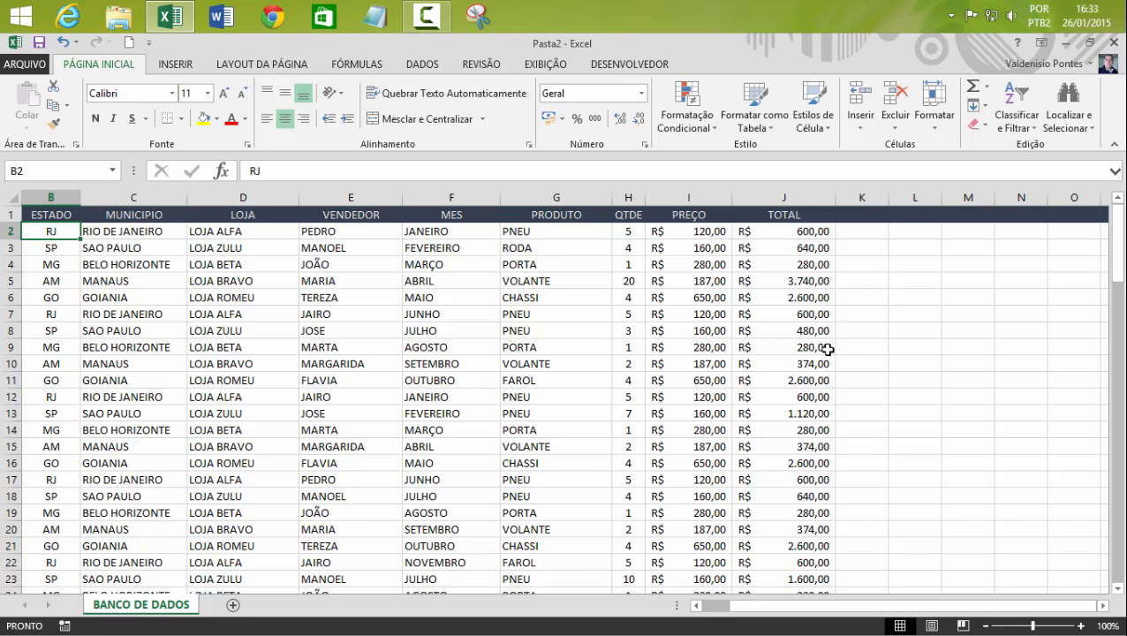
pyautogui.click(523, 361)
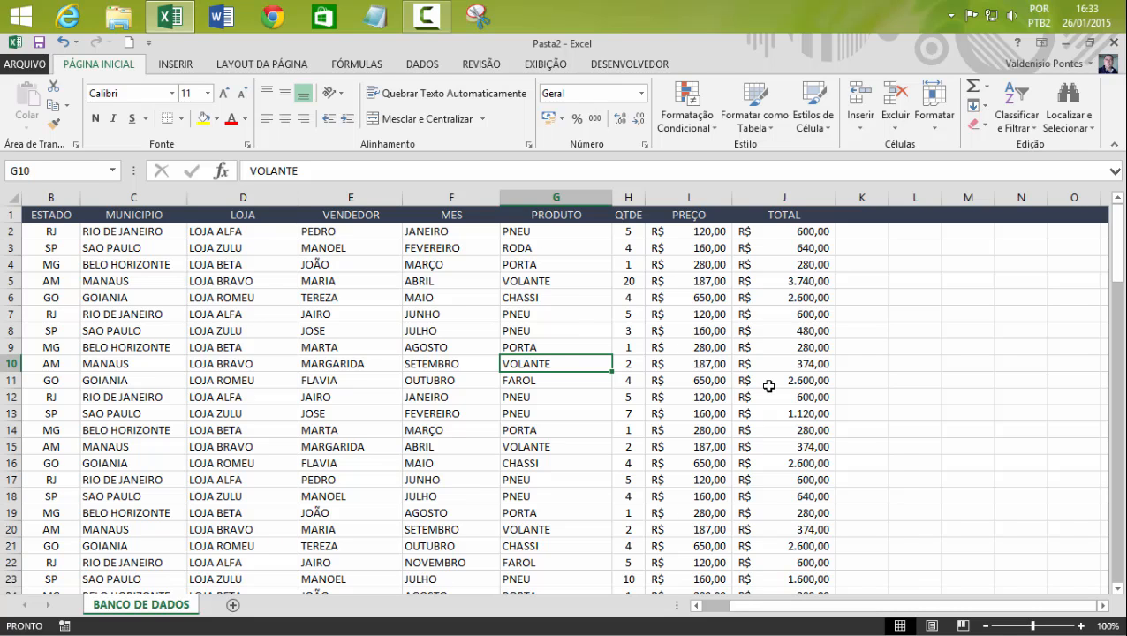
pyautogui.hotkey('ctrl', 'l')
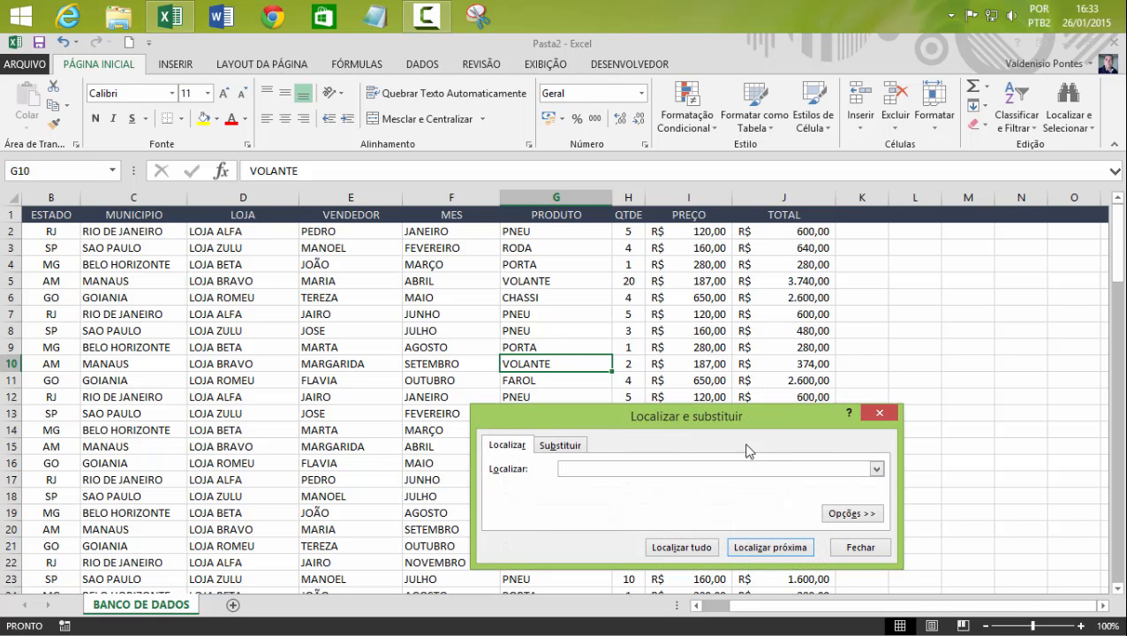
pyautogui.moveTo(742, 408); pyautogui.dragTo(721, 299)
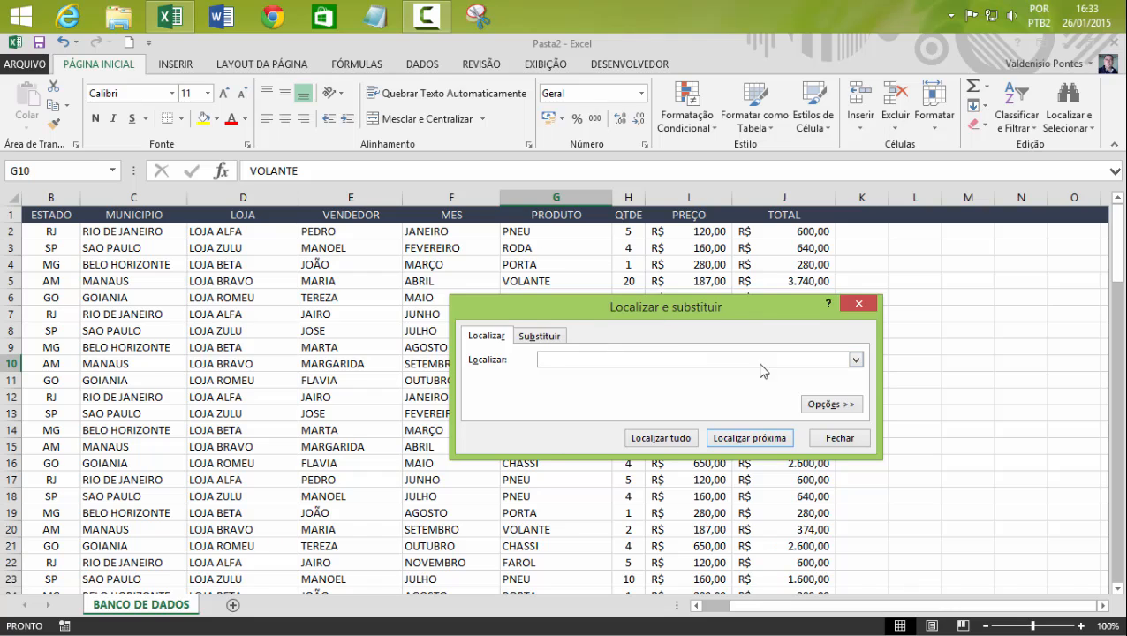
pyautogui.moveTo(633, 305); pyautogui.dragTo(710, 364)
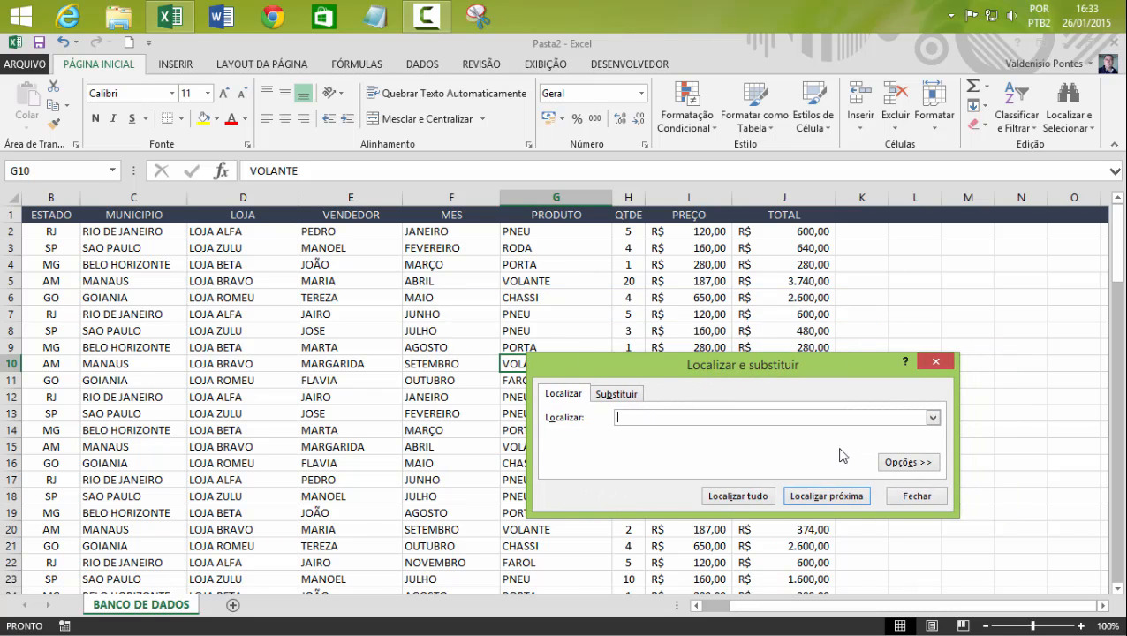
pyautogui.click(824, 496)
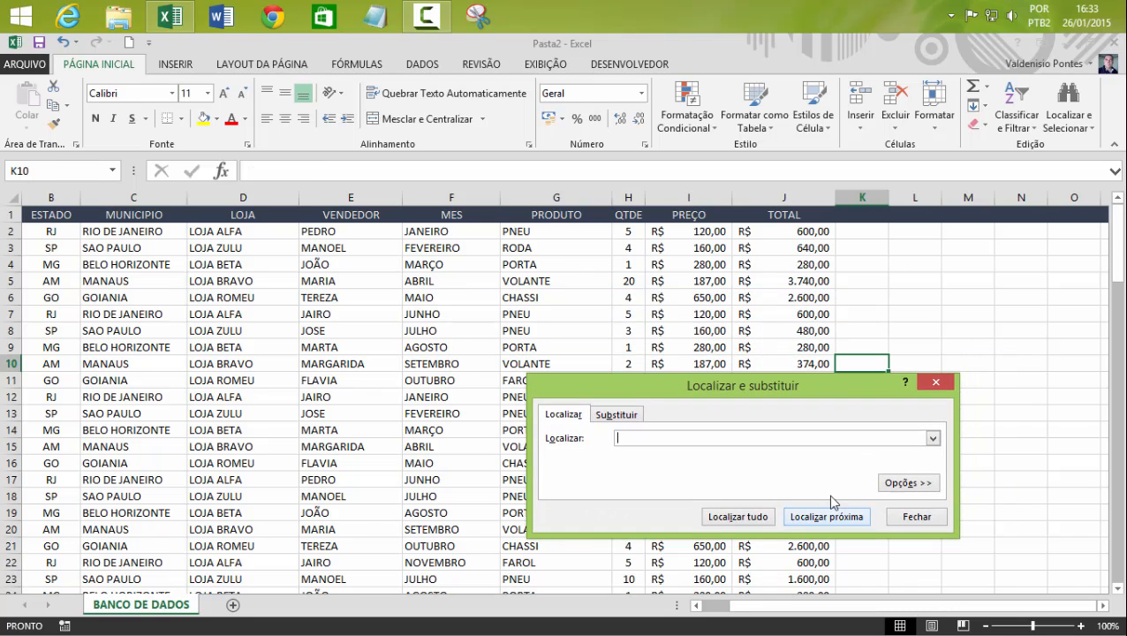
pyautogui.click(917, 518)
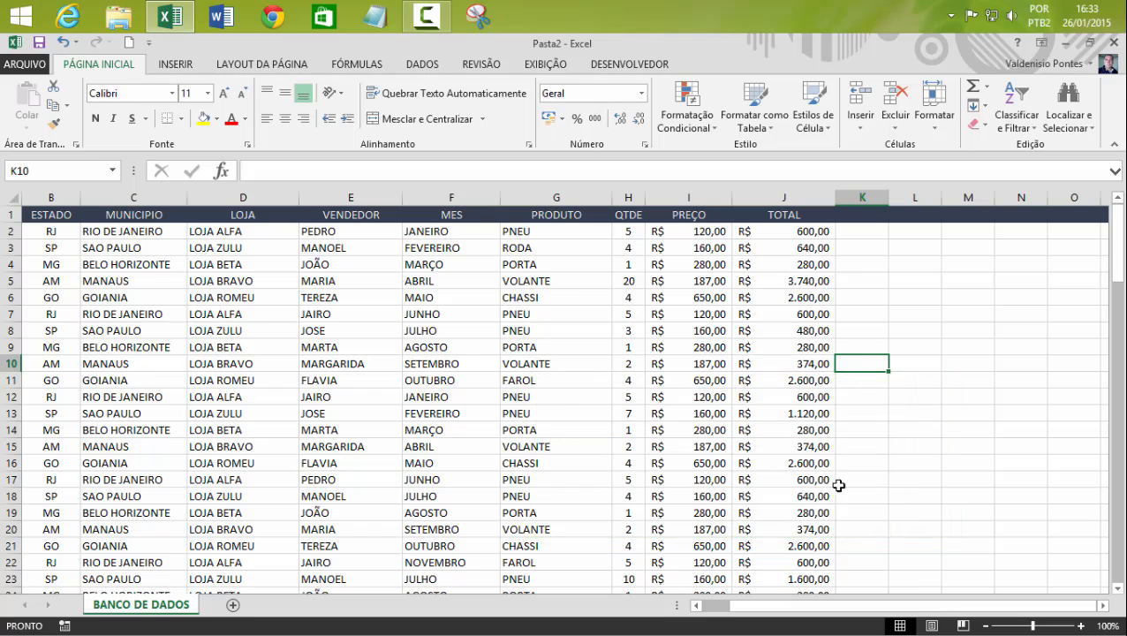
# Open the Advanced Filter settings for the data list, review the available options, and cancel without filtering.
pyautogui.click(480, 327)
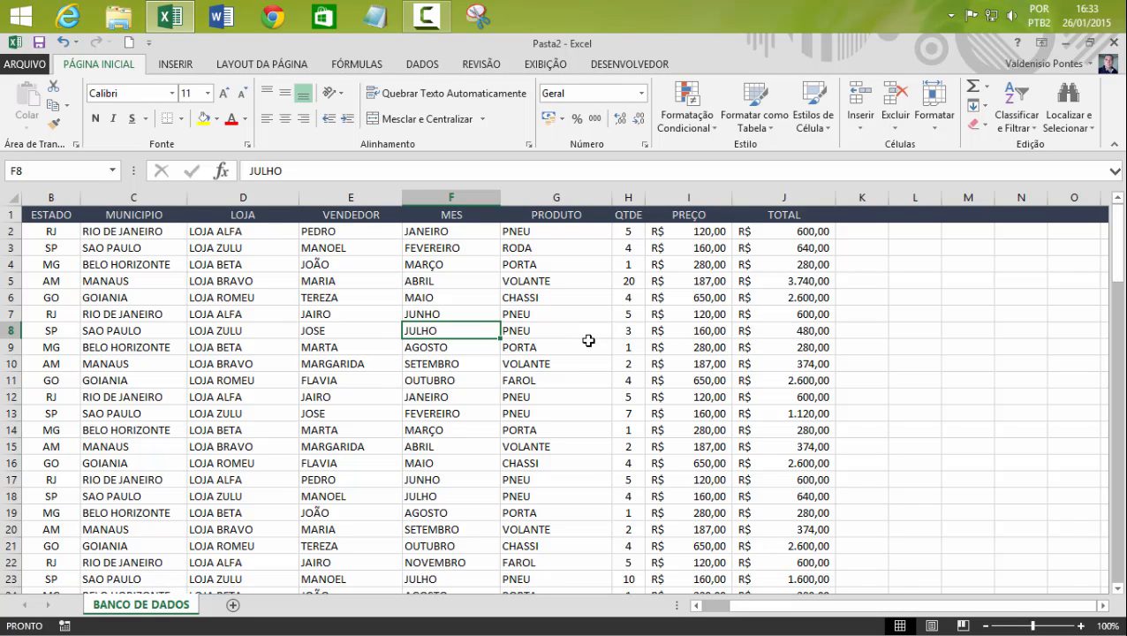
pyautogui.click(415, 300)
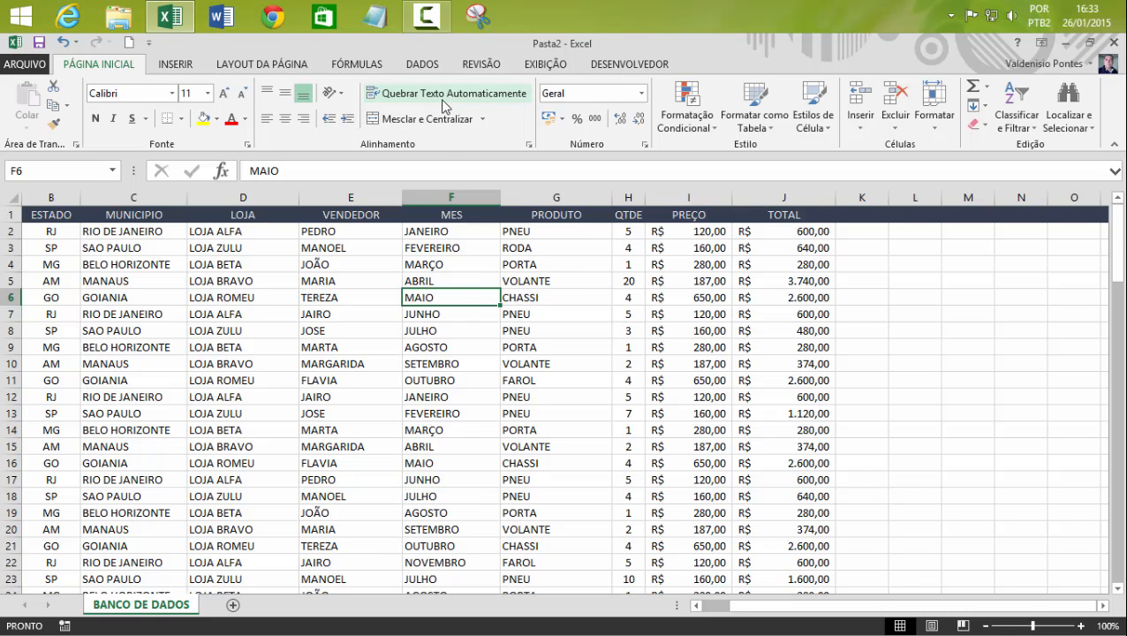
pyautogui.click(424, 66)
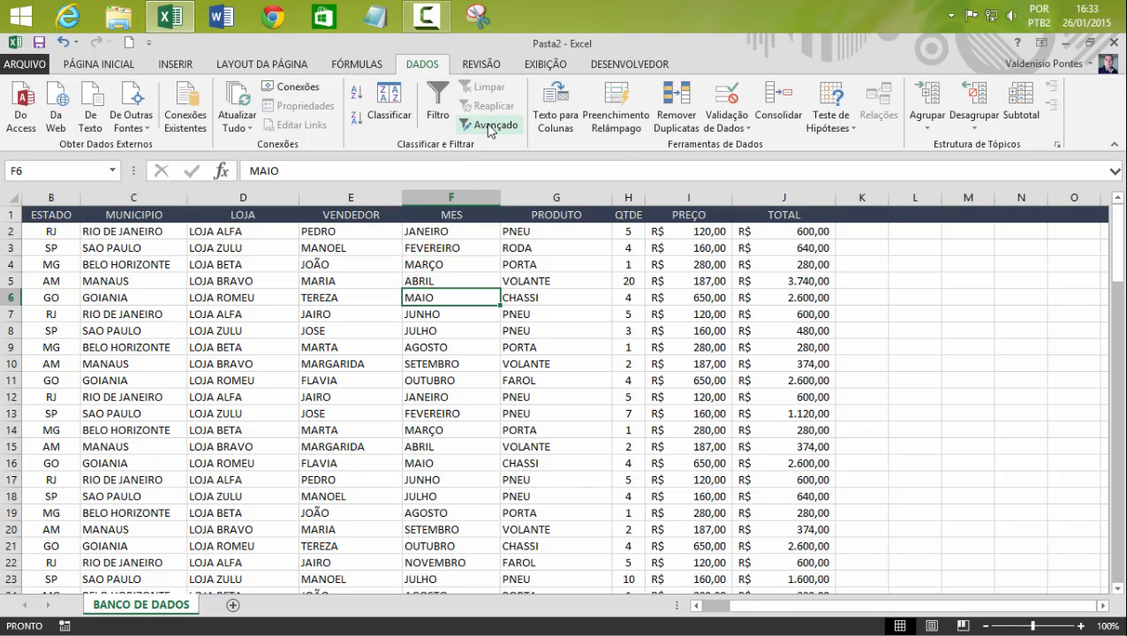
pyautogui.click(557, 380)
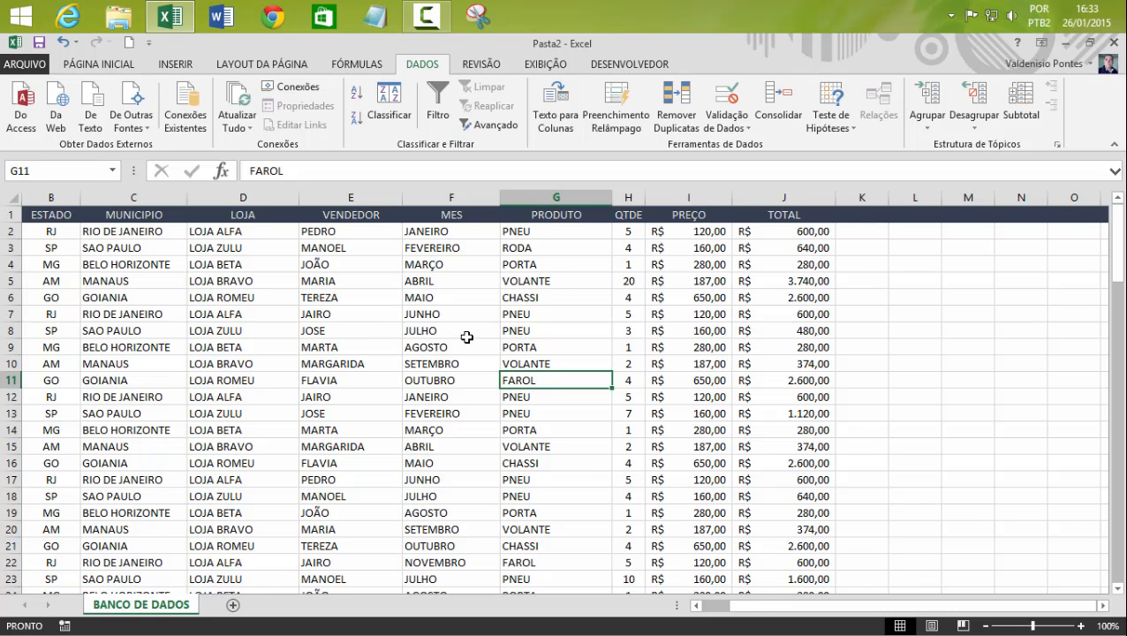
pyautogui.click(256, 301)
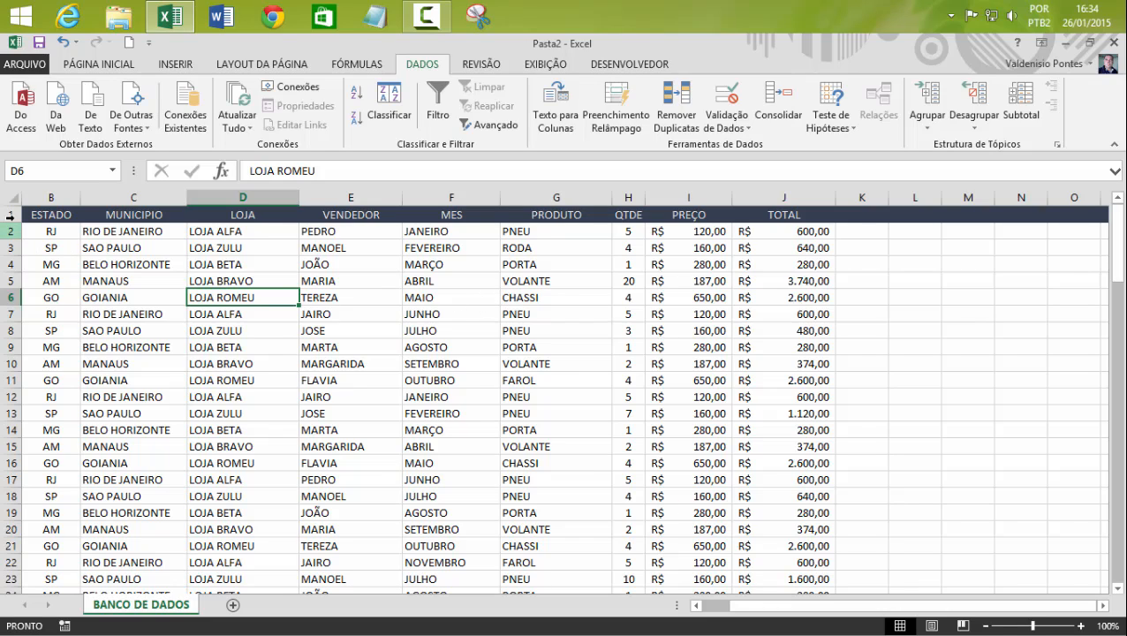
pyautogui.click(905, 397)
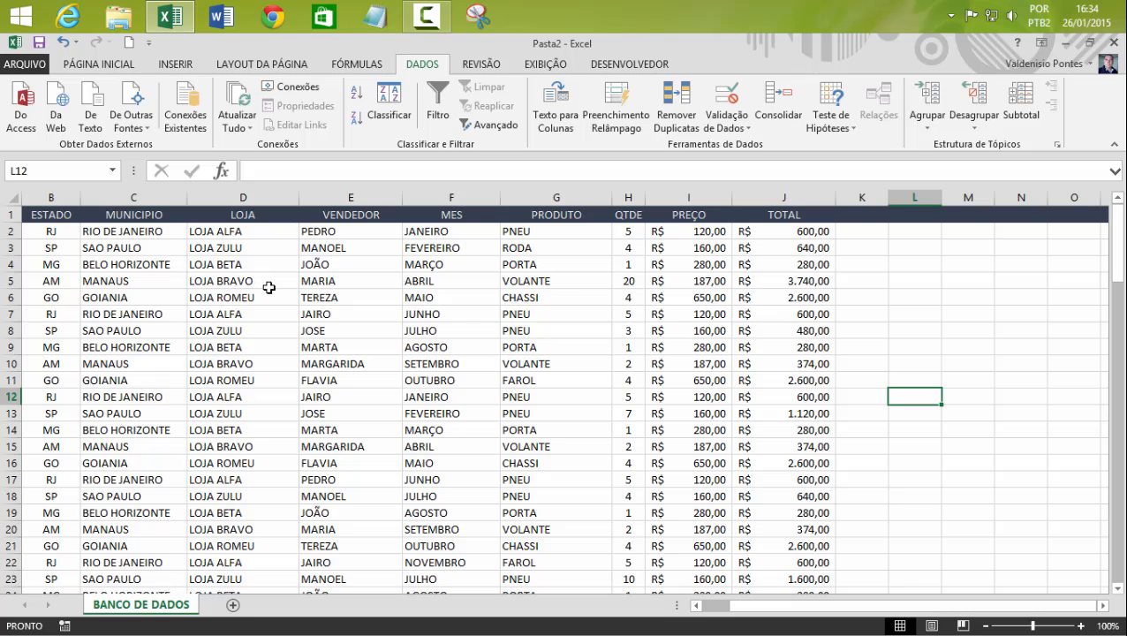
pyautogui.click(497, 126)
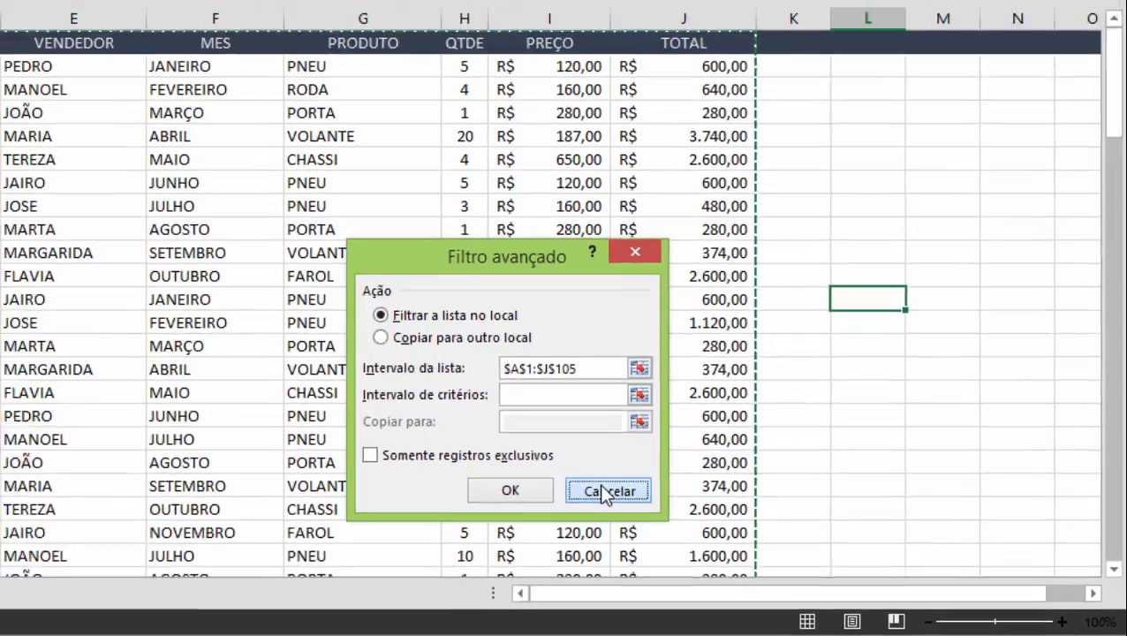
pyautogui.click(530, 473)
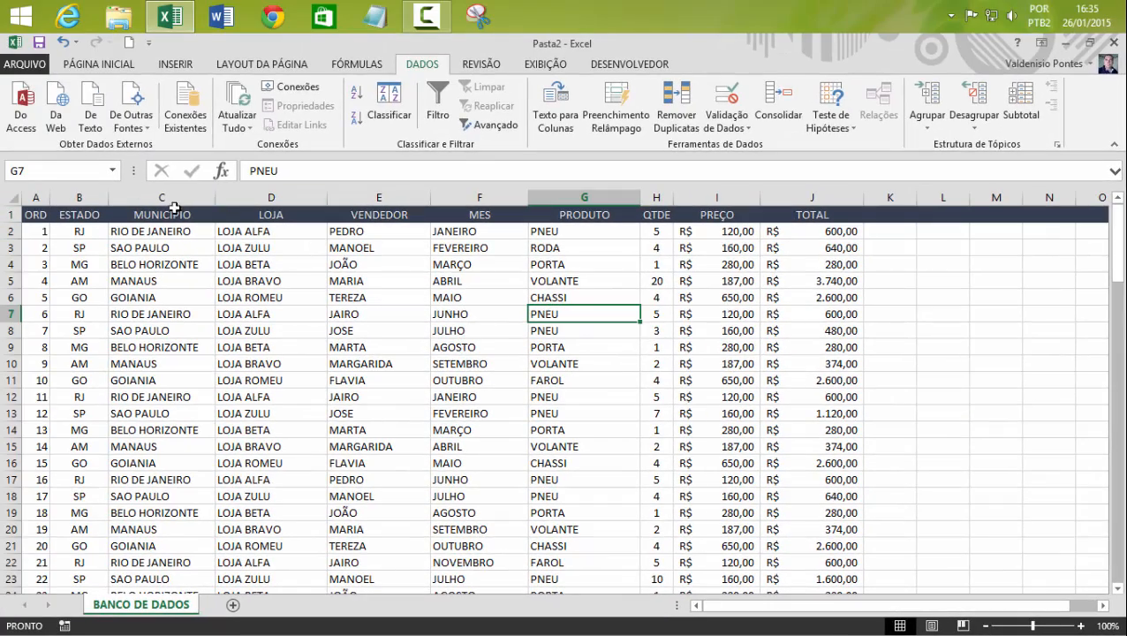
# Examine the data table's columns from ORD to TOTAL, including the municipality, seller, month, product, quantity and price entries.
pyautogui.click(29, 215)
pyautogui.moveTo(28, 214); pyautogui.dragTo(794, 434)
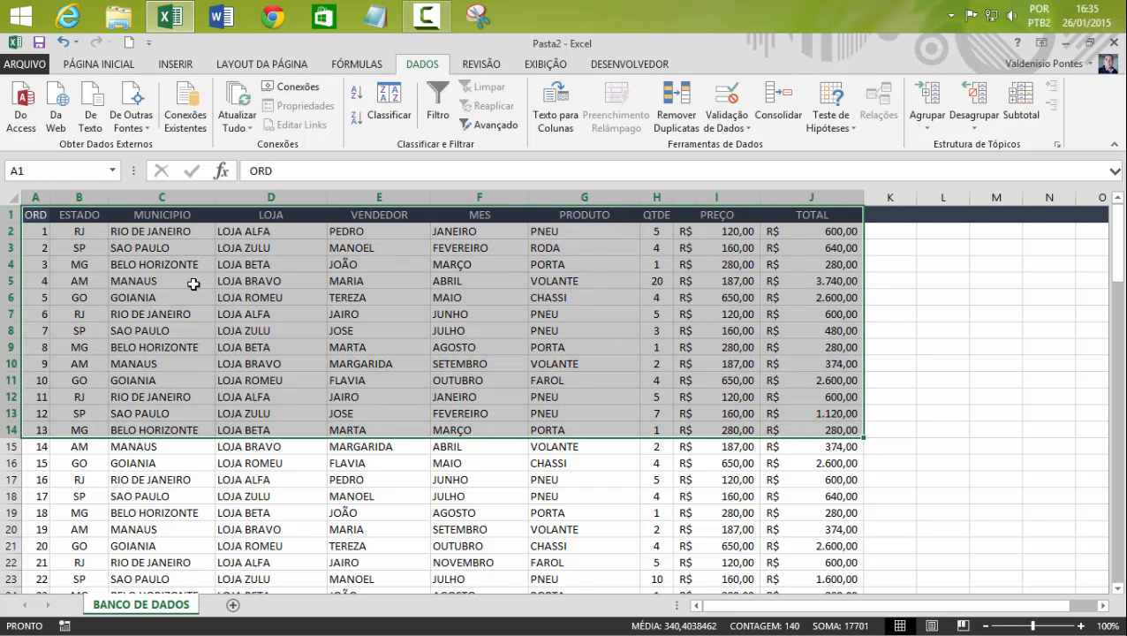
pyautogui.click(143, 247)
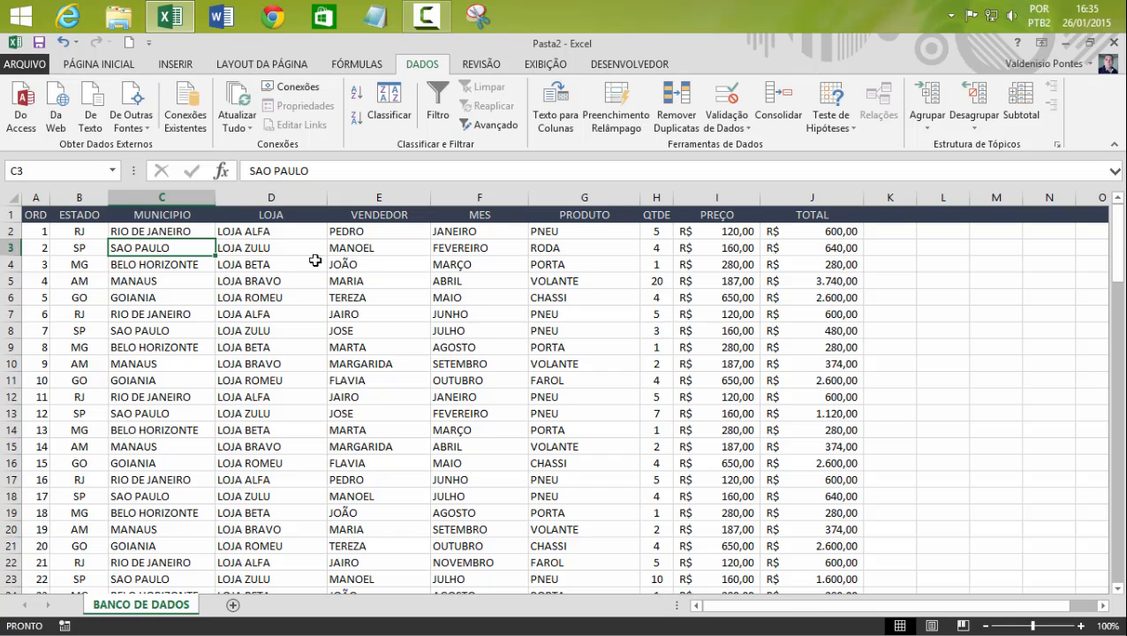
pyautogui.click(363, 236)
pyautogui.click(504, 233)
pyautogui.click(574, 236)
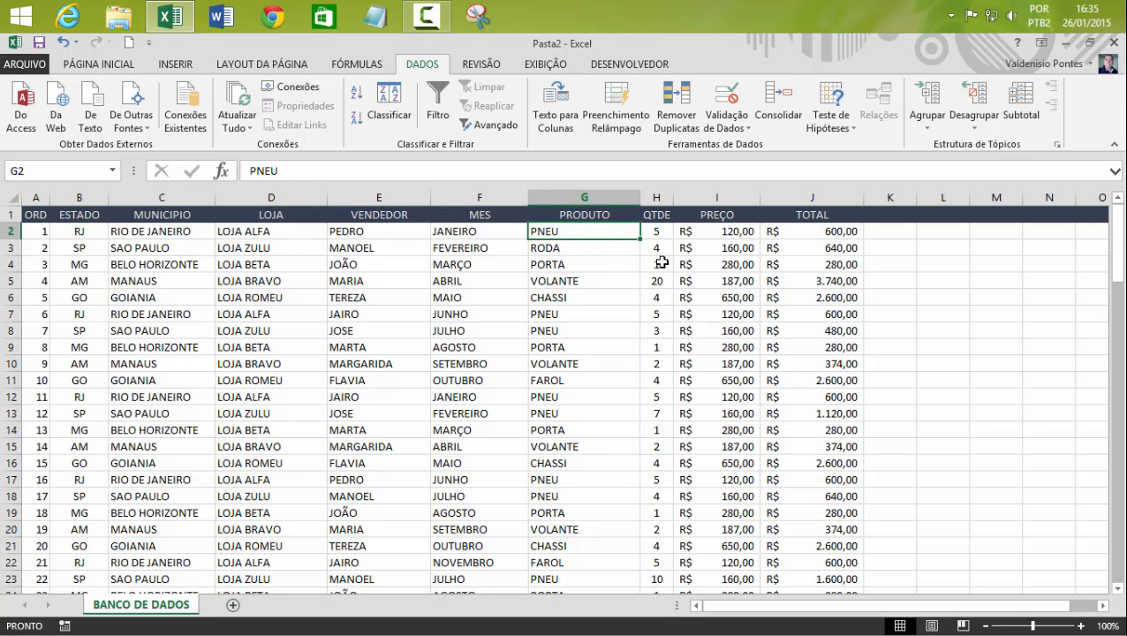
pyautogui.click(664, 246)
pyautogui.click(725, 252)
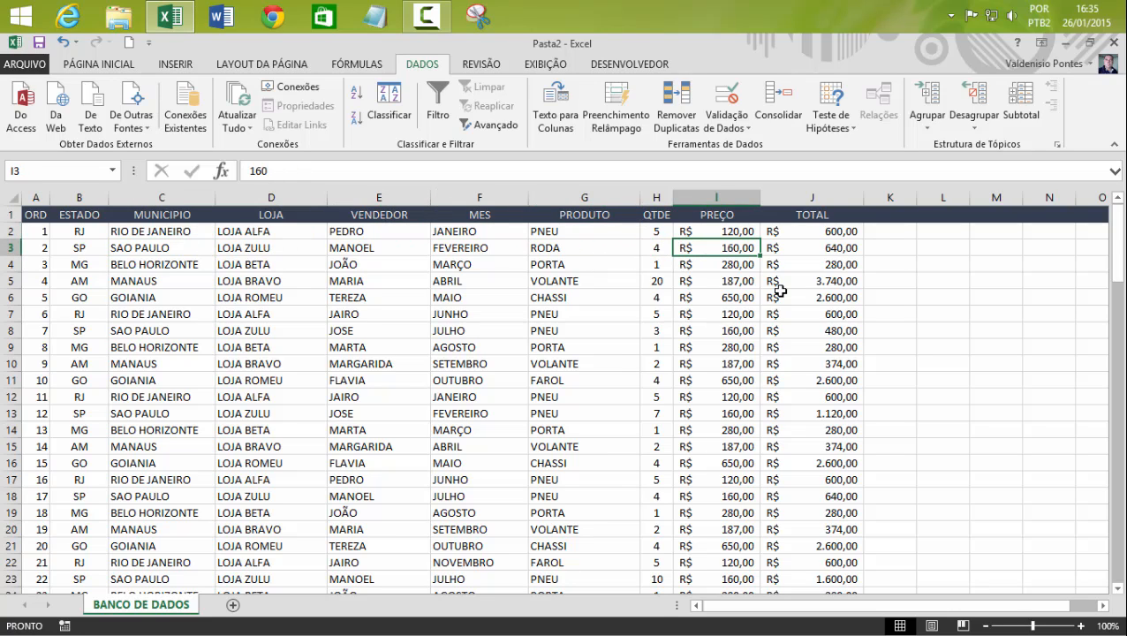
pyautogui.click(839, 313)
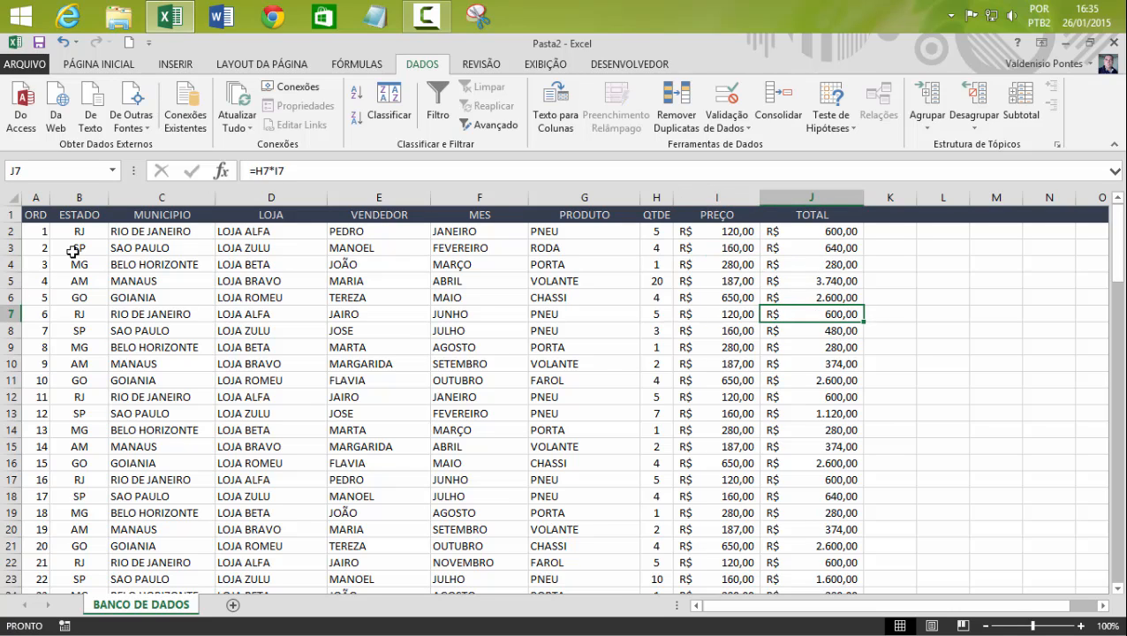
# Insert five blank rows above the table's header row on the BANCO DE DADOS sheet.
pyautogui.moveTo(7, 215); pyautogui.dragTo(5, 281)
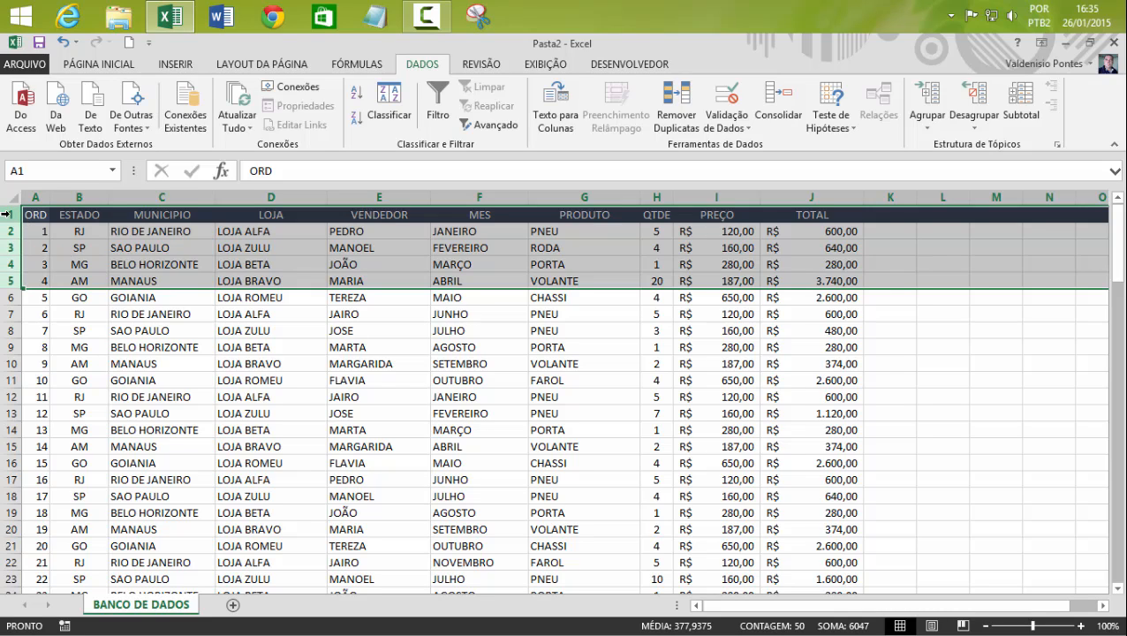
pyautogui.rightClick(7, 279)
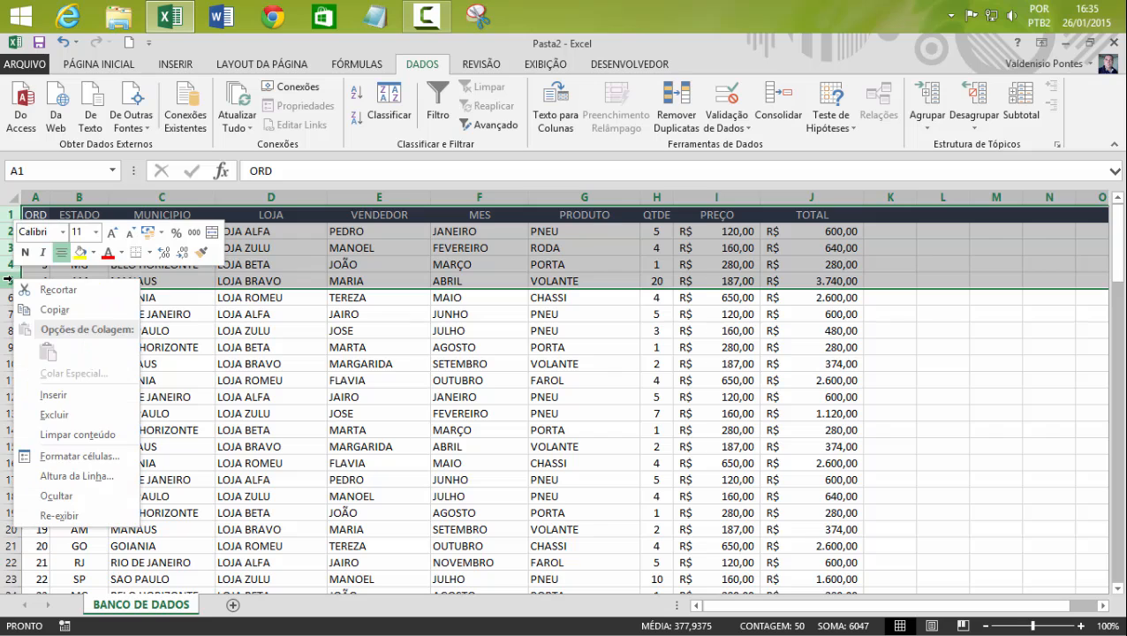
pyautogui.click(49, 395)
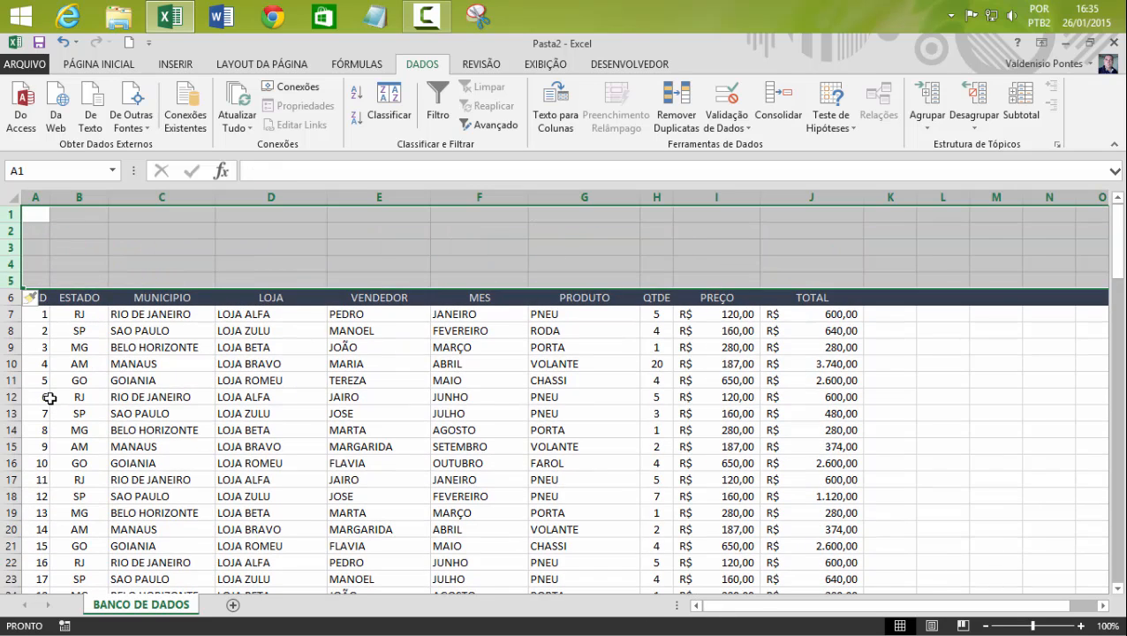
pyautogui.click(512, 409)
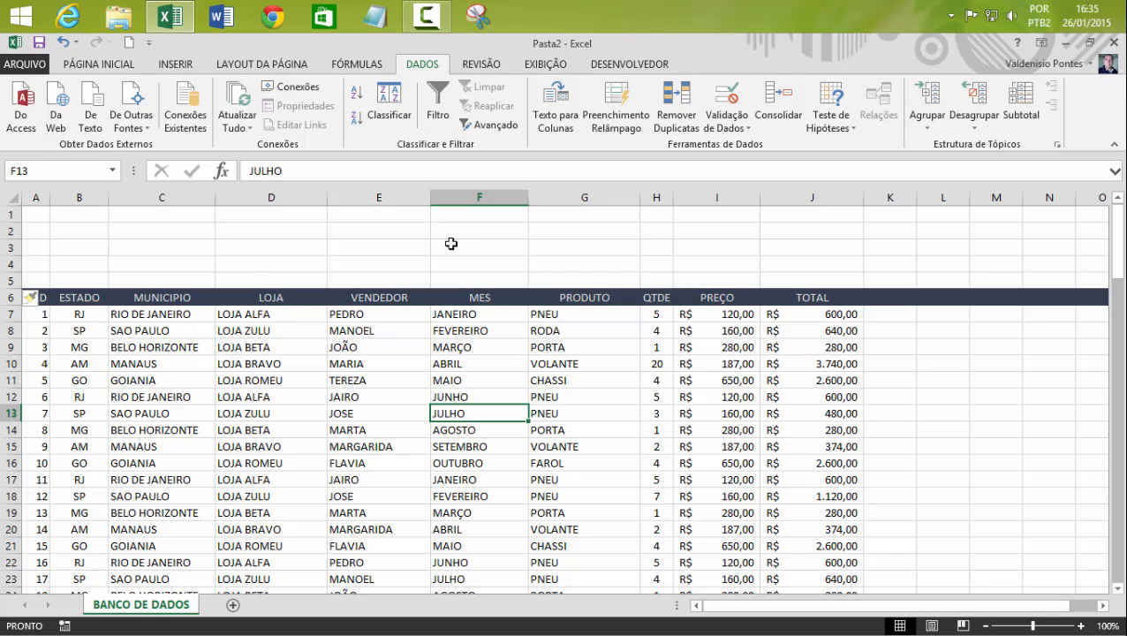
# Fill the five blank rows above the header, rows 1 to 5, with a medium blue-grey theme colour.
pyautogui.moveTo(11, 214); pyautogui.dragTo(10, 280)
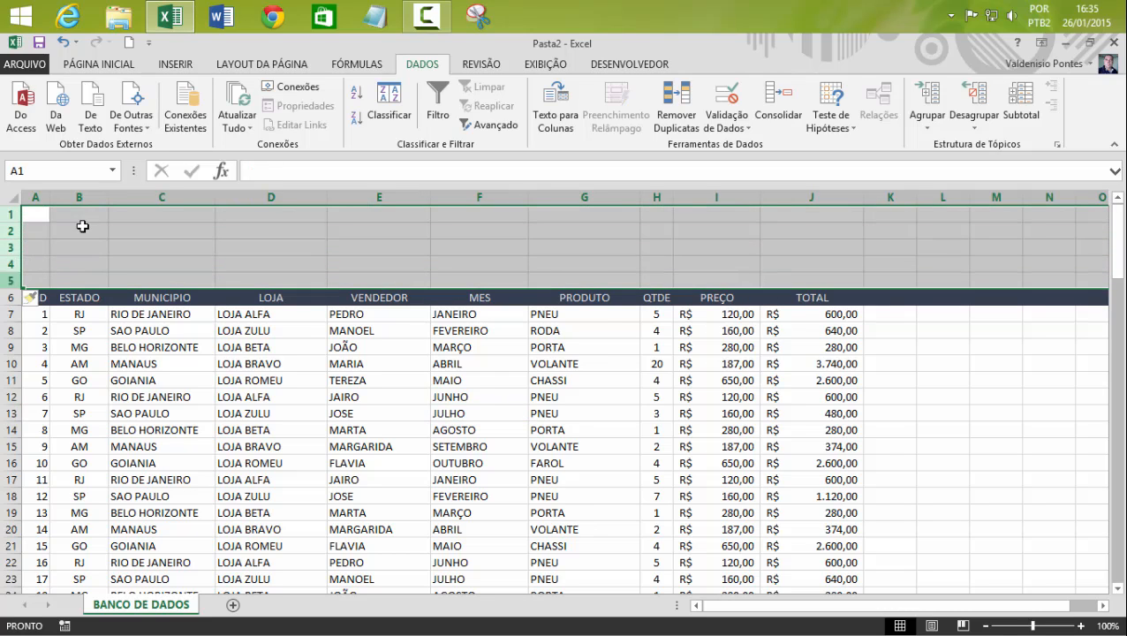
pyautogui.click(94, 64)
pyautogui.click(217, 118)
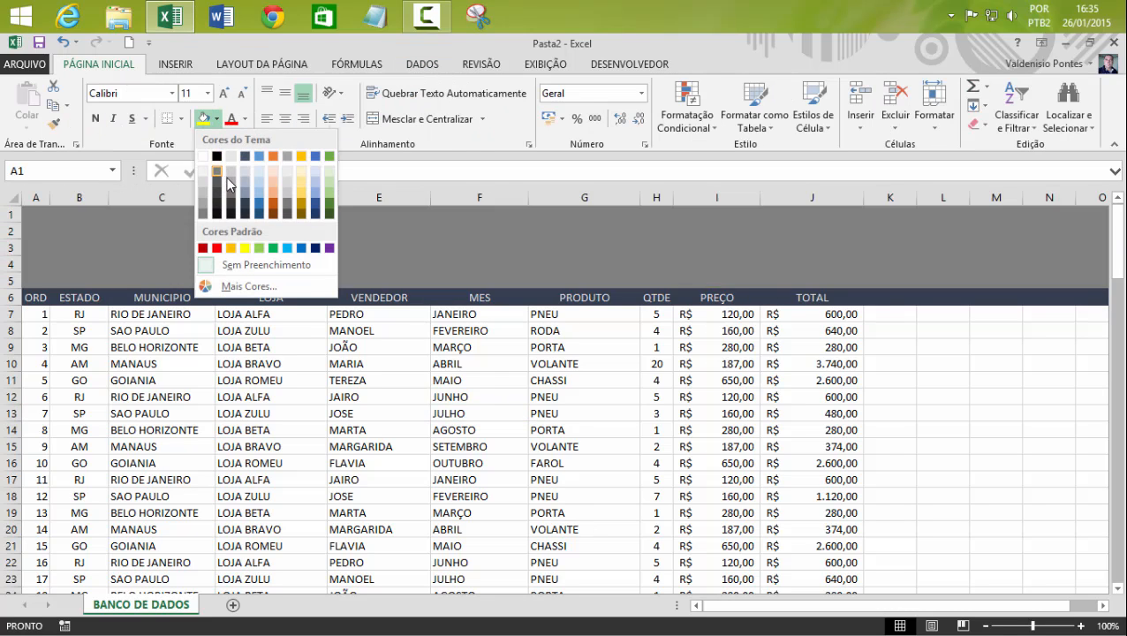
pyautogui.click(247, 202)
pyautogui.click(654, 414)
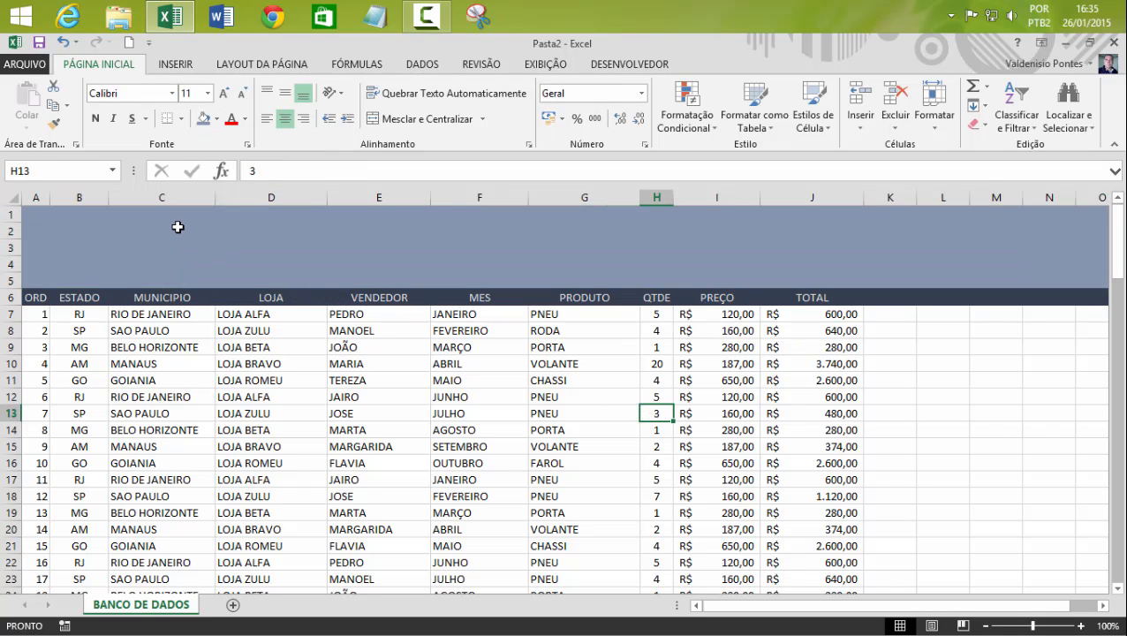
# Apply thick gold outline and inside borders to cells C2:F3 in the blue-grey area.
pyautogui.moveTo(176, 231); pyautogui.dragTo(473, 254)
pyautogui.rightClick(421, 247)
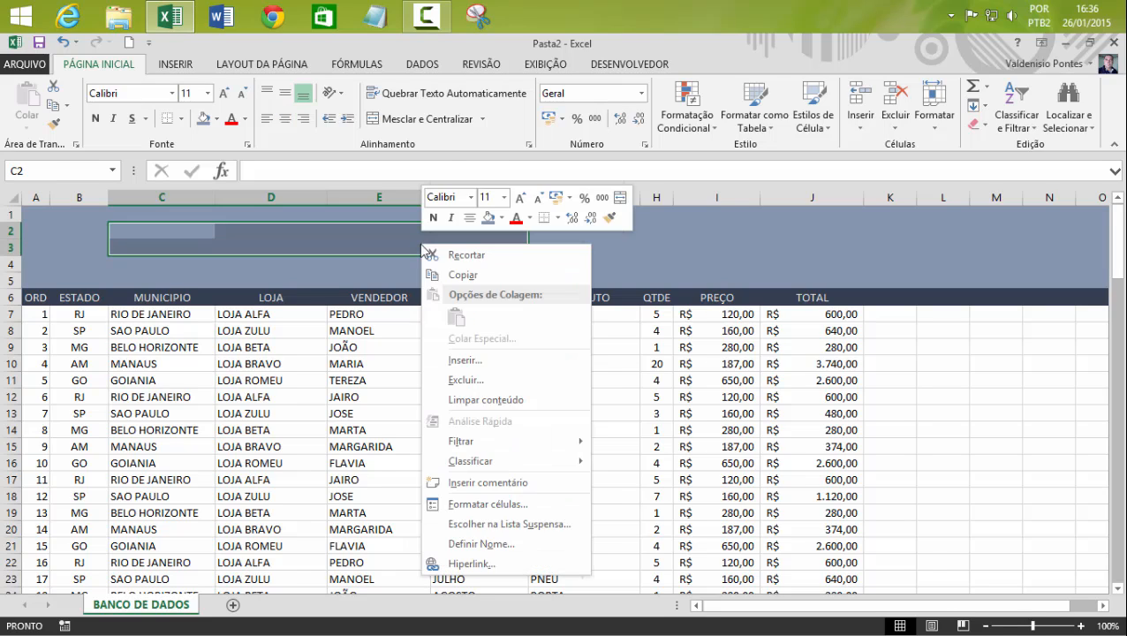
pyautogui.click(465, 505)
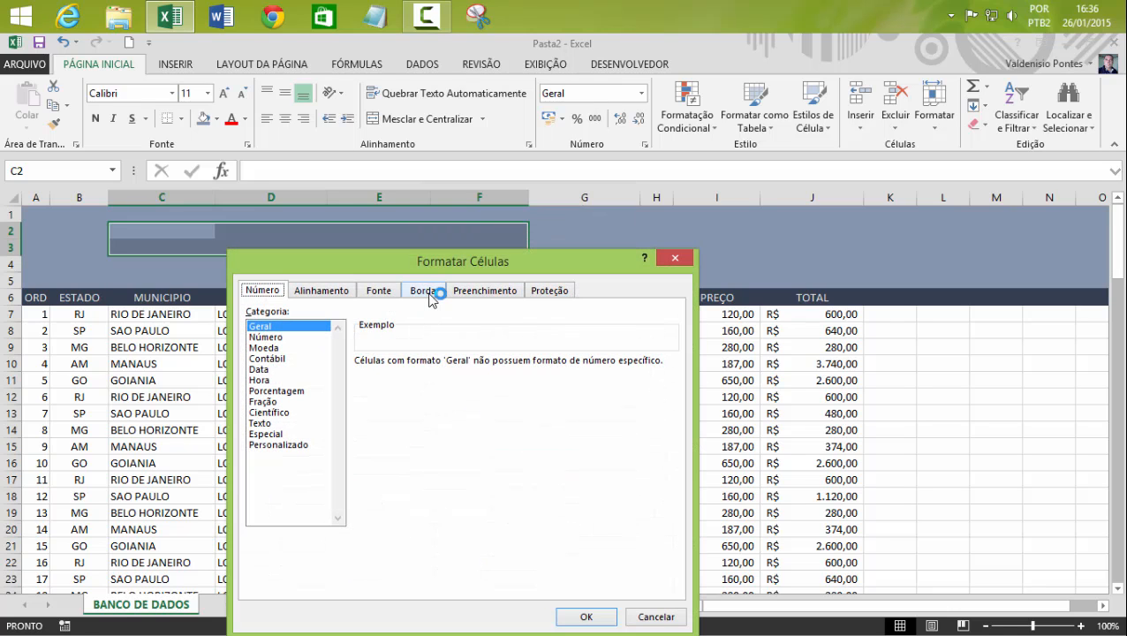
pyautogui.click(430, 296)
pyautogui.moveTo(511, 256); pyautogui.dragTo(650, 205)
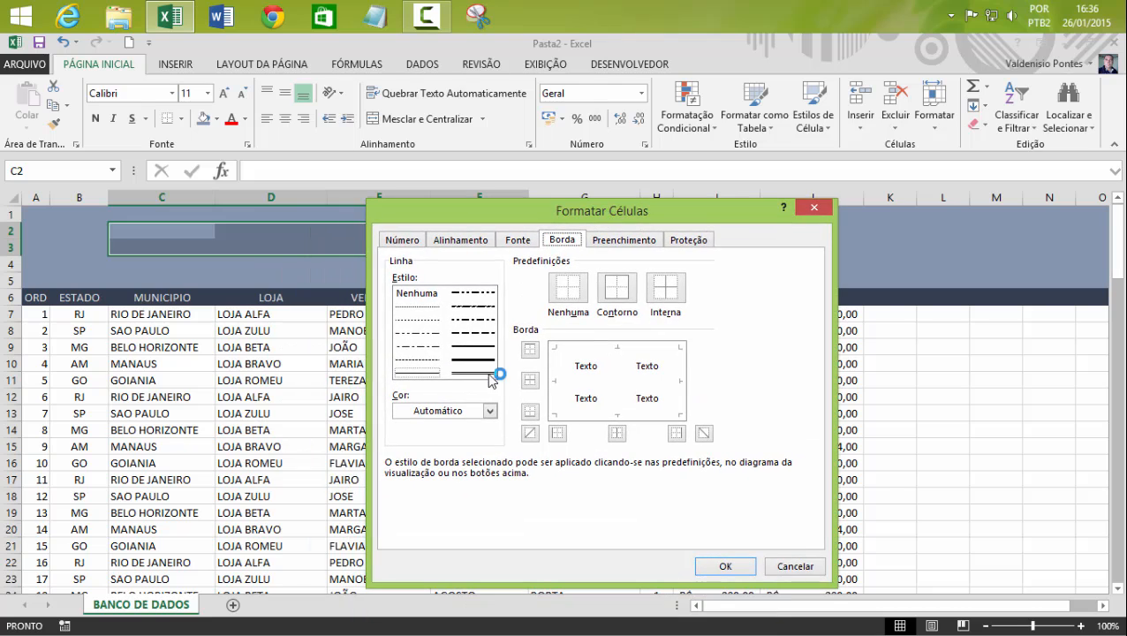
pyautogui.click(483, 369)
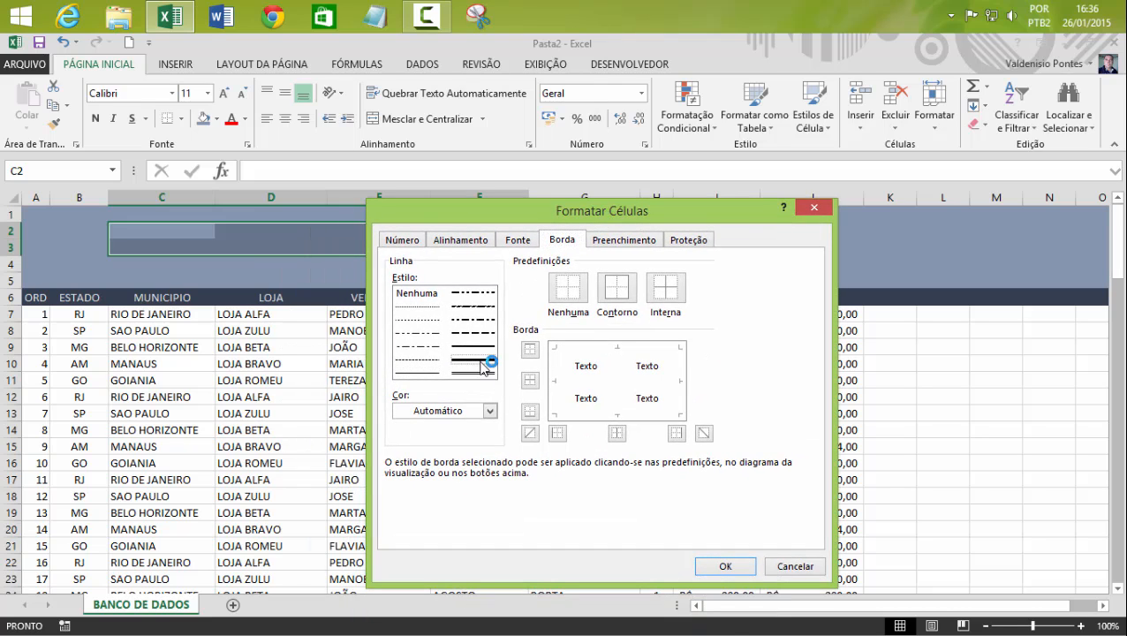
pyautogui.click(489, 411)
pyautogui.click(427, 559)
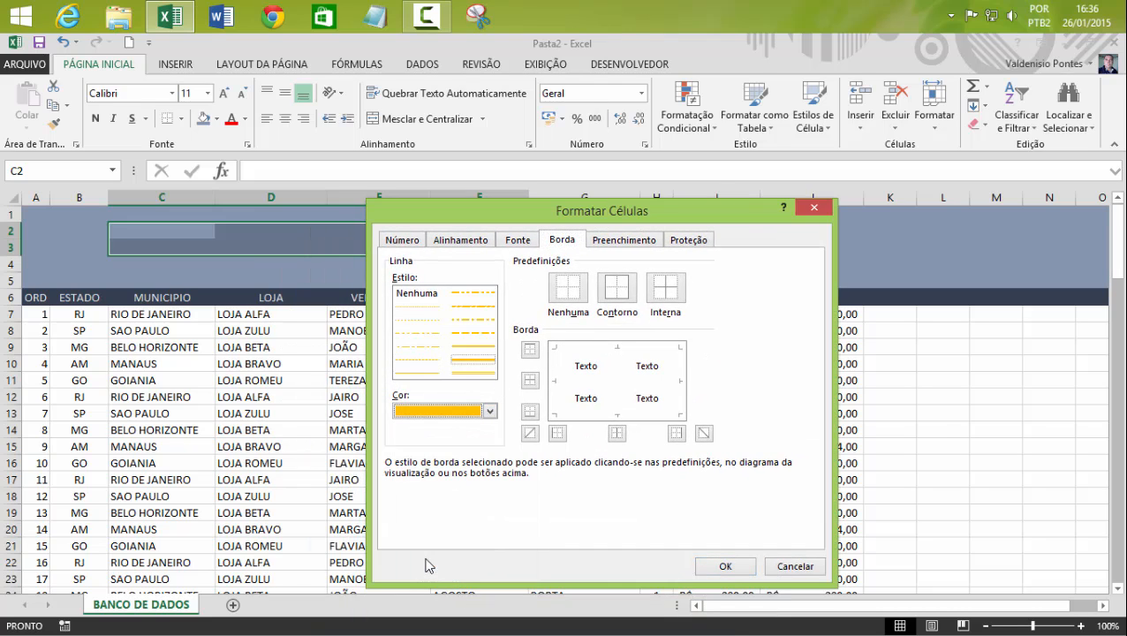
pyautogui.click(621, 297)
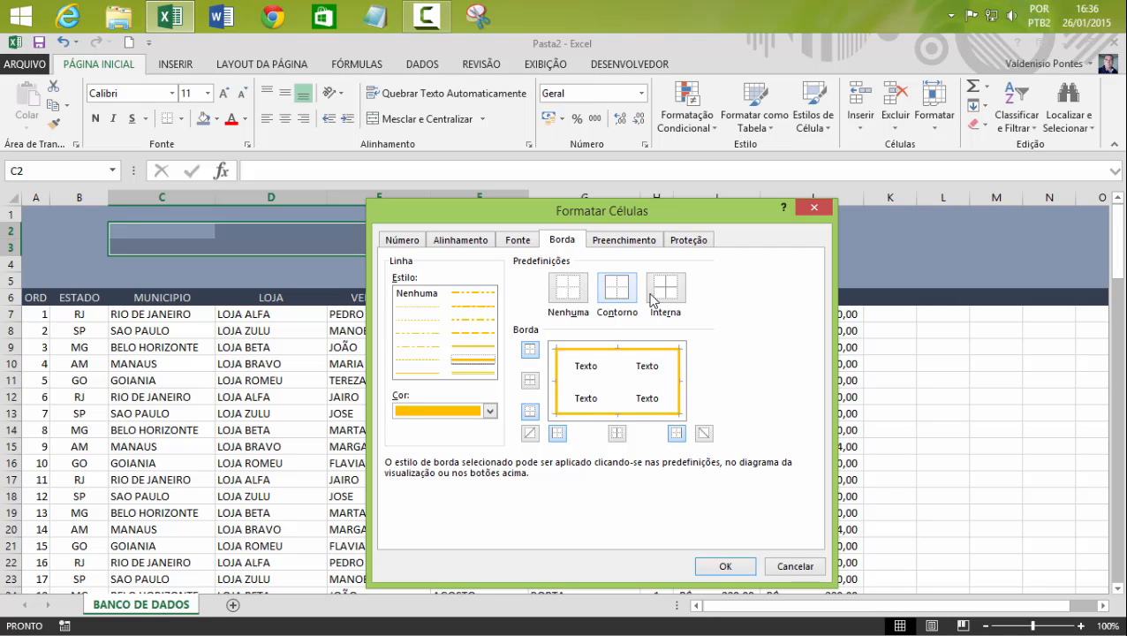
pyautogui.click(662, 298)
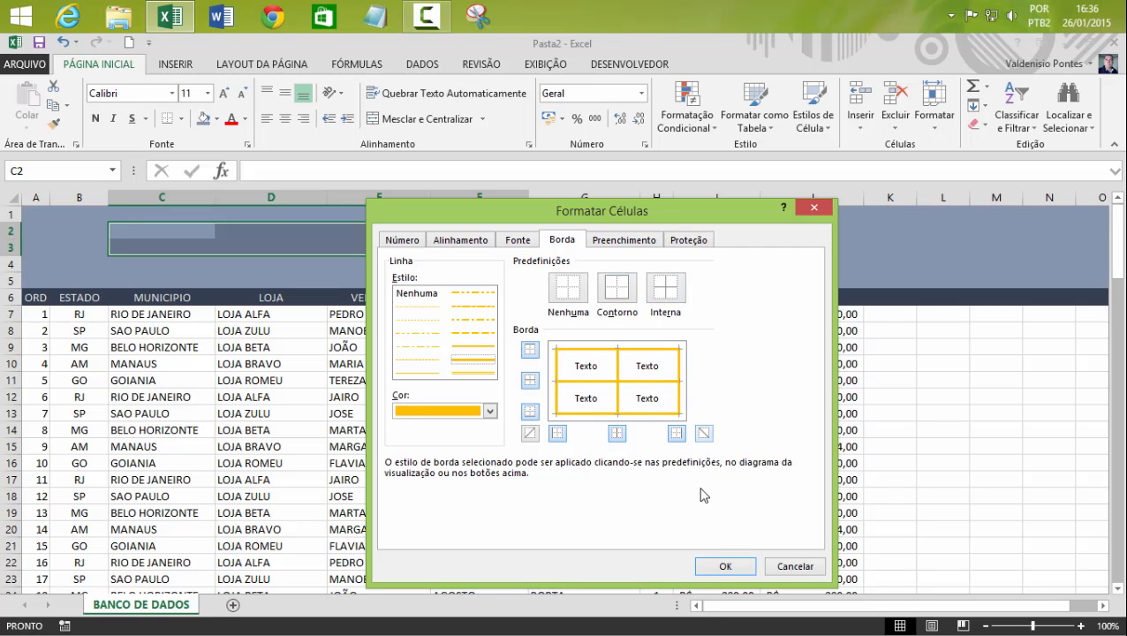
pyautogui.click(721, 565)
pyautogui.click(473, 352)
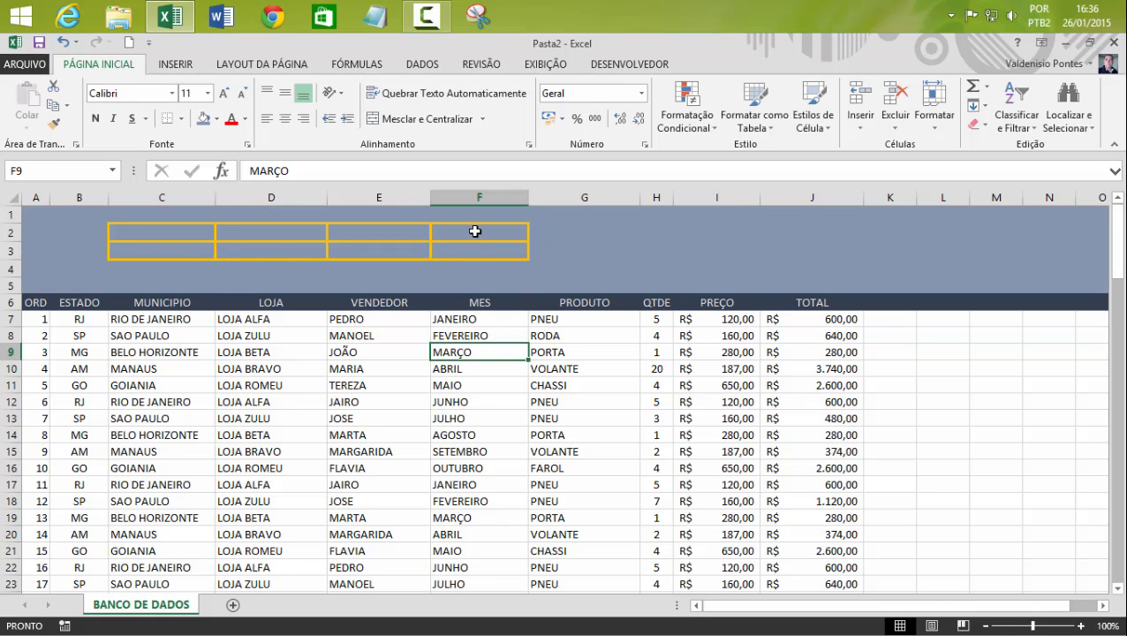
# Fill cells F2:F3 of the bordered criteria block with the standard gold-orange colour.
pyautogui.moveTo(473, 232); pyautogui.dragTo(477, 257)
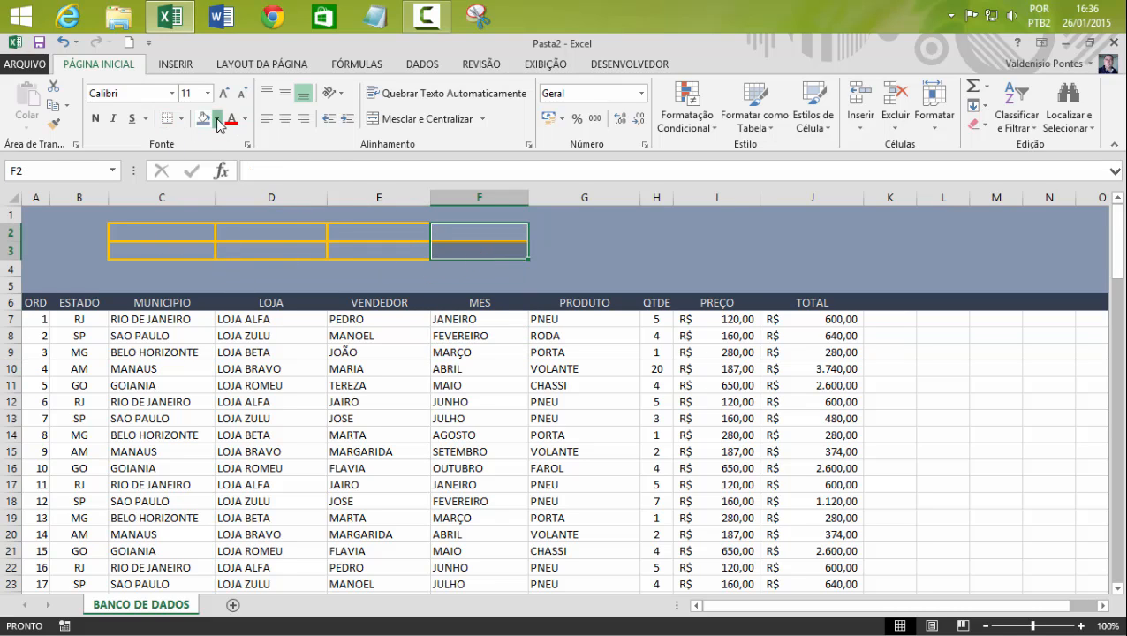
pyautogui.click(216, 119)
pyautogui.click(231, 250)
pyautogui.click(479, 368)
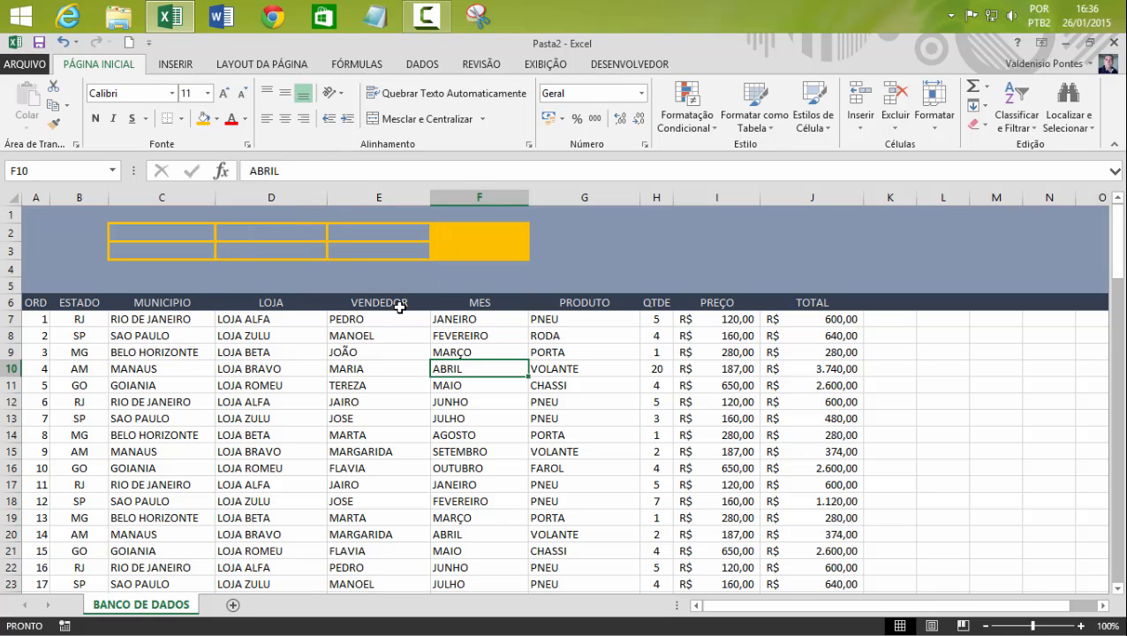
# Fill cells C2:E2 with the dark blue-grey of the table header and give them light grey, vertically centred text.
pyautogui.click(163, 232)
pyautogui.moveTo(163, 233); pyautogui.dragTo(337, 234)
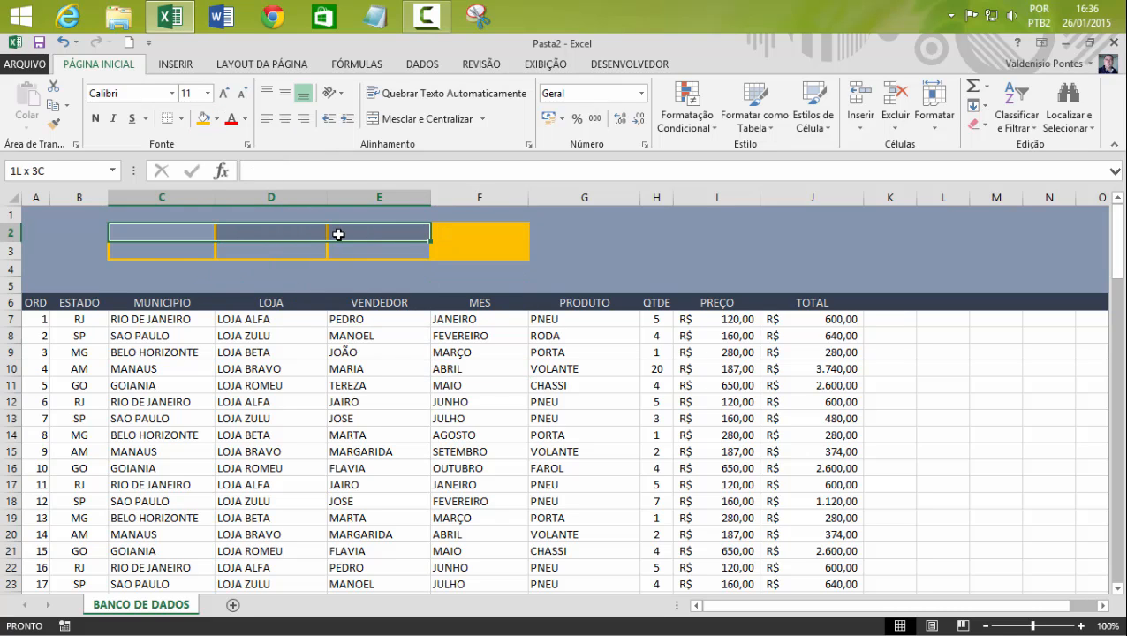
pyautogui.click(219, 125)
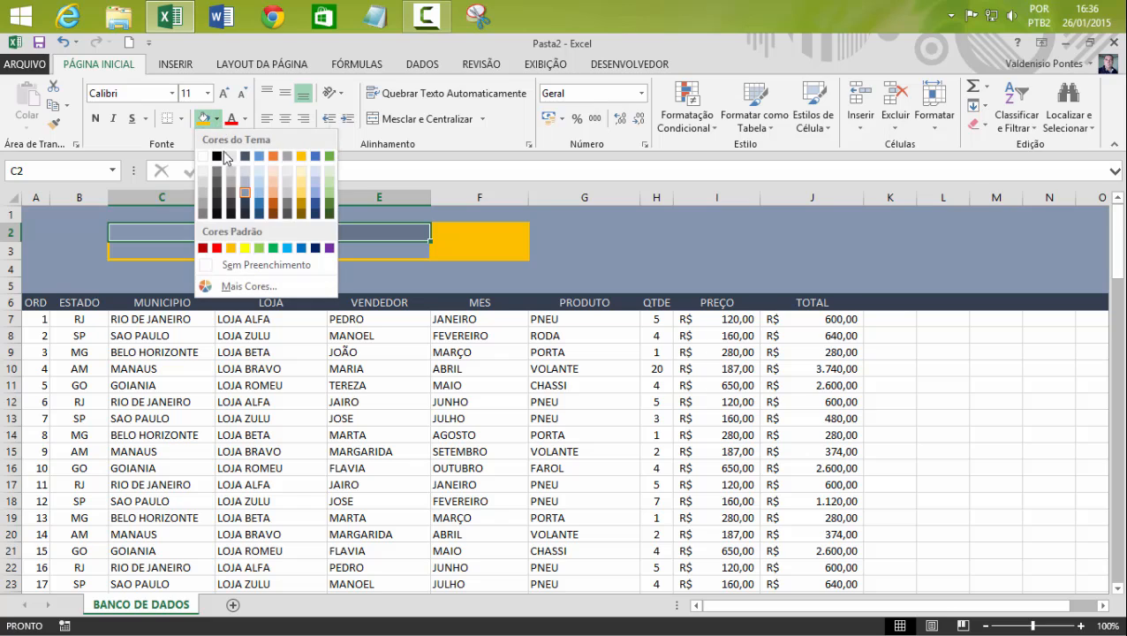
pyautogui.click(247, 221)
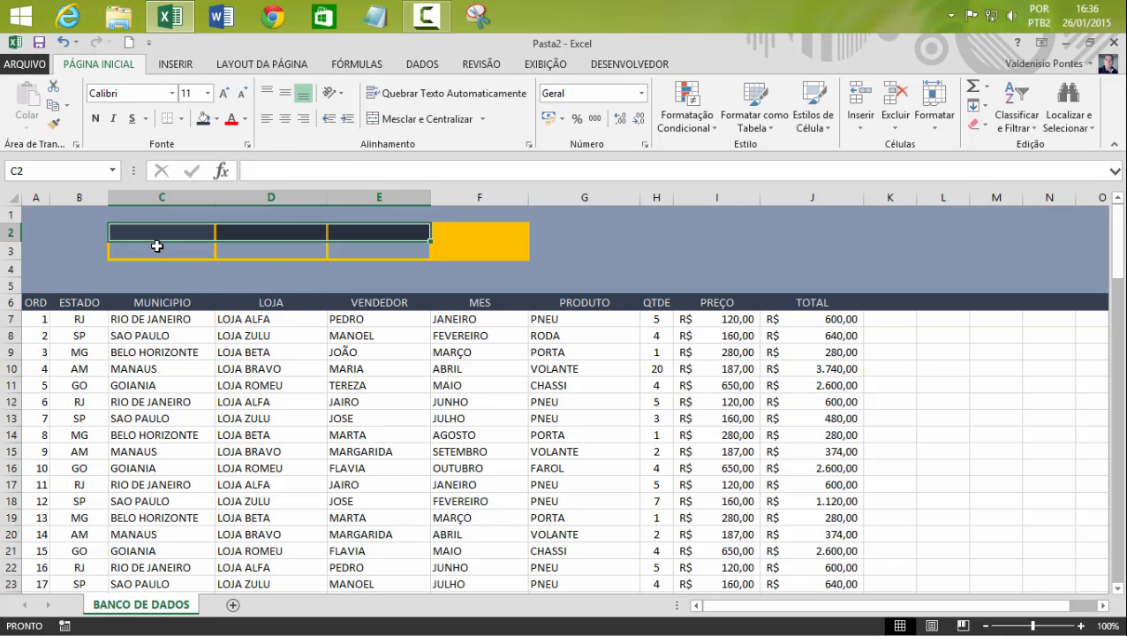
pyautogui.click(244, 119)
pyautogui.click(259, 176)
pyautogui.click(284, 92)
# Fill cells C3:E3 with light grey and set their font colour to dark blue-grey.
pyautogui.moveTo(151, 252); pyautogui.dragTo(385, 254)
pyautogui.click(216, 119)
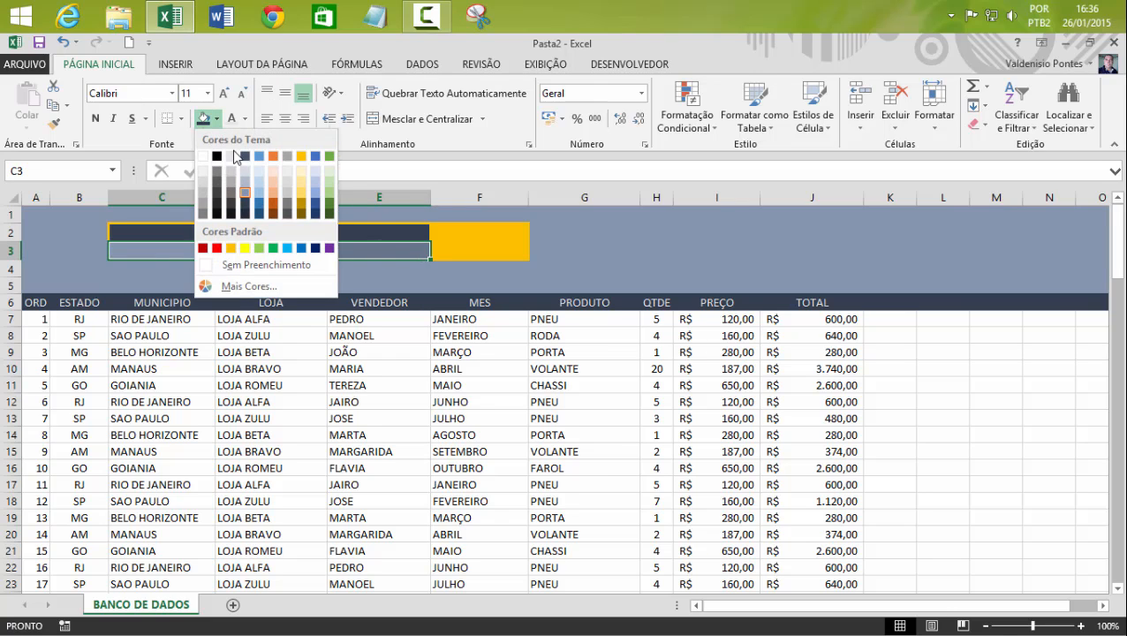
pyautogui.click(236, 152)
pyautogui.click(245, 119)
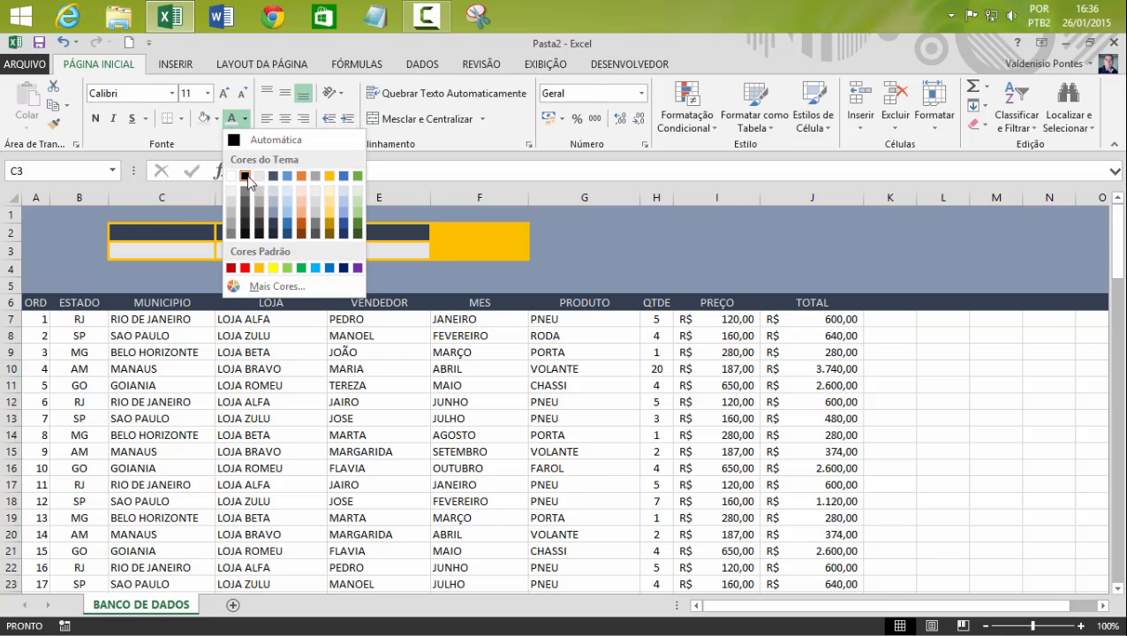
pyautogui.click(272, 226)
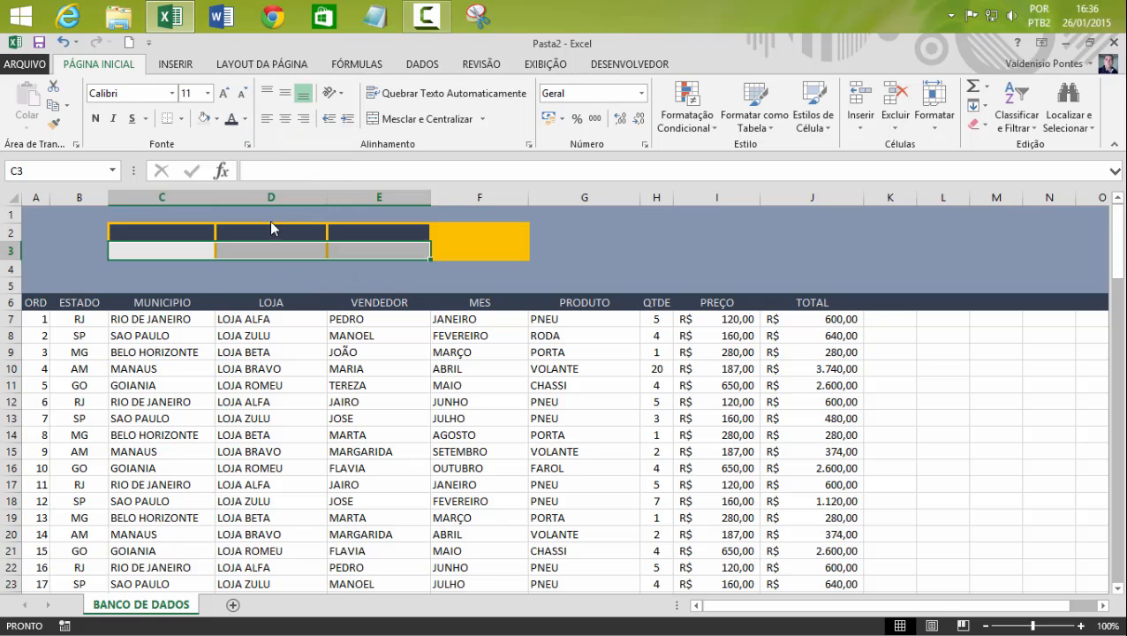
# Set the font of cells C3:E3 to 14 pt bold and make row 3 slightly taller.
pyautogui.click(224, 94)
pyautogui.click(224, 93)
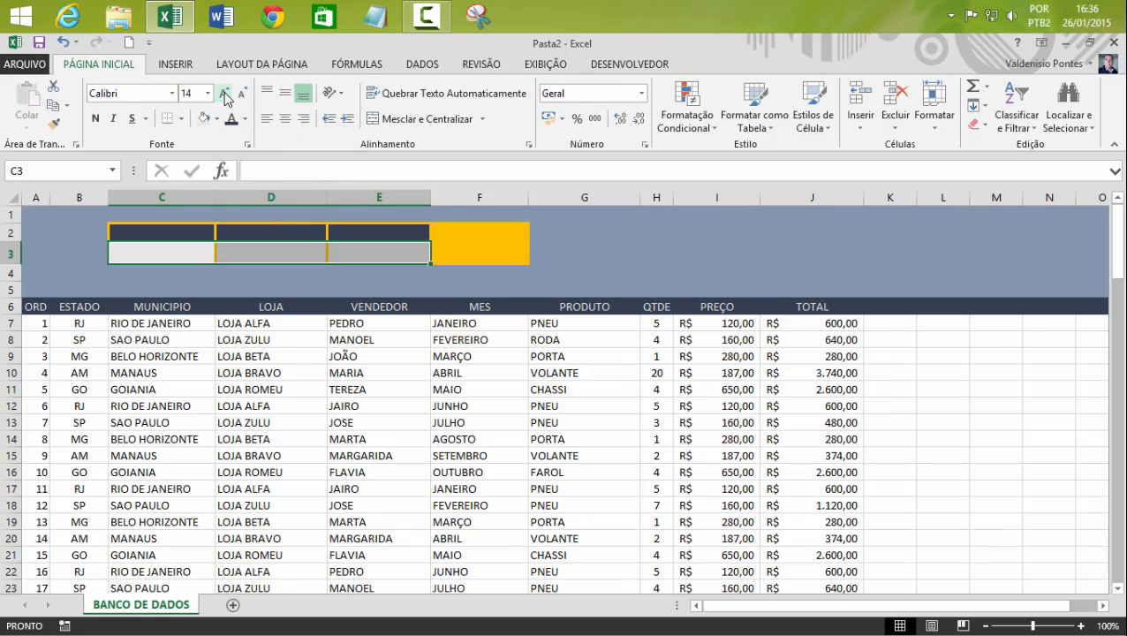
pyautogui.click(95, 119)
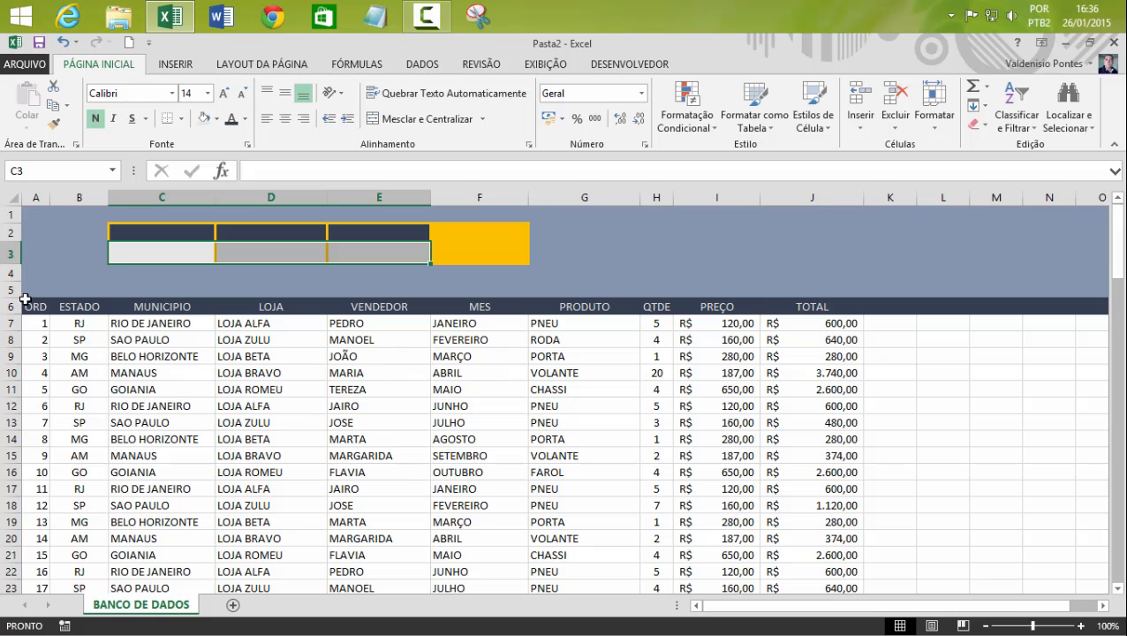
pyautogui.moveTo(13, 263); pyautogui.dragTo(13, 265)
pyautogui.click(460, 392)
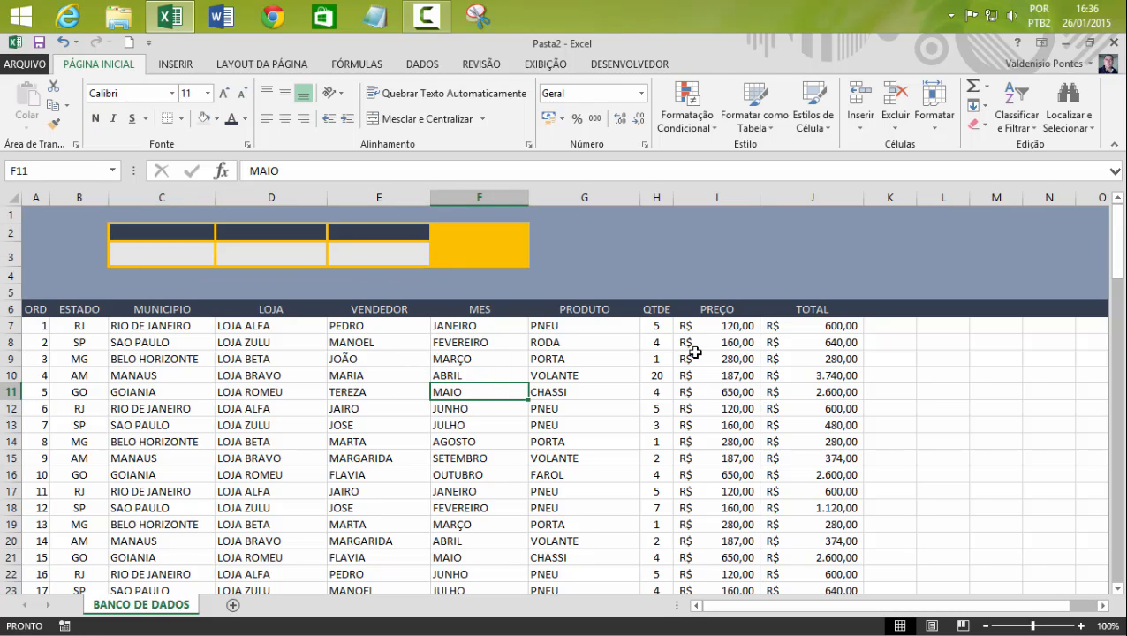
pyautogui.click(181, 249)
pyautogui.click(272, 252)
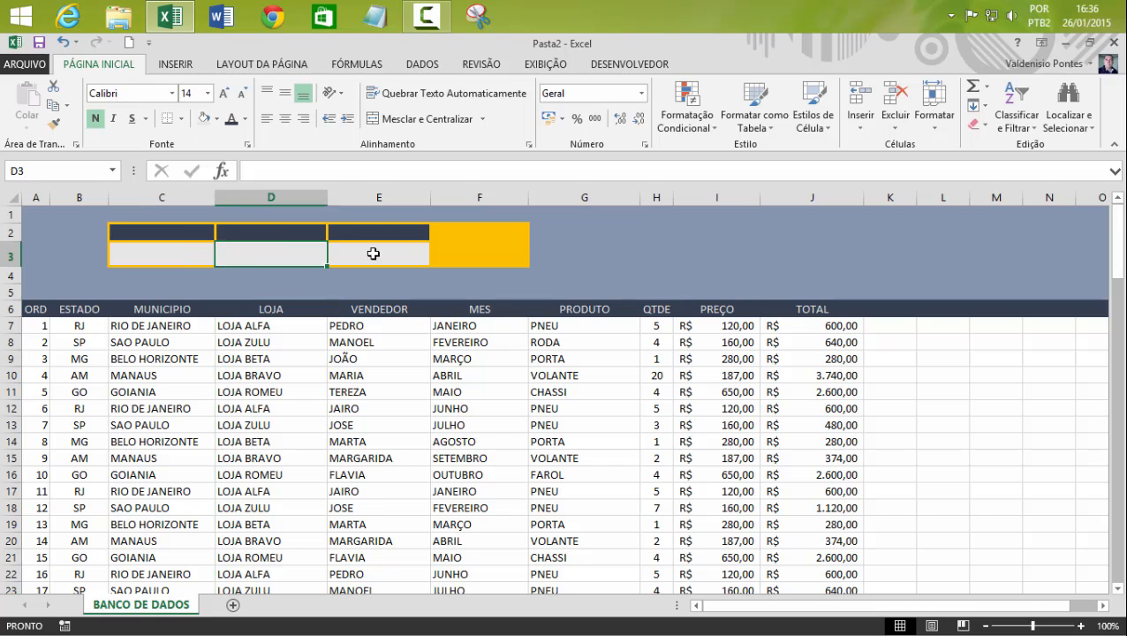
pyautogui.click(374, 254)
pyautogui.click(256, 254)
pyautogui.click(173, 255)
pyautogui.click(377, 251)
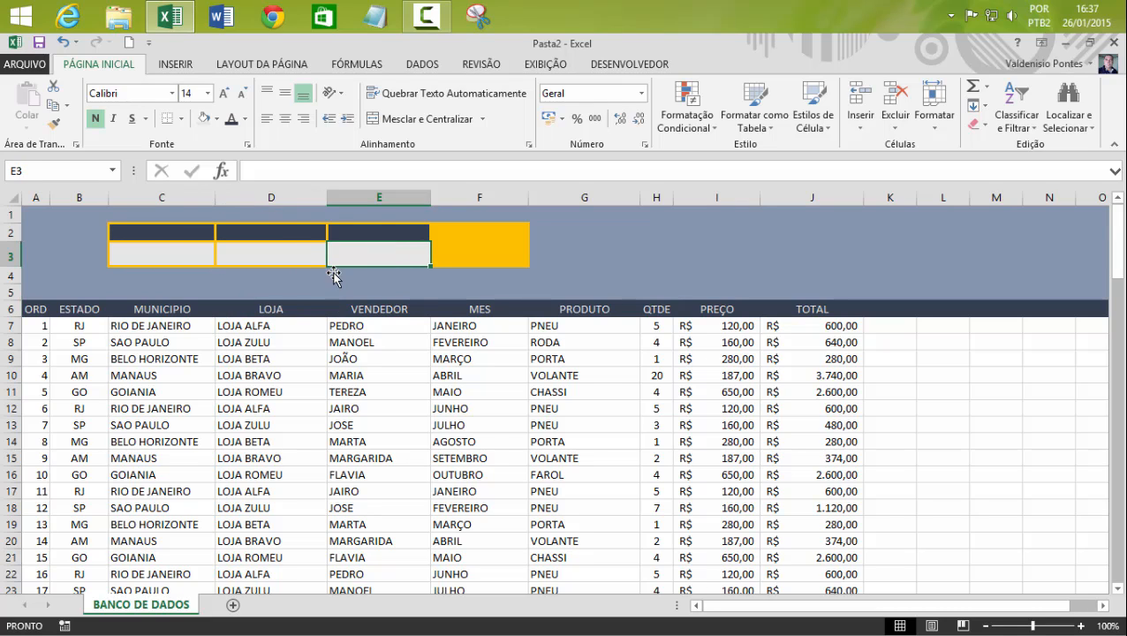
# Insert the pictures icon-4 and pesquisa from the desktop folder VIDEO-AULA\BANCO DE DADOS into the sheet.
pyautogui.click(625, 250)
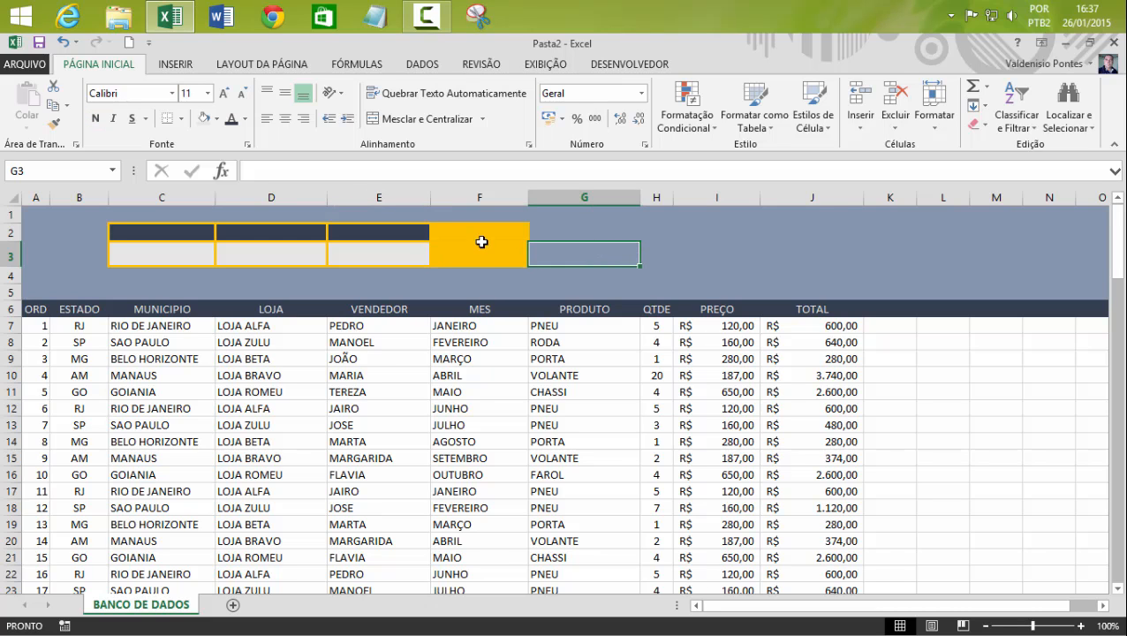
pyautogui.click(173, 70)
pyautogui.click(196, 106)
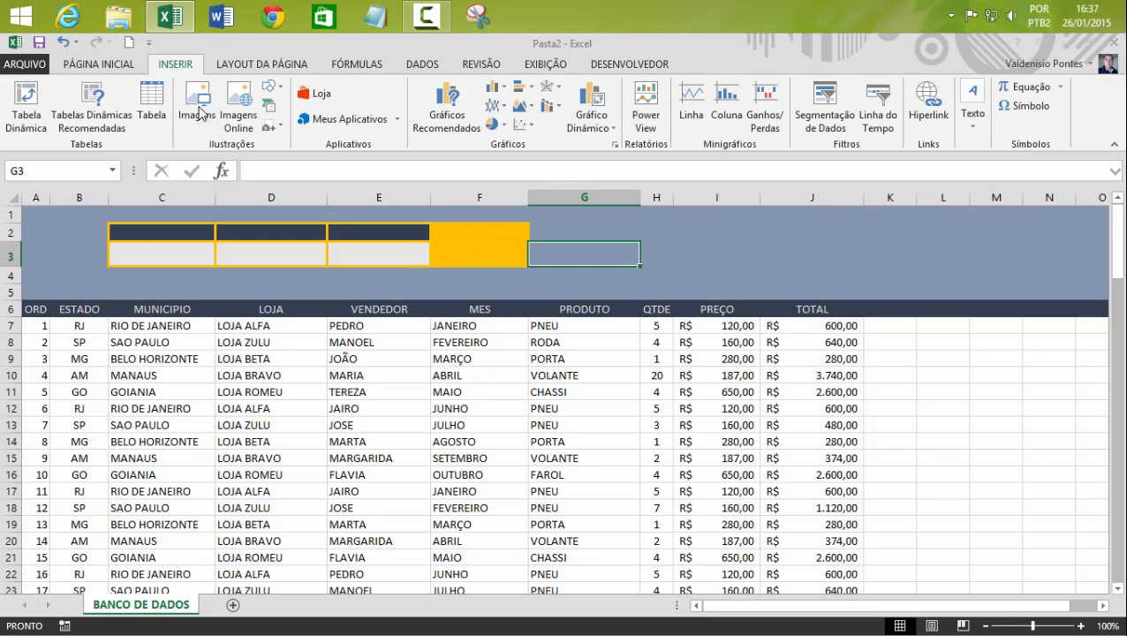
pyautogui.click(86, 210)
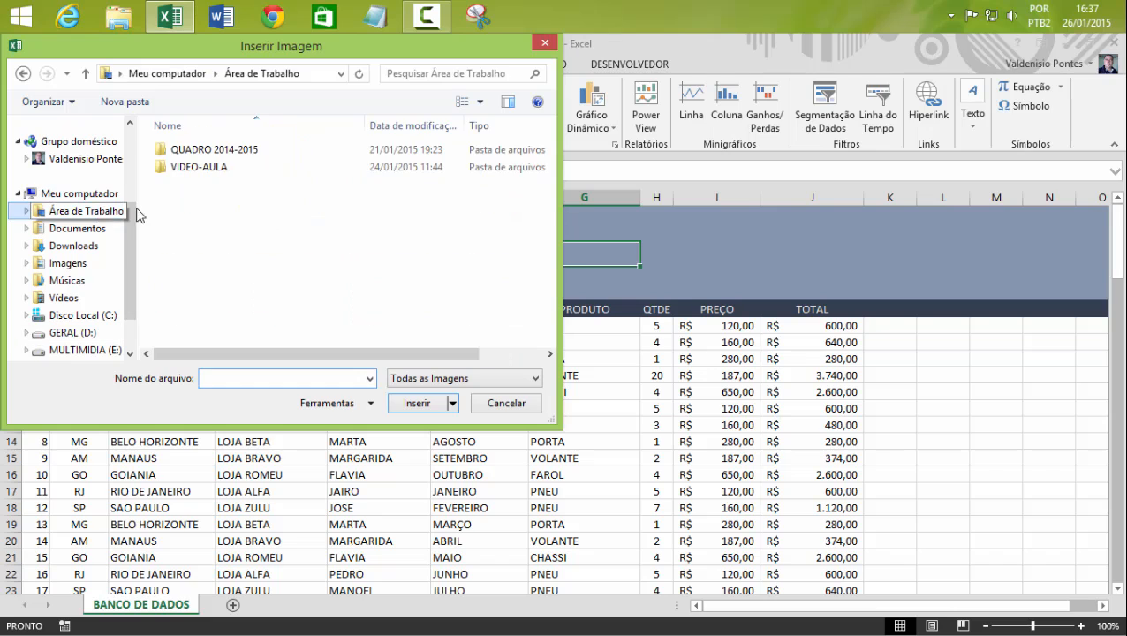
pyautogui.doubleClick(221, 169)
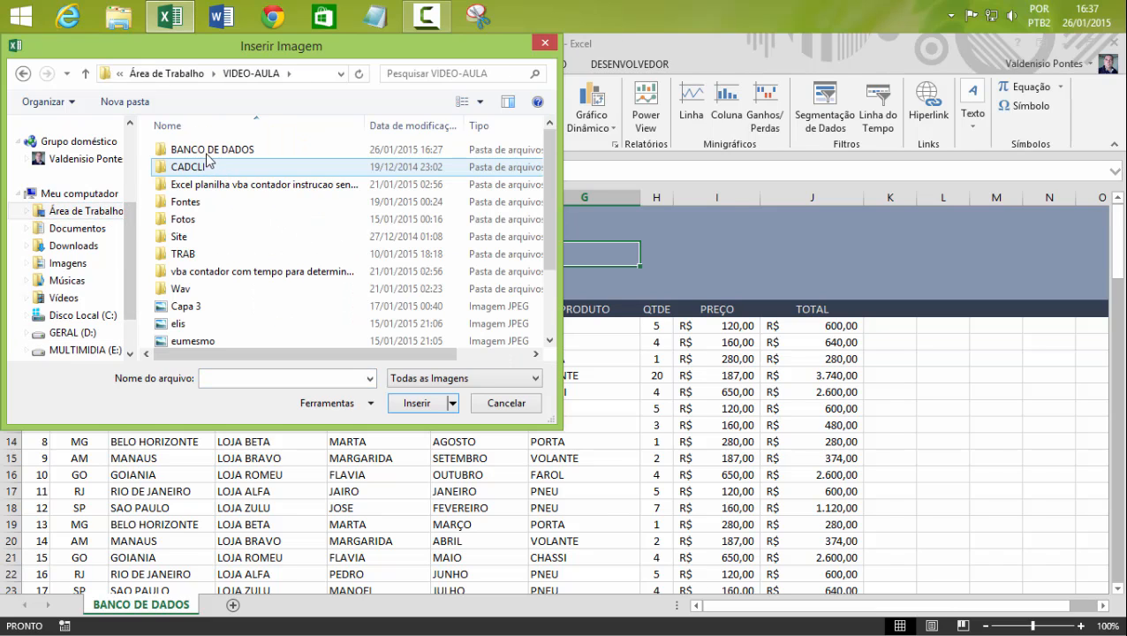
pyautogui.doubleClick(210, 151)
pyautogui.moveTo(189, 227); pyautogui.dragTo(318, 173)
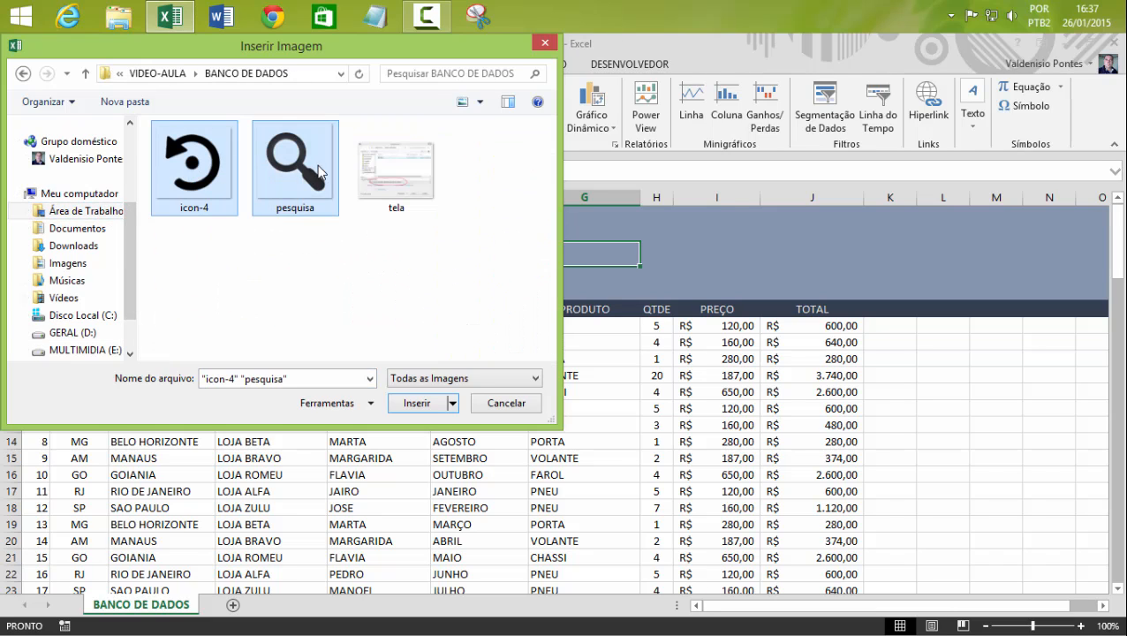
pyautogui.click(423, 404)
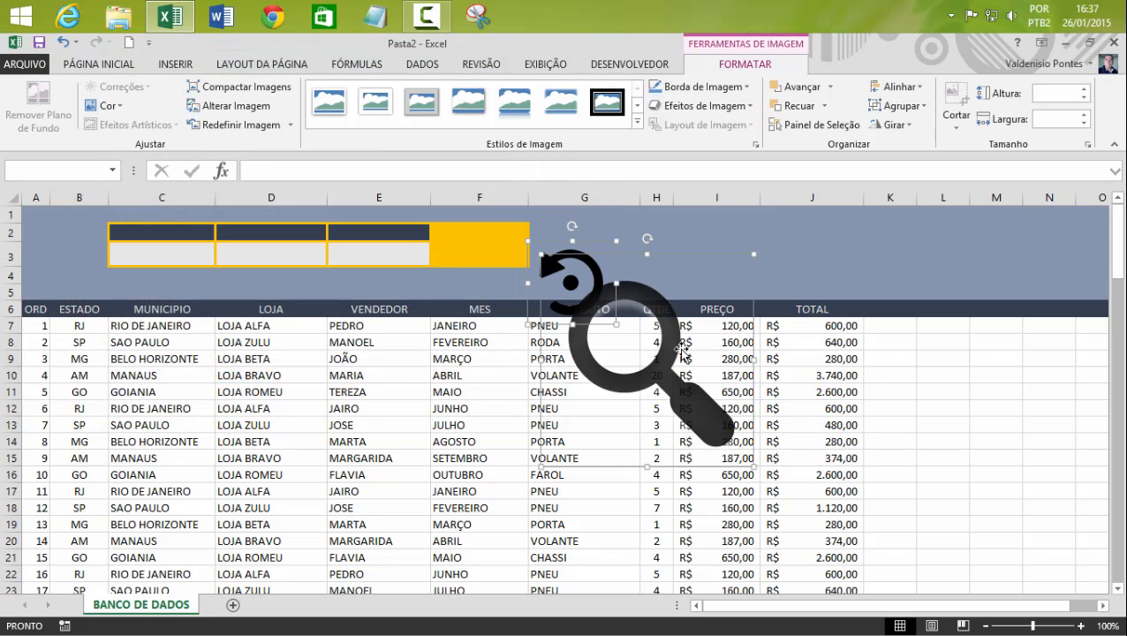
pyautogui.click(943, 375)
# Shrink the magnifier and circular-arrow pictures to about 1.5 cm and place them side by side over the gold cells F2:F3.
pyautogui.moveTo(706, 407); pyautogui.dragTo(833, 358)
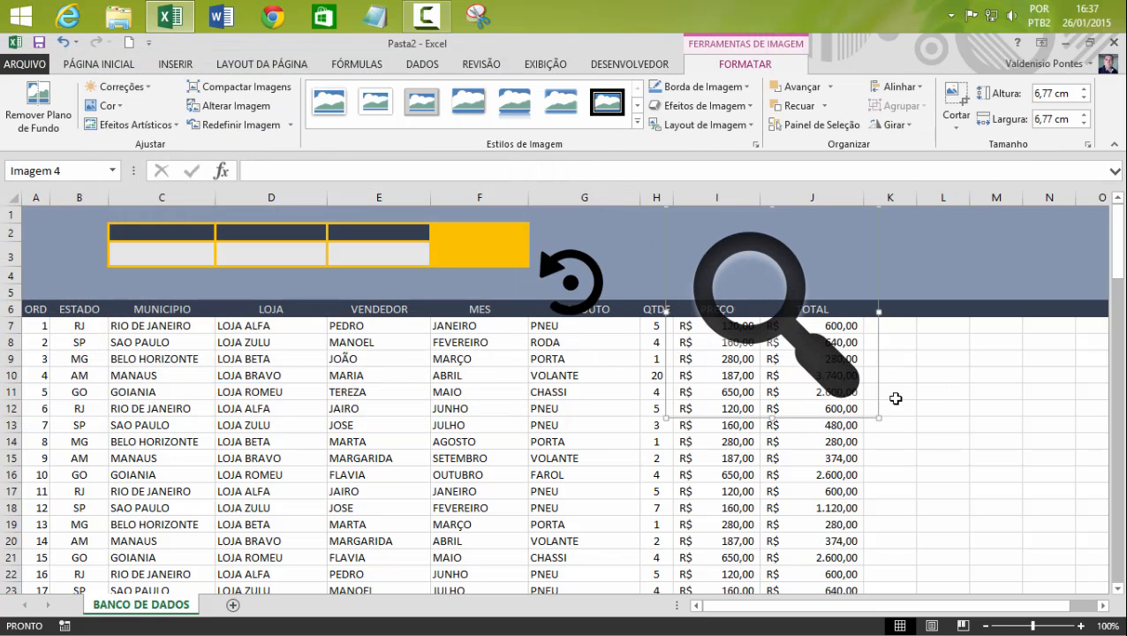
pyautogui.moveTo(879, 417); pyautogui.dragTo(475, 257)
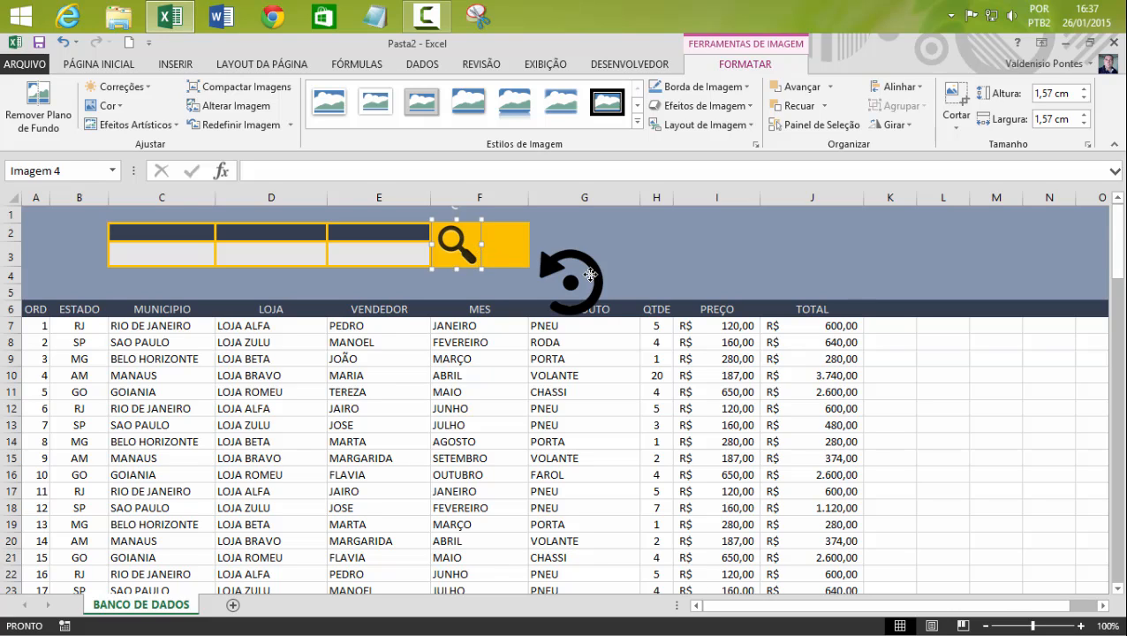
pyautogui.click(590, 275)
pyautogui.moveTo(613, 242); pyautogui.dragTo(477, 264)
# Align the magnifier and circular-arrow pictures with each other so they sit level in the gold cells.
pyautogui.click(455, 244)
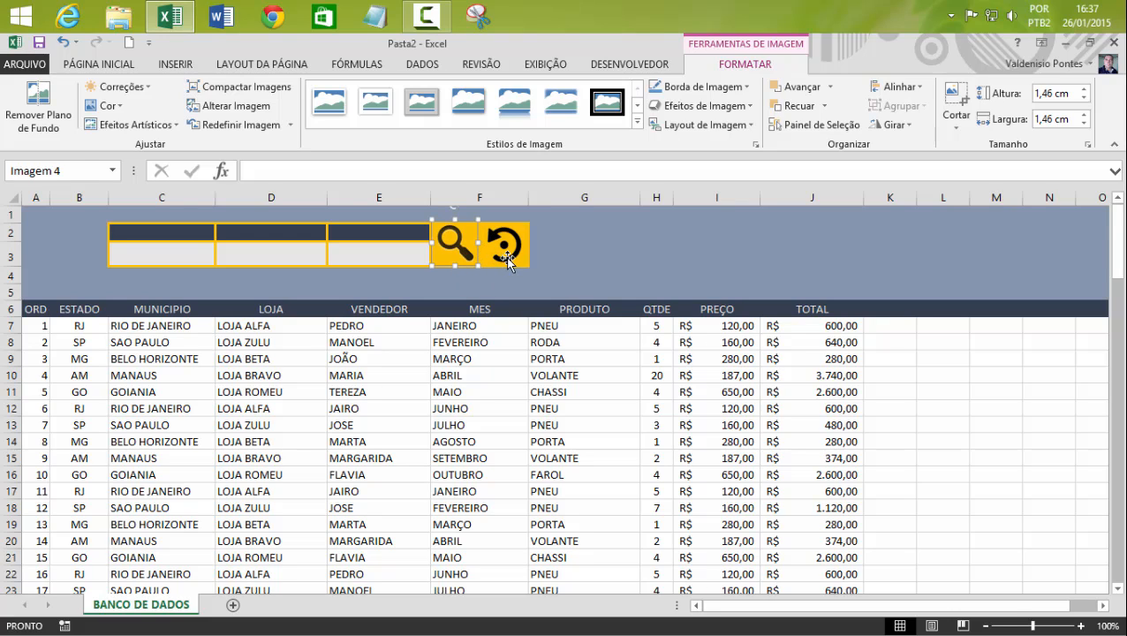
pyautogui.keyDown('ctrl'); pyautogui.click(508, 259); pyautogui.keyUp('ctrl')
pyautogui.click(897, 87)
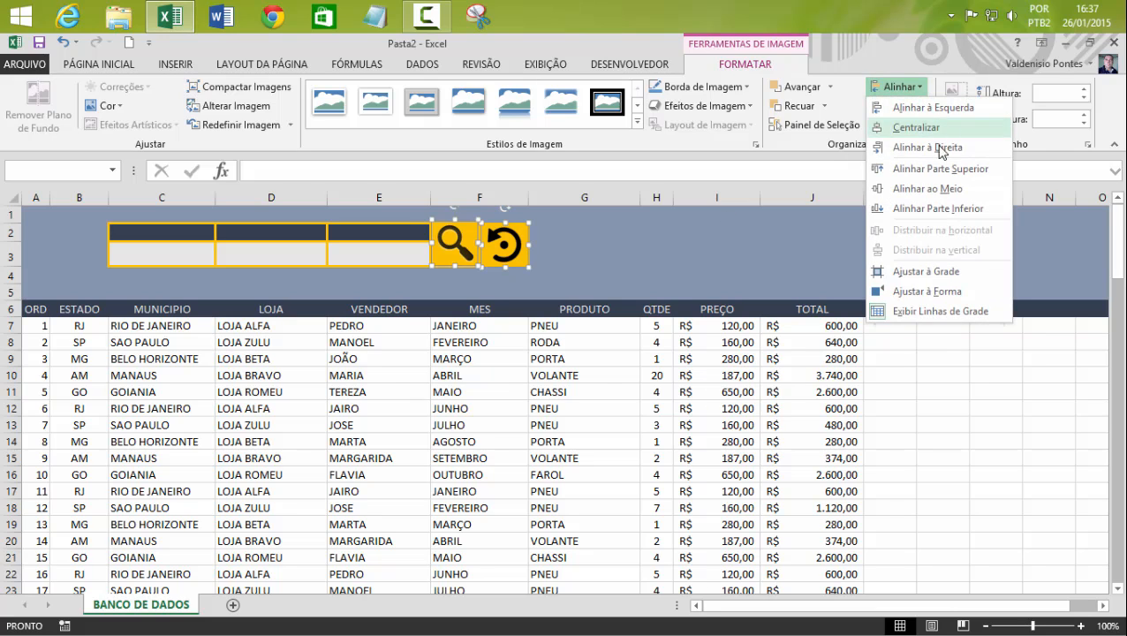
pyautogui.click(940, 150)
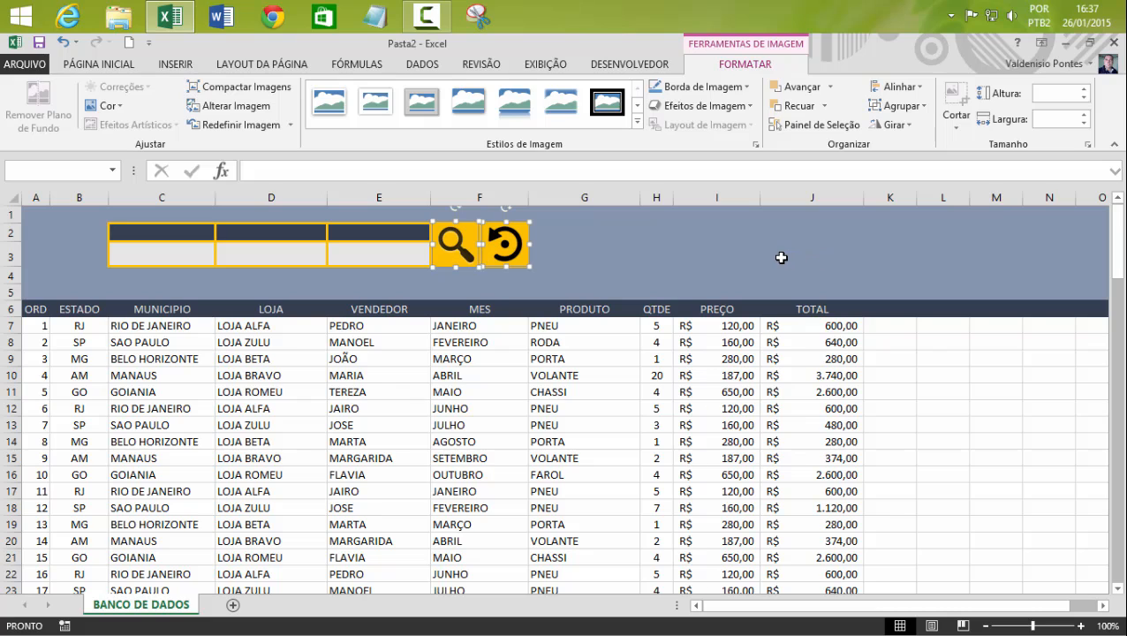
# Widen column F slightly so the gold cells fully contain both icons.
pyautogui.click(703, 250)
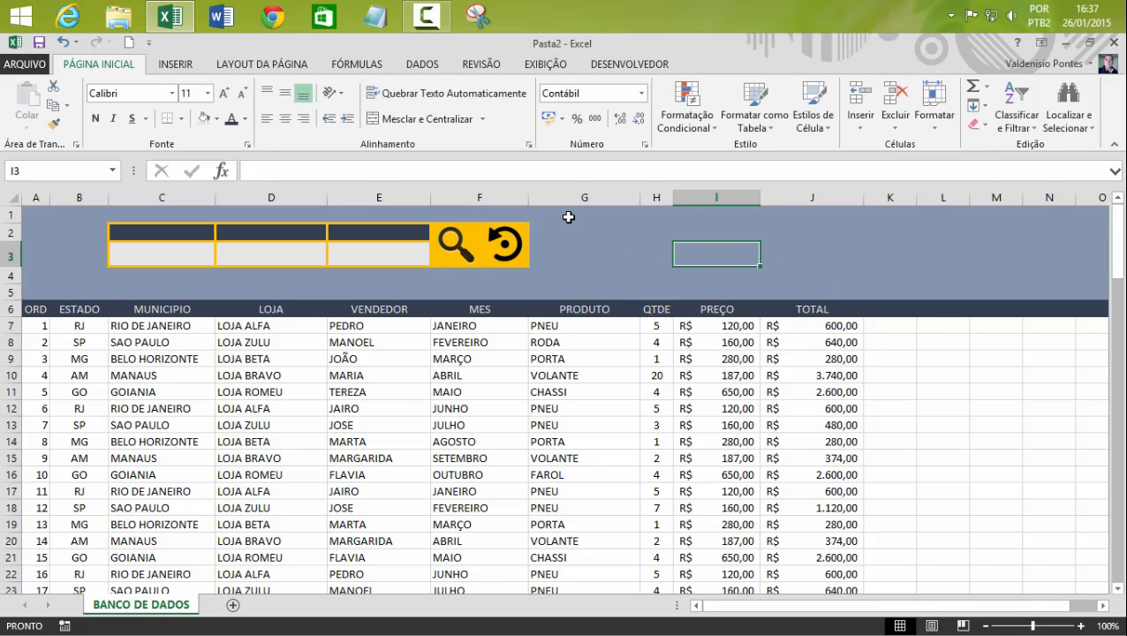
pyautogui.moveTo(528, 199); pyautogui.dragTo(531, 199)
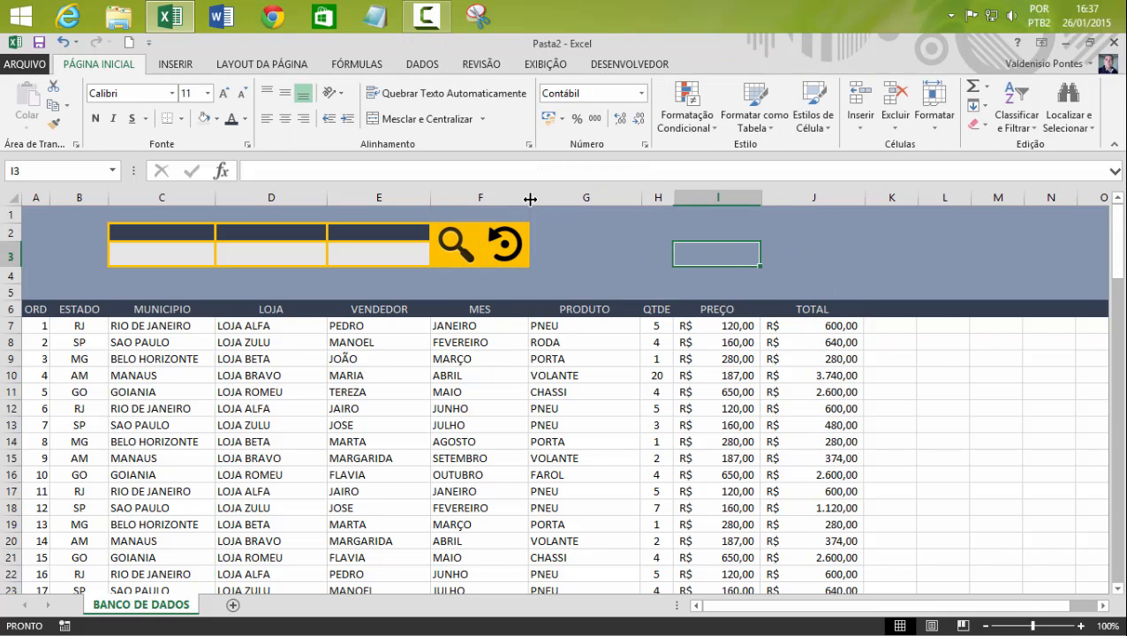
pyautogui.click(981, 373)
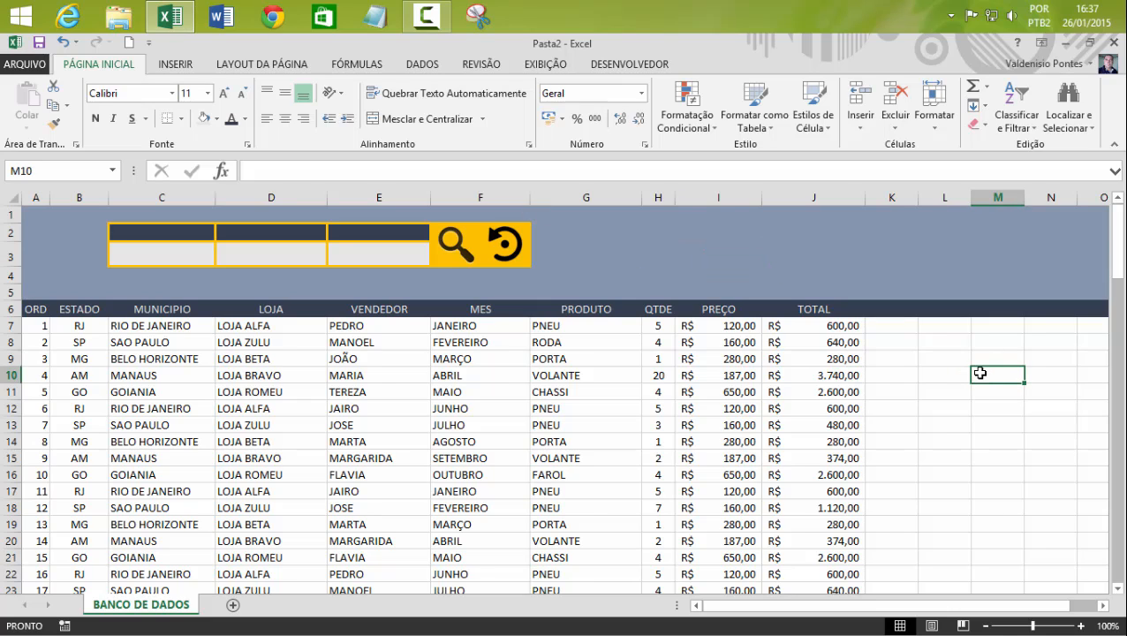
pyautogui.click(372, 247)
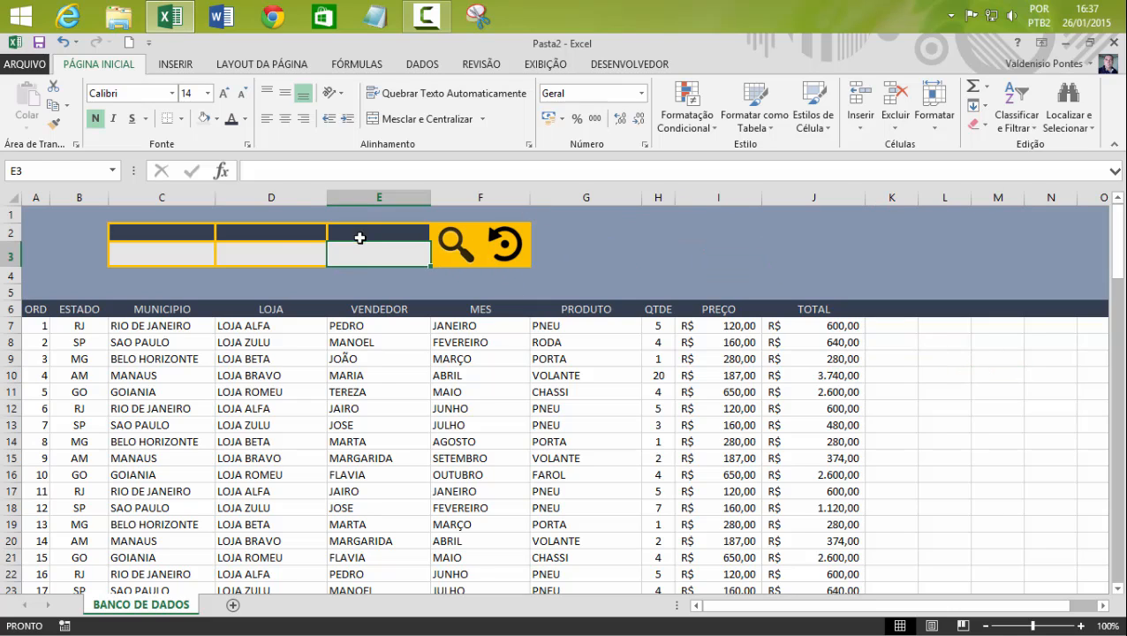
pyautogui.press('Left')
pyautogui.press('Left')
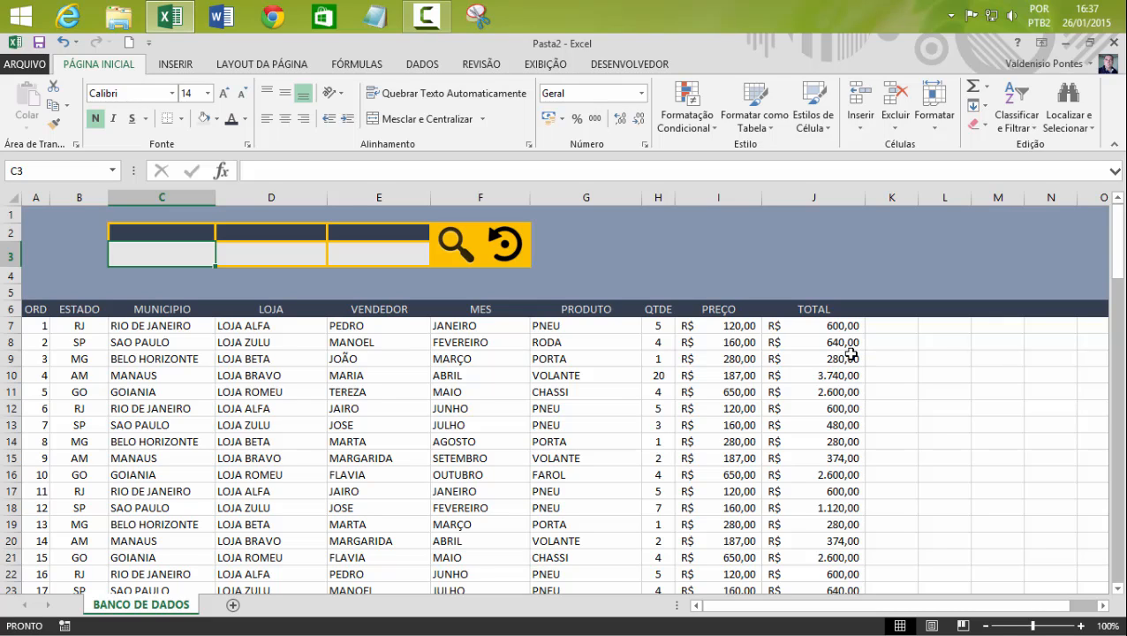
# Merge and center cells H2:I2 and cells H3:I3 in the blue-grey area.
pyautogui.click(708, 235)
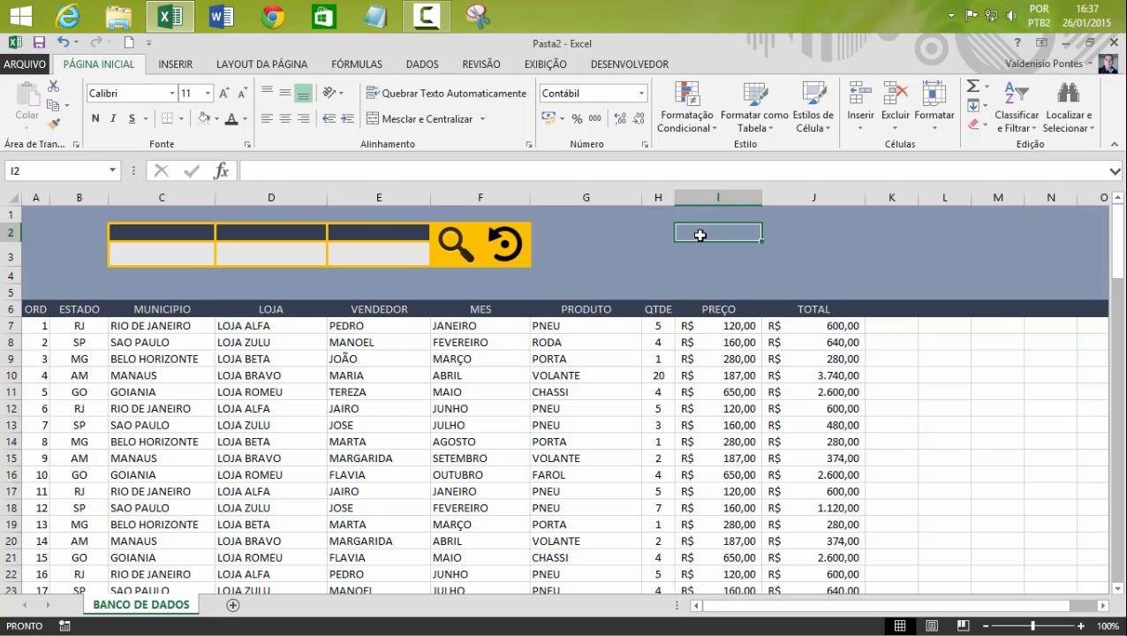
pyautogui.moveTo(662, 231); pyautogui.dragTo(708, 231)
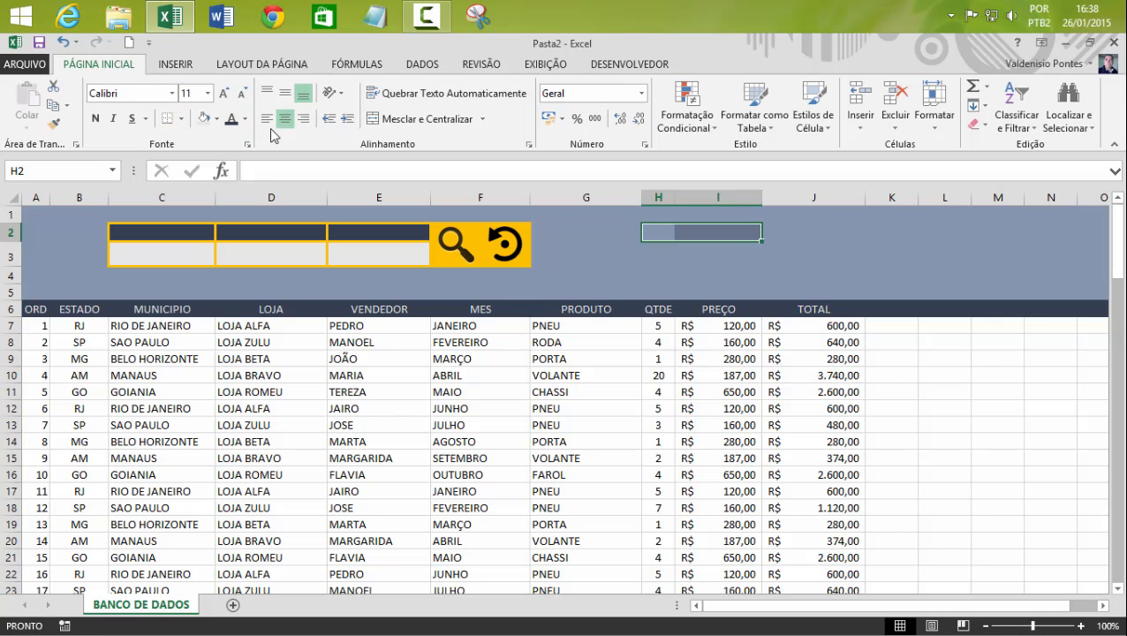
pyautogui.click(415, 118)
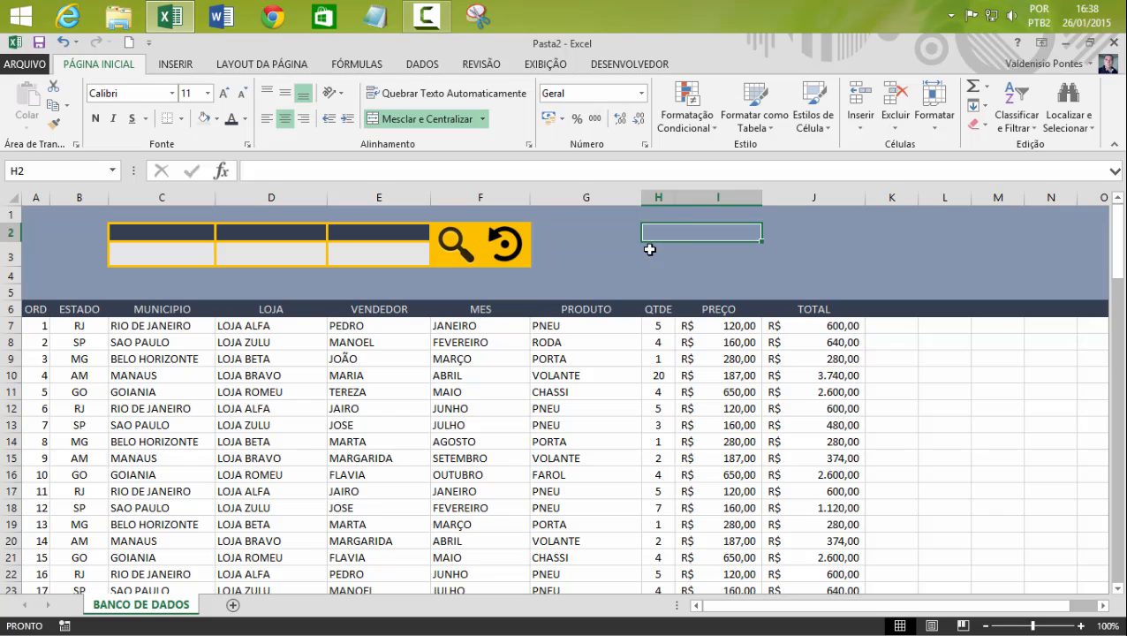
pyautogui.moveTo(652, 251); pyautogui.dragTo(813, 246)
pyautogui.click(372, 119)
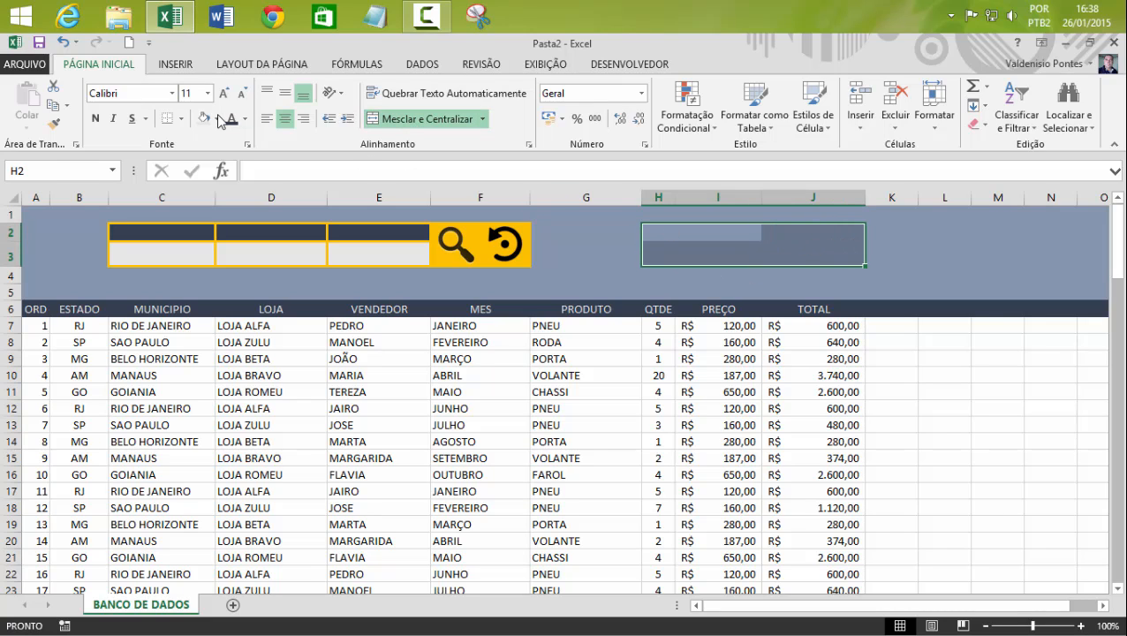
# Apply all borders to the cell block H2:J3.
pyautogui.click(183, 119)
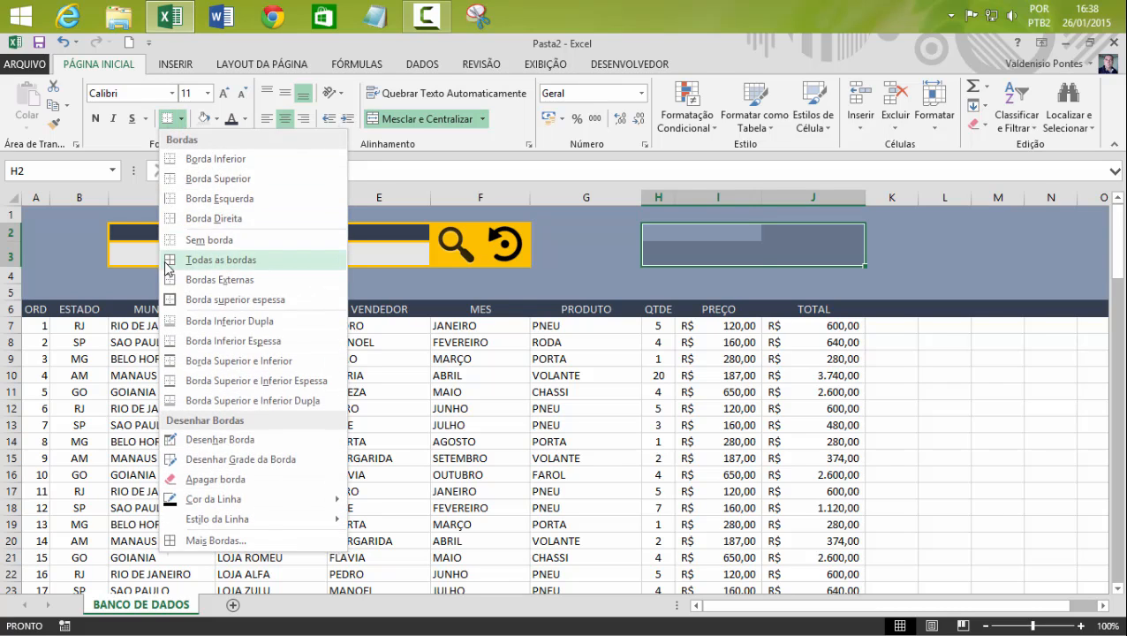
pyautogui.click(199, 259)
# Fill header cells H2:J2 with dark blue-grey and value cells H3:J3 with light grey.
pyautogui.moveTo(685, 232); pyautogui.dragTo(812, 231)
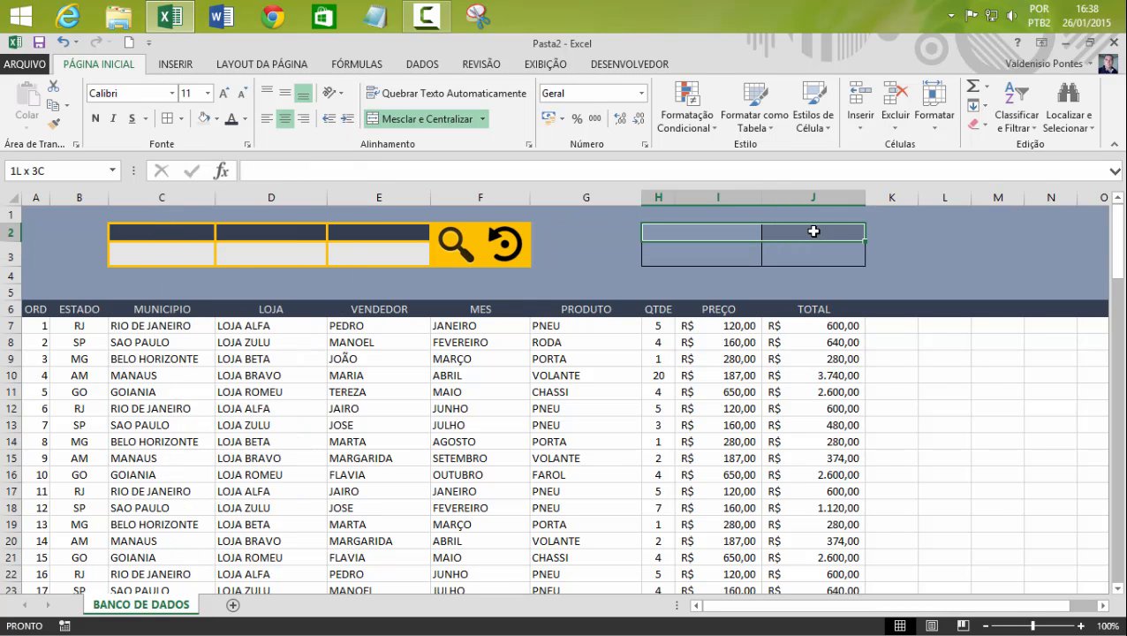
pyautogui.click(217, 120)
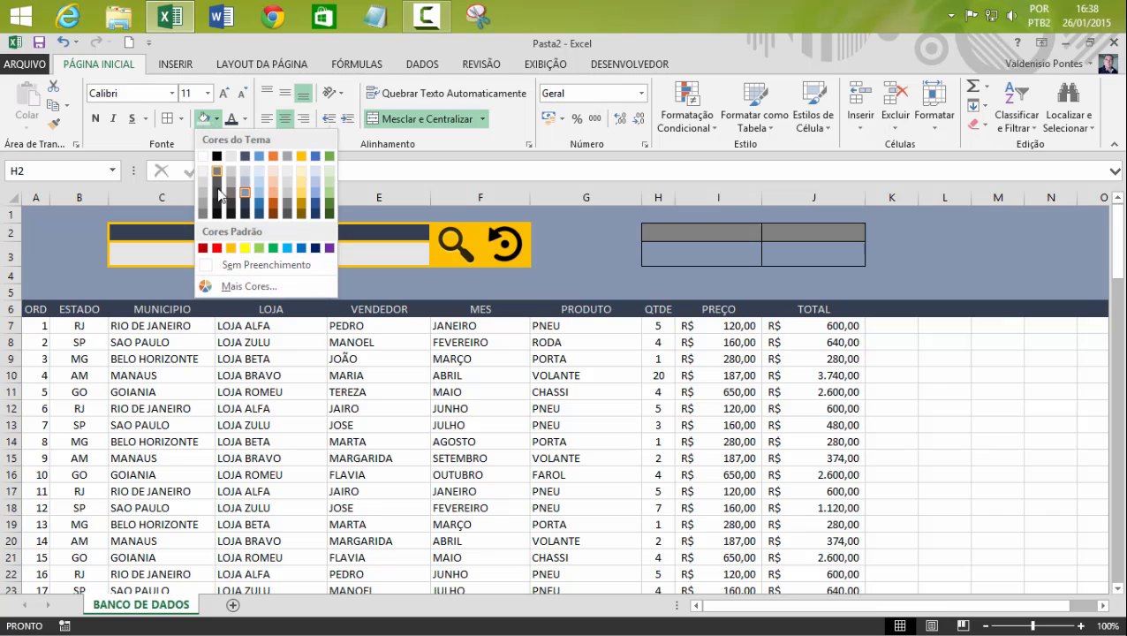
pyautogui.click(246, 205)
pyautogui.moveTo(682, 253); pyautogui.dragTo(830, 264)
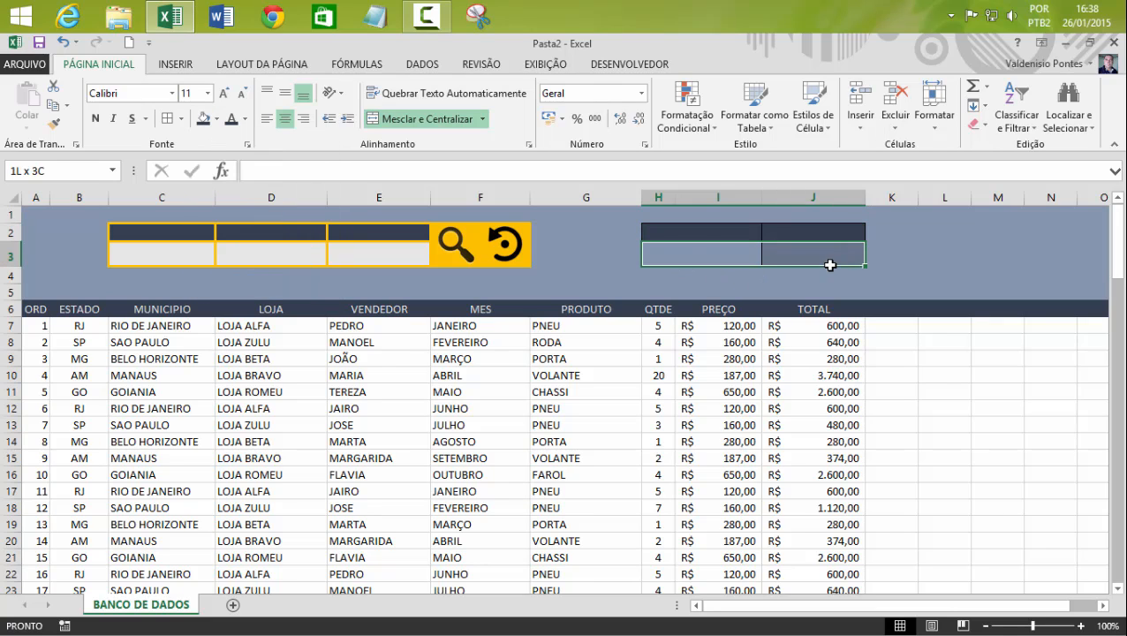
pyautogui.click(216, 119)
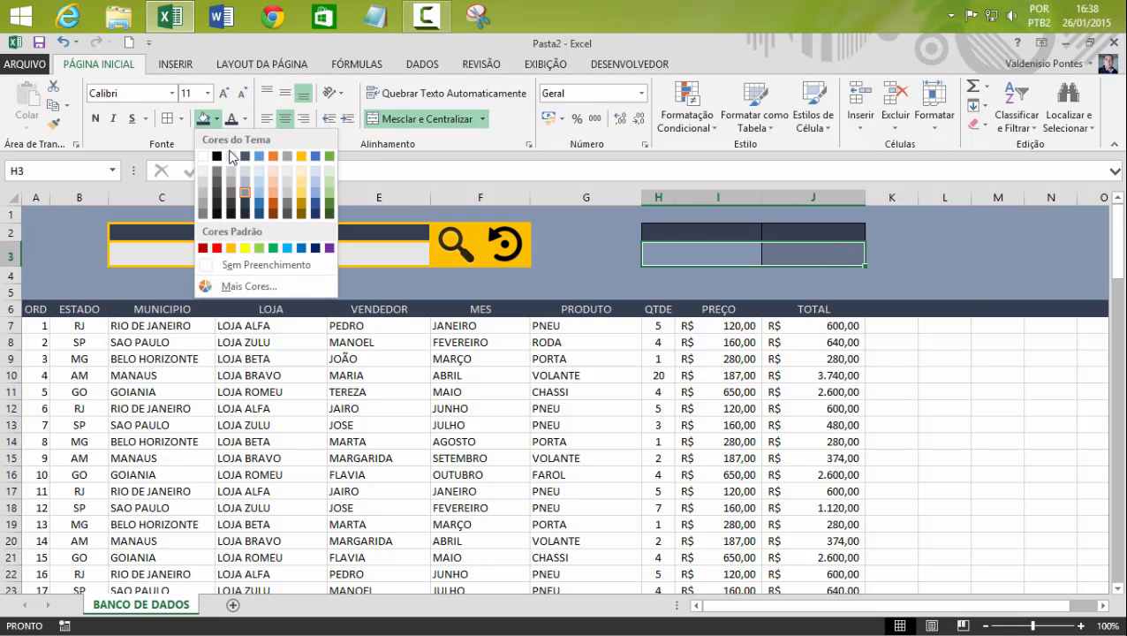
pyautogui.click(231, 157)
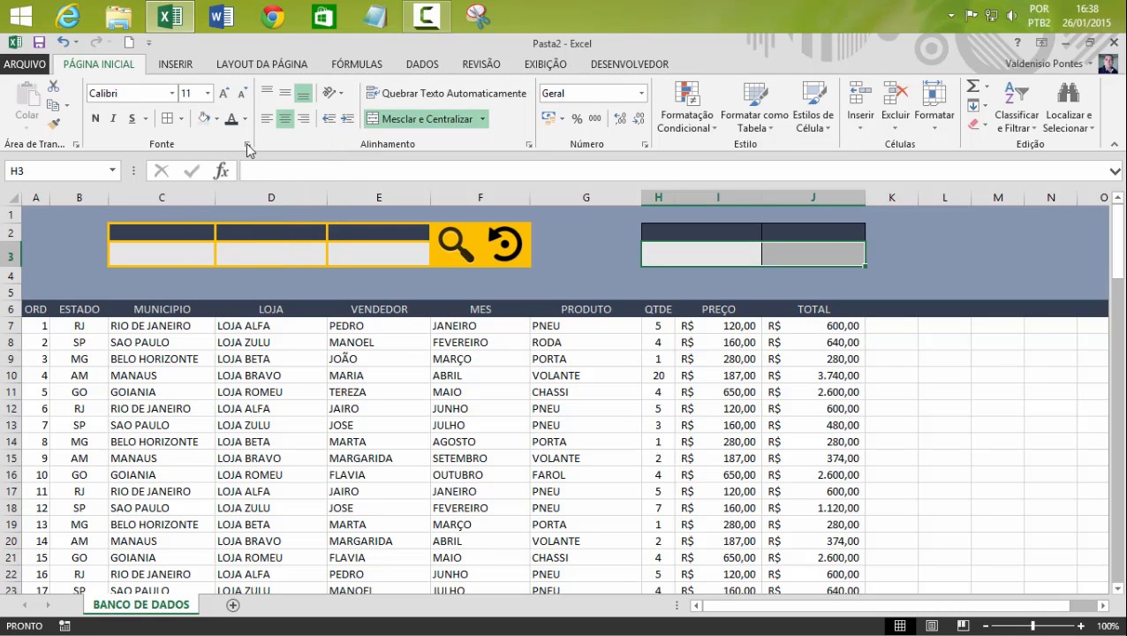
# Set the font of cells H3:J3 to size 14 and bold.
pyautogui.click(224, 93)
pyautogui.click(224, 93)
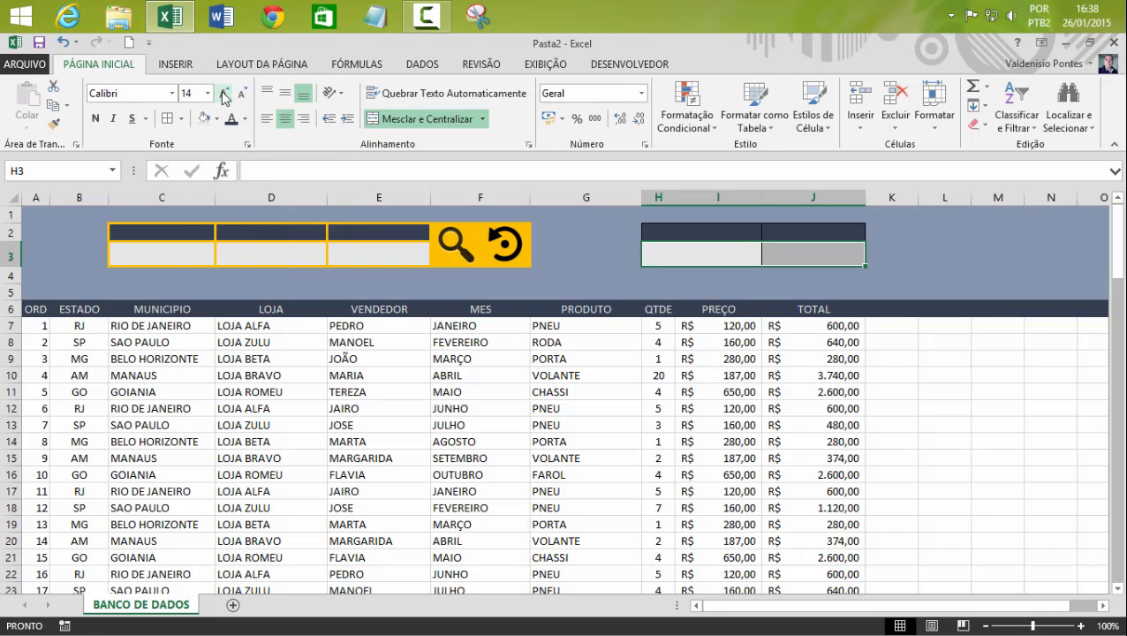
pyautogui.click(105, 123)
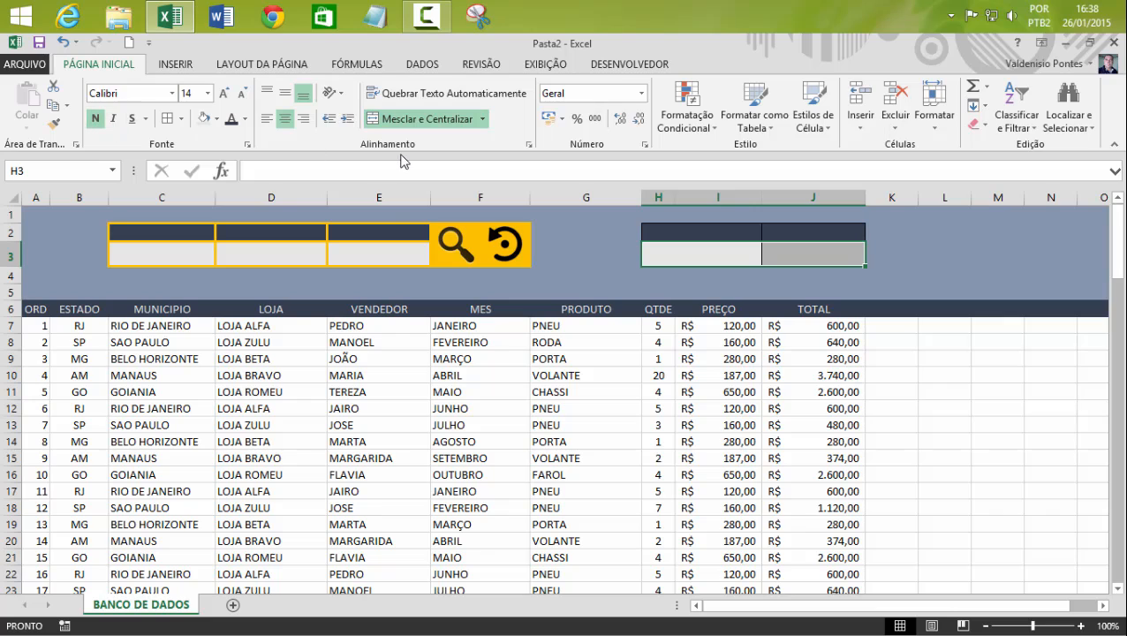
# Widen columns I and J equally to give the side block more room.
pyautogui.click(733, 193)
pyautogui.moveTo(732, 196); pyautogui.dragTo(918, 203)
pyautogui.click(991, 375)
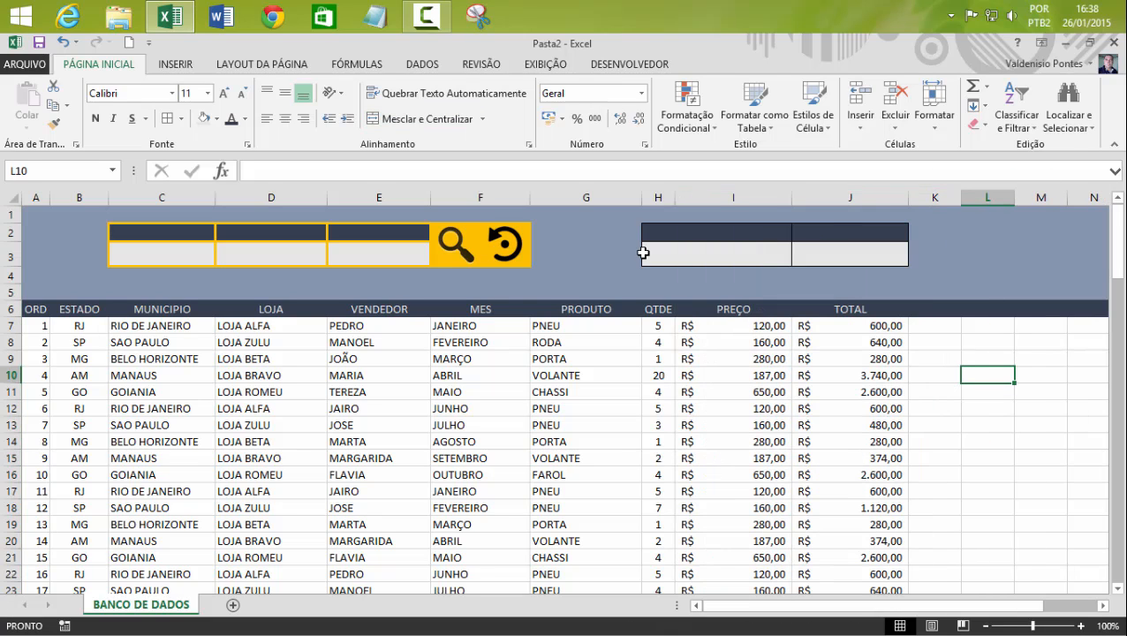
# Apply the accounting number format to value cells H3:J3.
pyautogui.click(659, 251)
pyautogui.keyDown('shift'); pyautogui.click(824, 251); pyautogui.keyUp('shift')
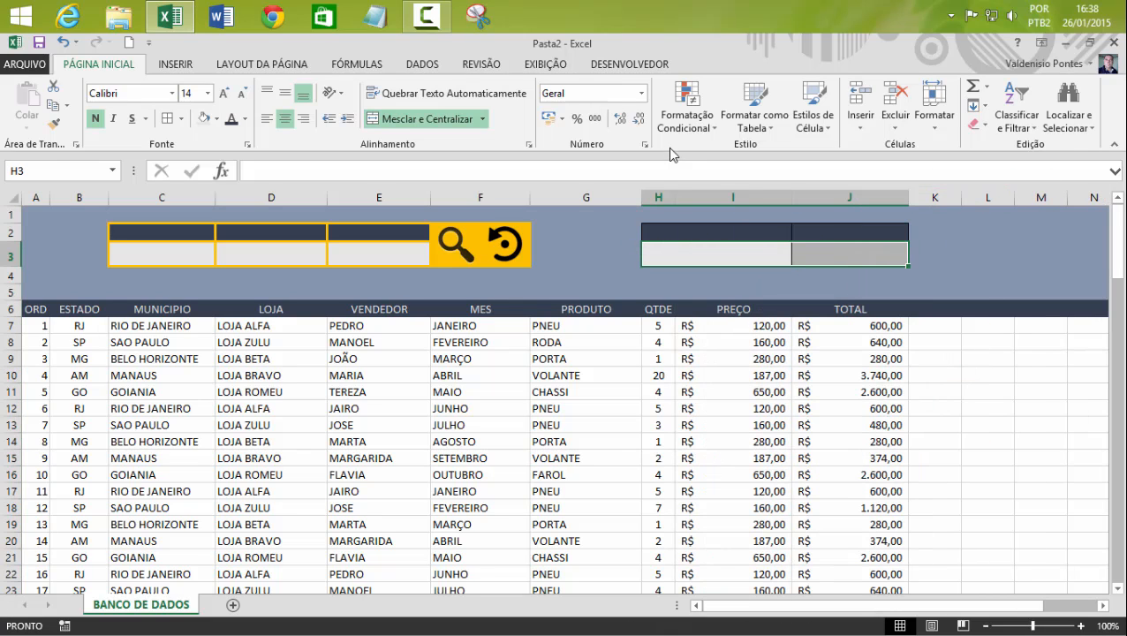
pyautogui.click(547, 118)
# Make header cells H2:J2 bold with a gold font colour.
pyautogui.moveTo(694, 234); pyautogui.dragTo(830, 232)
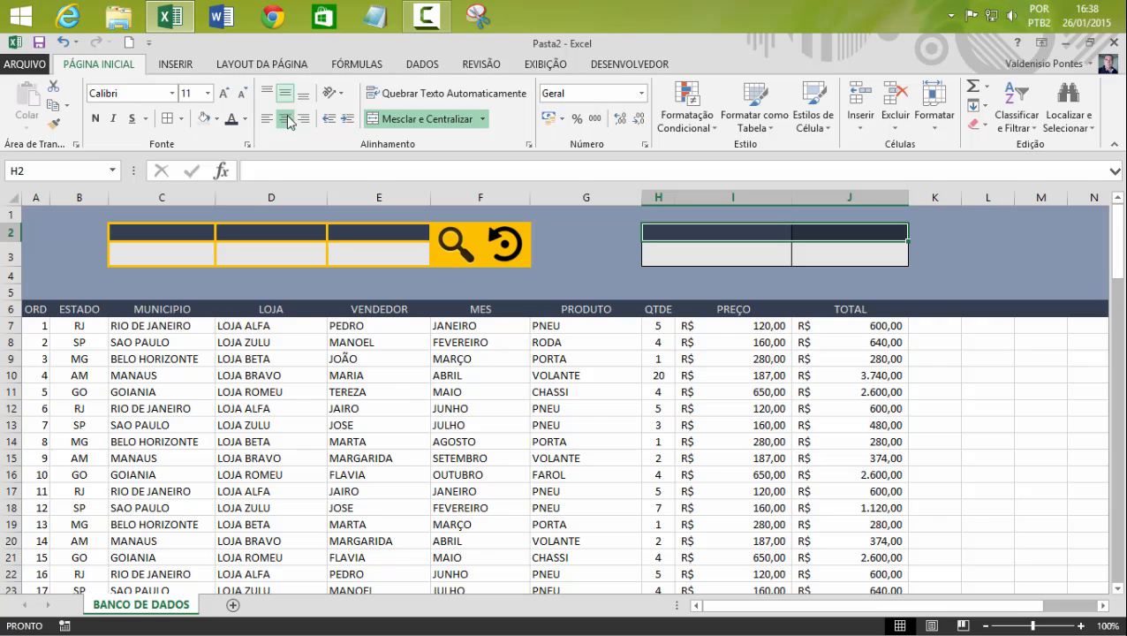
pyautogui.click(95, 118)
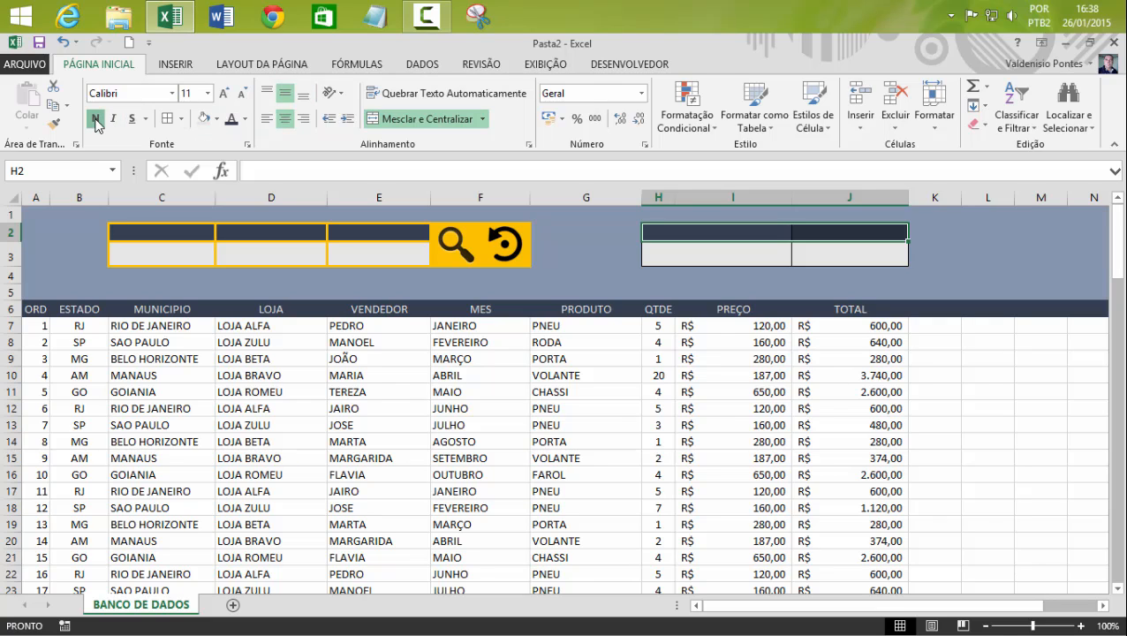
pyautogui.click(245, 120)
pyautogui.click(260, 268)
# Enter the headings "Total de Venda" in H2 and "Comissão" in J2, and center both in their cells.
pyautogui.keyDown('shift'); pyautogui.click(717, 237); pyautogui.keyUp('shift')
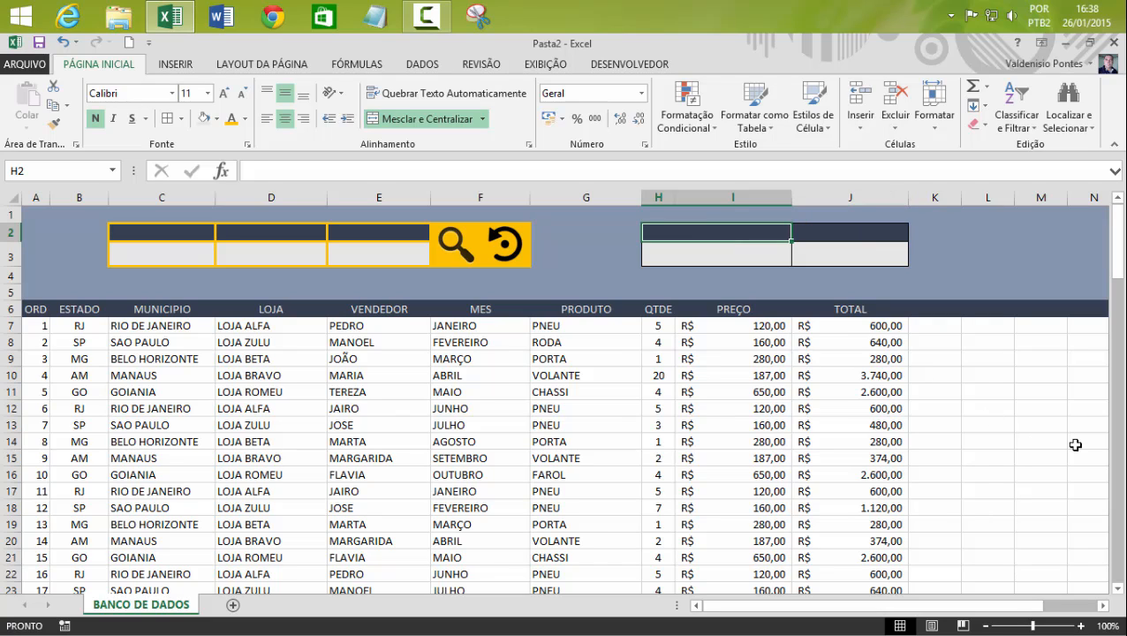
pyautogui.write('Total ')
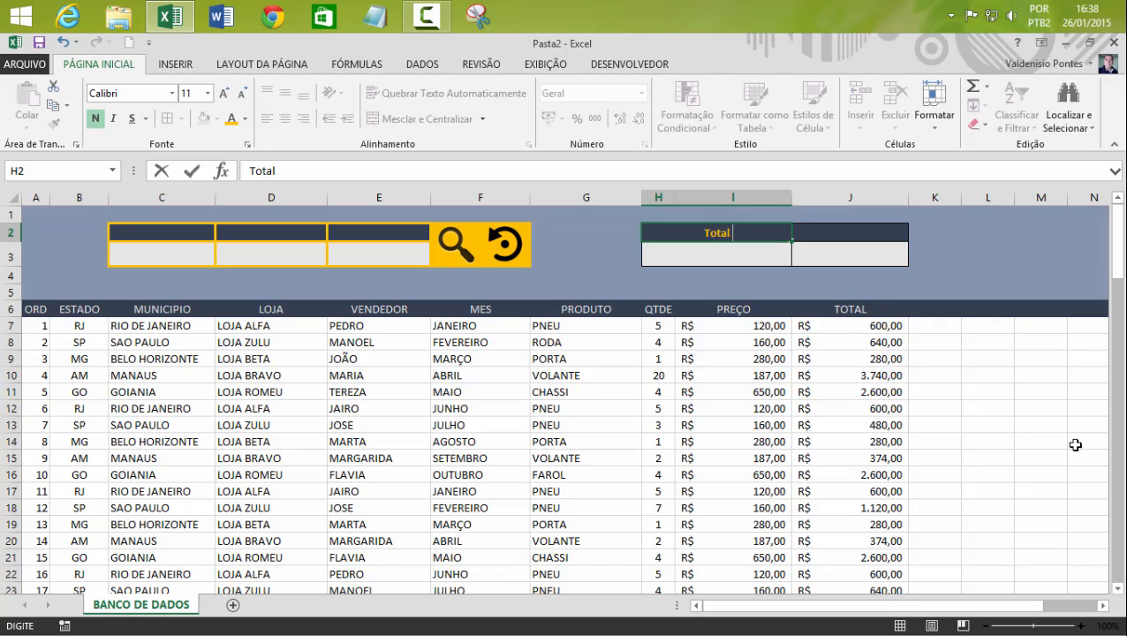
pyautogui.write('de Vendas')
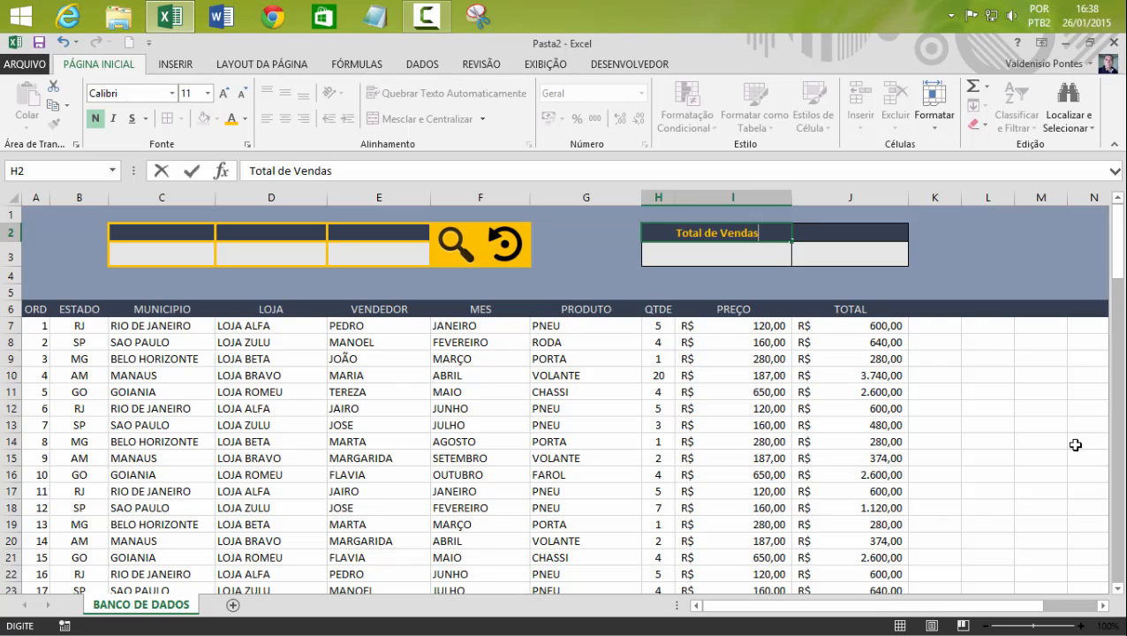
pyautogui.press('BackSpace')
pyautogui.press('Tab')
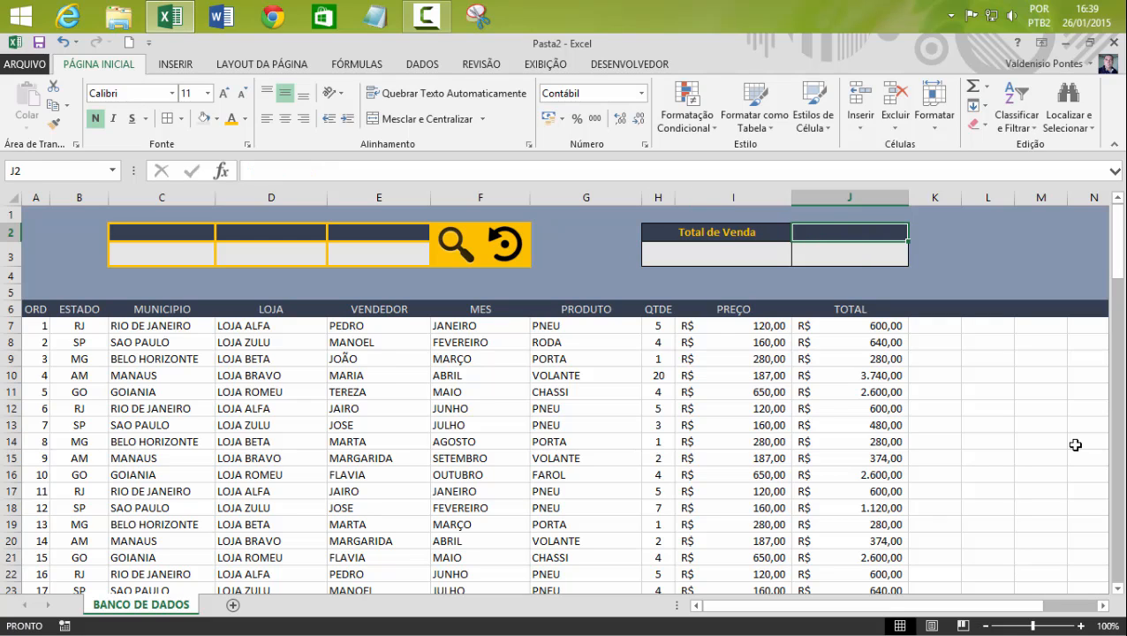
pyautogui.write('Comissão')
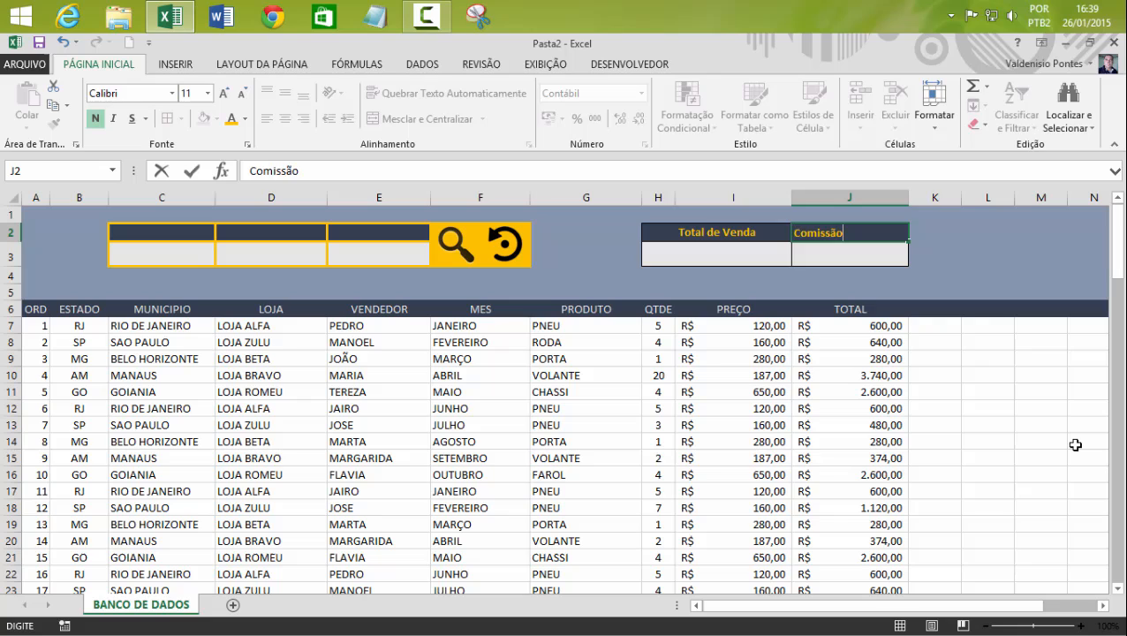
pyautogui.press('Tab')
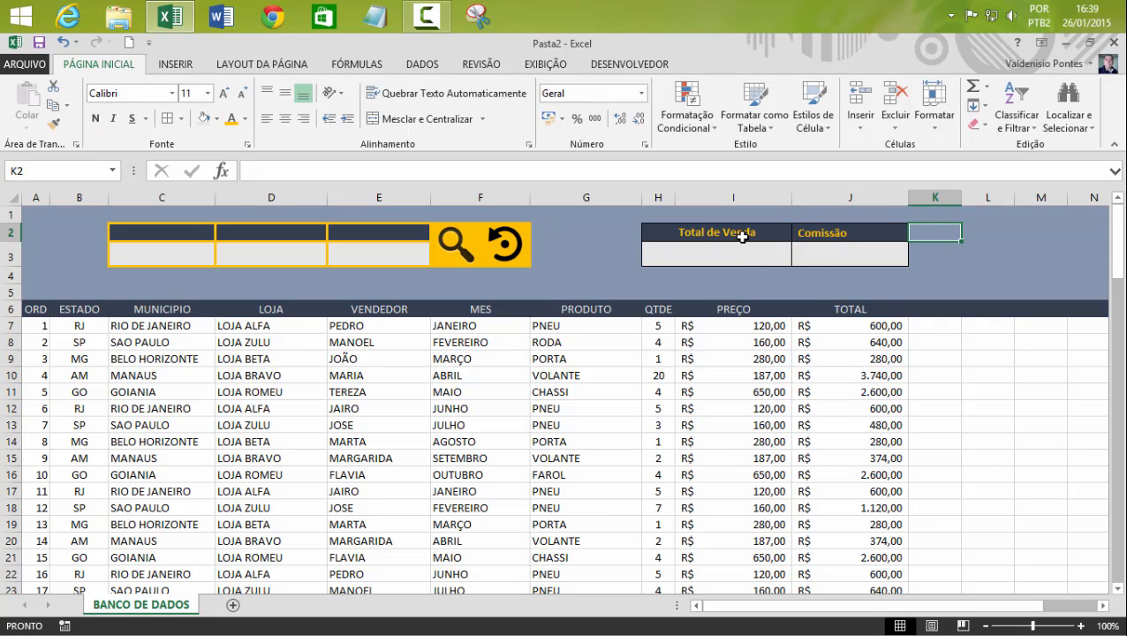
pyautogui.moveTo(747, 234); pyautogui.dragTo(843, 235)
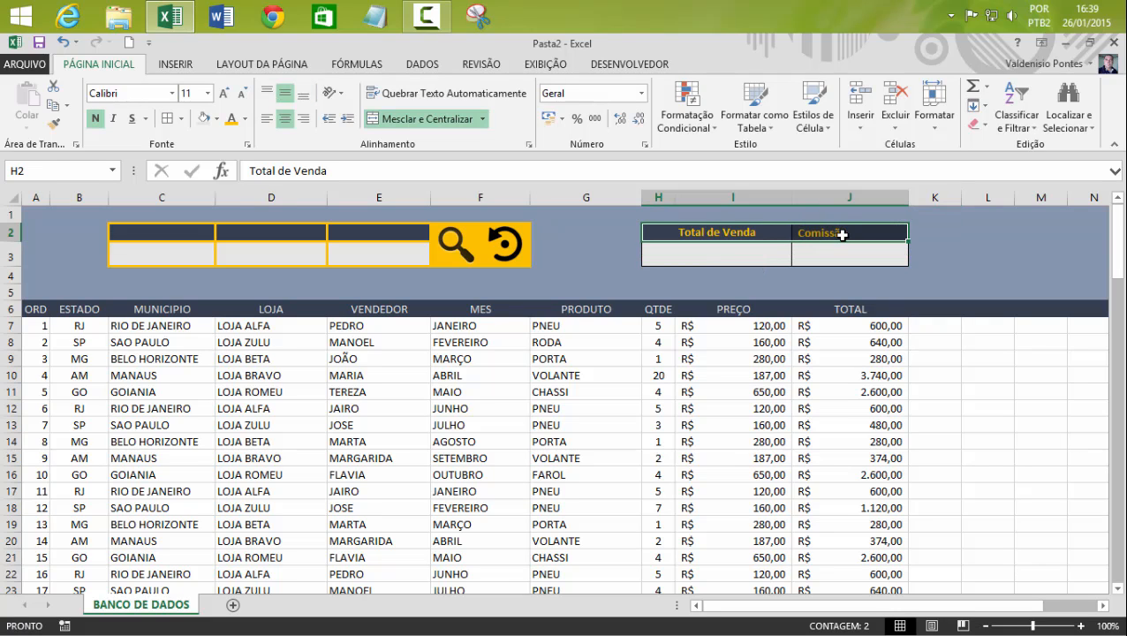
pyautogui.click(303, 92)
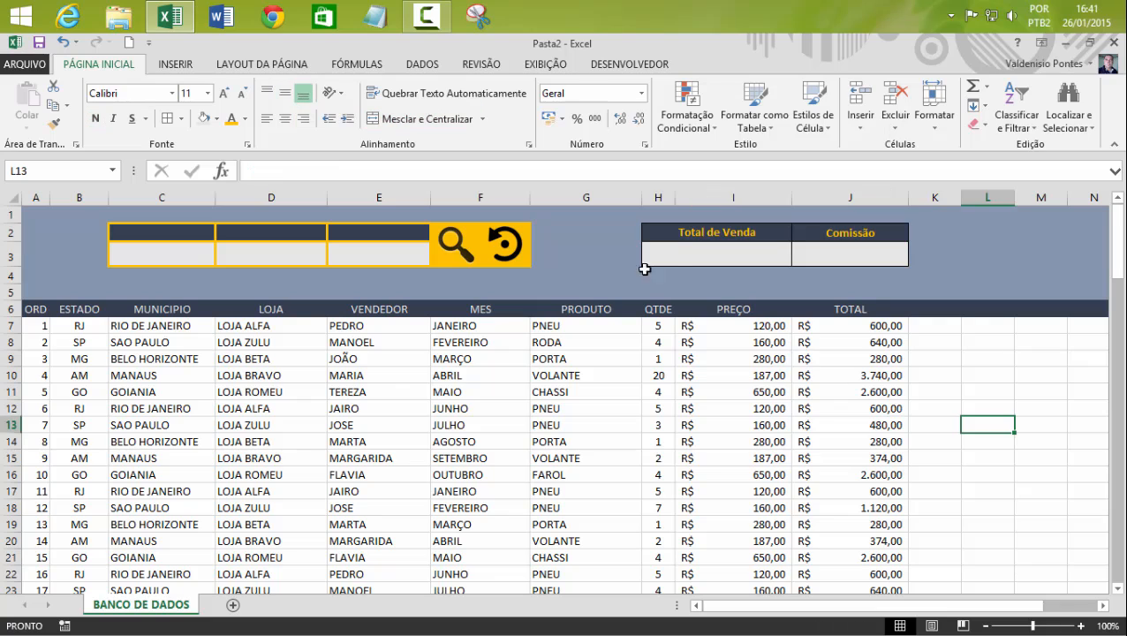
# Review the side block's value cells, the empty criteria headers C2:E2 and the database column headings from ESTADO to PRODUTO.
pyautogui.click(675, 253)
pyautogui.click(803, 252)
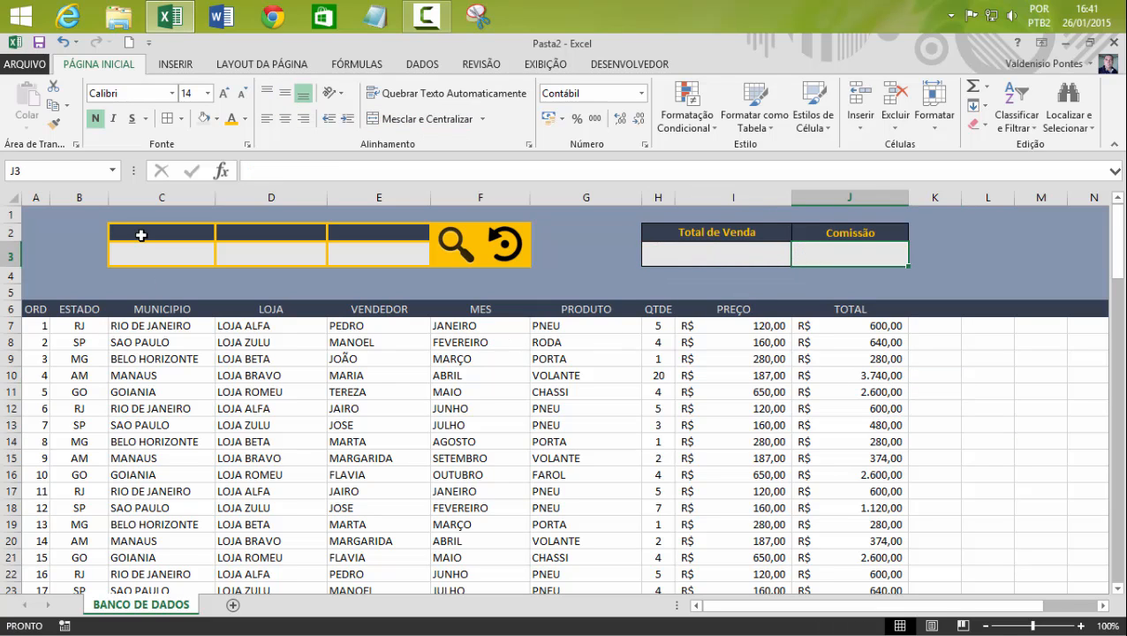
pyautogui.click(140, 235)
pyautogui.click(239, 237)
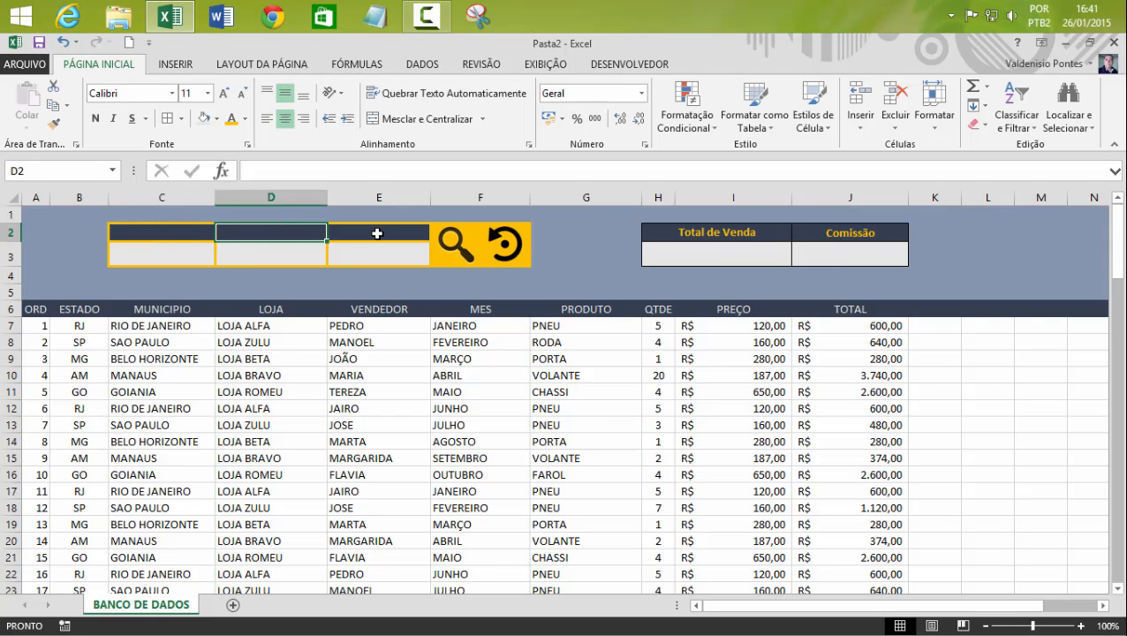
pyautogui.click(373, 231)
pyautogui.click(156, 231)
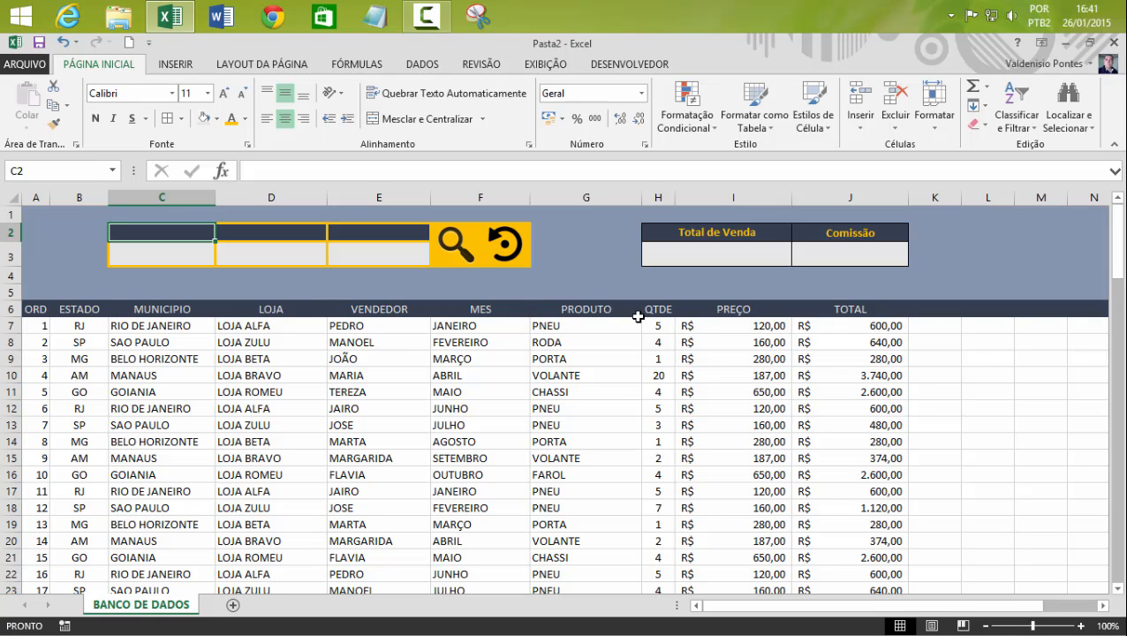
pyautogui.click(73, 309)
pyautogui.click(165, 309)
pyautogui.click(314, 310)
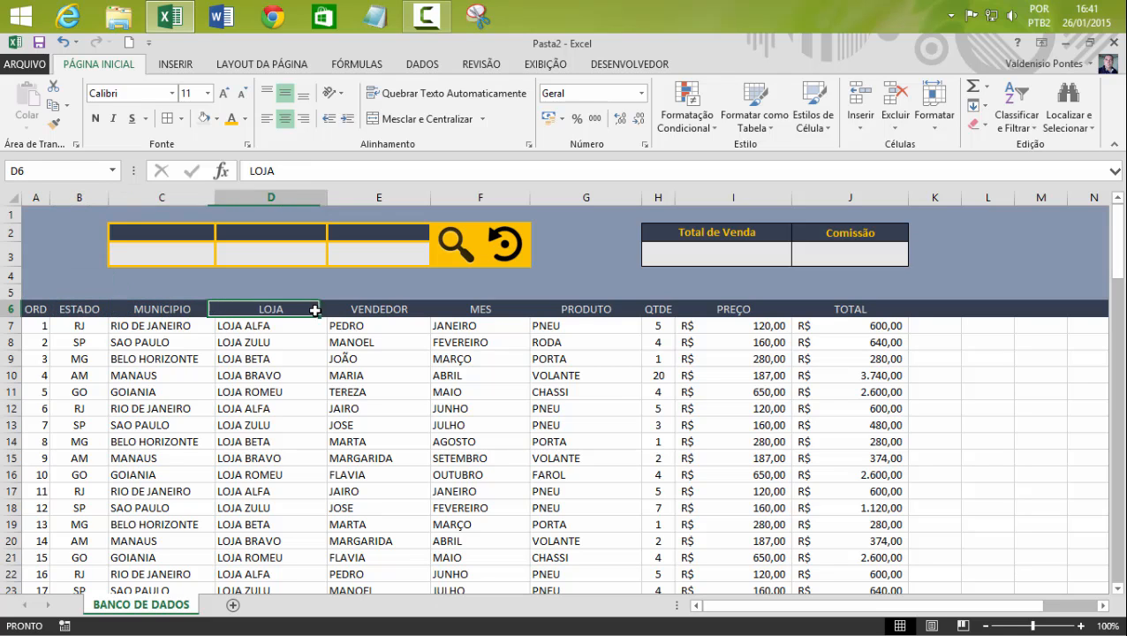
pyautogui.click(424, 310)
pyautogui.click(486, 311)
pyautogui.click(576, 308)
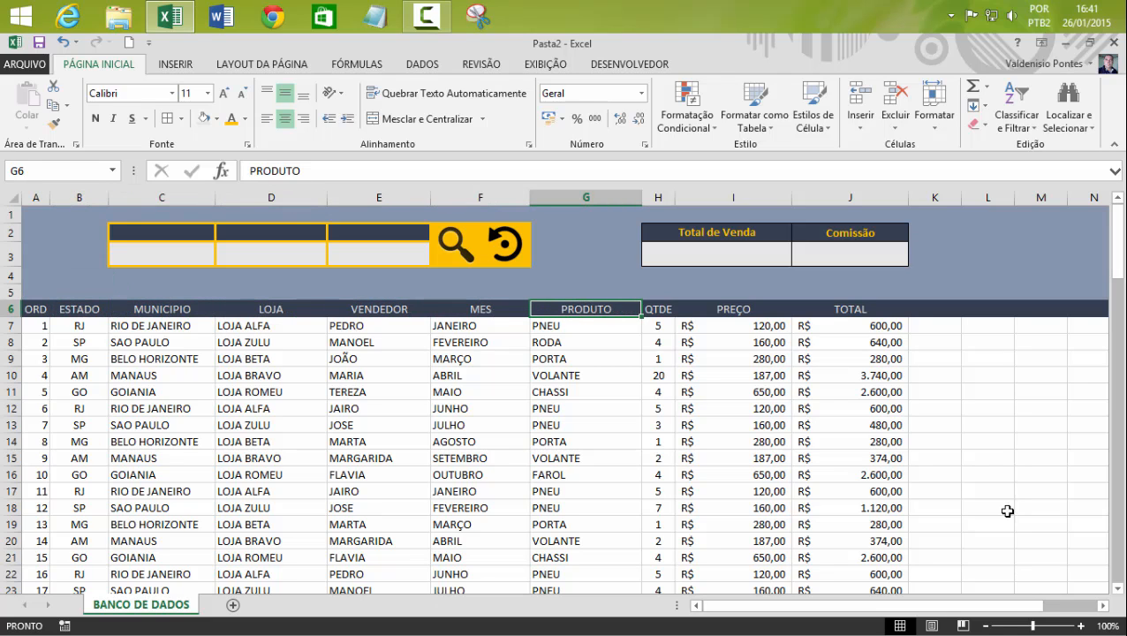
# Create a table from cell N1, leaving the option for existing headers off.
pyautogui.moveTo(950, 606); pyautogui.dragTo(1045, 608)
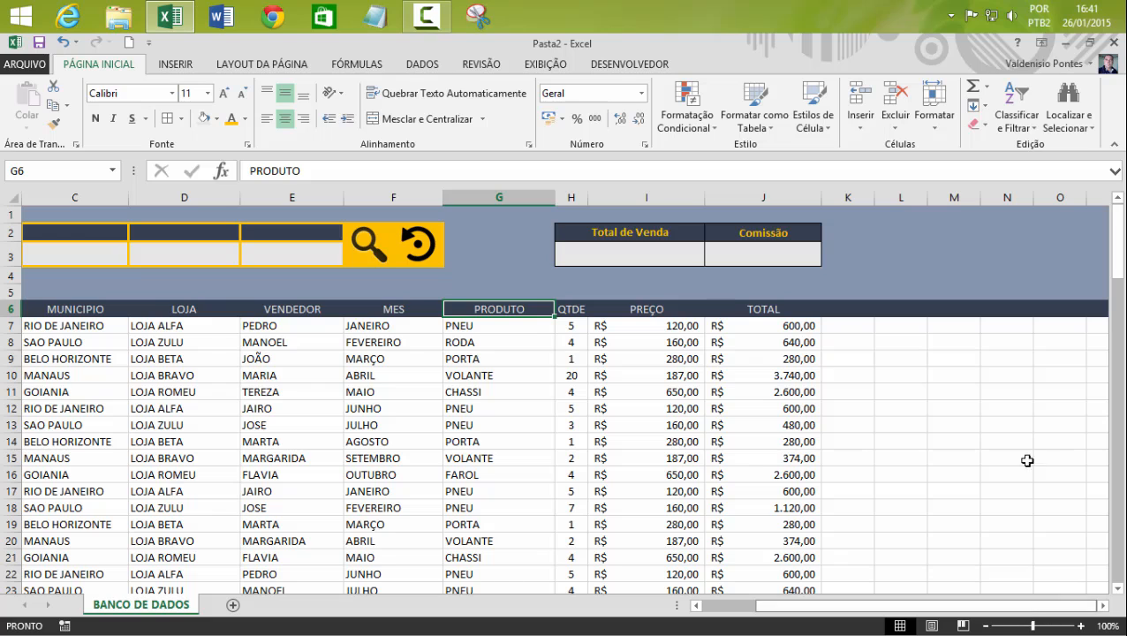
pyautogui.click(1103, 606)
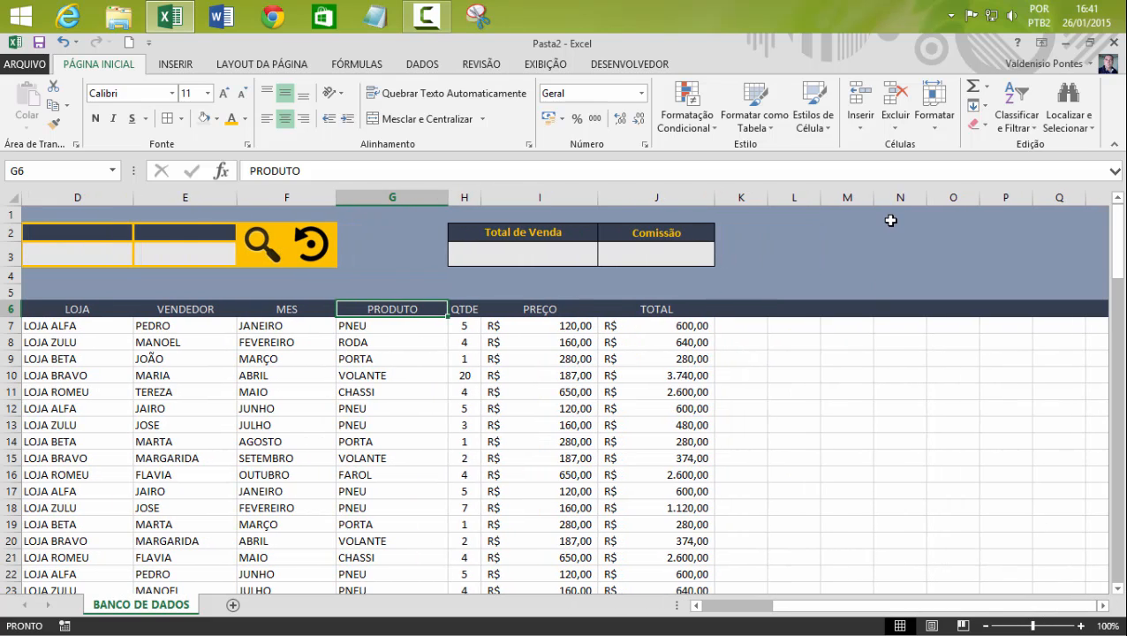
pyautogui.click(891, 216)
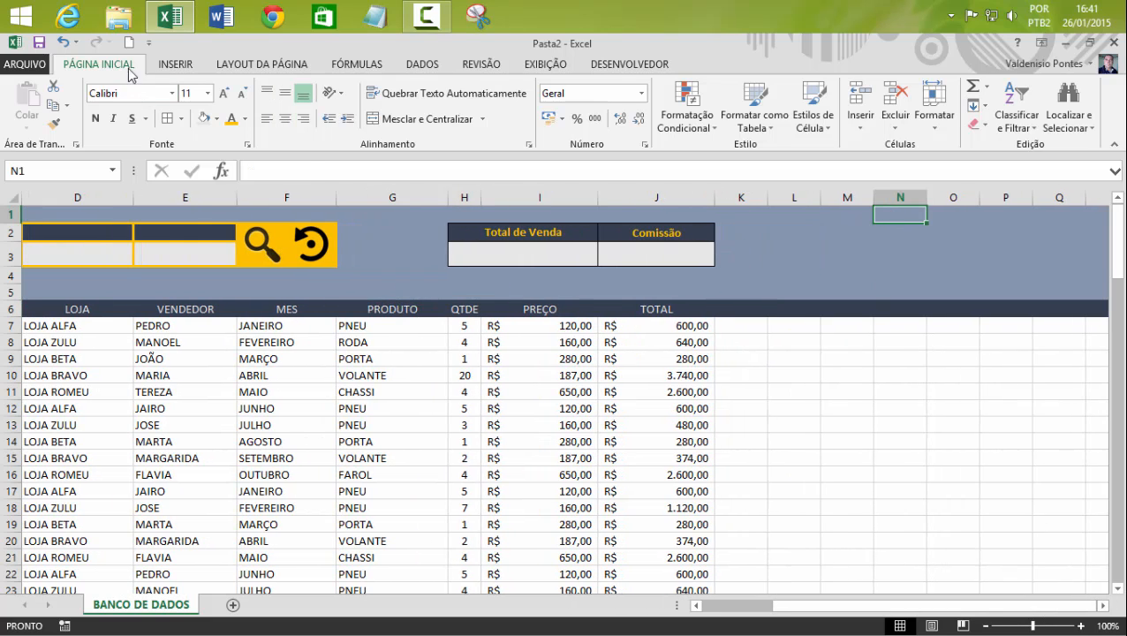
pyautogui.click(174, 64)
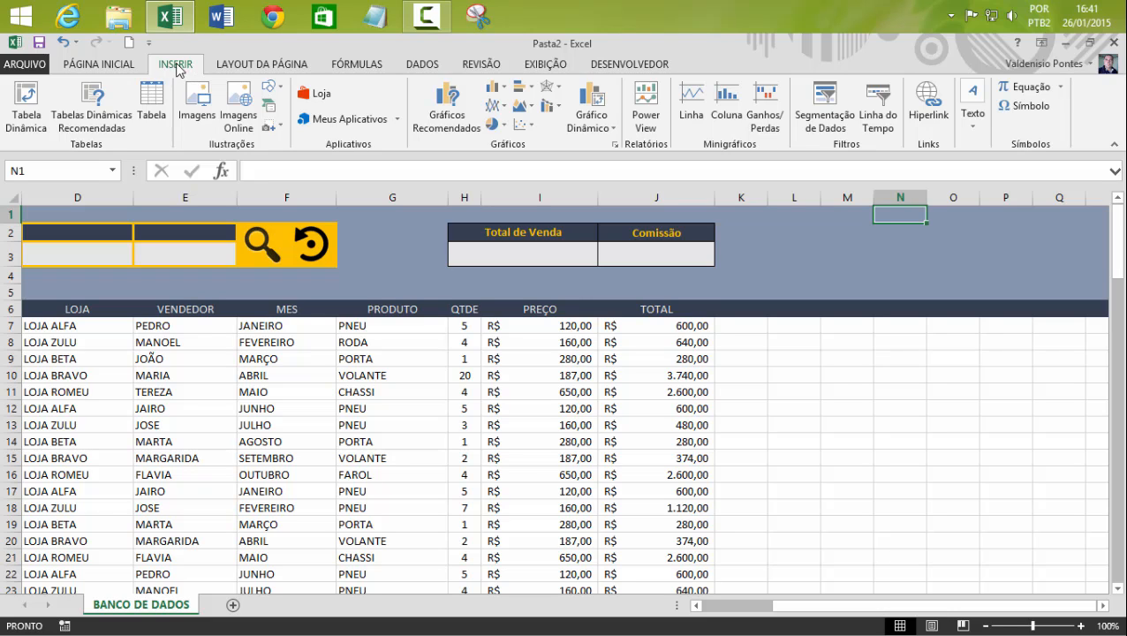
pyautogui.click(156, 111)
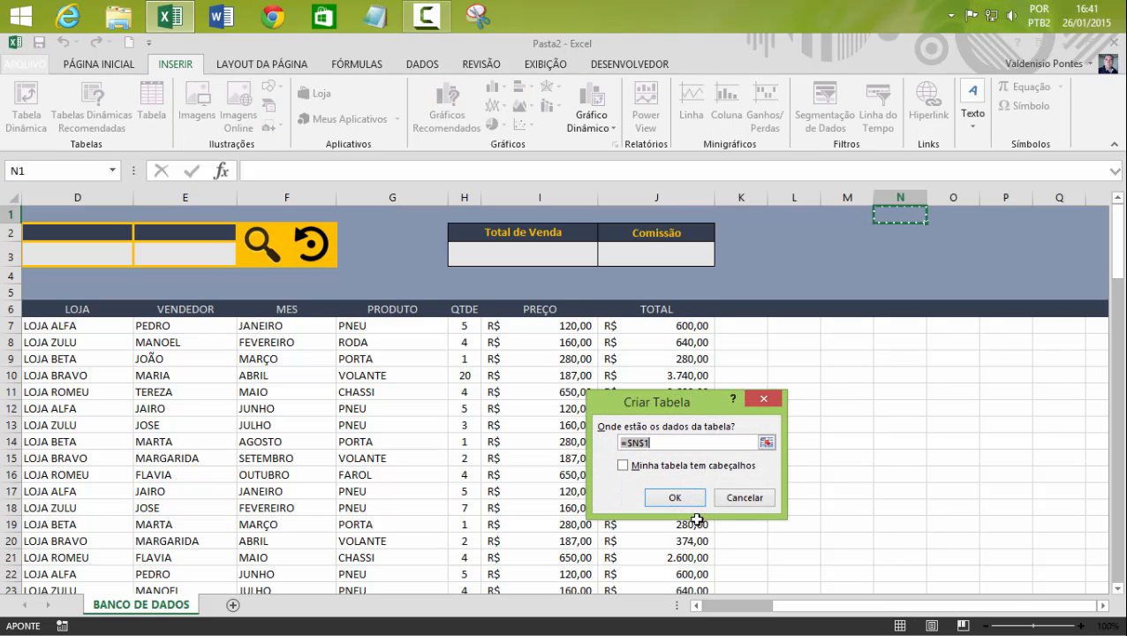
pyautogui.click(680, 498)
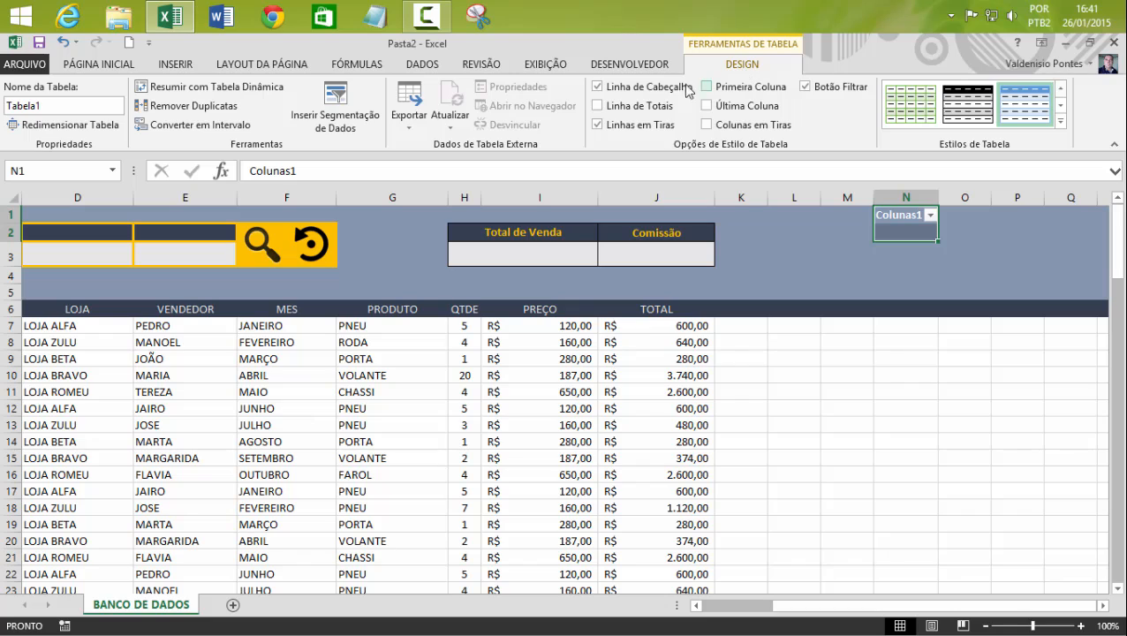
# Hide the new table's header row and move its remaining cell from N2 up to N1.
pyautogui.click(598, 88)
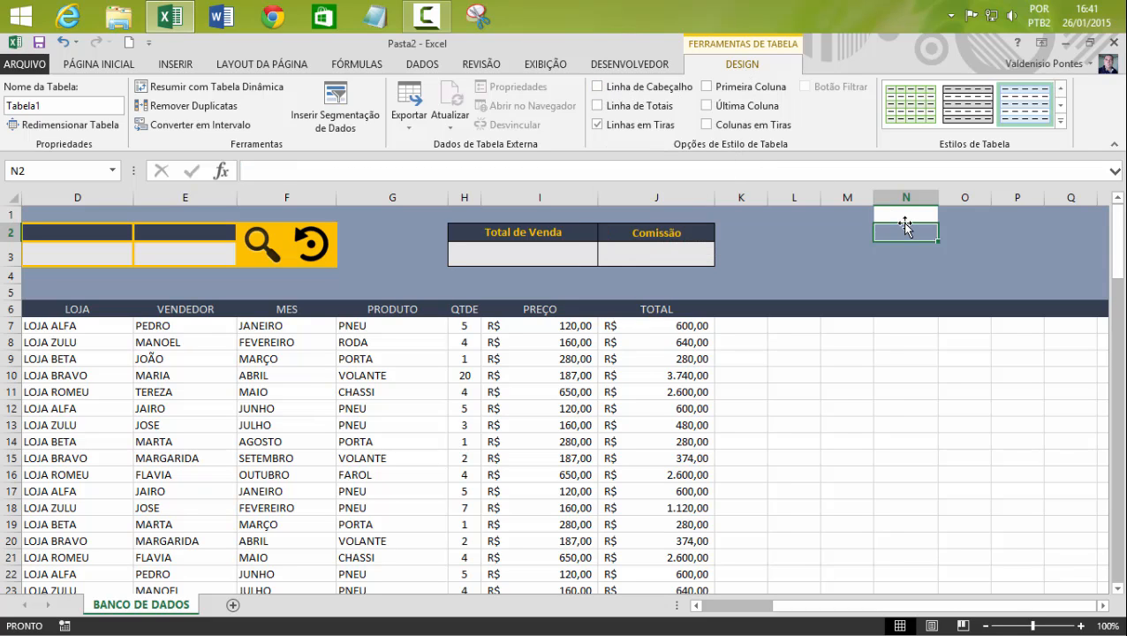
pyautogui.moveTo(905, 226); pyautogui.dragTo(898, 216)
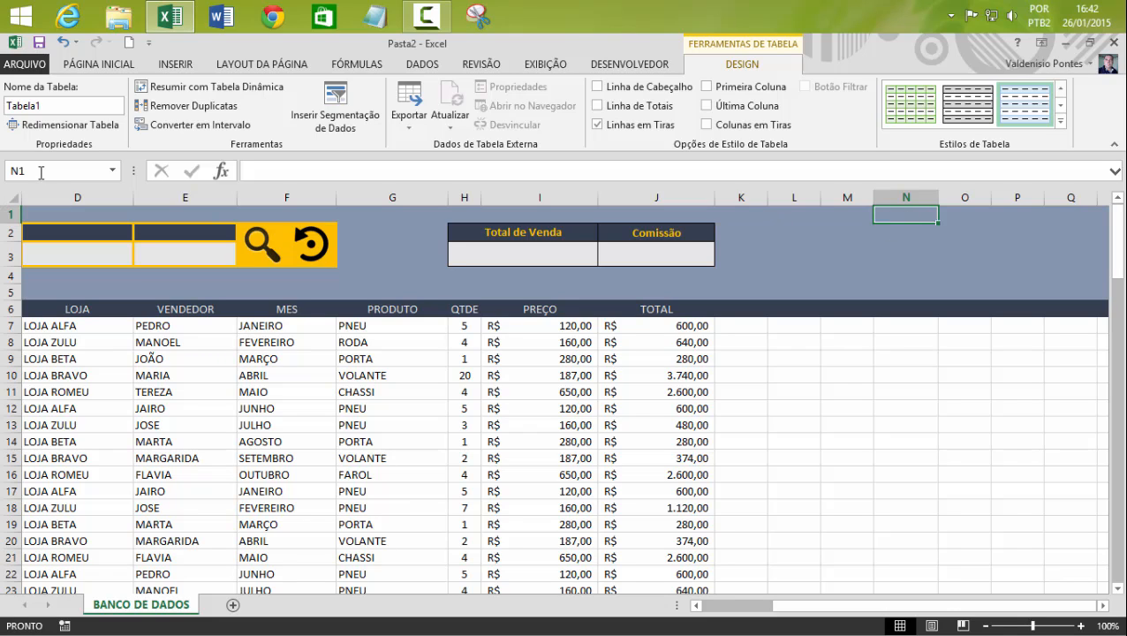
# Name the table cell N1 "campos".
pyautogui.click(41, 172)
pyautogui.write('campos')
pyautogui.press('Return')
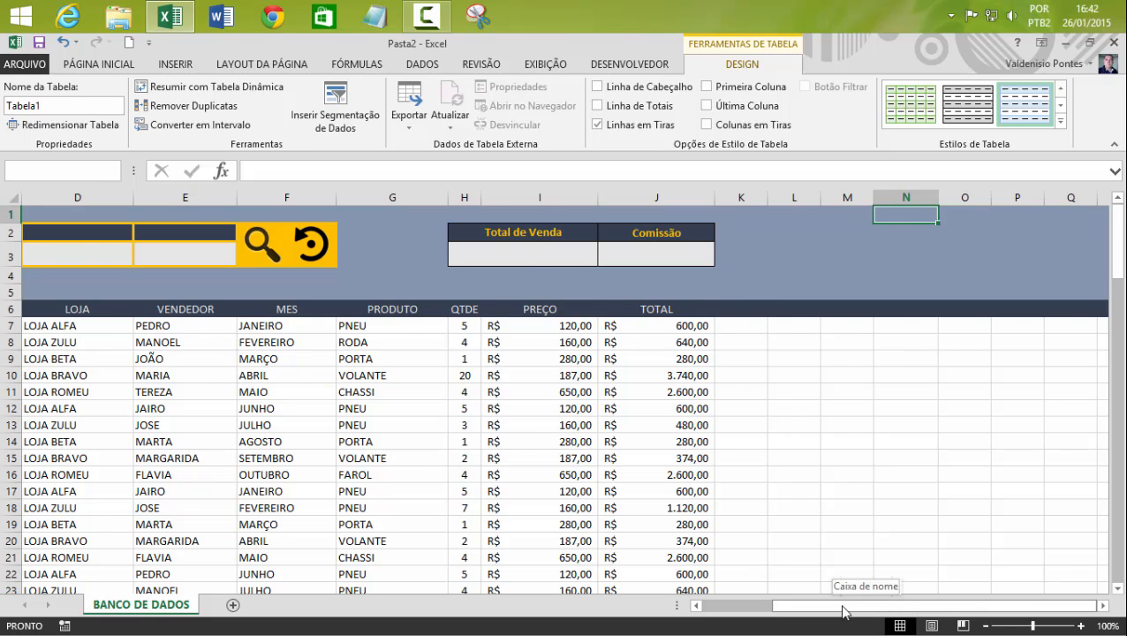
pyautogui.moveTo(842, 608); pyautogui.dragTo(745, 605)
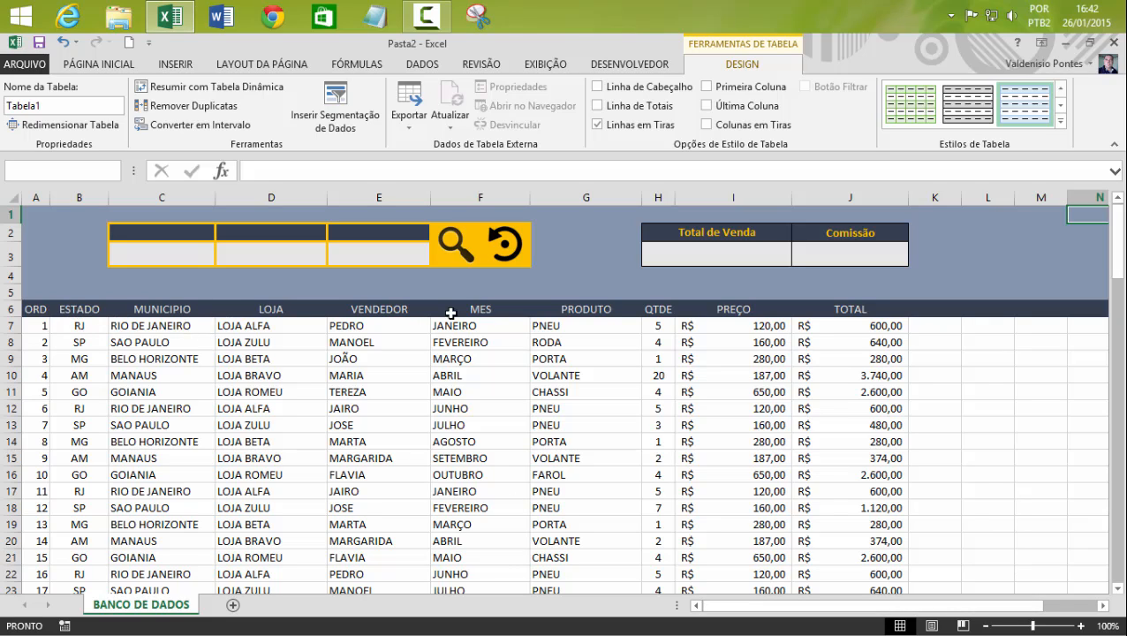
pyautogui.moveTo(819, 613); pyautogui.dragTo(839, 609)
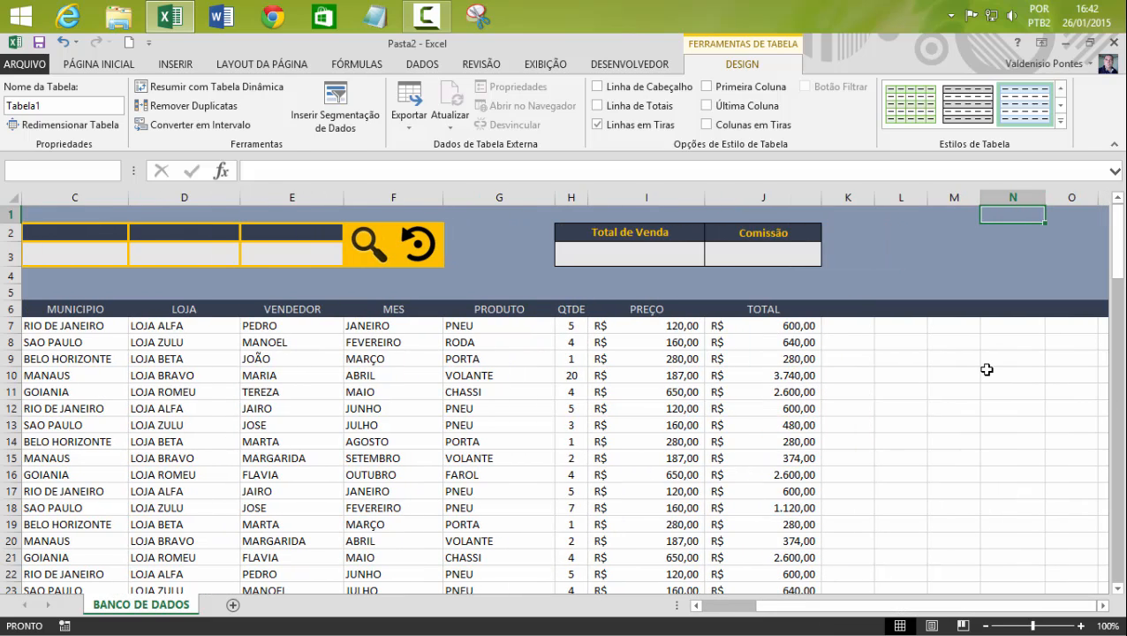
# Fill the campos table down column N, rows 1 to 6, with ESTADO, MUNICIPIO, LOJA, VENDEDOR, MES and PRODUTO.
pyautogui.write('ESTADO')
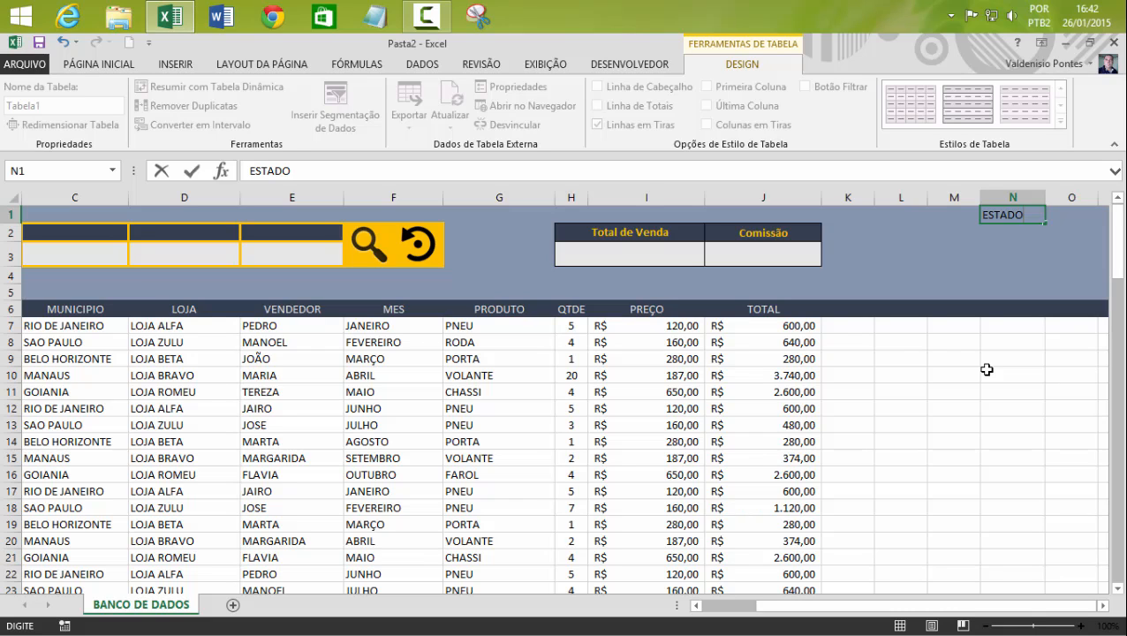
pyautogui.press('Return')
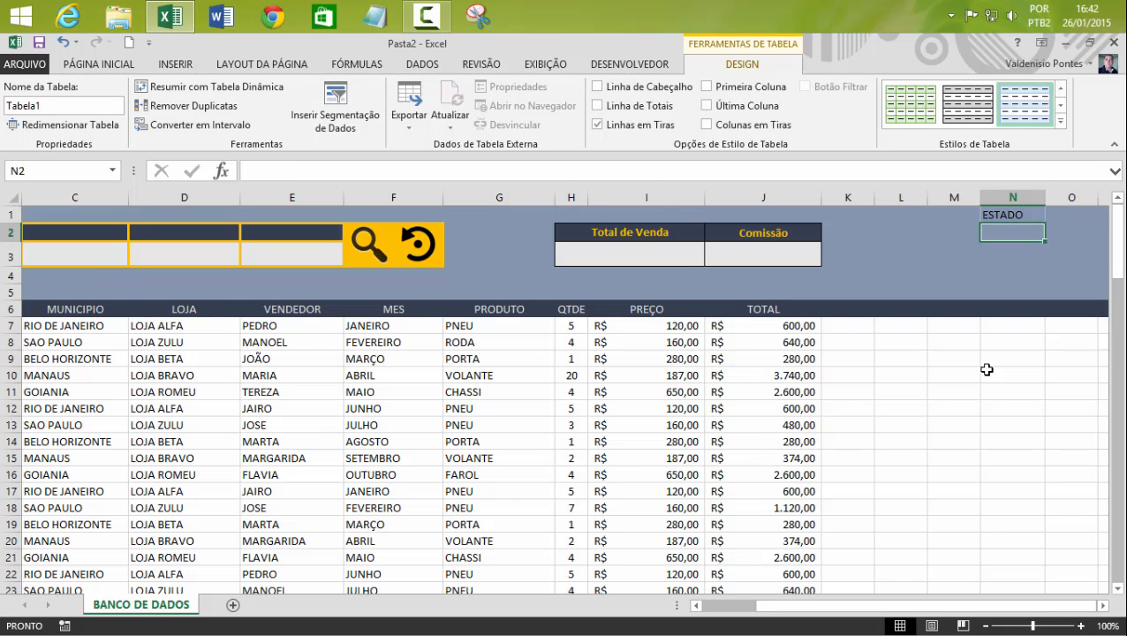
pyautogui.write('MUNICIPIO')
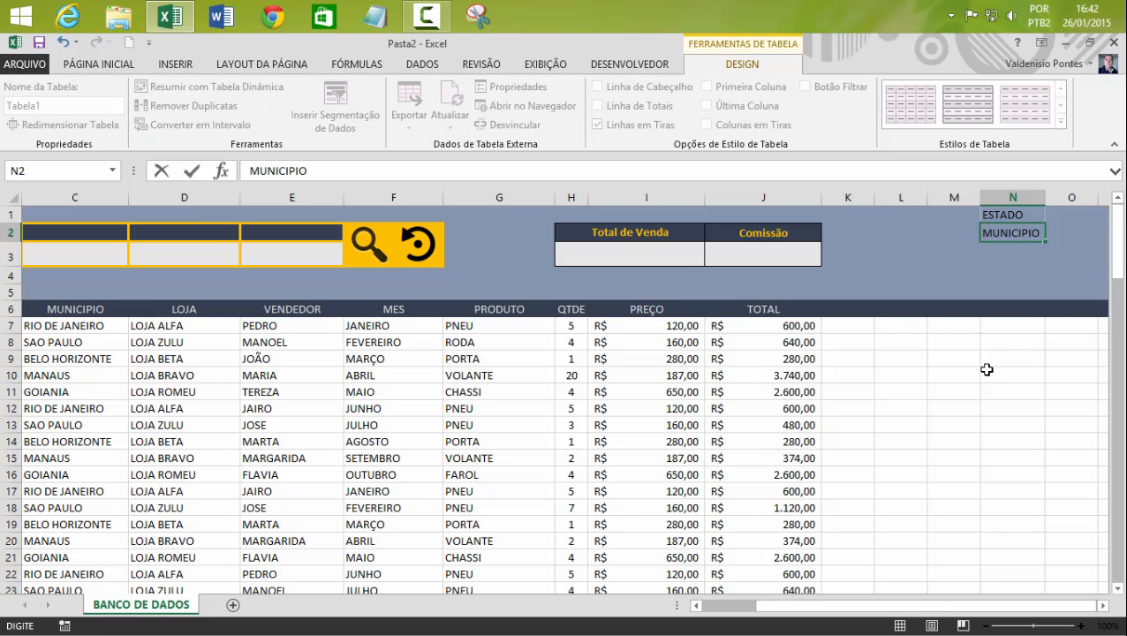
pyautogui.press('Return')
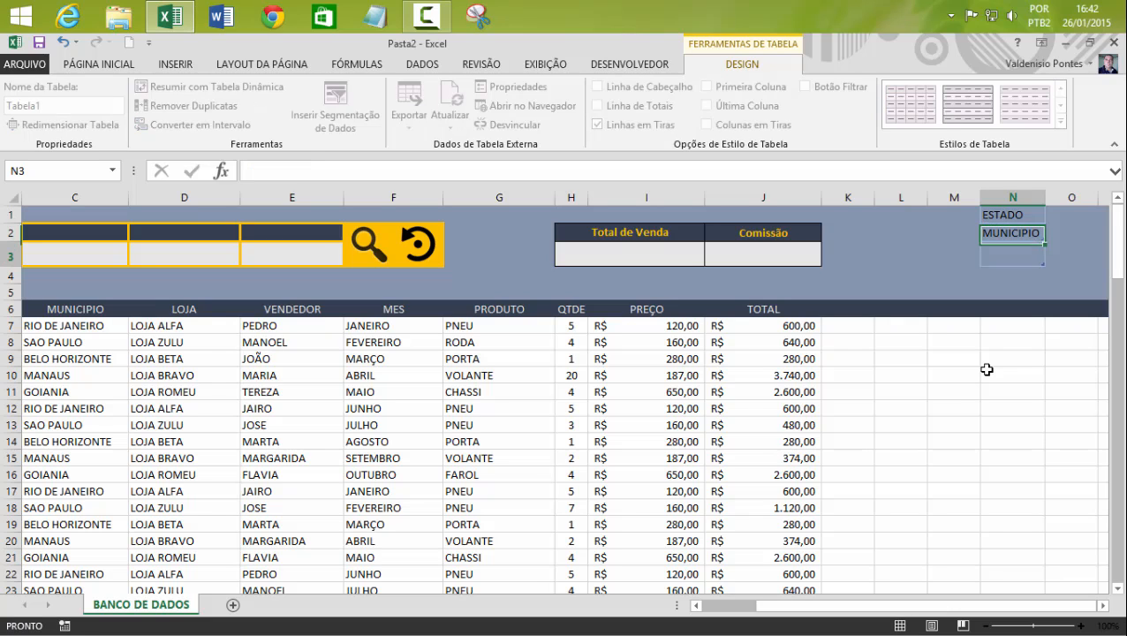
pyautogui.write('LOJA')
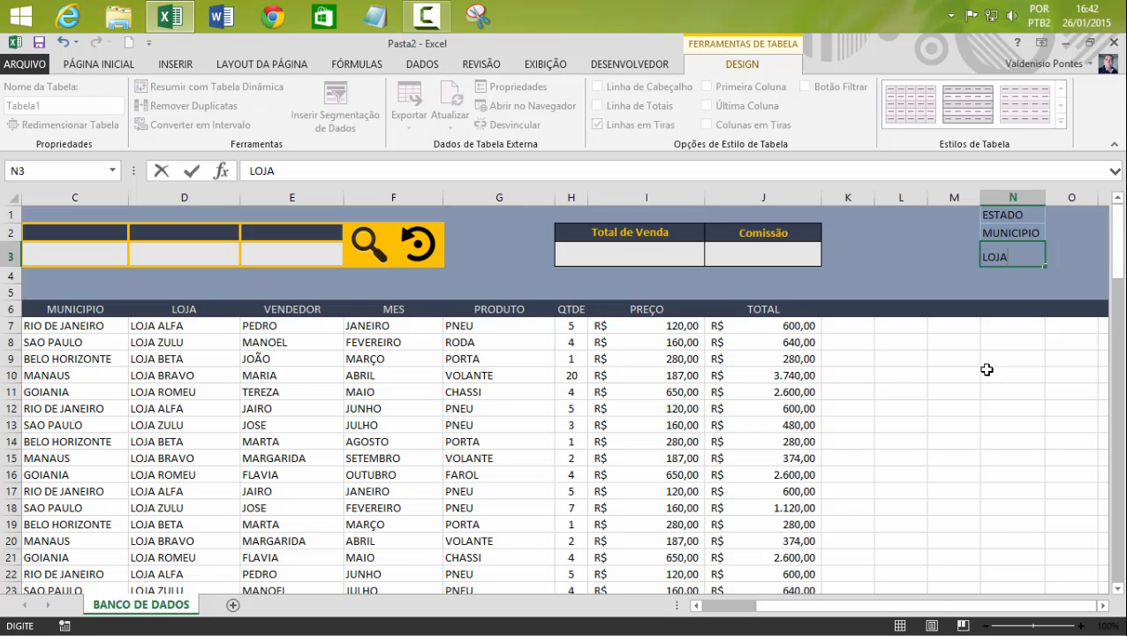
pyautogui.press('Return')
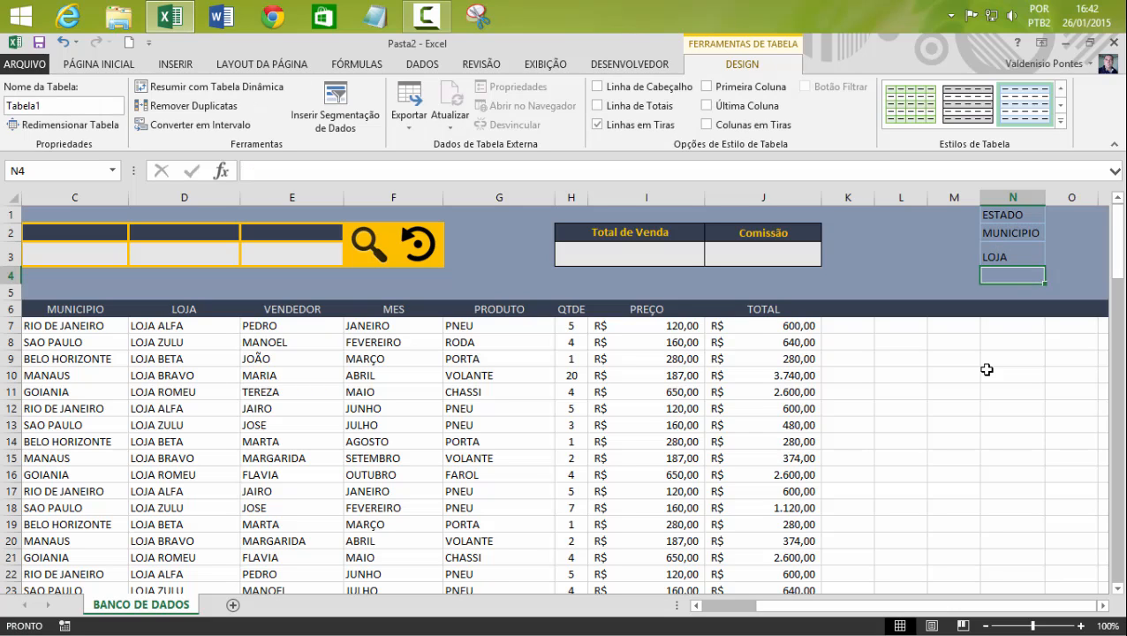
pyautogui.write('VENDEDOR')
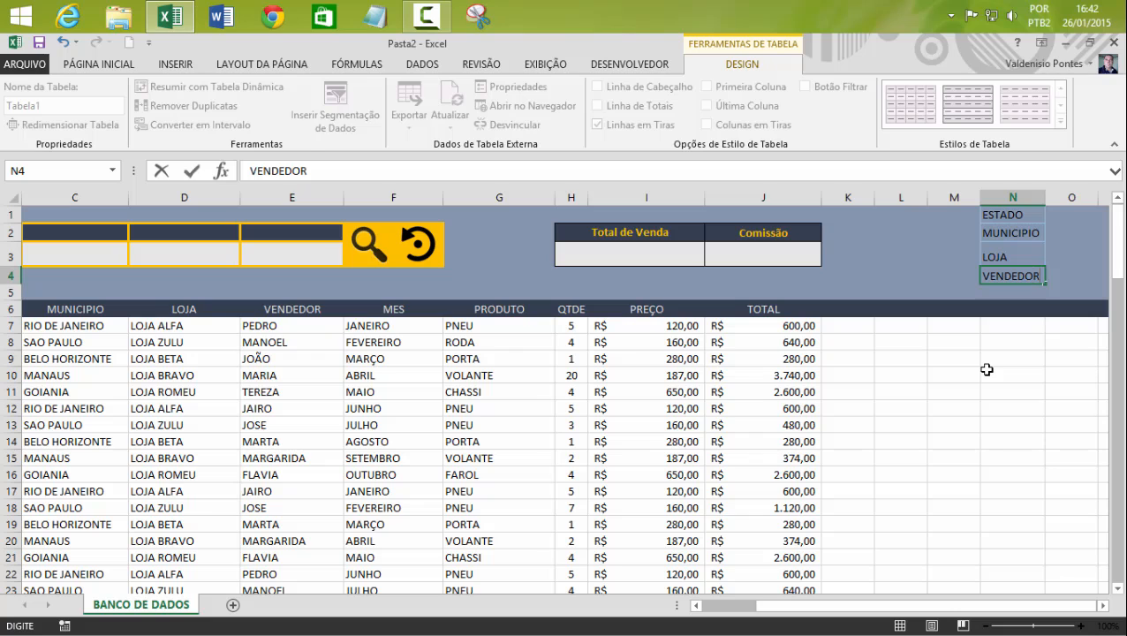
pyautogui.press('Return')
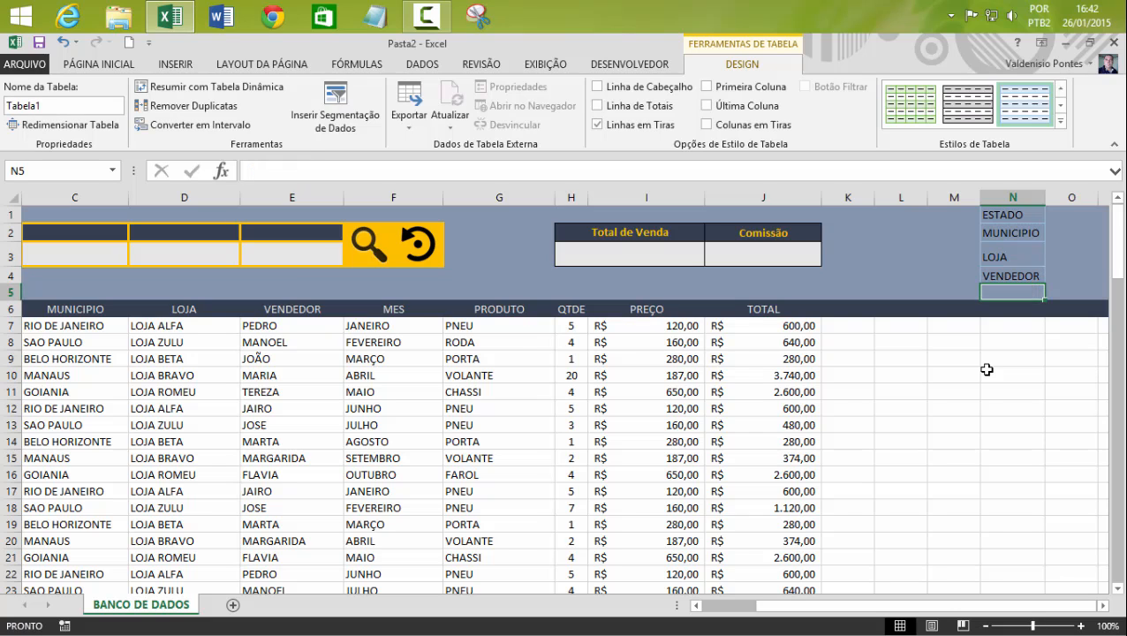
pyautogui.write('MES')
pyautogui.press('Return')
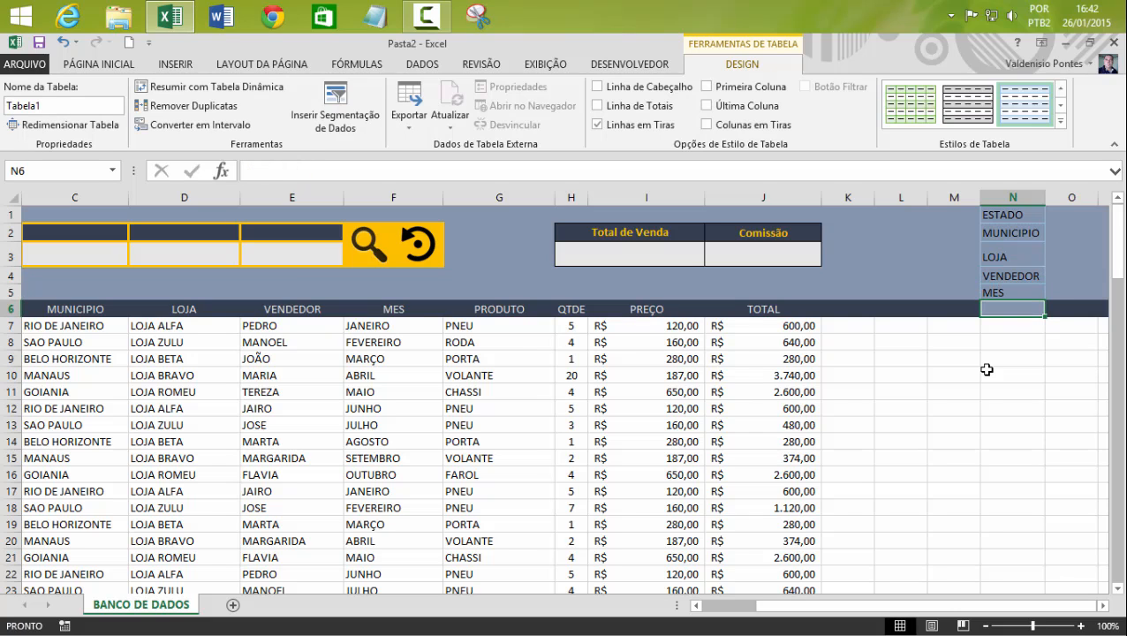
pyautogui.write('PRODUTO')
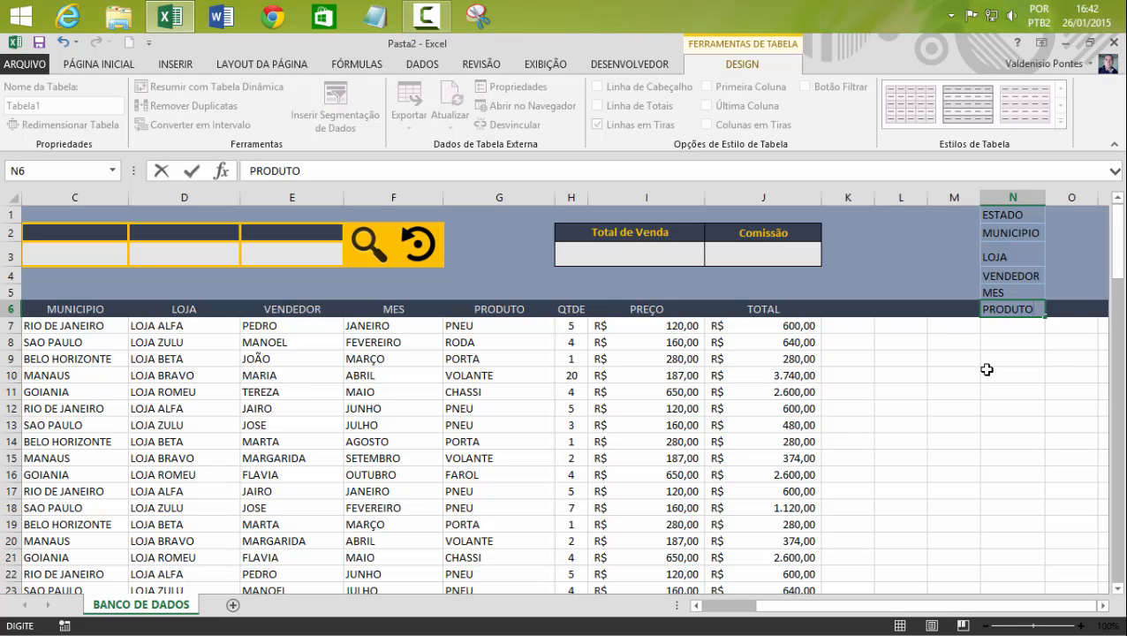
pyautogui.click(300, 310)
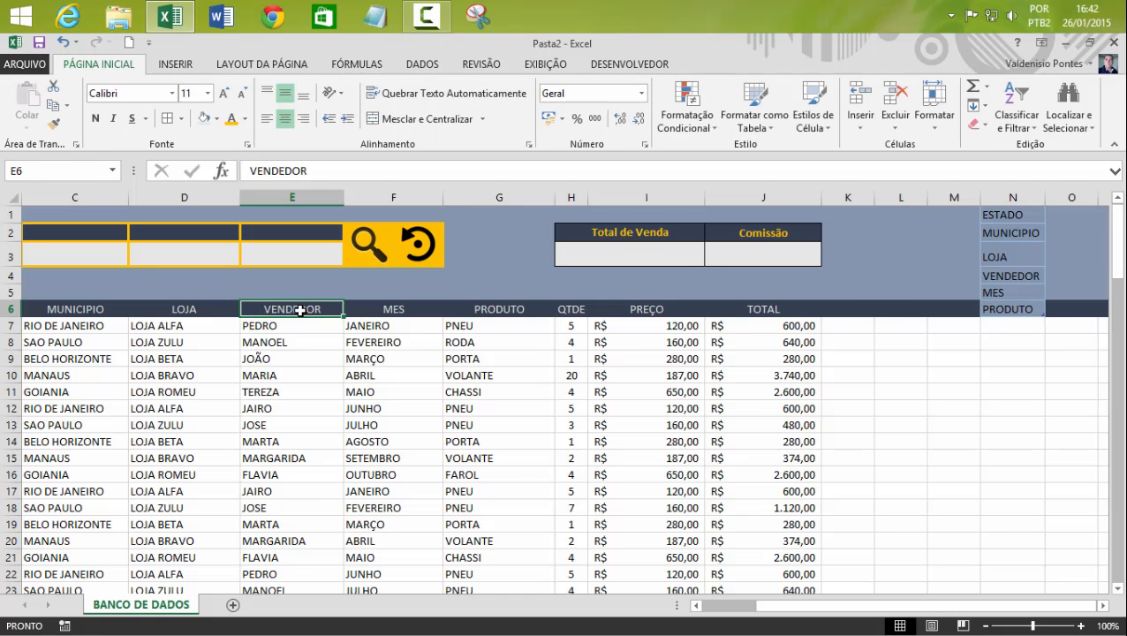
# Compare the field list in N1:N6 with the database column headings and check the empty criteria headers C2:E2.
pyautogui.click(383, 310)
pyautogui.click(478, 309)
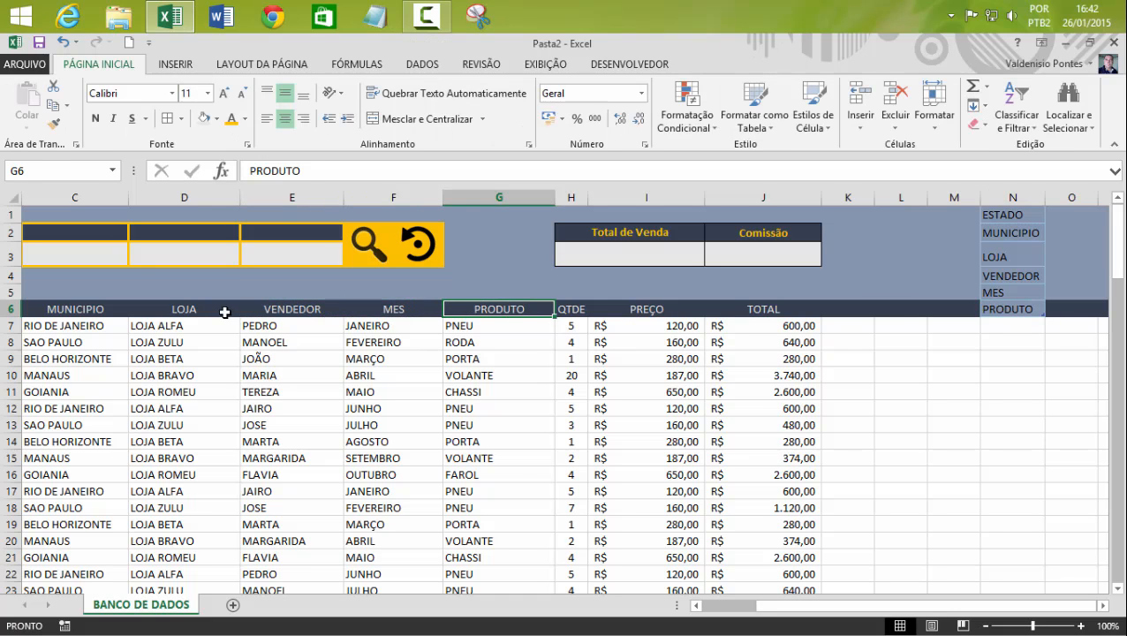
pyautogui.click(184, 311)
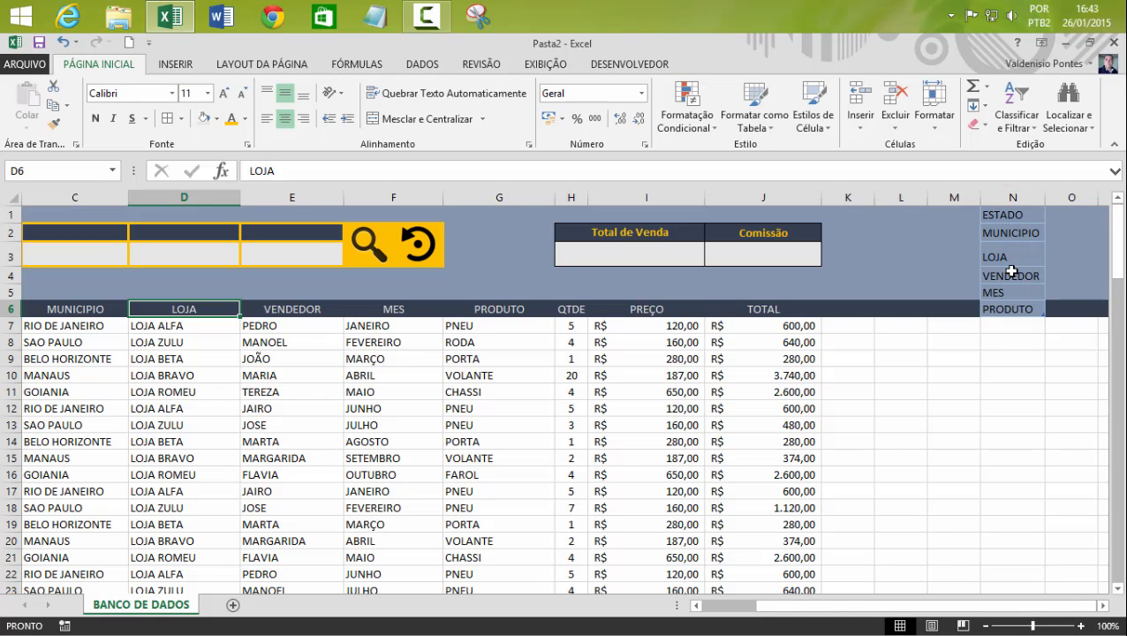
pyautogui.moveTo(837, 607); pyautogui.dragTo(836, 608)
pyautogui.click(1007, 215)
pyautogui.moveTo(1010, 250); pyautogui.dragTo(1010, 311)
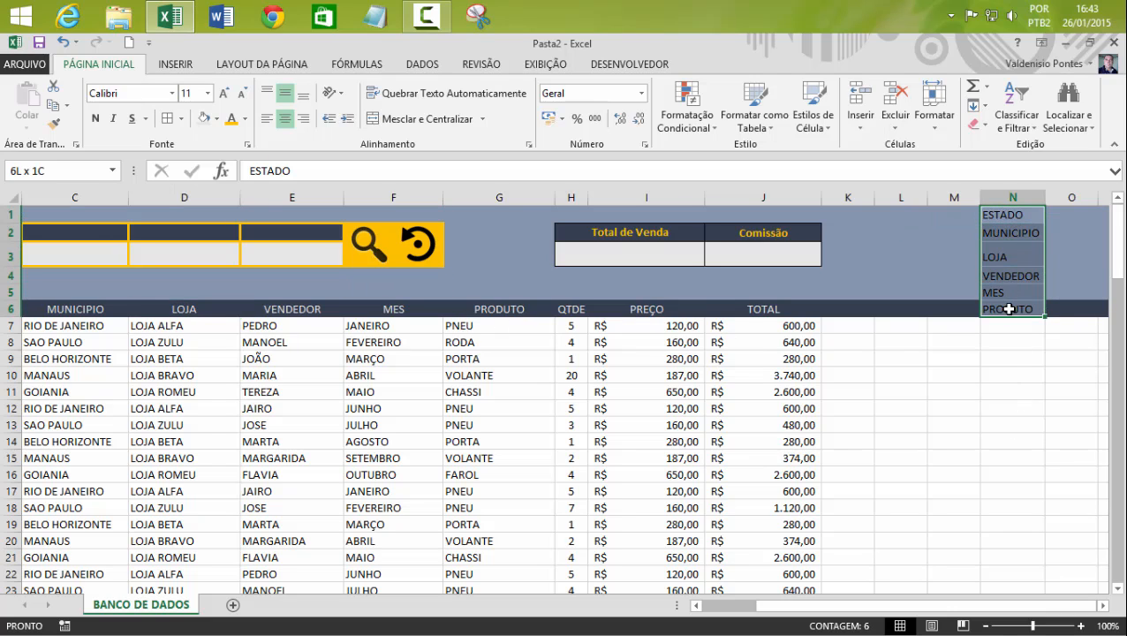
pyautogui.moveTo(909, 609); pyautogui.dragTo(836, 610)
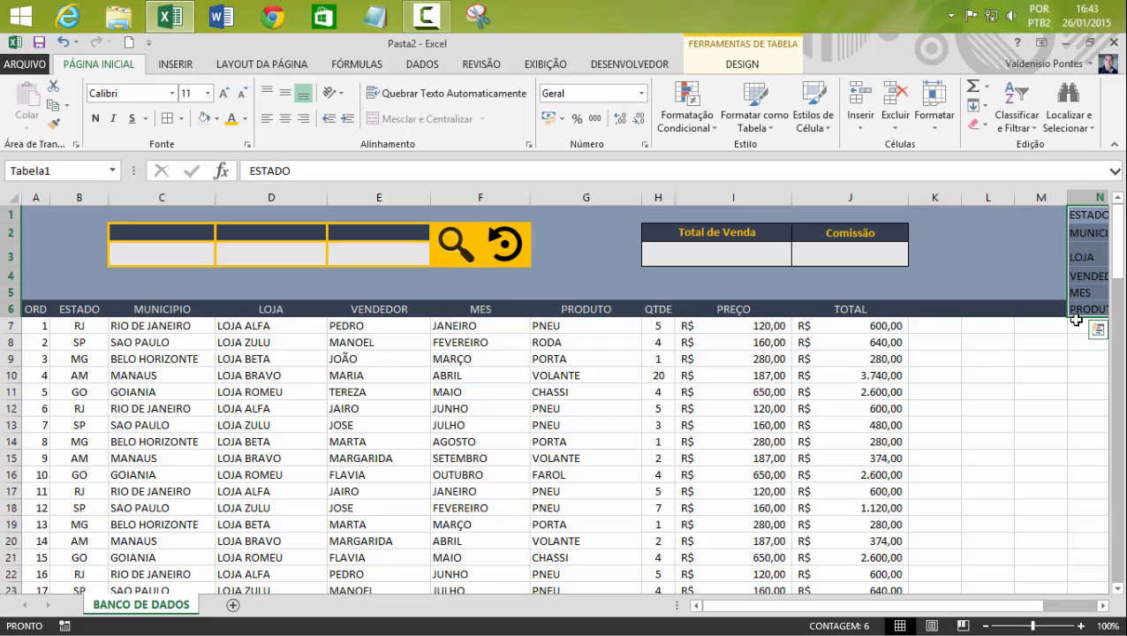
pyautogui.click(1034, 374)
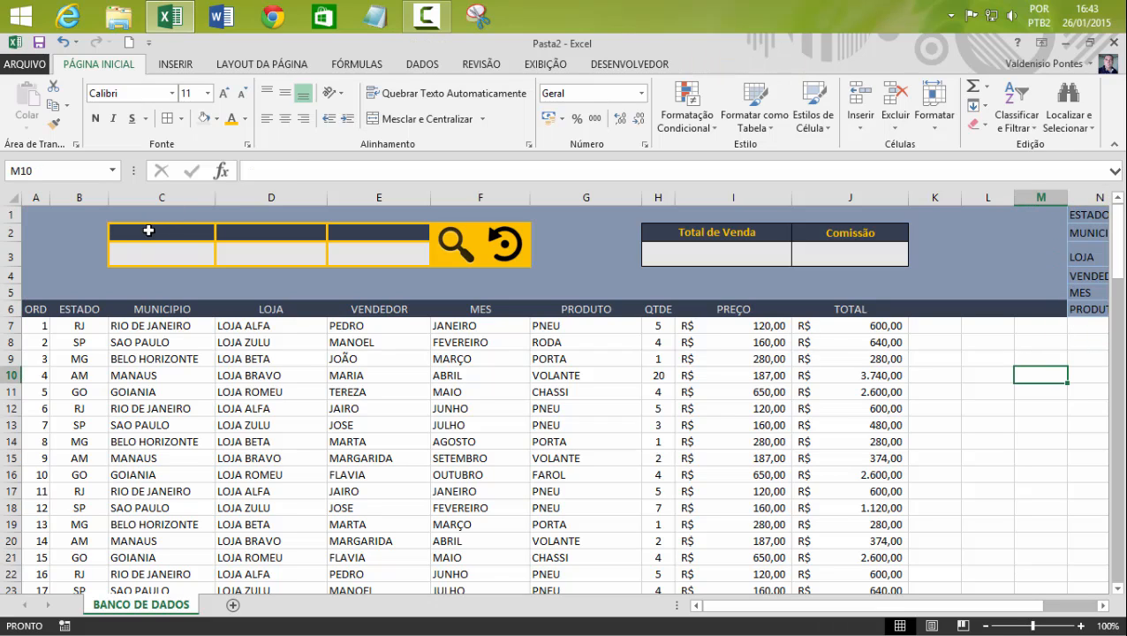
pyautogui.click(149, 230)
pyautogui.click(234, 232)
pyautogui.click(382, 233)
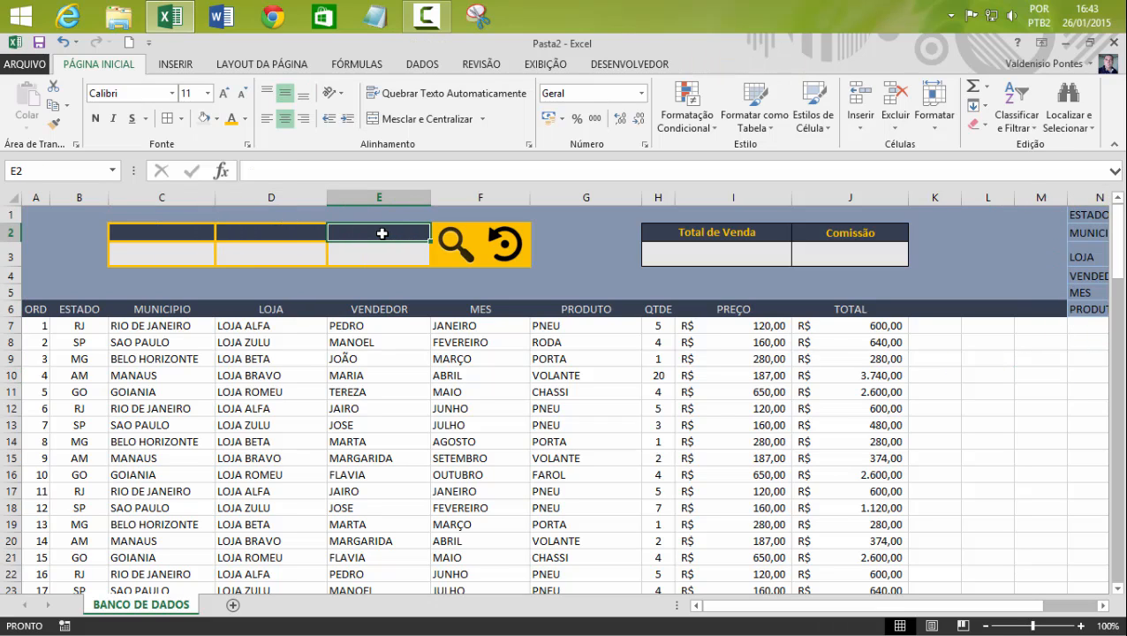
# Add data validation to the criteria headers C2:E2 that allows a list with the name campos as its source.
pyautogui.click(135, 231)
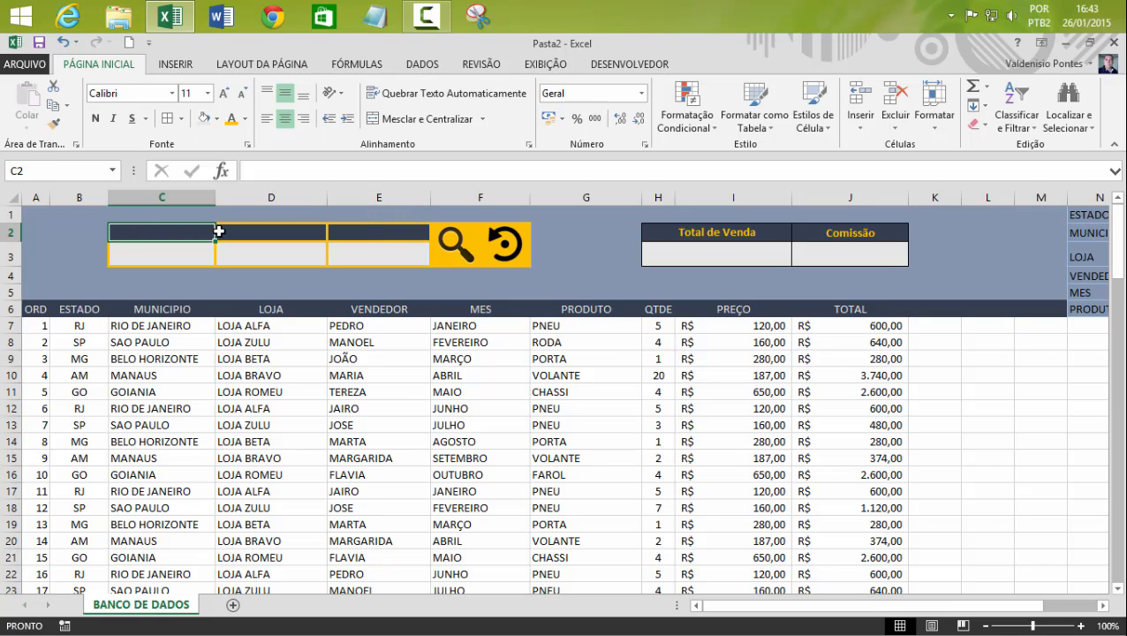
pyautogui.moveTo(219, 231); pyautogui.dragTo(360, 231)
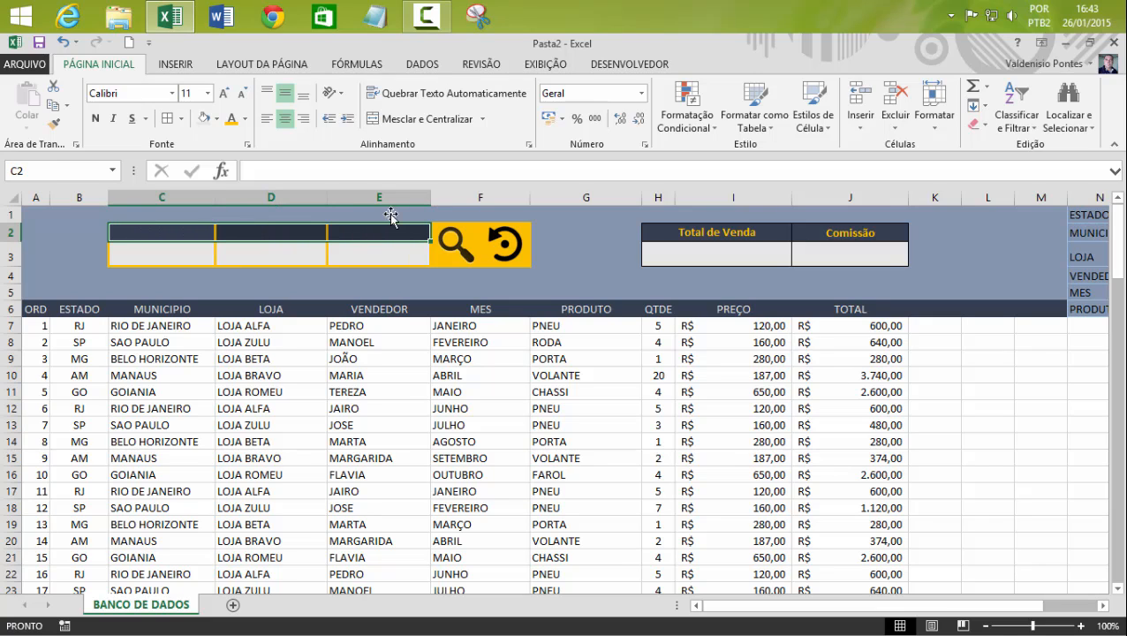
pyautogui.click(426, 64)
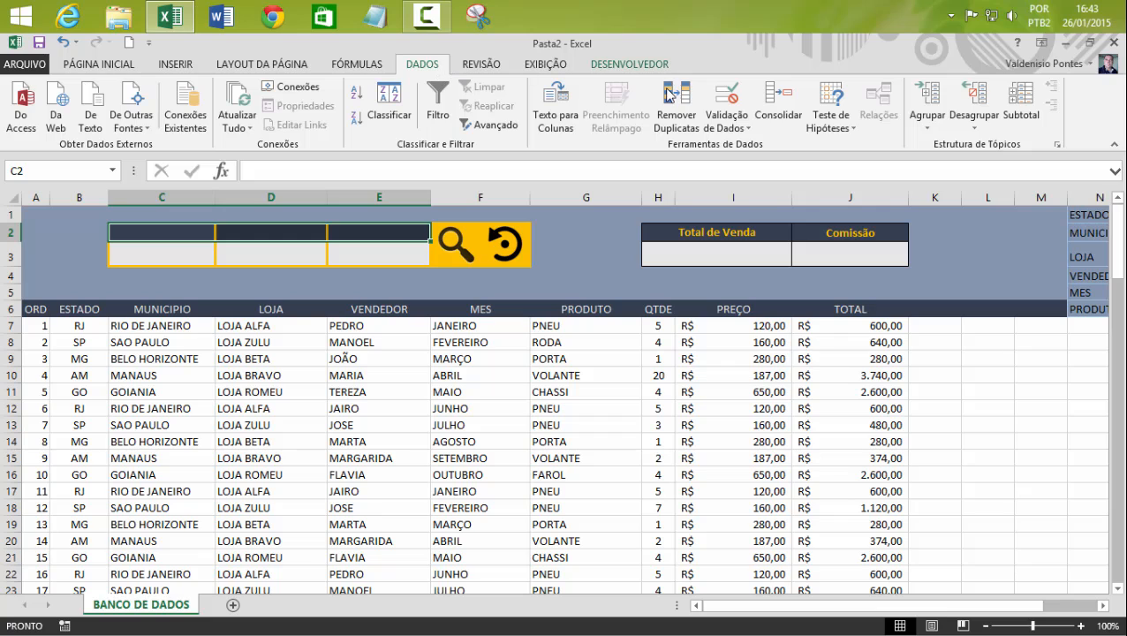
pyautogui.click(727, 124)
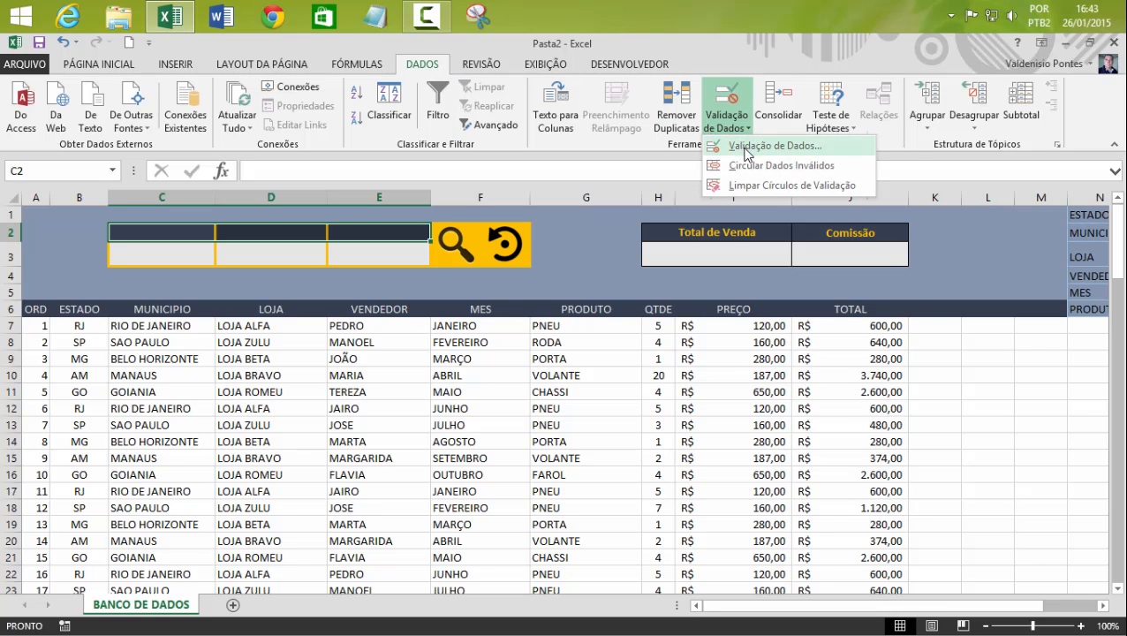
pyautogui.click(755, 147)
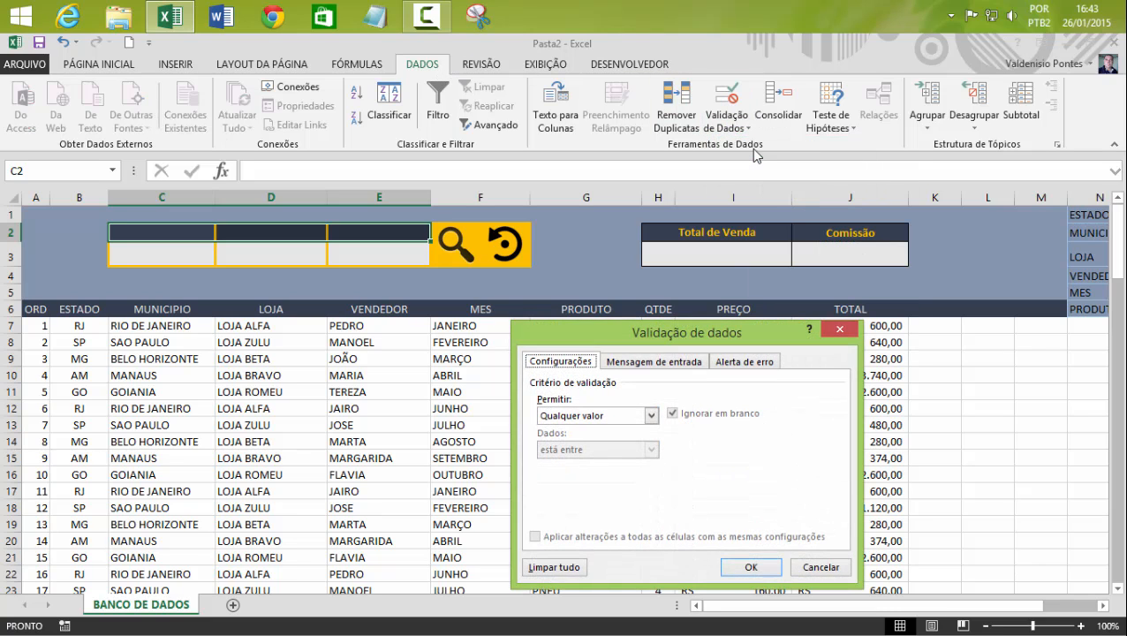
pyautogui.click(622, 425)
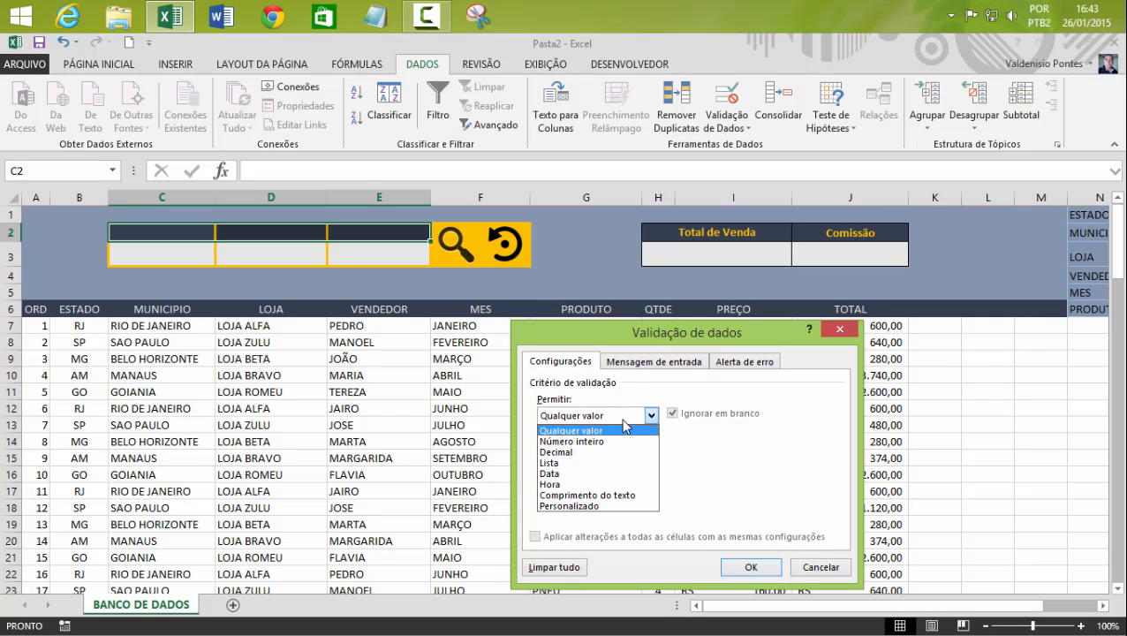
pyautogui.click(565, 464)
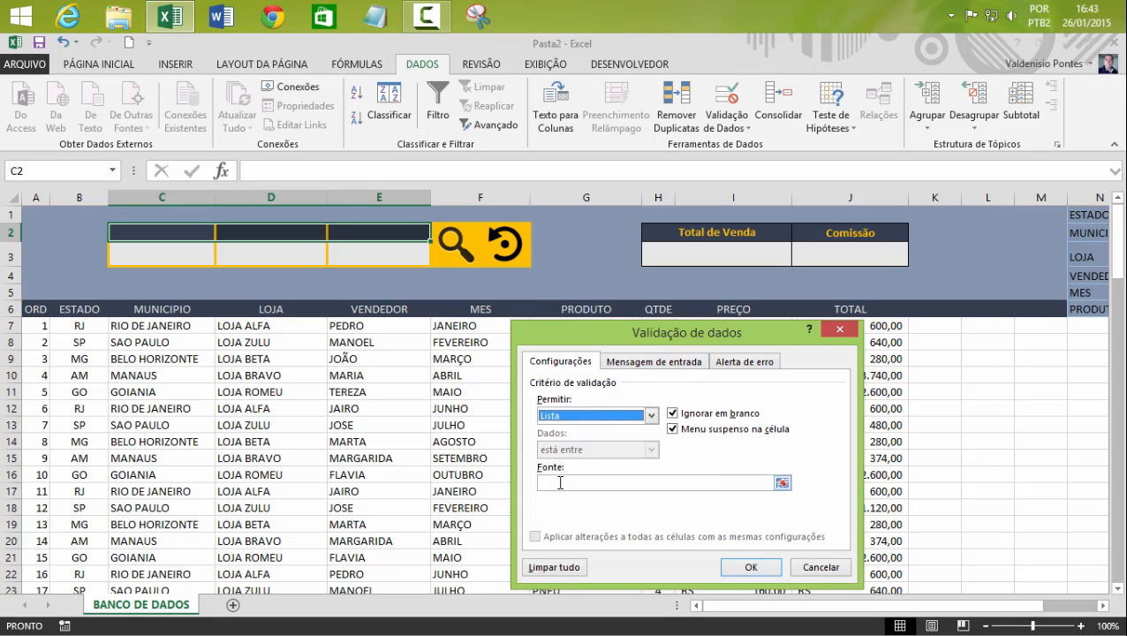
pyautogui.click(556, 482)
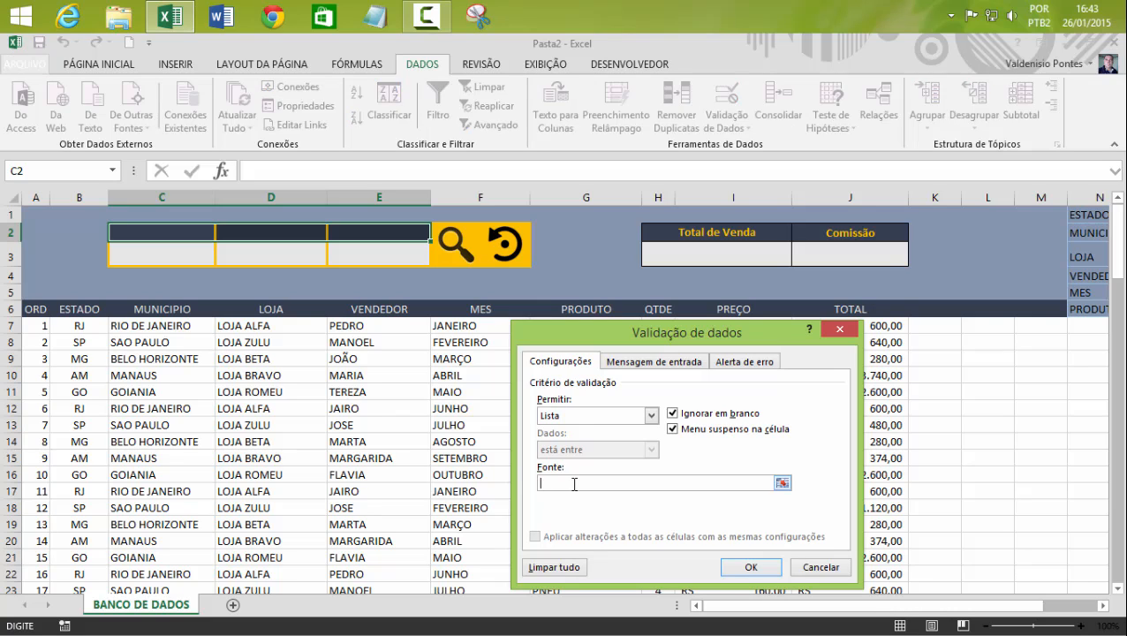
pyautogui.press('F3')
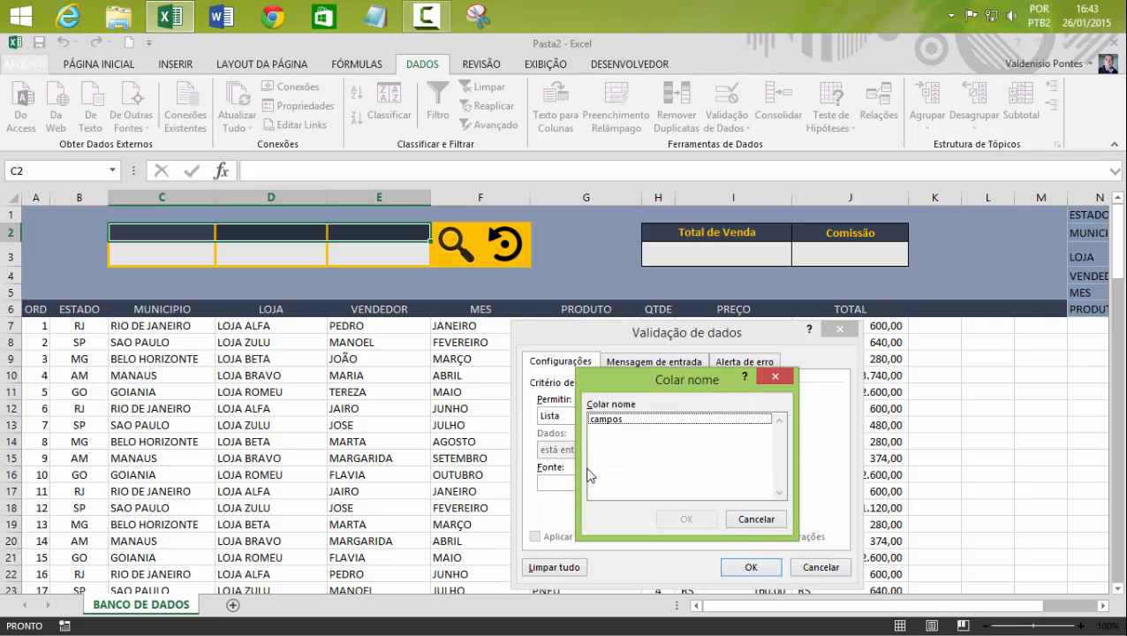
pyautogui.click(609, 421)
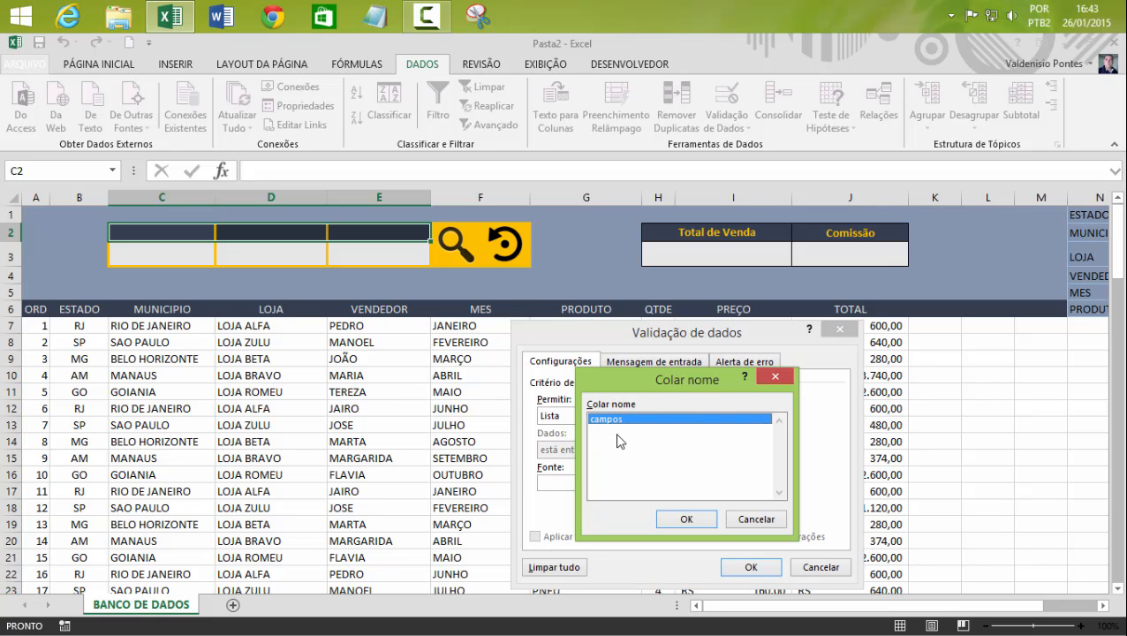
pyautogui.click(669, 519)
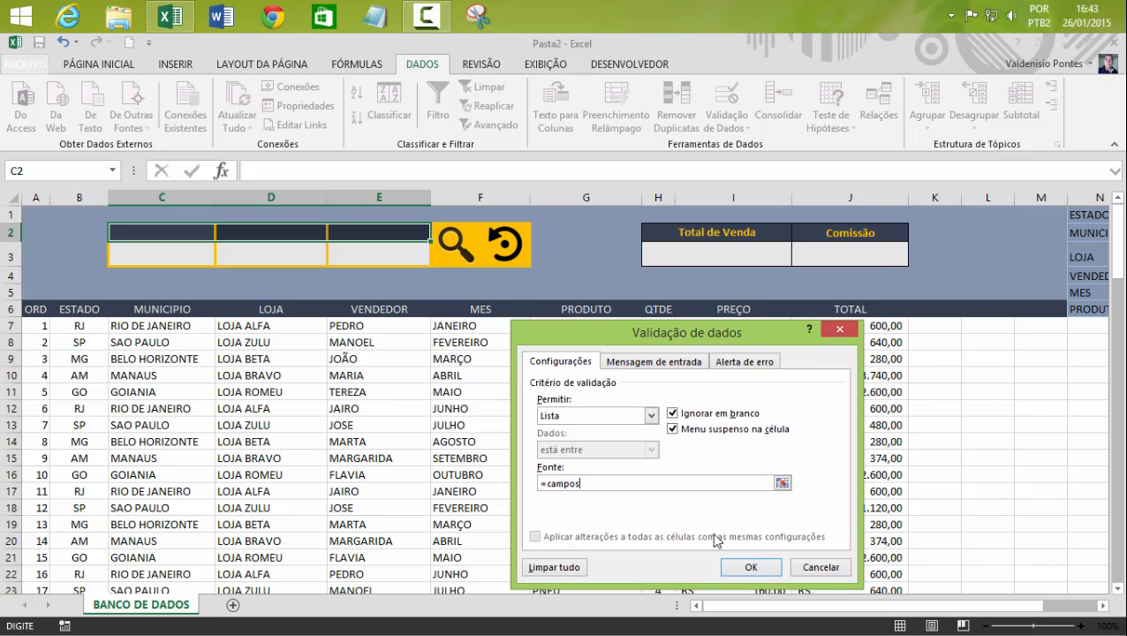
pyautogui.click(751, 567)
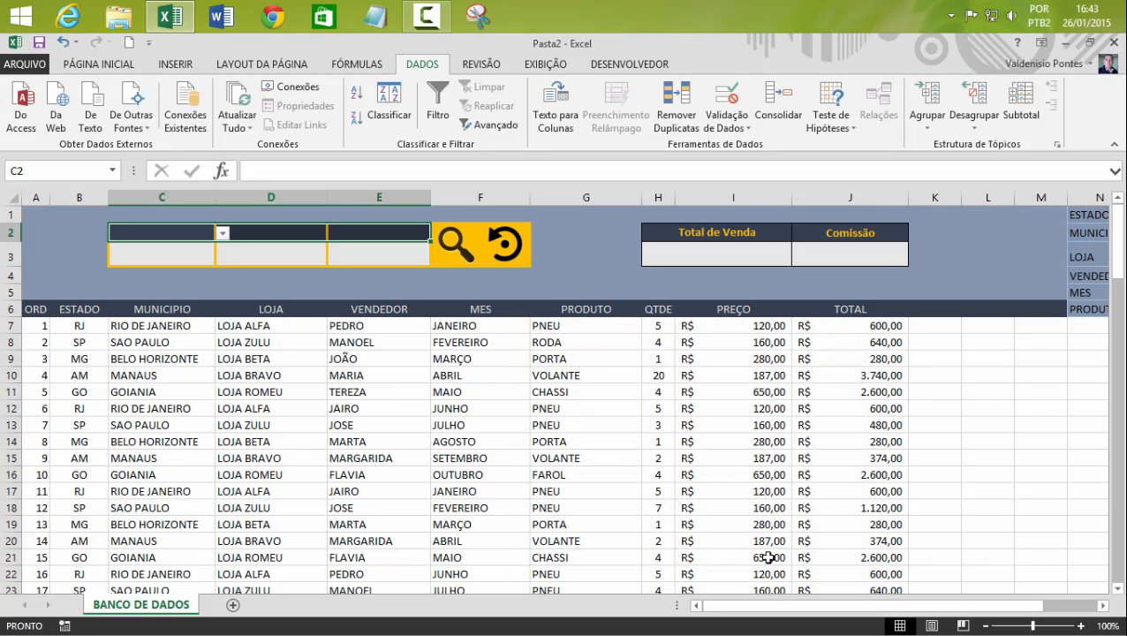
# Check the field list offered in C2, then choose ESTADO for header D2 and VENDEDOR for header E2.
pyautogui.click(223, 233)
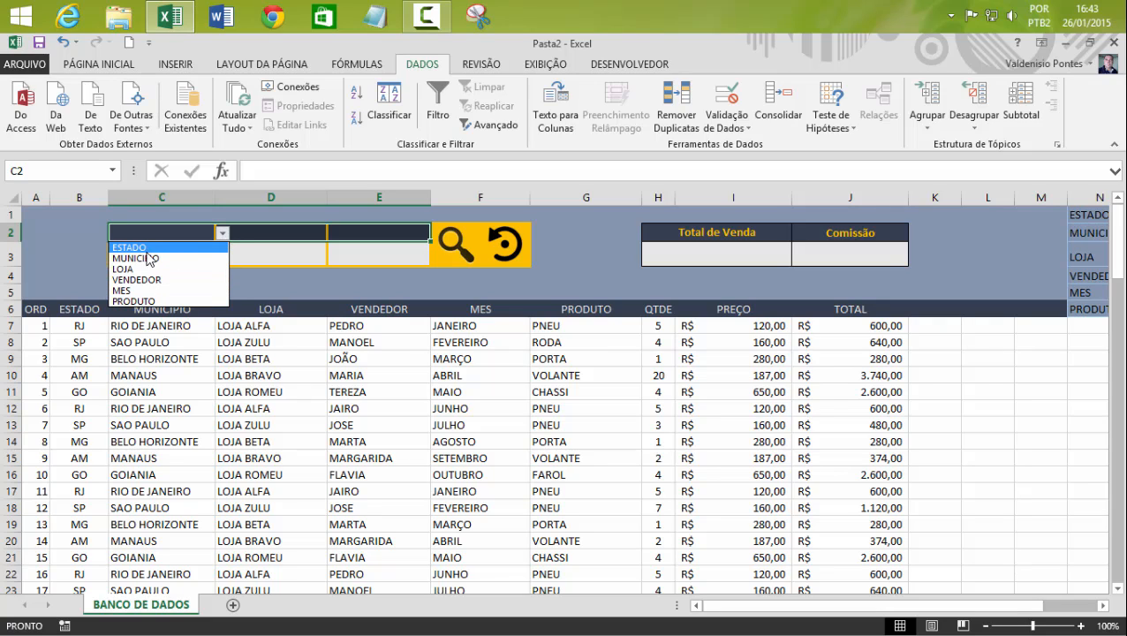
pyautogui.click(253, 234)
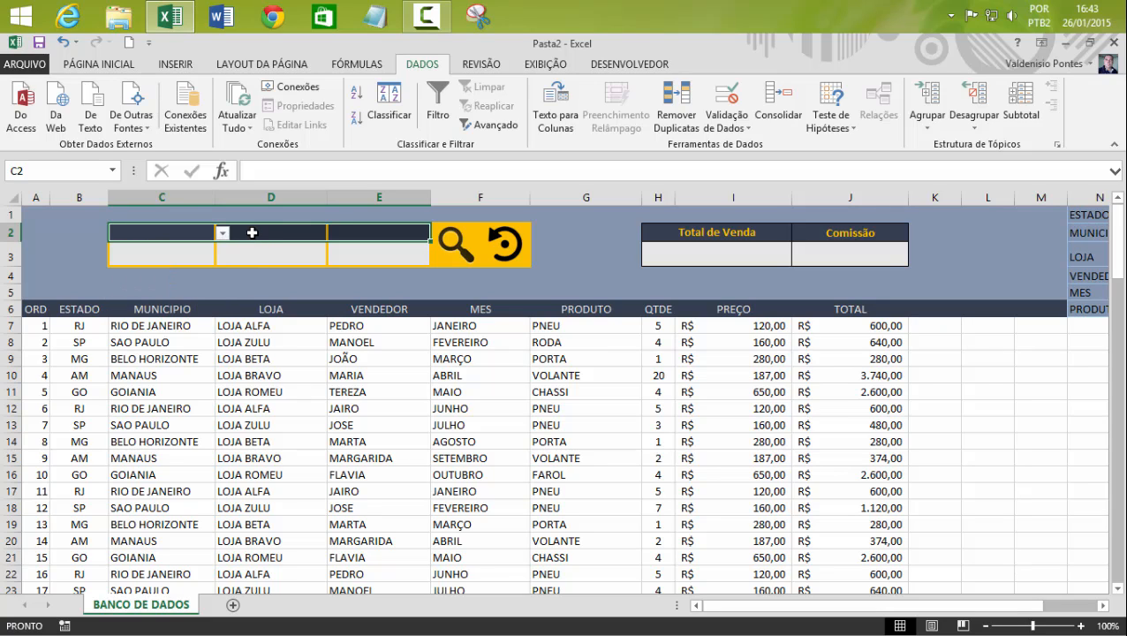
pyautogui.click(252, 232)
pyautogui.click(335, 233)
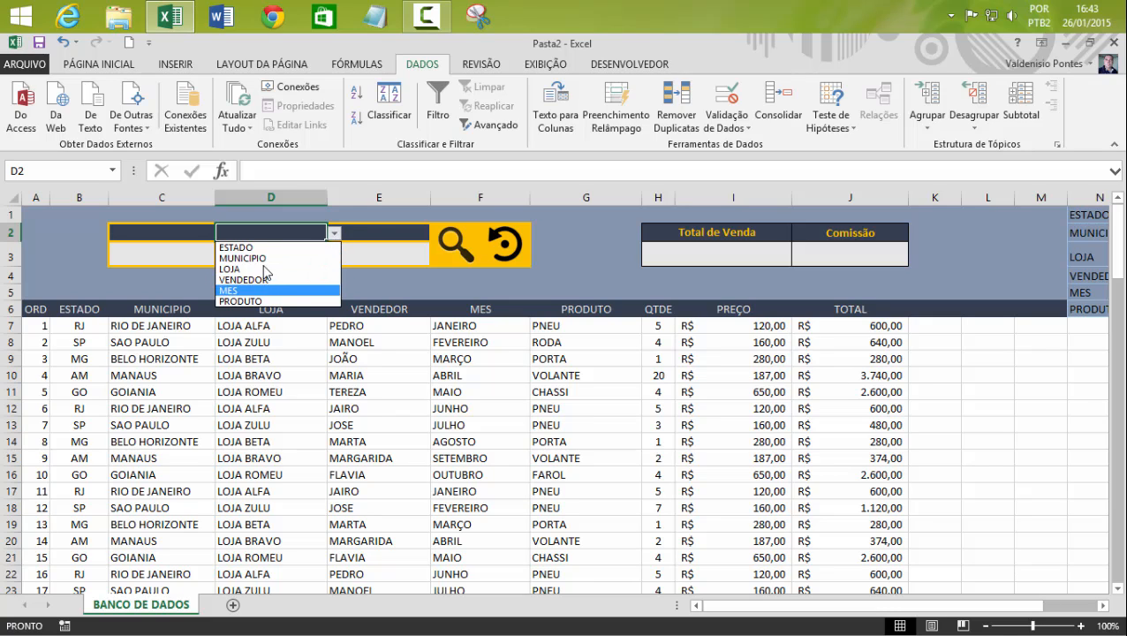
pyautogui.click(292, 247)
pyautogui.click(374, 232)
pyautogui.click(438, 232)
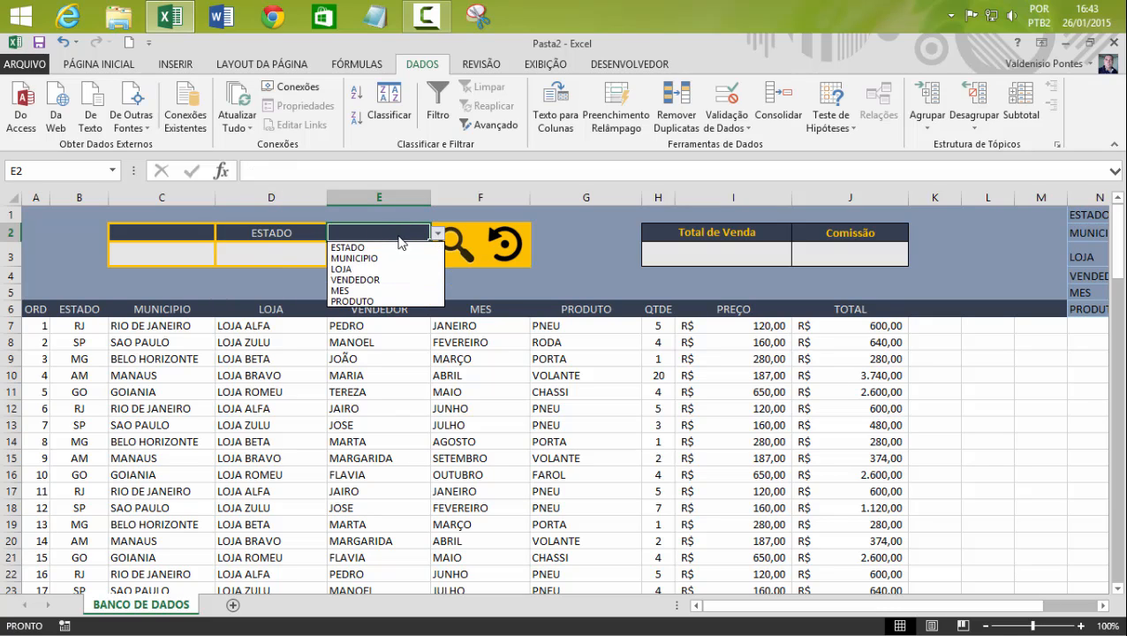
pyautogui.click(360, 278)
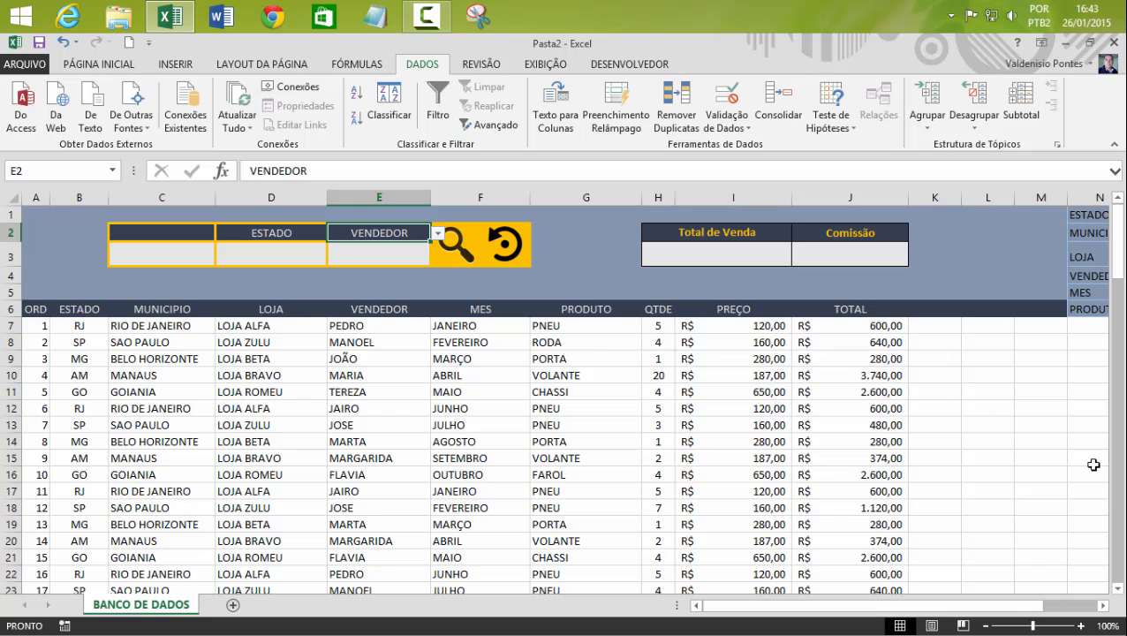
pyautogui.moveTo(982, 607); pyautogui.dragTo(986, 607)
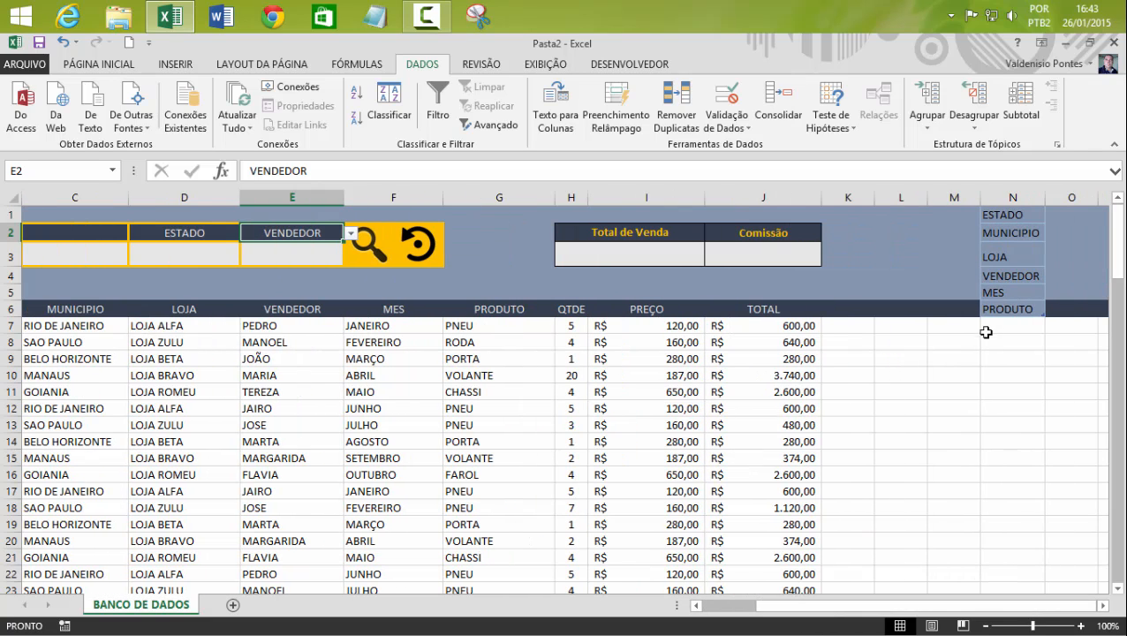
# Add PREÇO below PRODUTO in the campos table at N7 and check the field list offered in criteria header E2.
pyautogui.click(1006, 309)
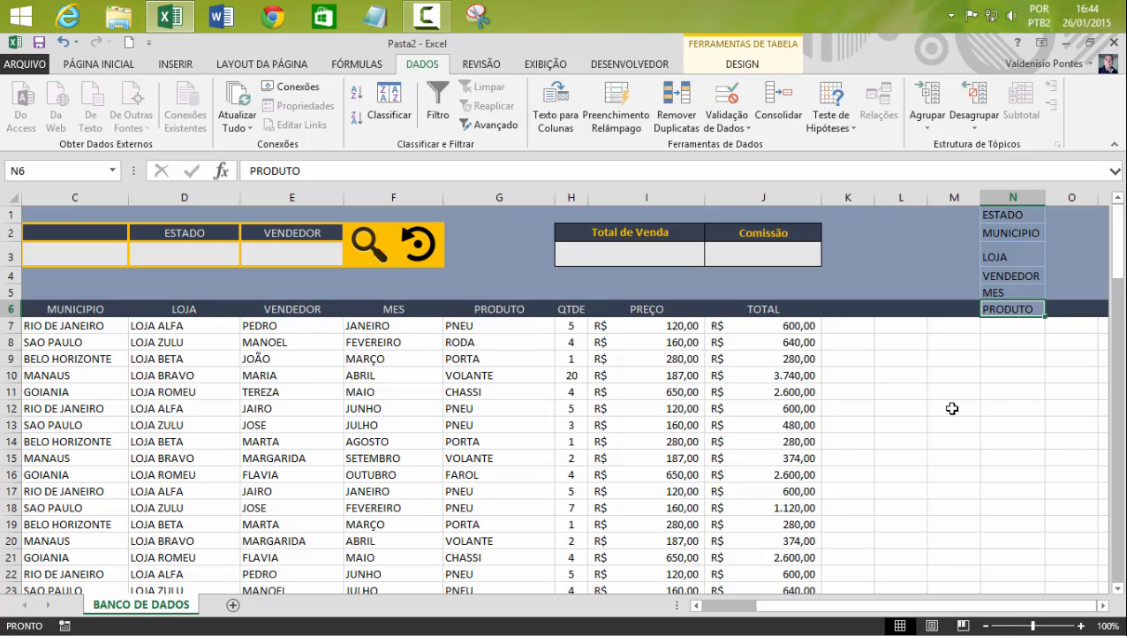
pyautogui.press('Return')
pyautogui.write('PREÇO')
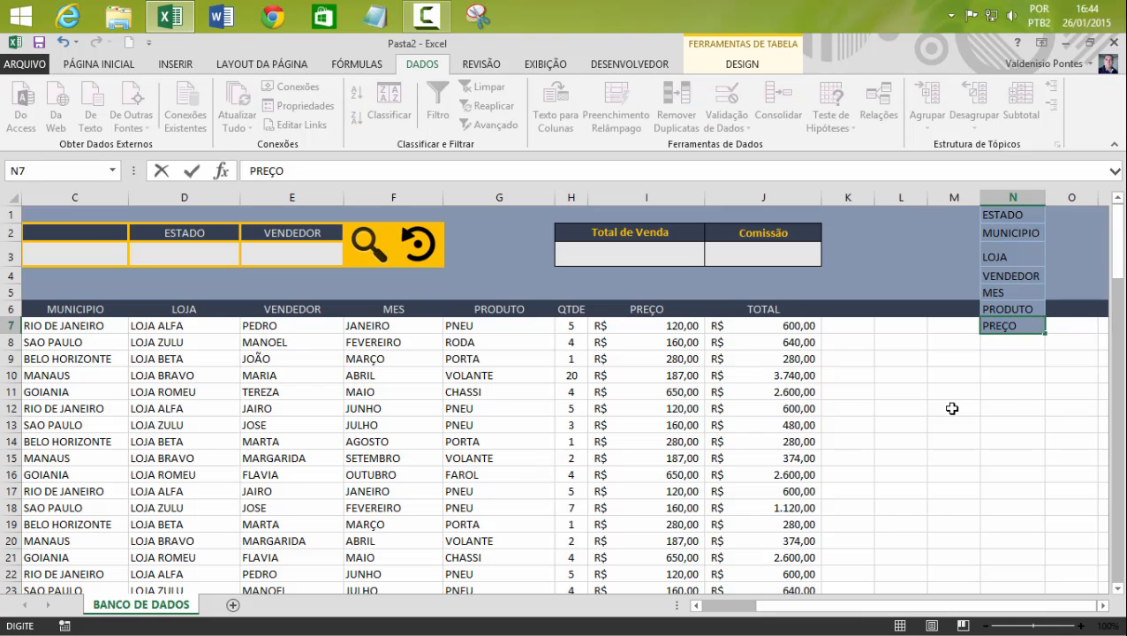
pyautogui.click(1064, 405)
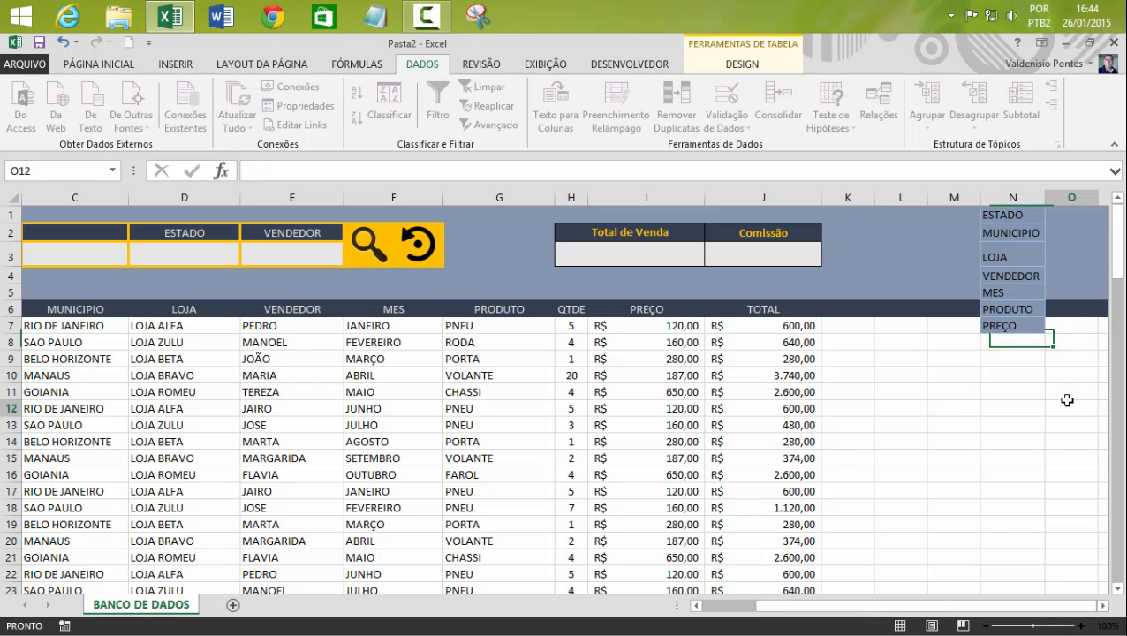
pyautogui.click(302, 238)
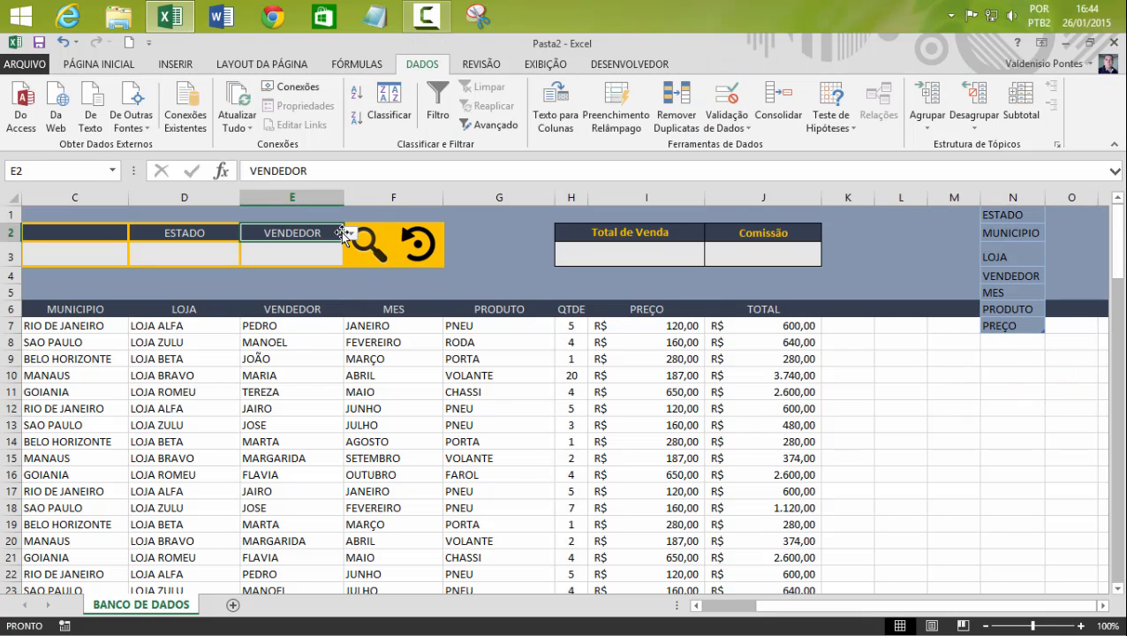
pyautogui.click(351, 233)
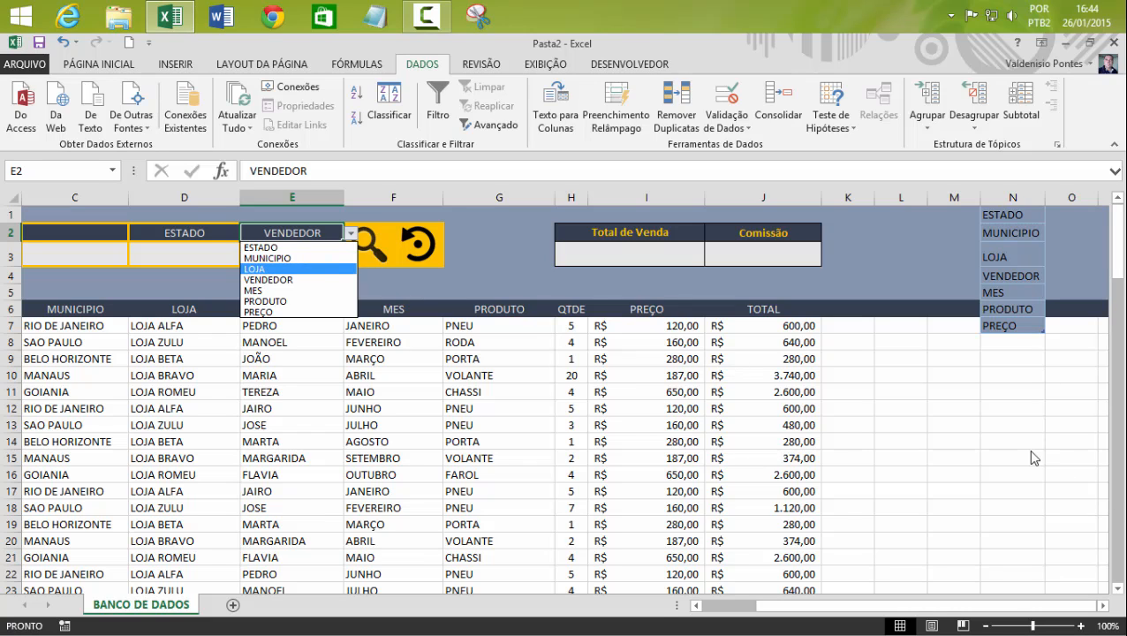
pyautogui.moveTo(946, 382); pyautogui.dragTo(945, 474)
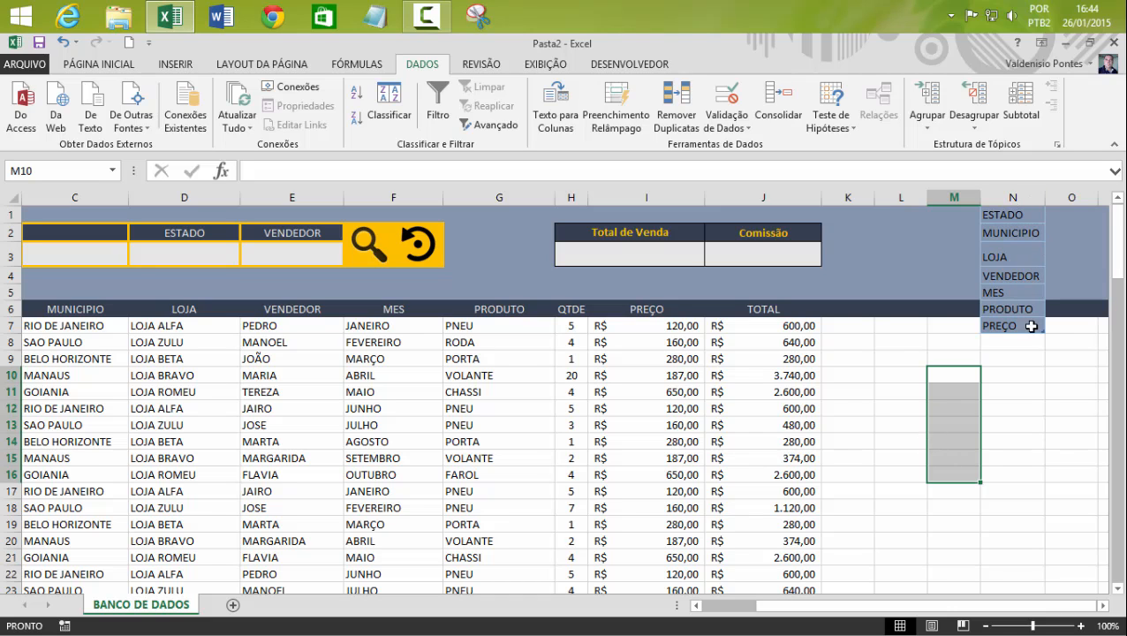
# Delete the PREÇO table row at N7 from the campos table without removing the worksheet row.
pyautogui.click(1102, 605)
pyautogui.click(939, 404)
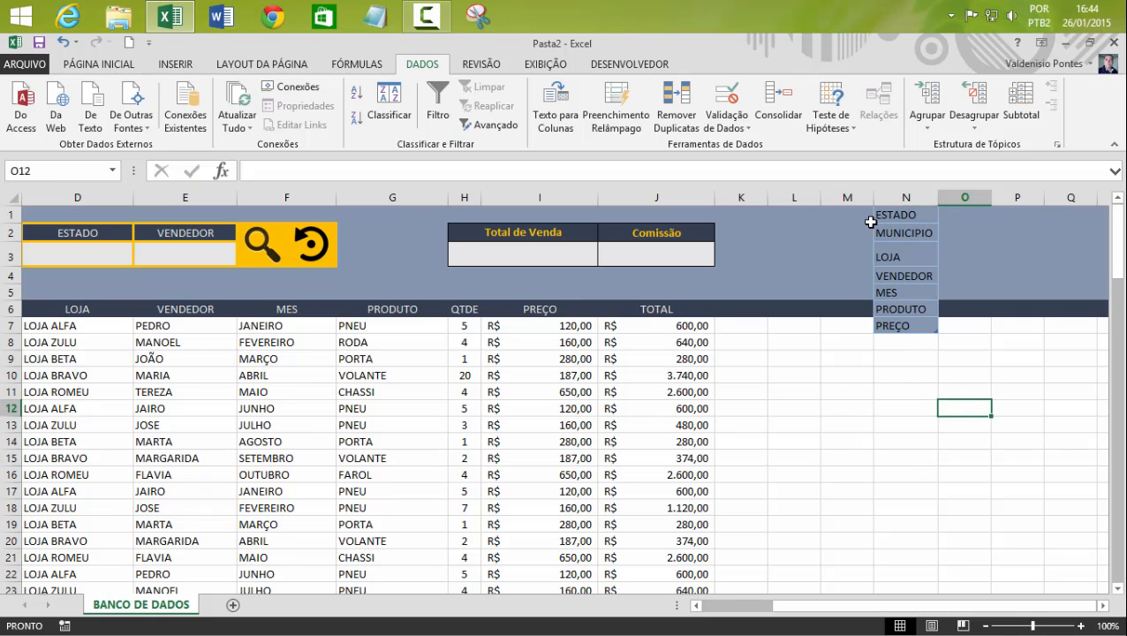
pyautogui.click(888, 325)
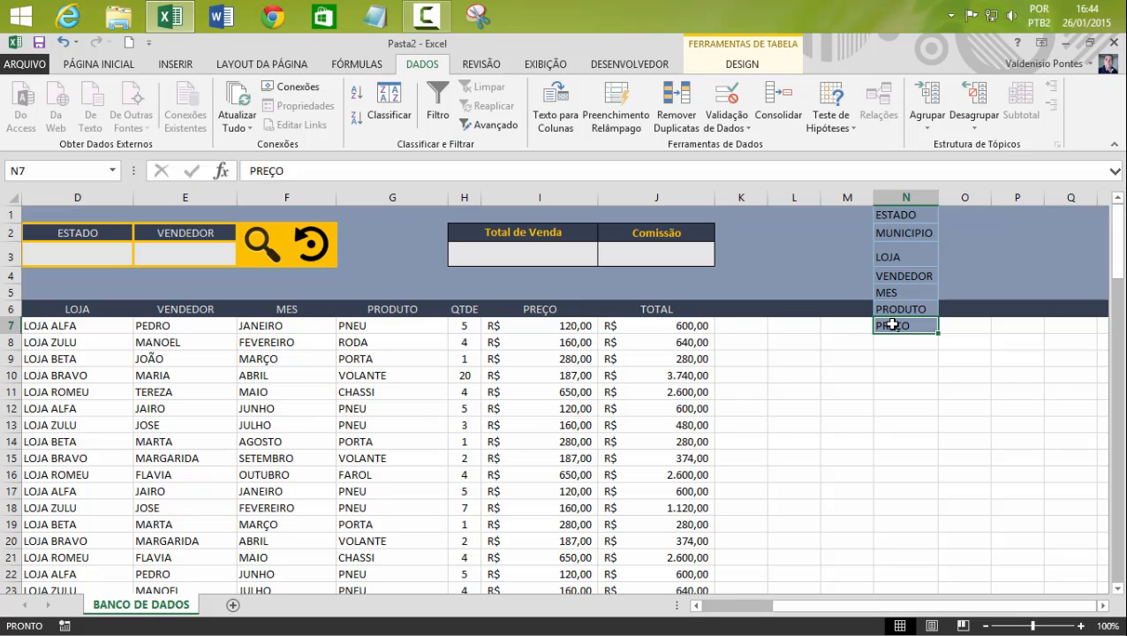
pyautogui.rightClick(893, 325)
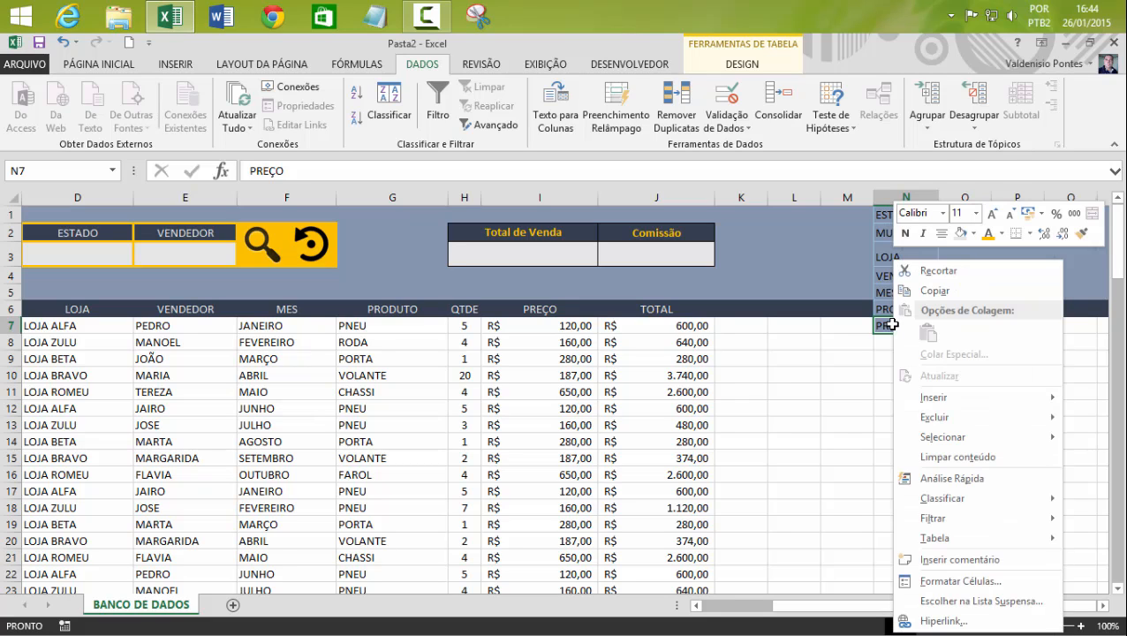
pyautogui.moveTo(932, 418)
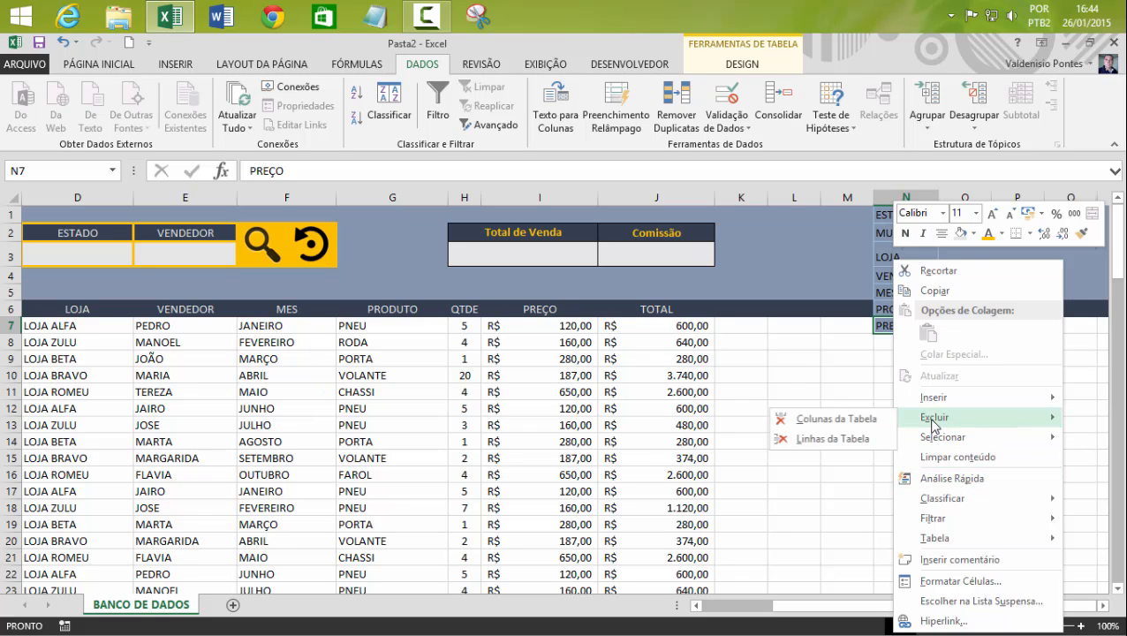
pyautogui.click(812, 439)
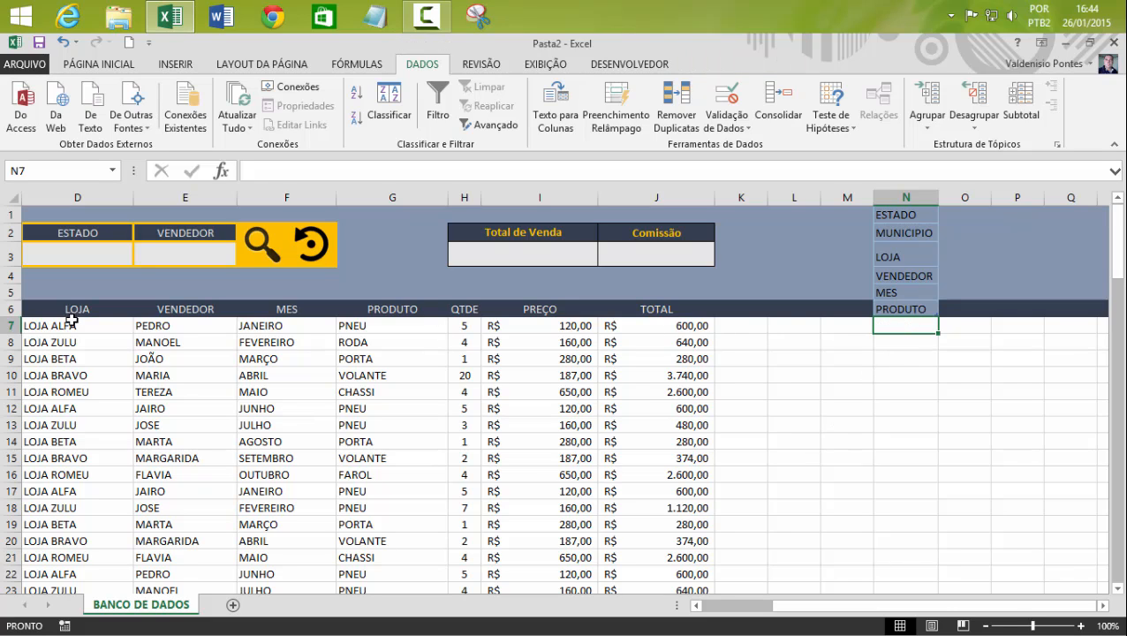
pyautogui.click(12, 324)
pyautogui.click(911, 392)
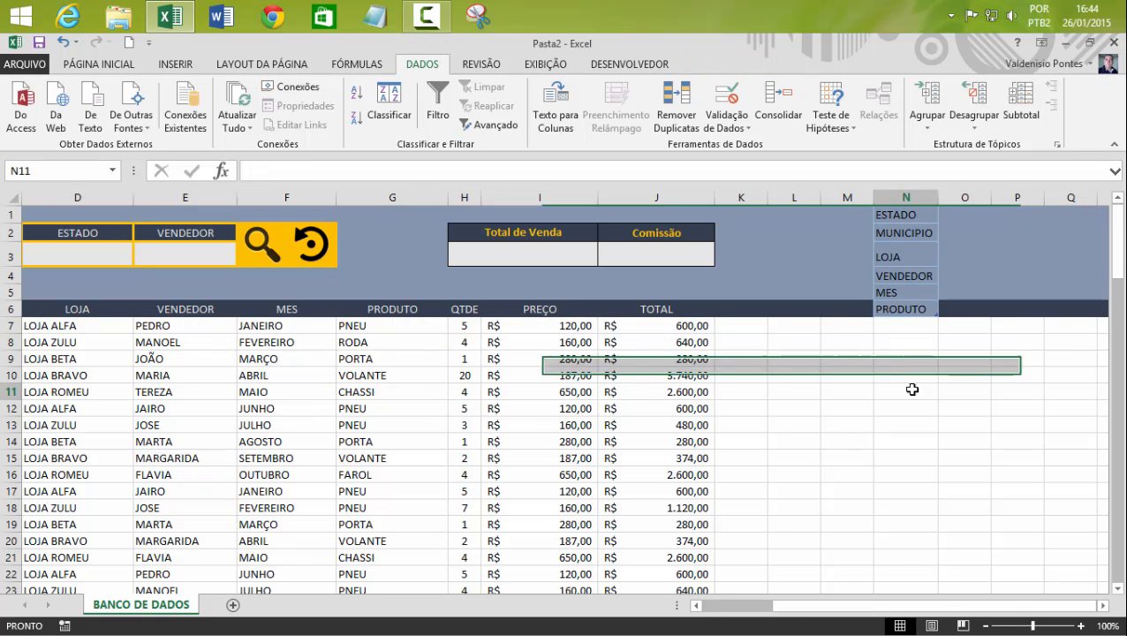
pyautogui.click(903, 326)
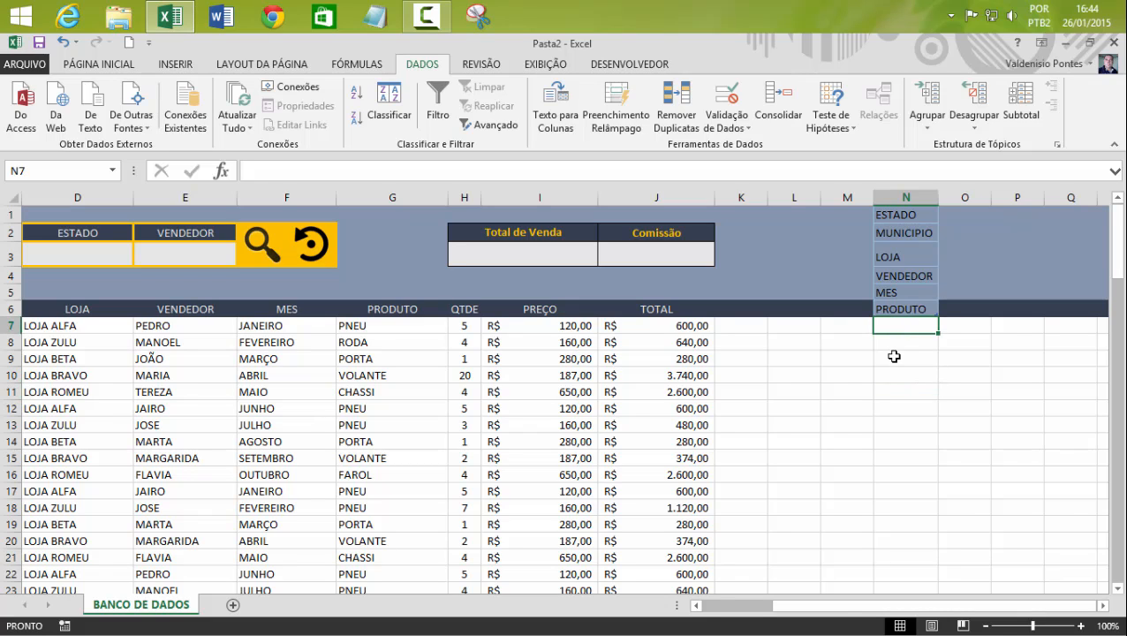
pyautogui.click(933, 361)
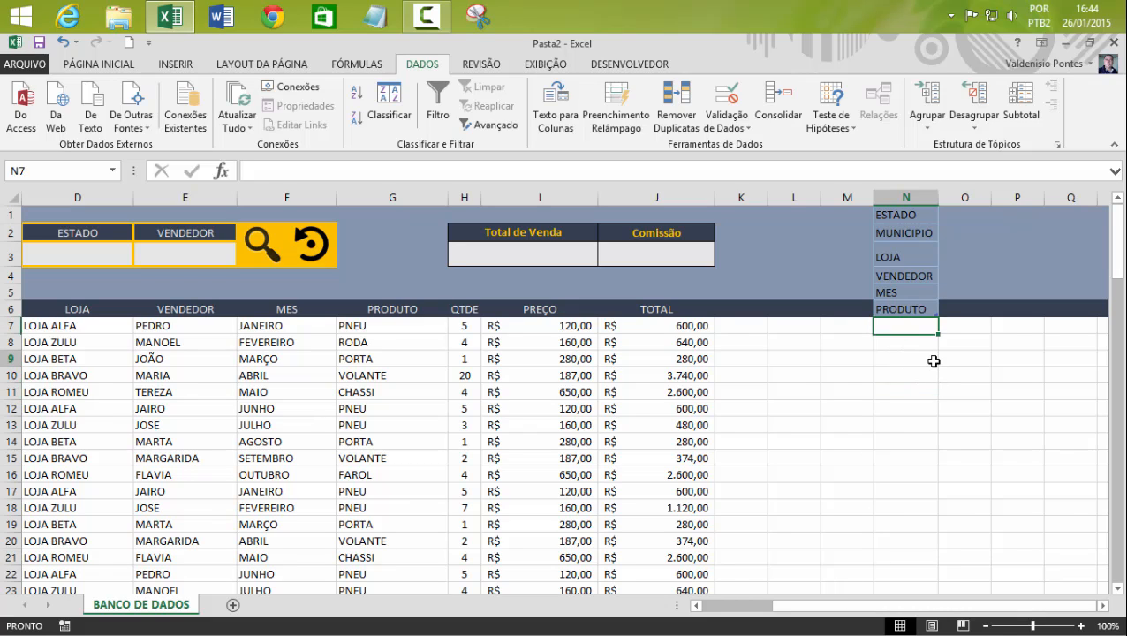
# Hide column N, which holds the campos field list.
pyautogui.click(901, 192)
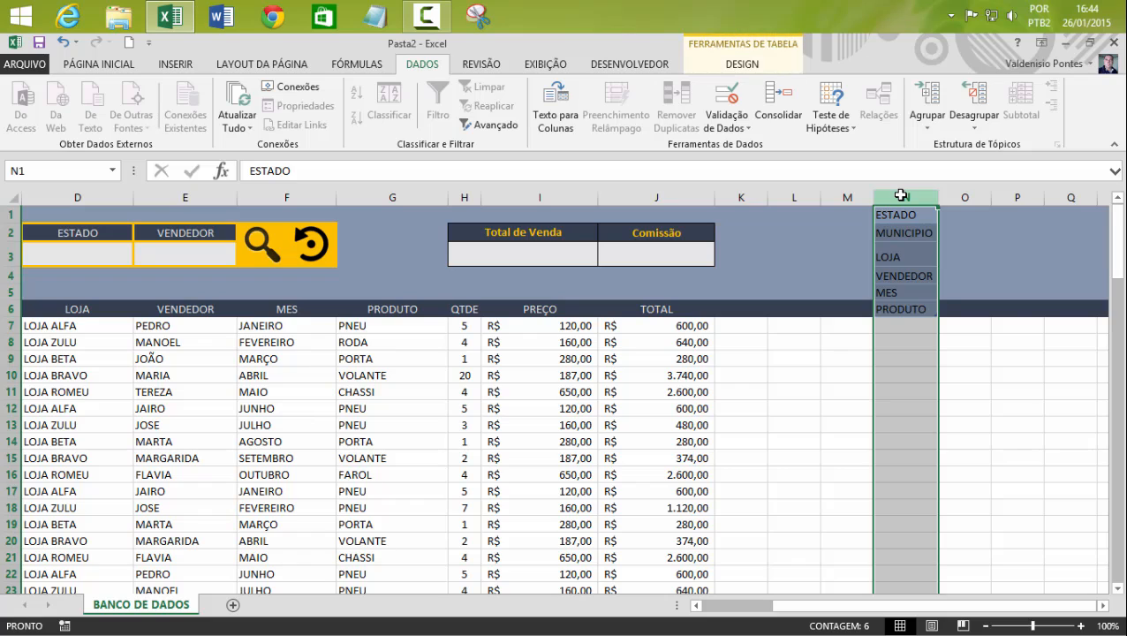
pyautogui.rightClick(901, 195)
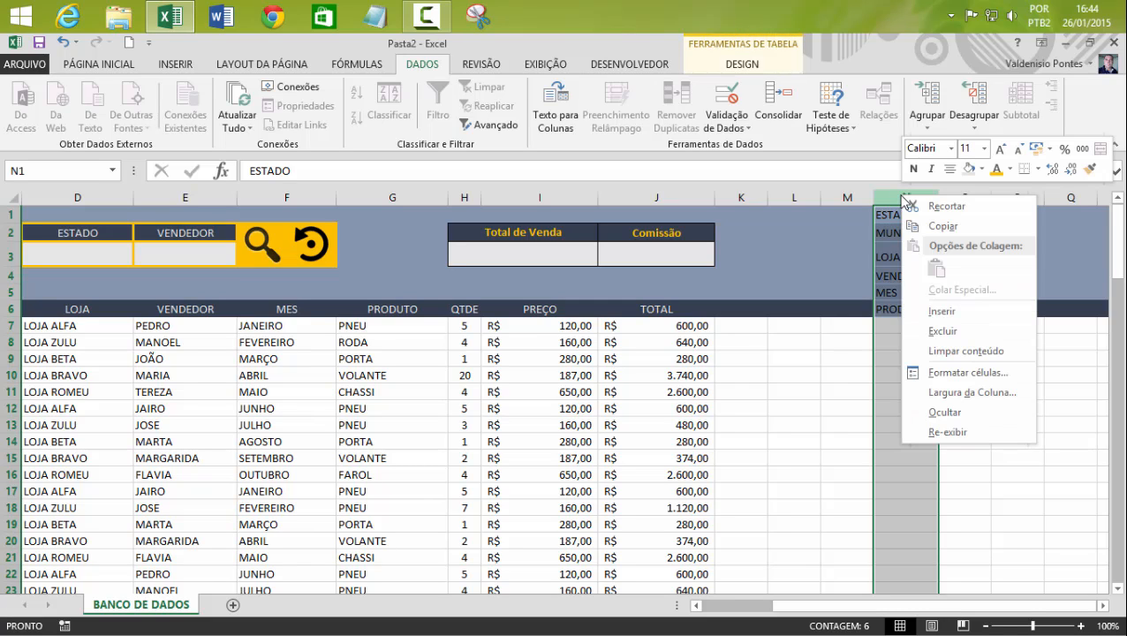
pyautogui.click(942, 415)
pyautogui.click(901, 408)
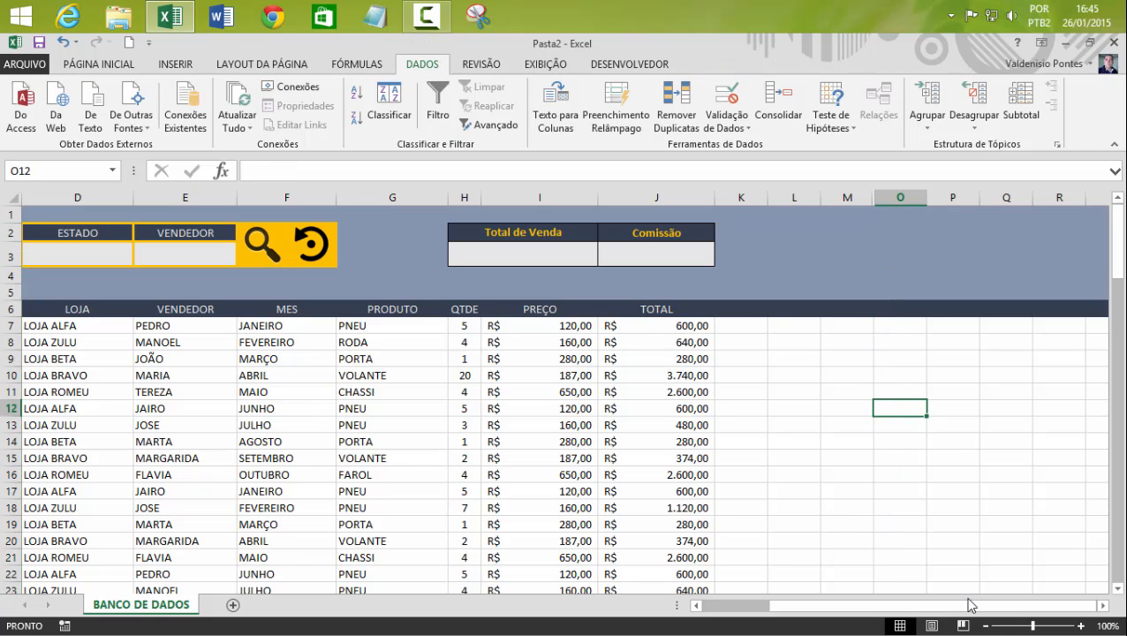
pyautogui.hscroll(-1, 801, 606)
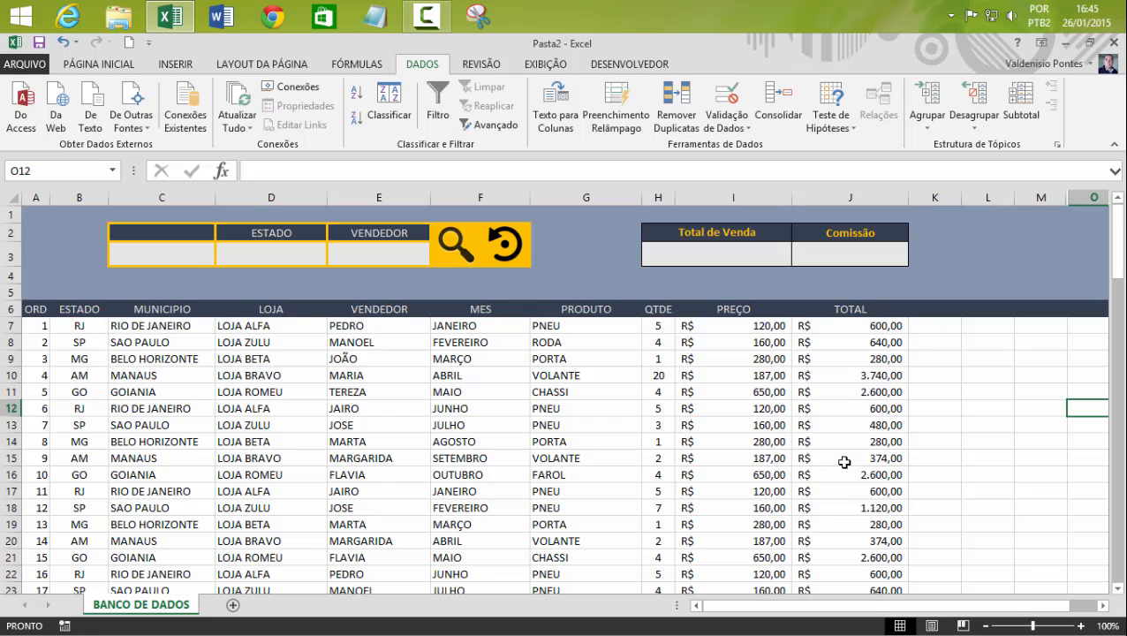
pyautogui.click(930, 452)
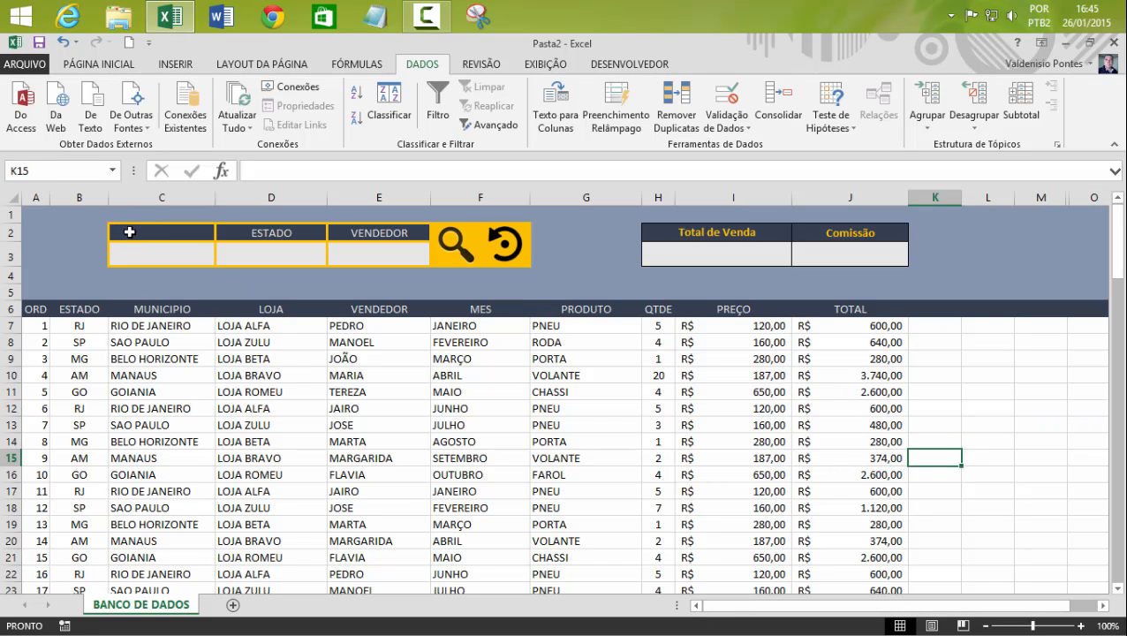
# Name the criteria range C2:E3 criterios.
pyautogui.moveTo(129, 232); pyautogui.dragTo(393, 253)
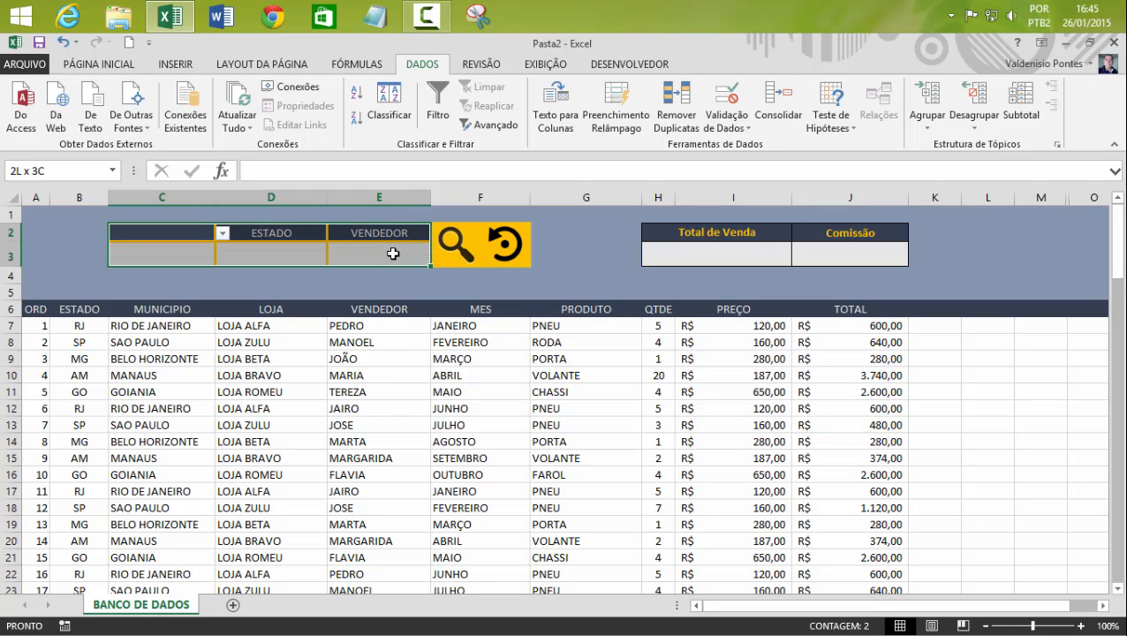
pyautogui.click(142, 235)
pyautogui.moveTo(142, 235); pyautogui.dragTo(331, 247)
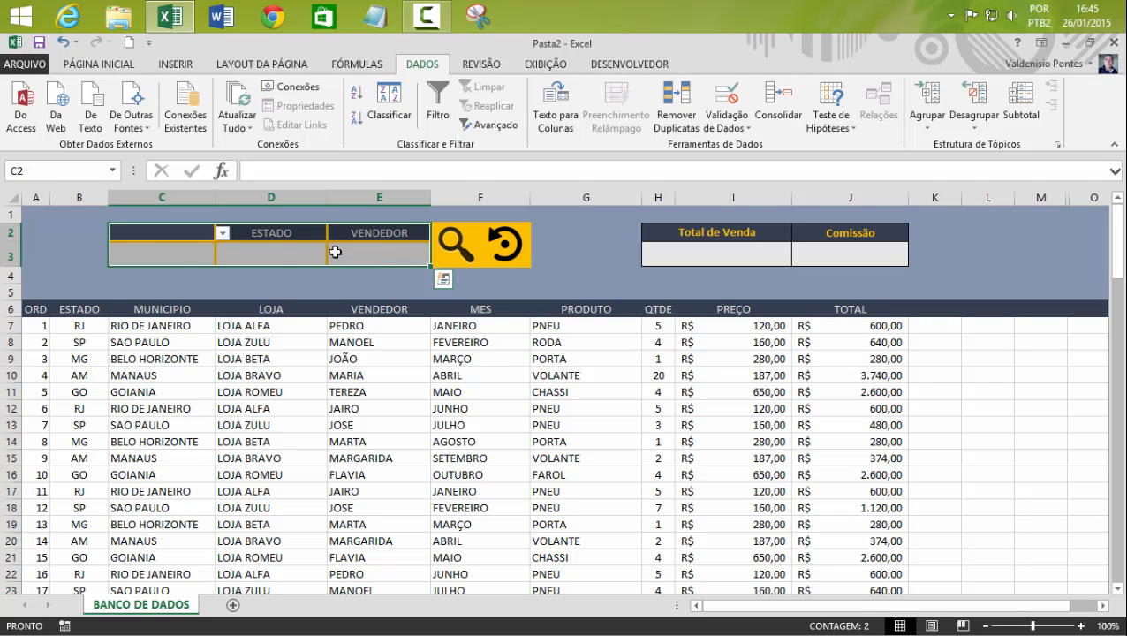
pyautogui.click(44, 171)
pyautogui.write('criterios')
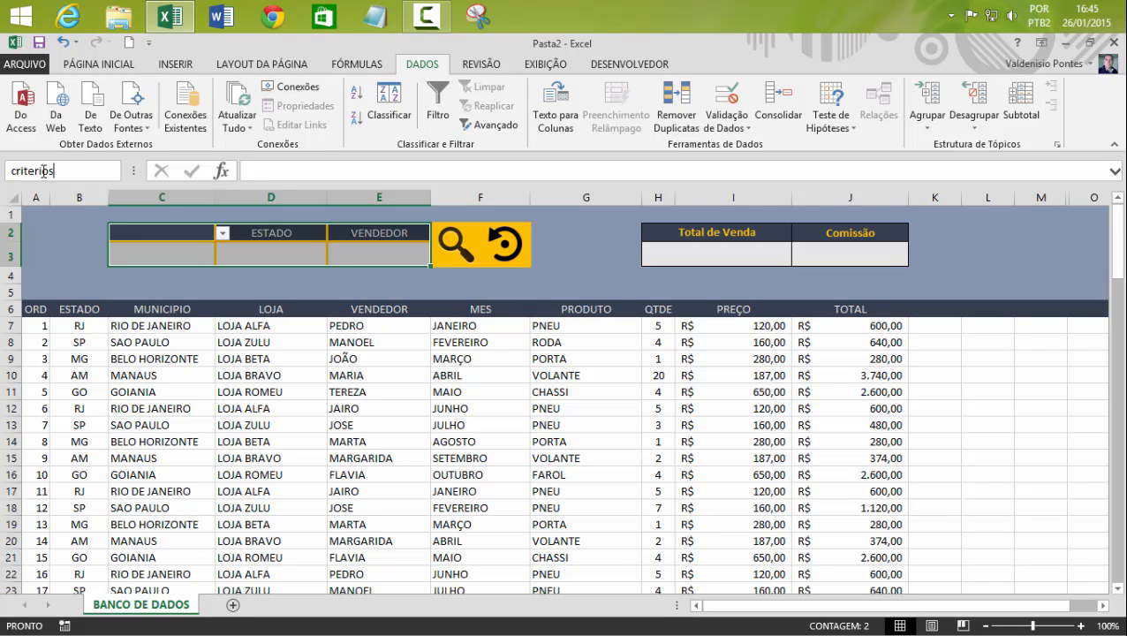
pyautogui.press('Return')
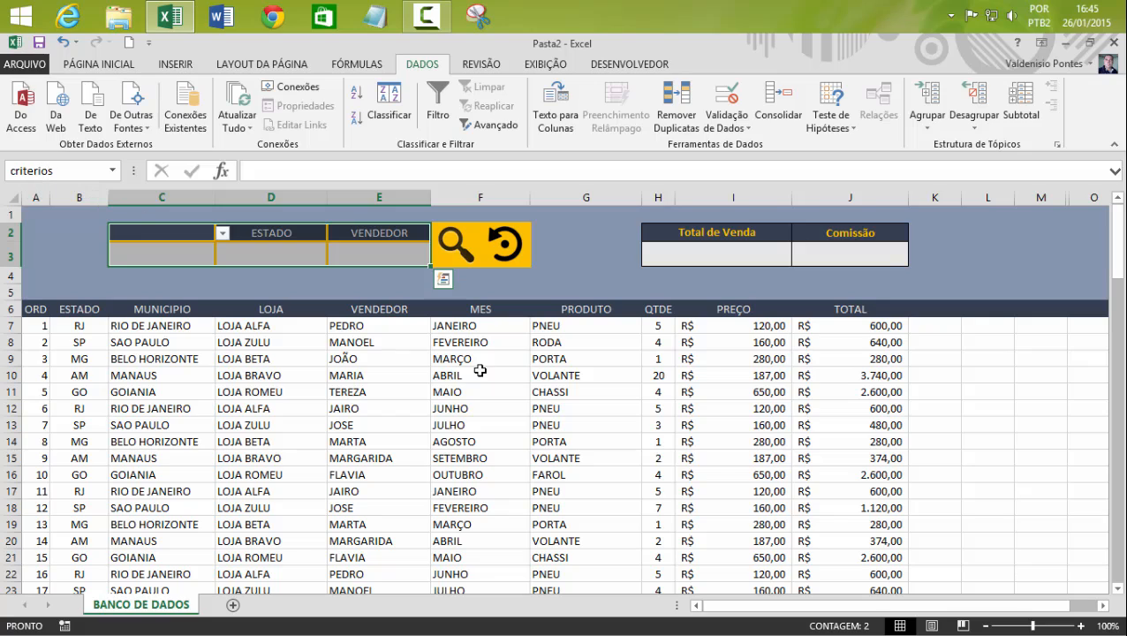
pyautogui.click(482, 391)
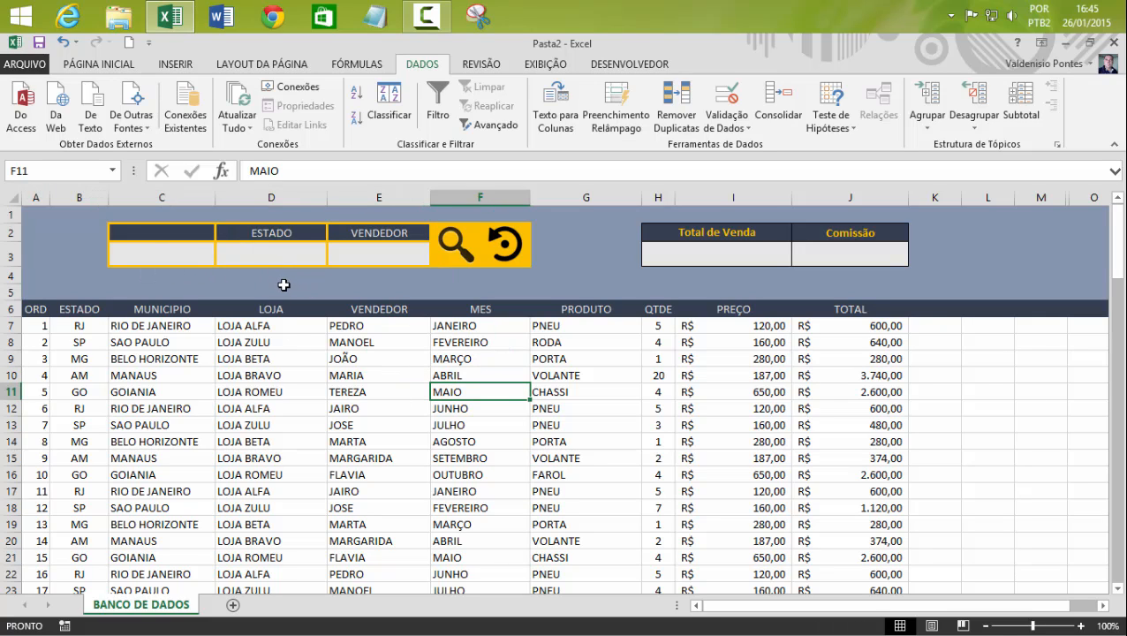
# Examine the extent of the sales database from header cell A6 across to J6 and down to the last record at J110.
pyautogui.click(39, 310)
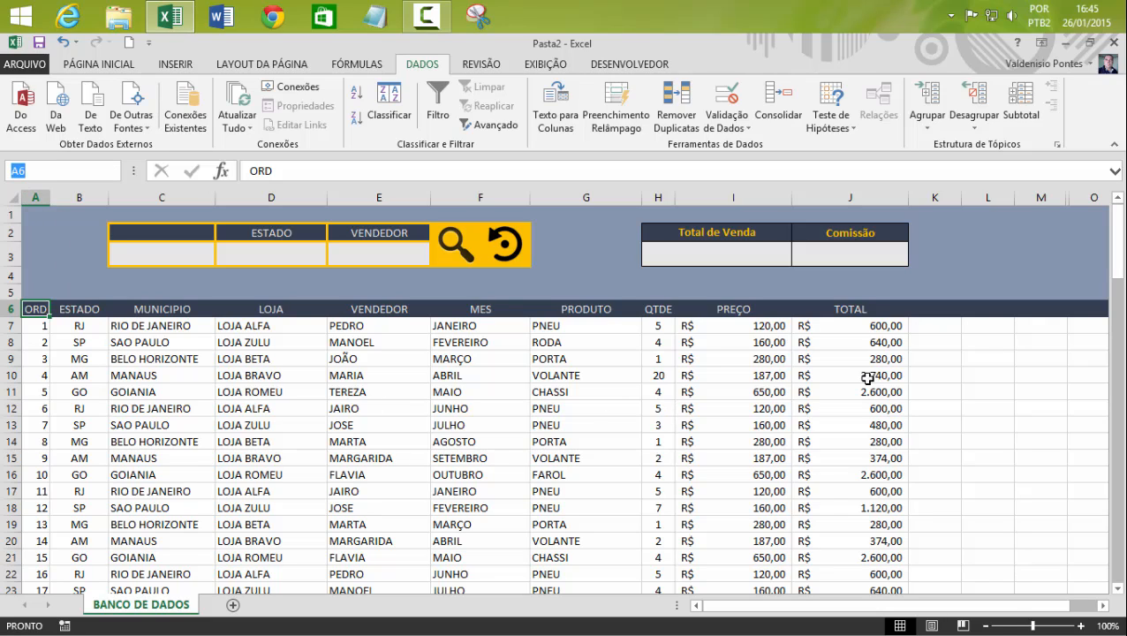
pyautogui.click(881, 308)
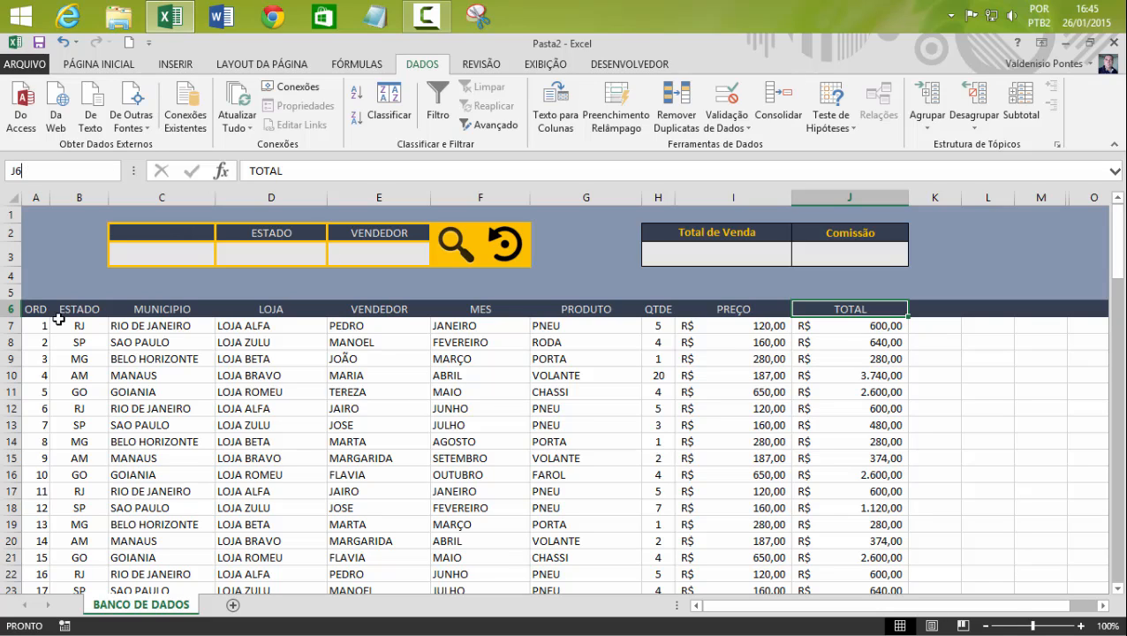
pyautogui.click(34, 309)
pyautogui.click(841, 314)
pyautogui.moveTo(1120, 258); pyautogui.dragTo(1120, 560)
pyautogui.click(868, 495)
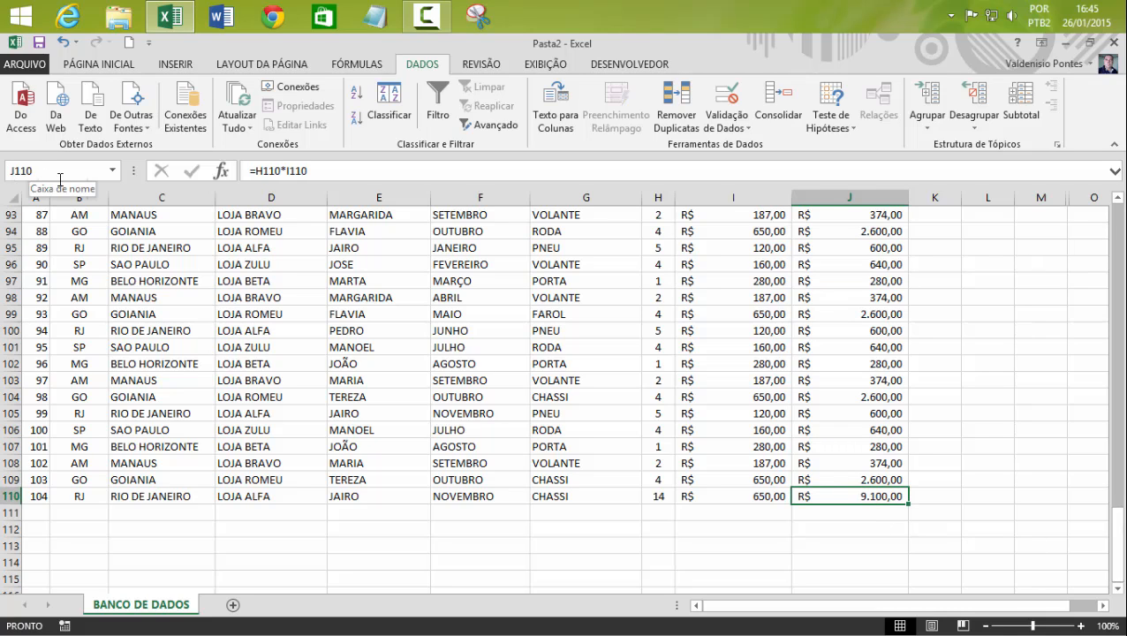
pyautogui.moveTo(1119, 528); pyautogui.dragTo(1120, 208)
pyautogui.click(995, 481)
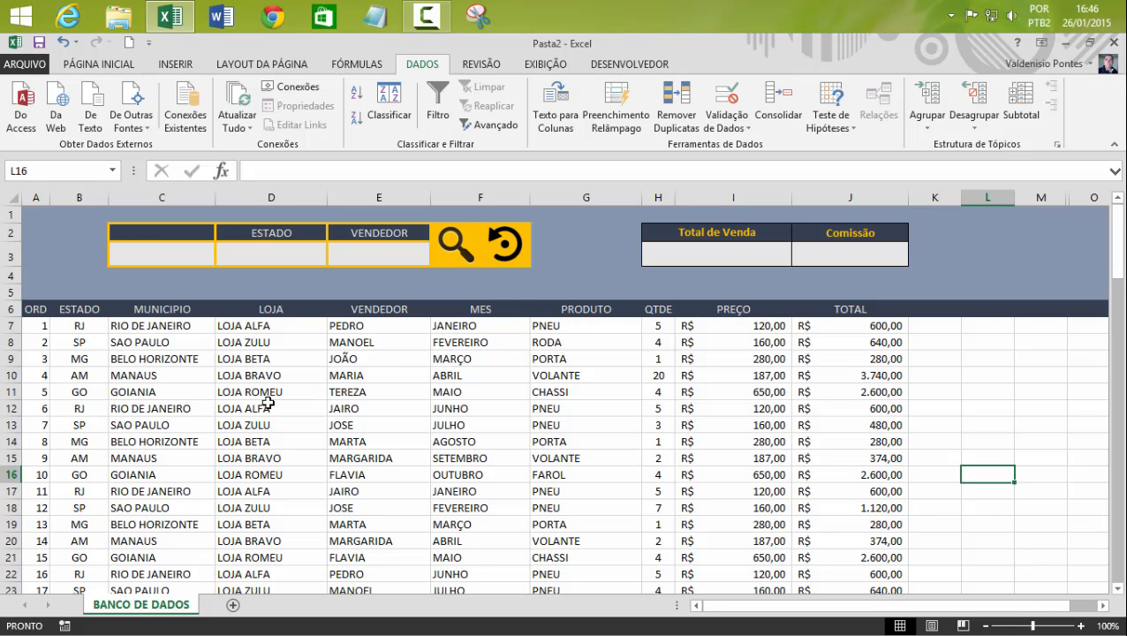
# Save the workbook in the BANCO DE DADOS folder as a macro-enabled Excel workbook named filtro avançado.
pyautogui.click(23, 69)
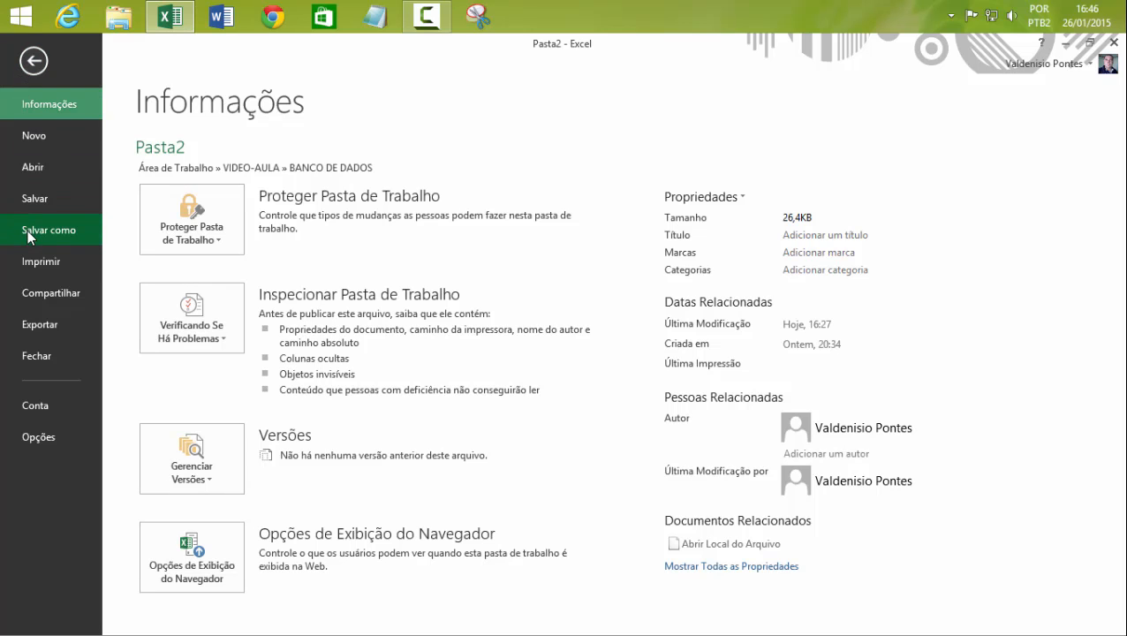
pyautogui.click(27, 233)
pyautogui.click(464, 221)
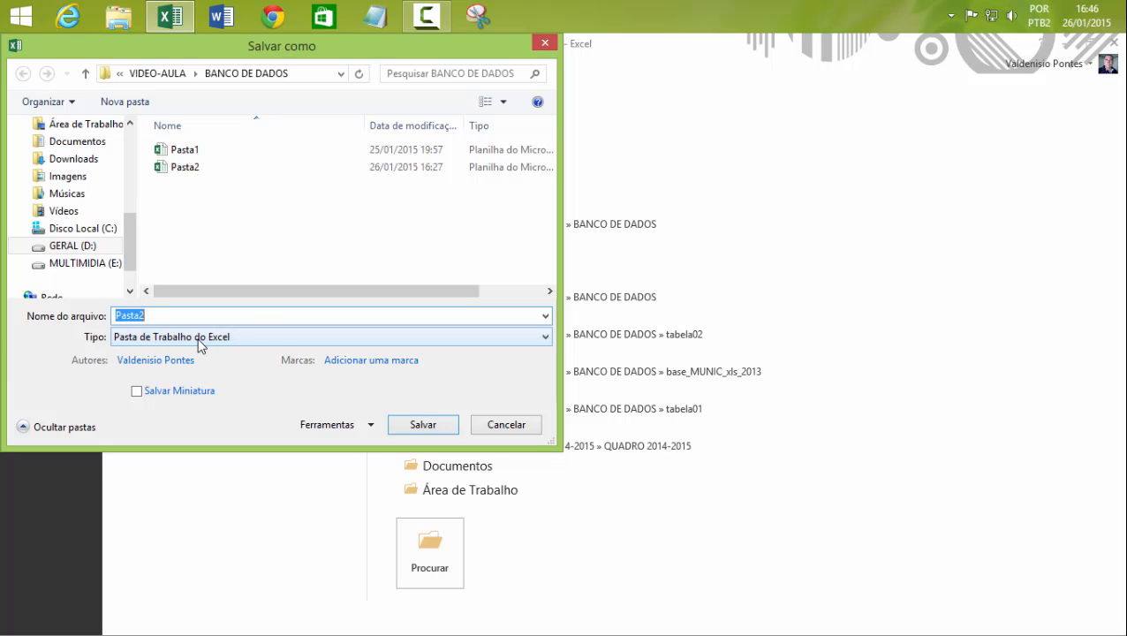
pyautogui.click(269, 344)
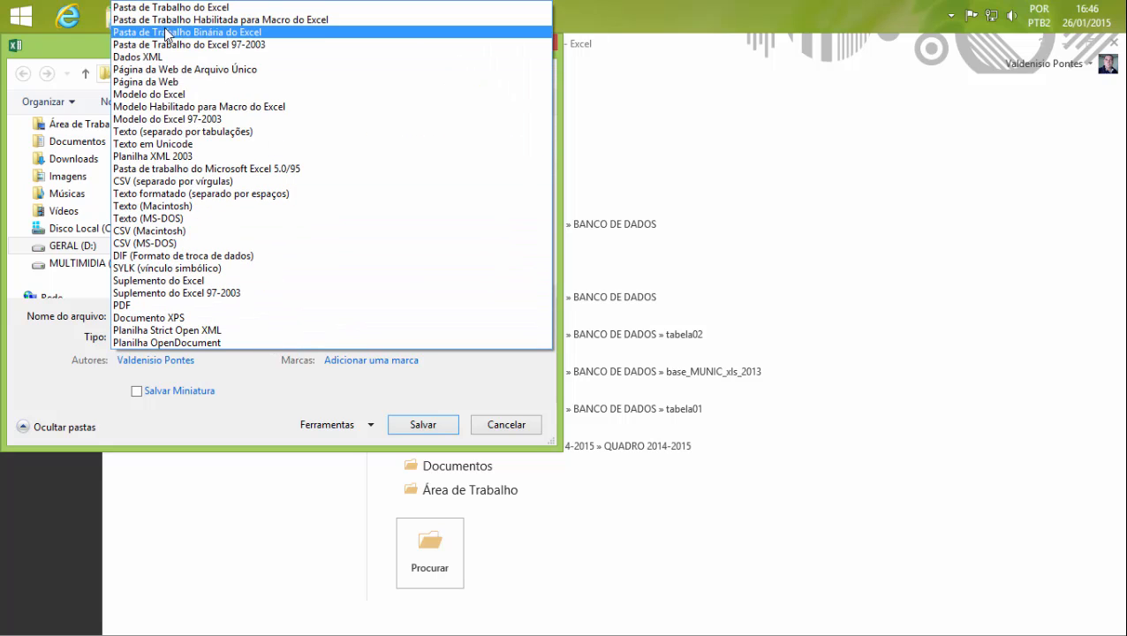
pyautogui.click(272, 21)
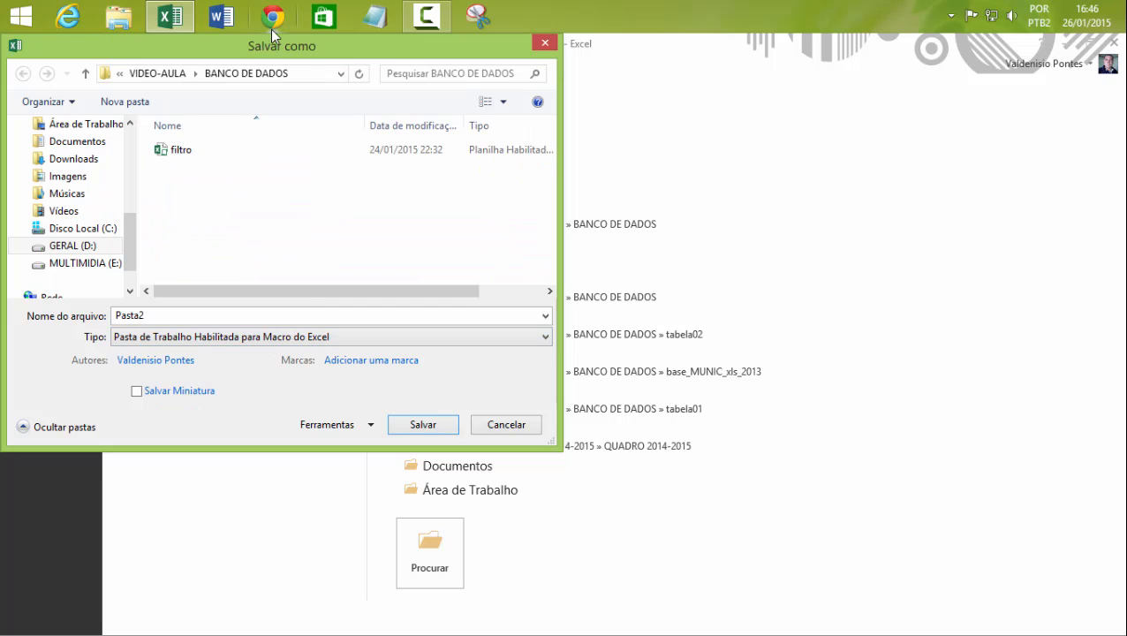
pyautogui.doubleClick(161, 316)
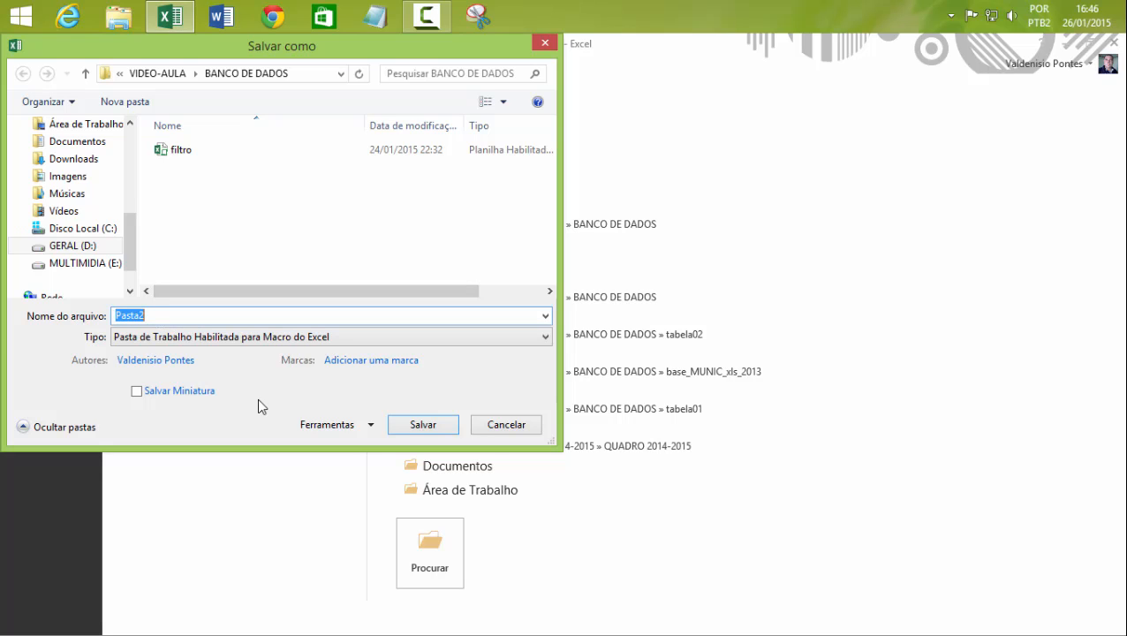
pyautogui.write('filtro')
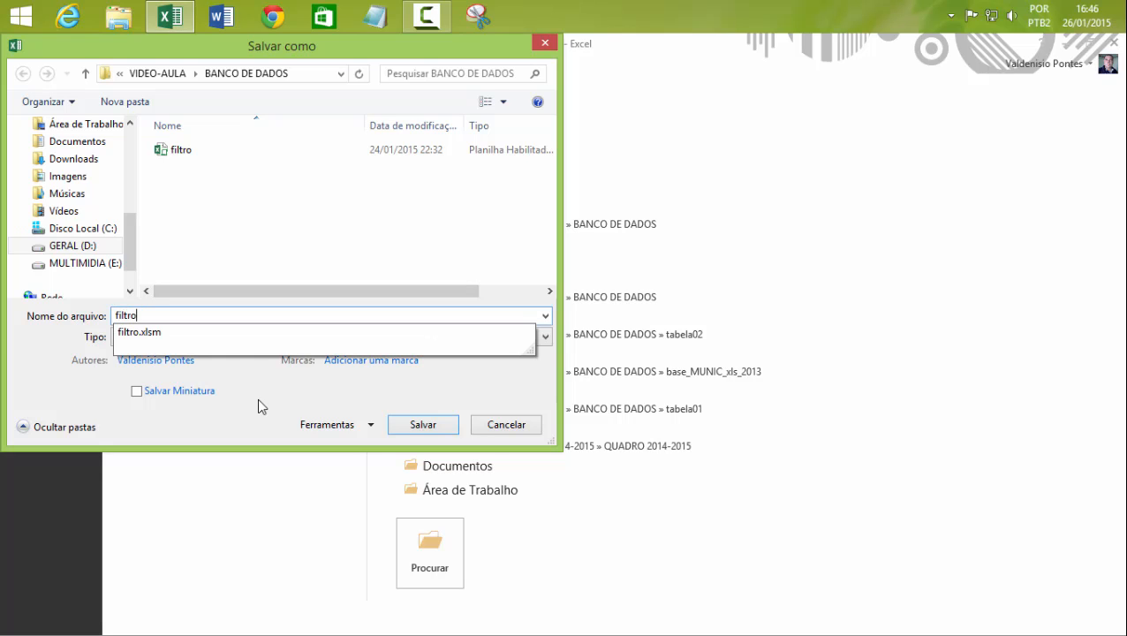
pyautogui.write(' av')
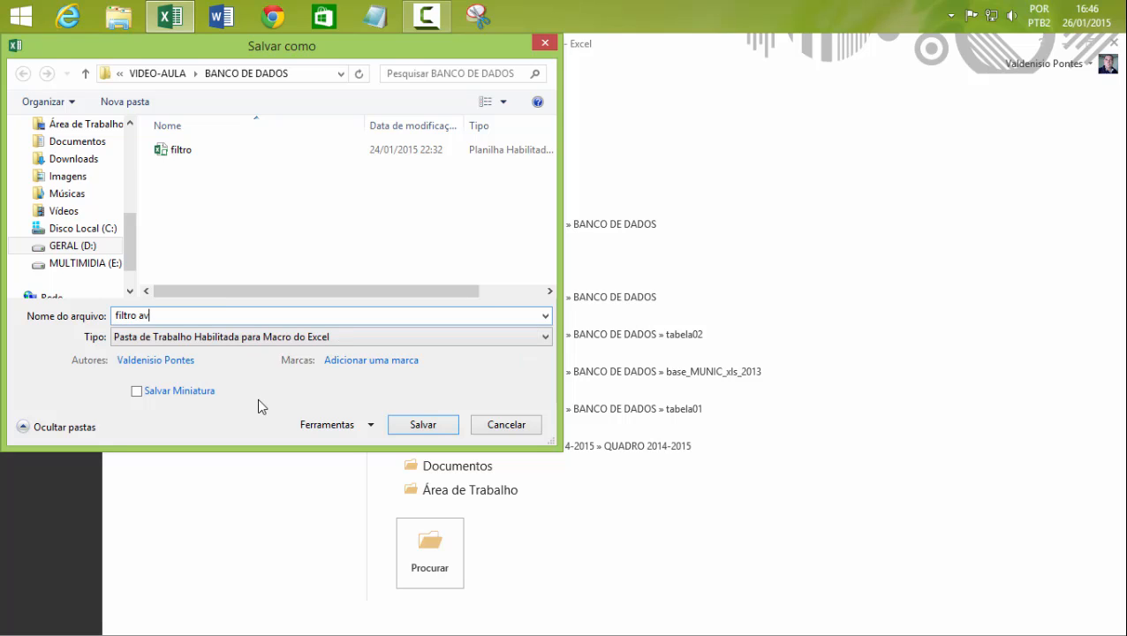
pyautogui.write('ançado')
pyautogui.click(417, 427)
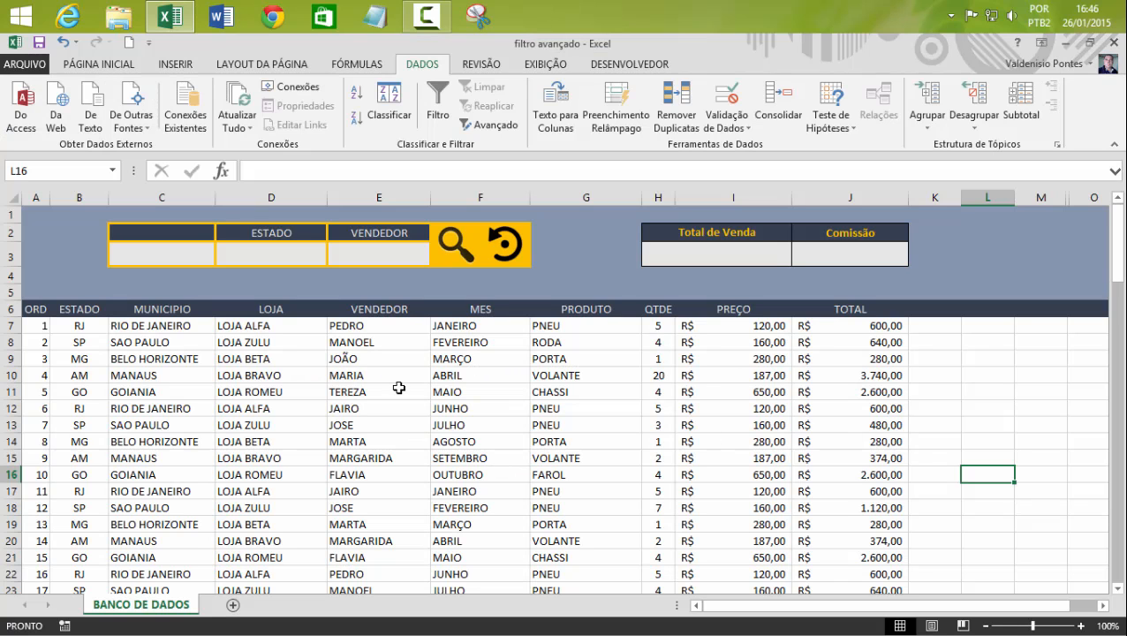
# Open the Visual Basic editor for the workbook and insert a new standard module.
pyautogui.click(647, 64)
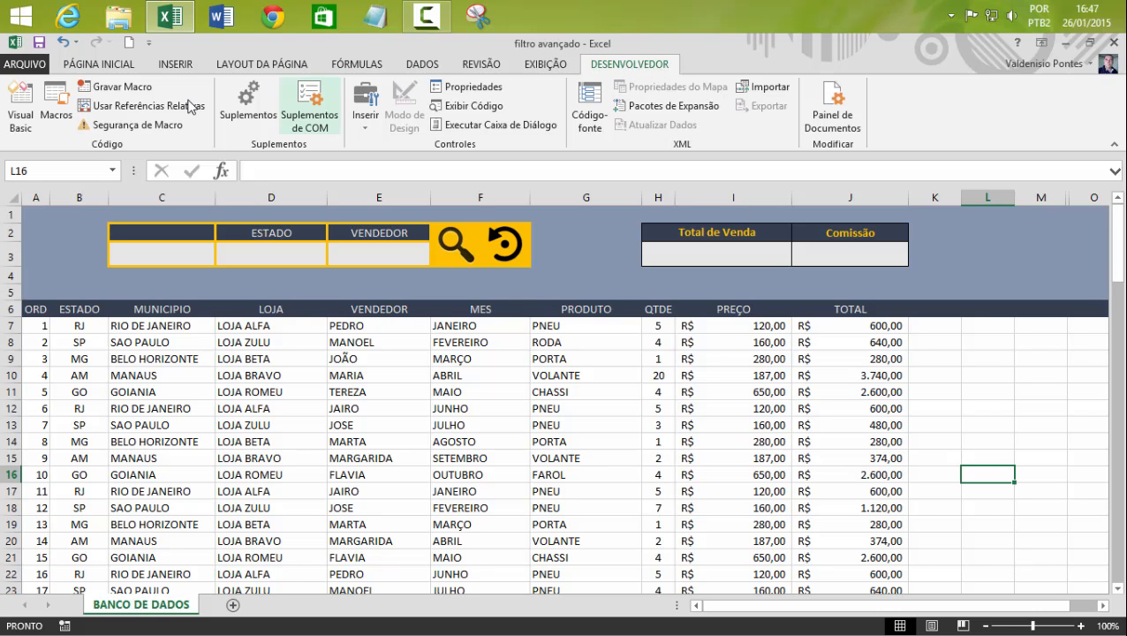
pyautogui.click(20, 104)
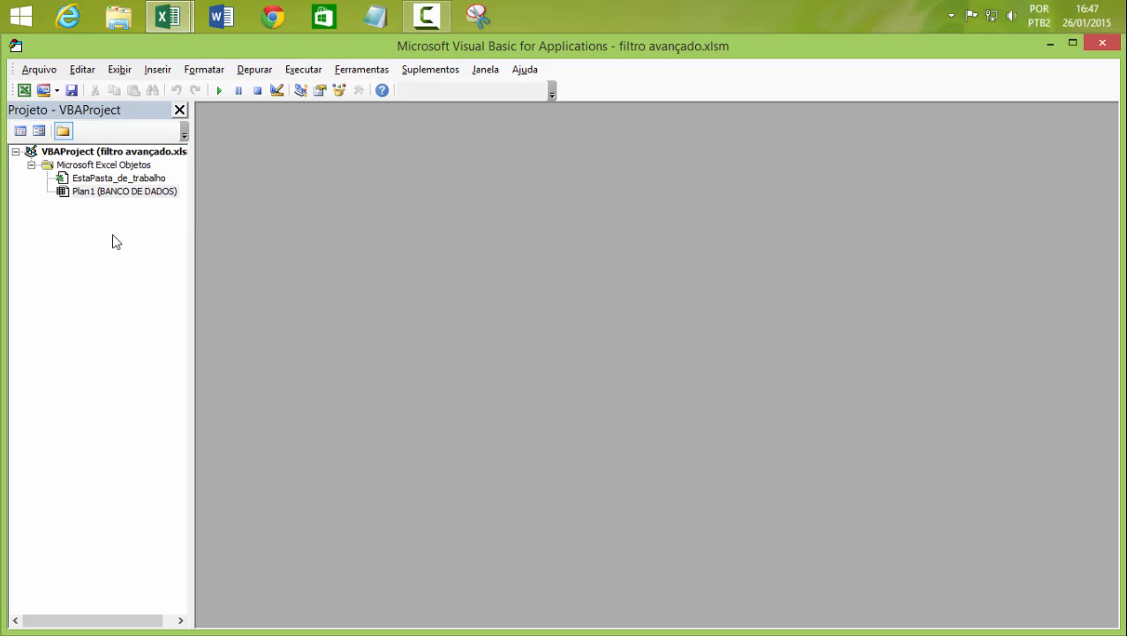
pyautogui.click(58, 92)
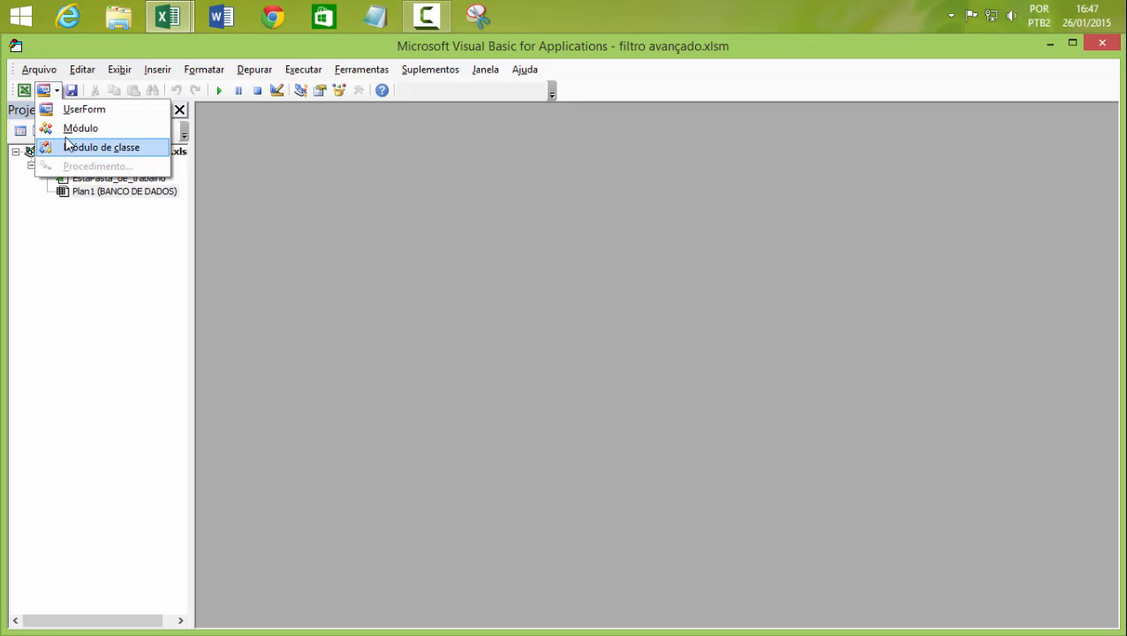
pyautogui.click(74, 133)
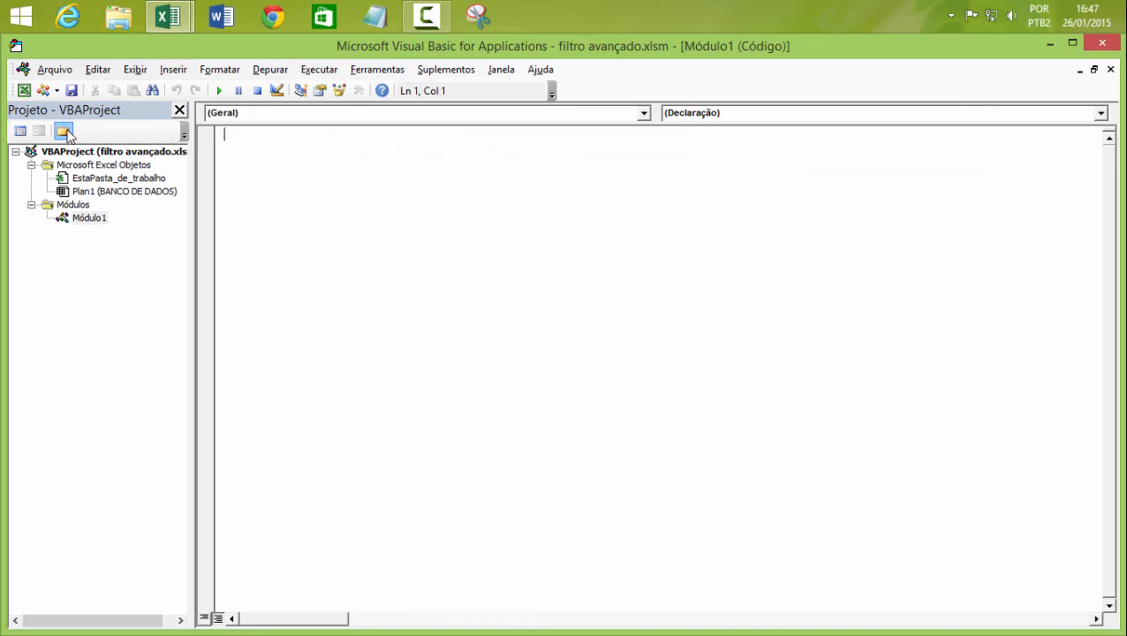
pyautogui.click(80, 191)
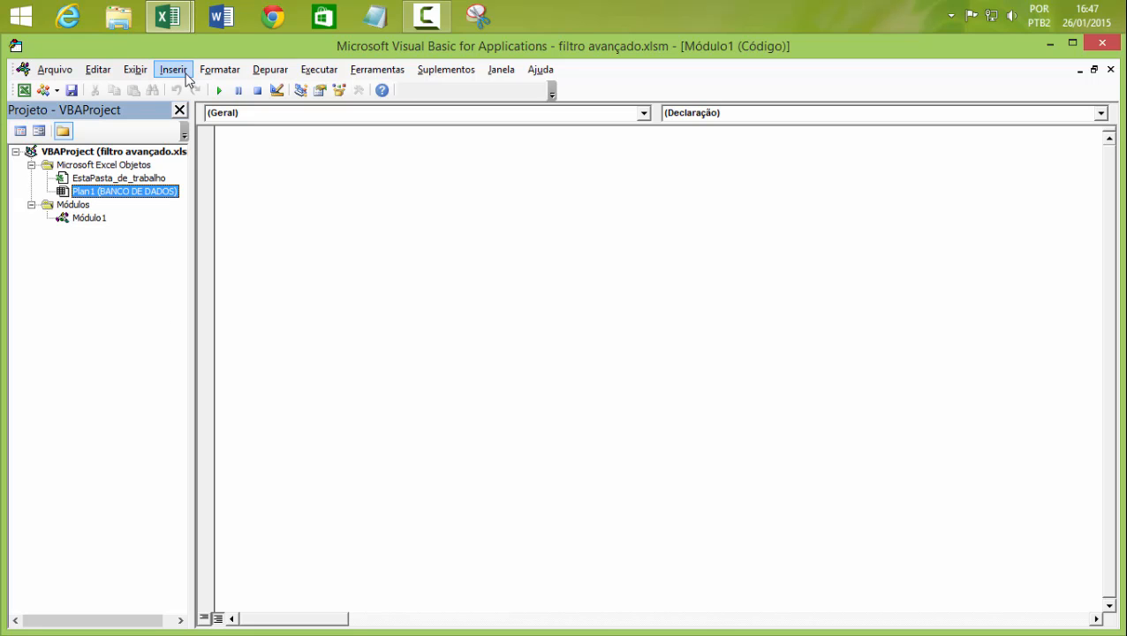
pyautogui.moveTo(168, 18)
pyautogui.click(97, 131)
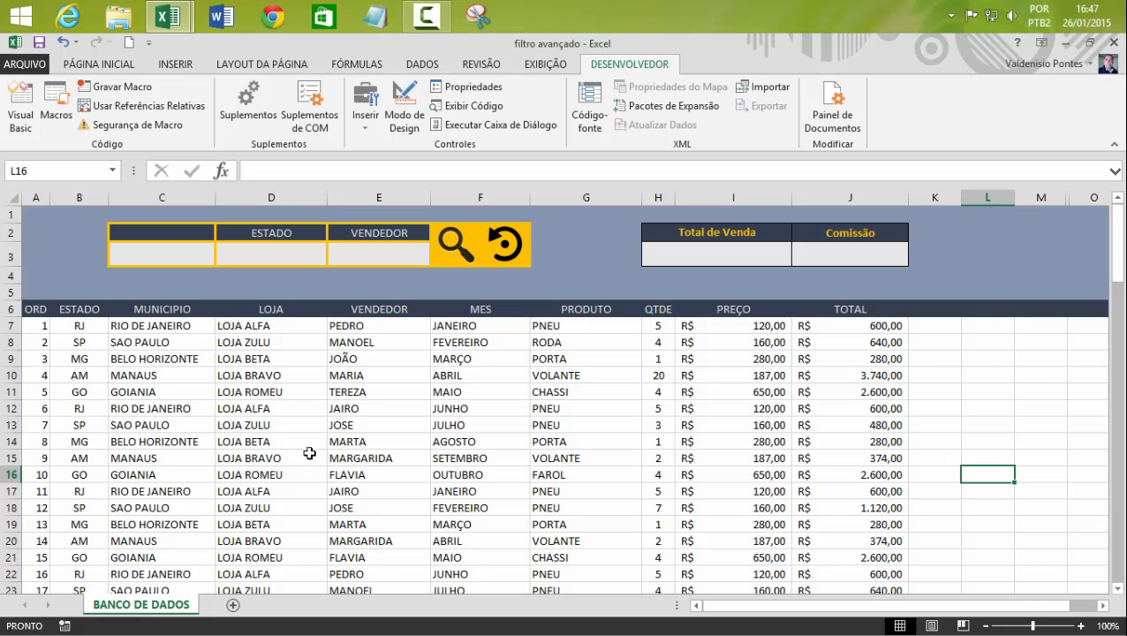
pyautogui.moveTo(168, 18)
pyautogui.click(300, 132)
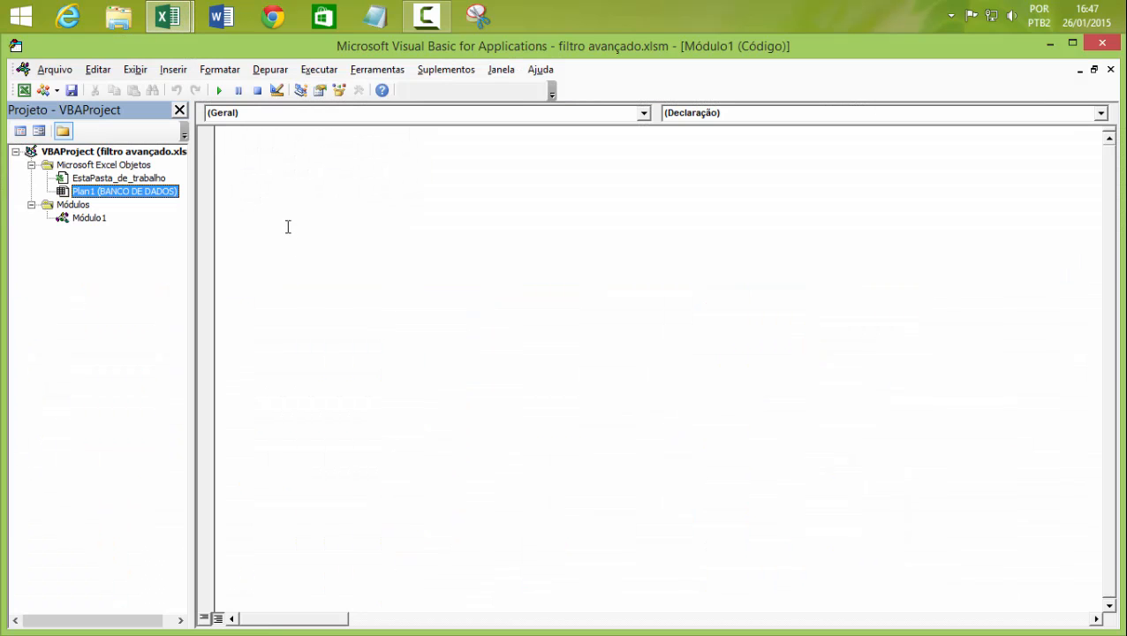
# Add the comment 'PROCEDIMENTO PARA FAZER UM FILTRO NO MESMO LUGAR as the first line of the new module.
pyautogui.click(243, 137)
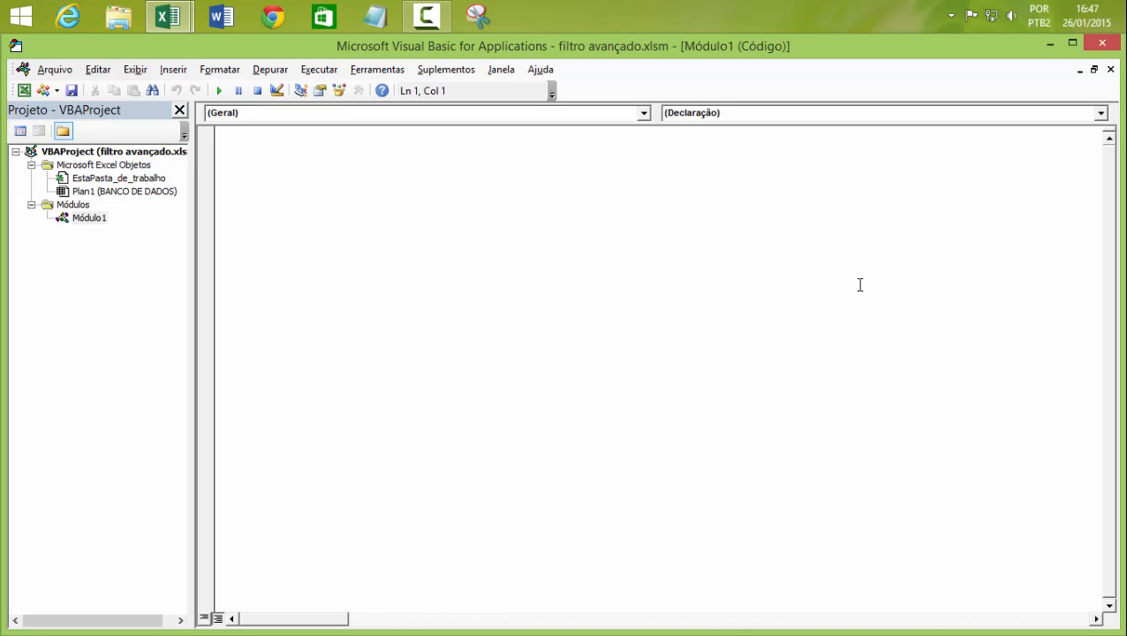
pyautogui.write("'")
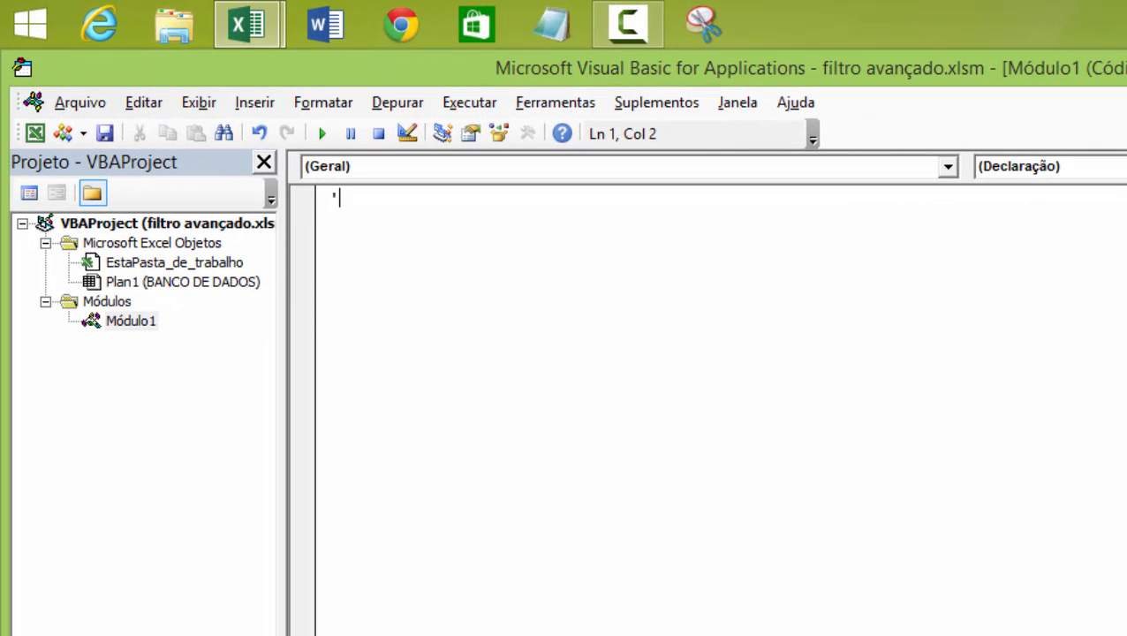
pyautogui.write('PROCEDIMENTO PARA')
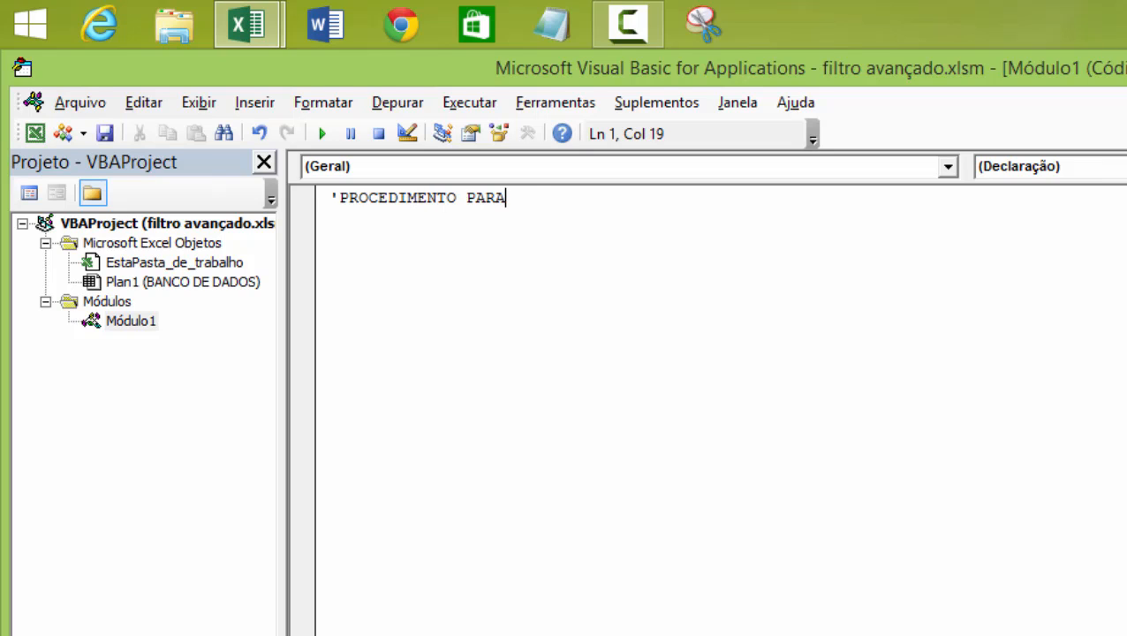
pyautogui.write(' FAZER ')
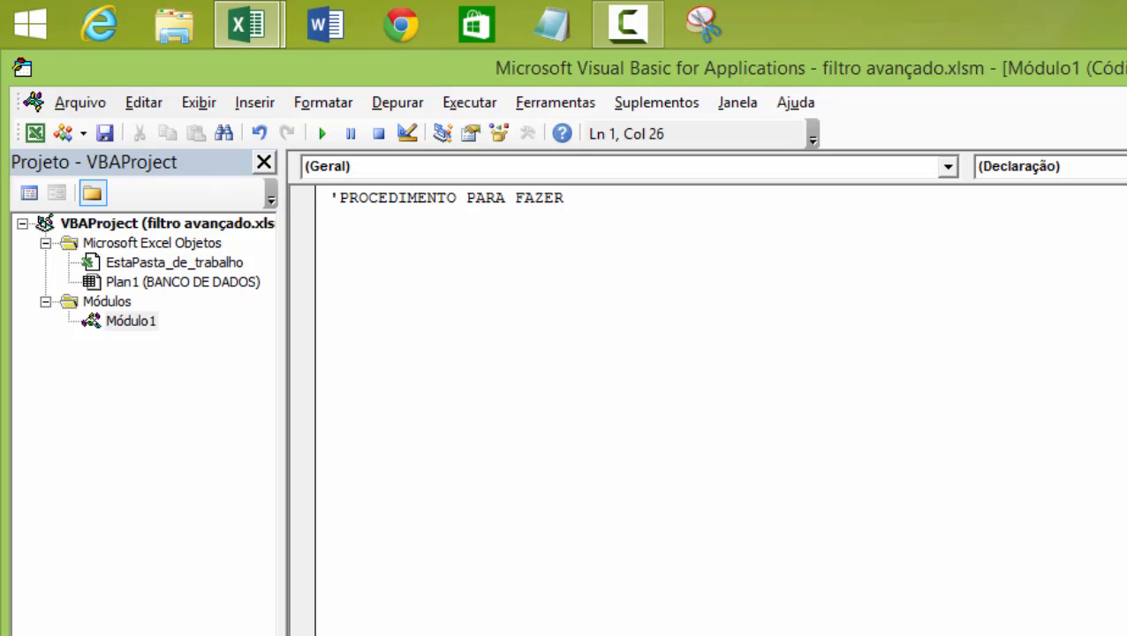
pyautogui.write('UM FILTRO NO')
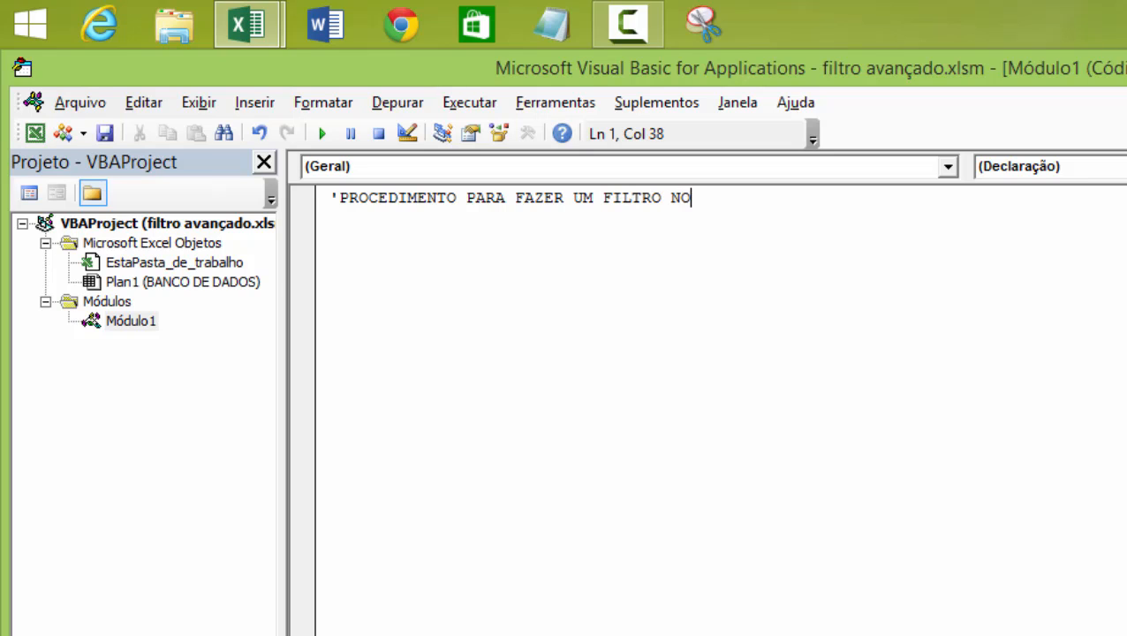
pyautogui.write(' MESMO LUGAR')
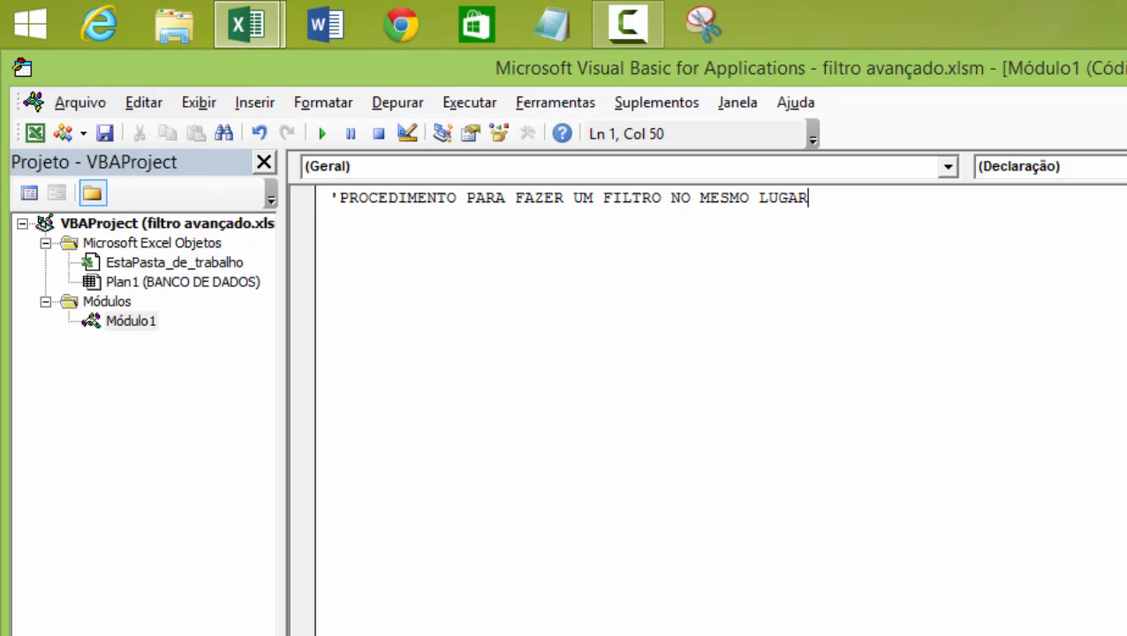
pyautogui.press('Return')
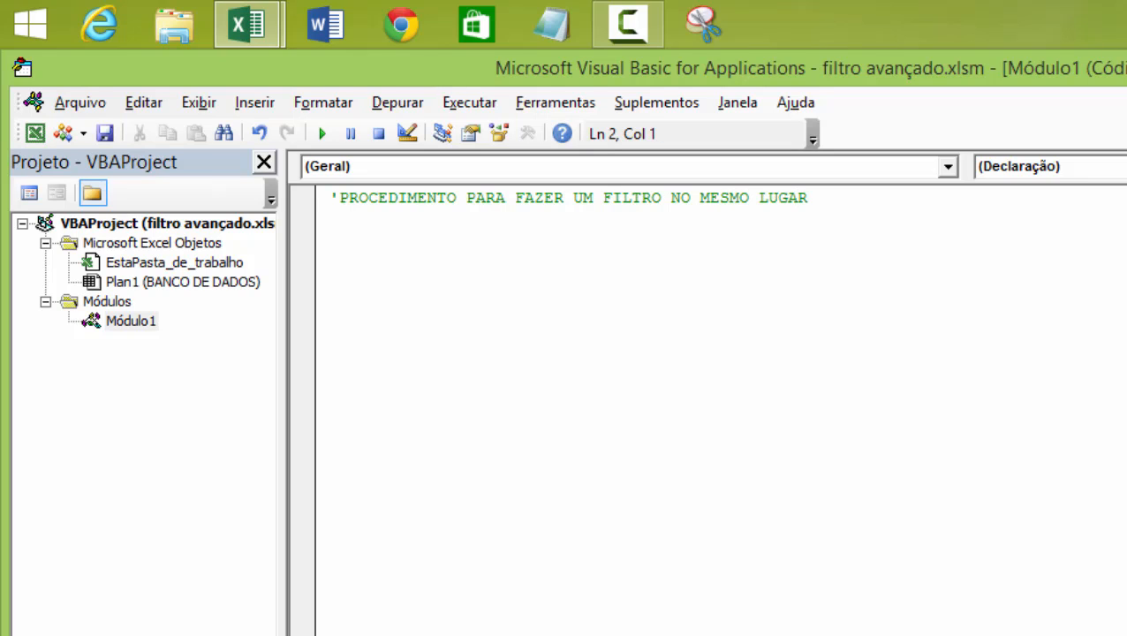
# Declare the public procedure FiltroMesmoLugar() on the line below the comment.
pyautogui.write('public sub')
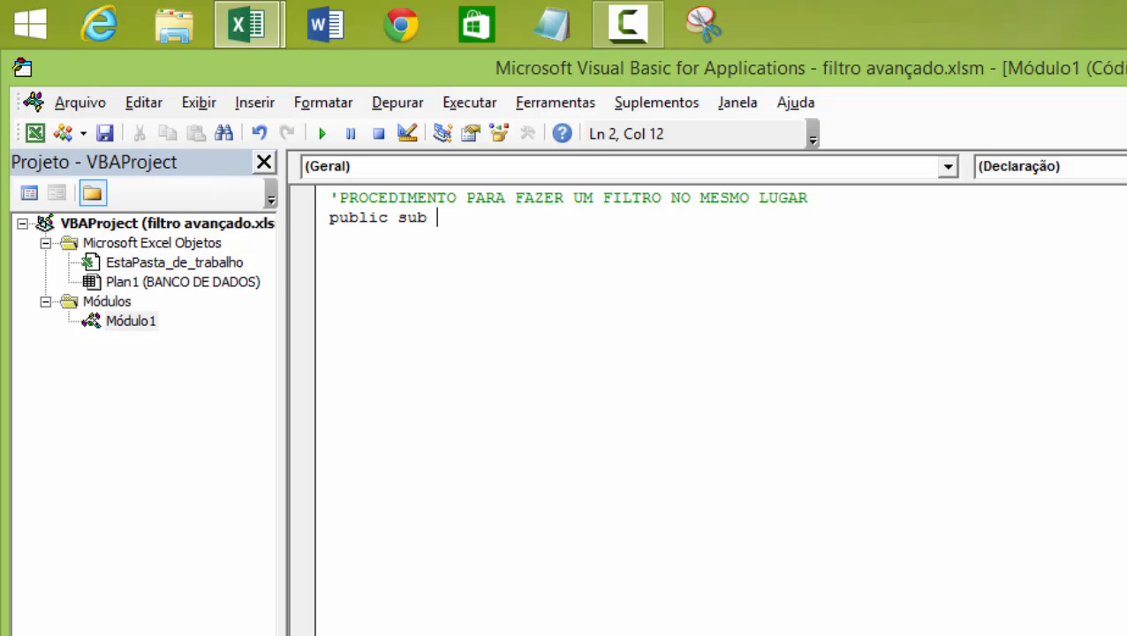
pyautogui.write(' Filtro')
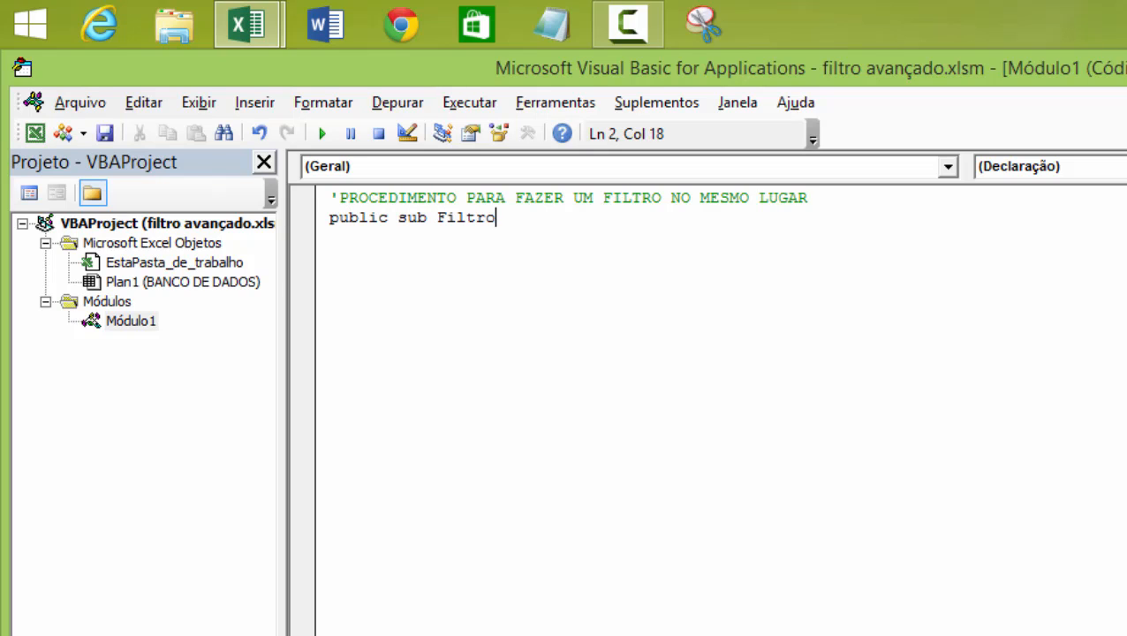
pyautogui.write('MesmoLu')
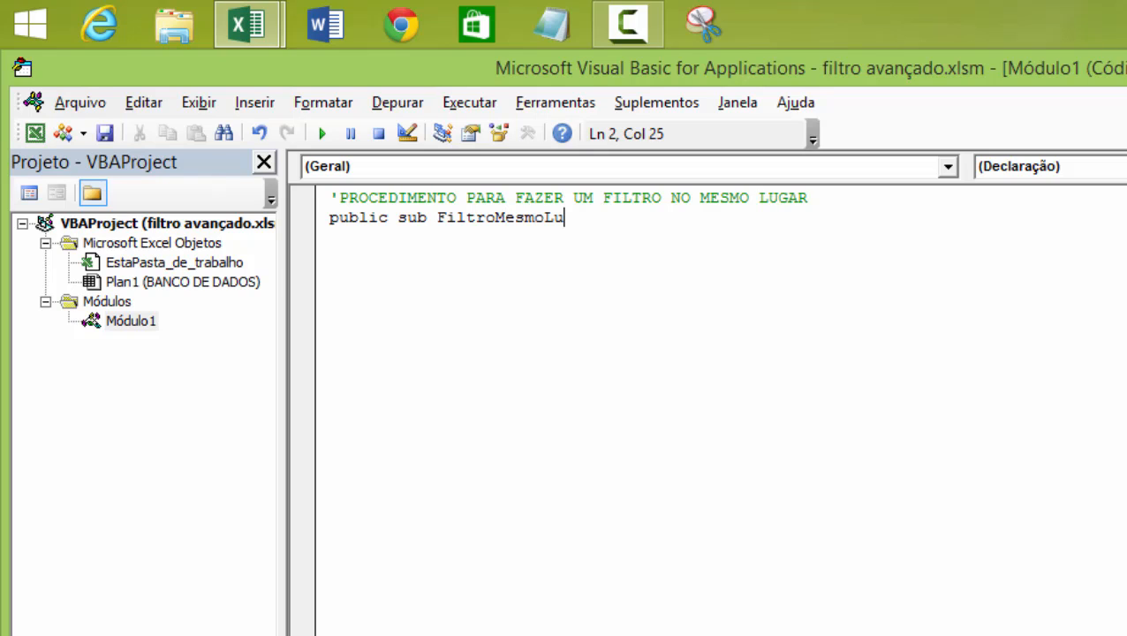
pyautogui.write('gar()')
pyautogui.press('Return')
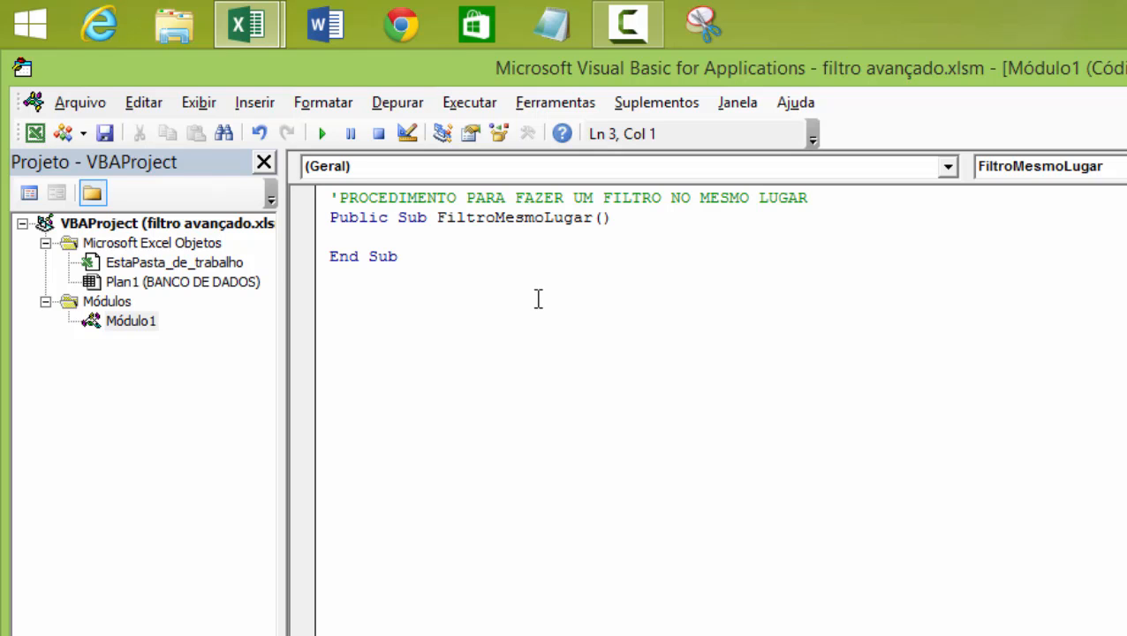
# Return to the worksheet and examine the criterios range C2:E3 and the database header cells A6 and J6.
pyautogui.click(249, 24)
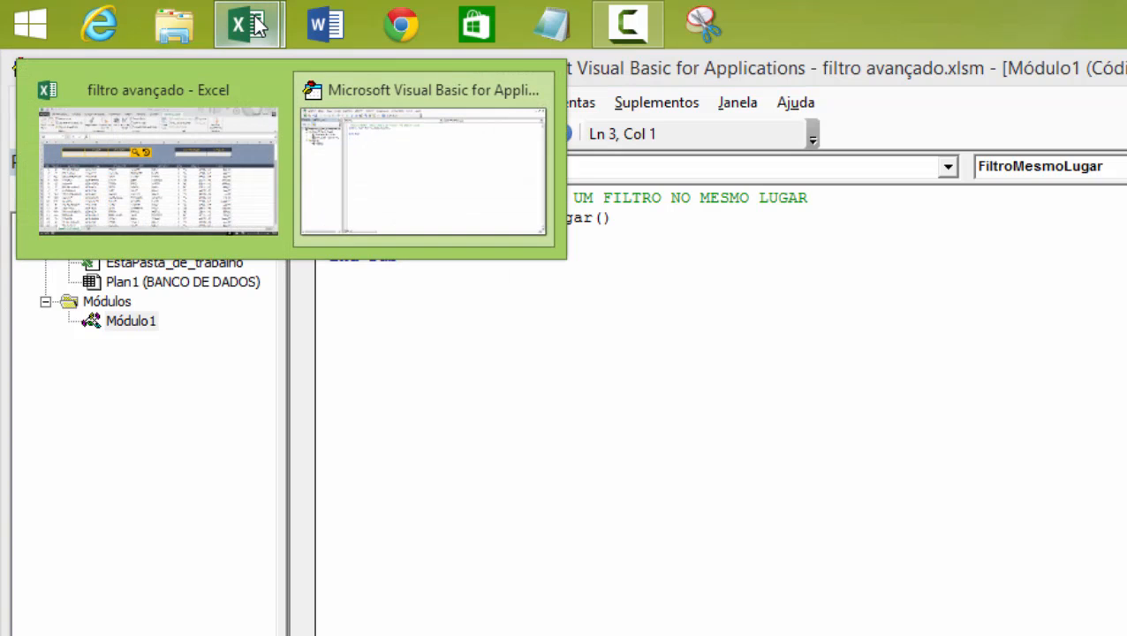
pyautogui.click(165, 161)
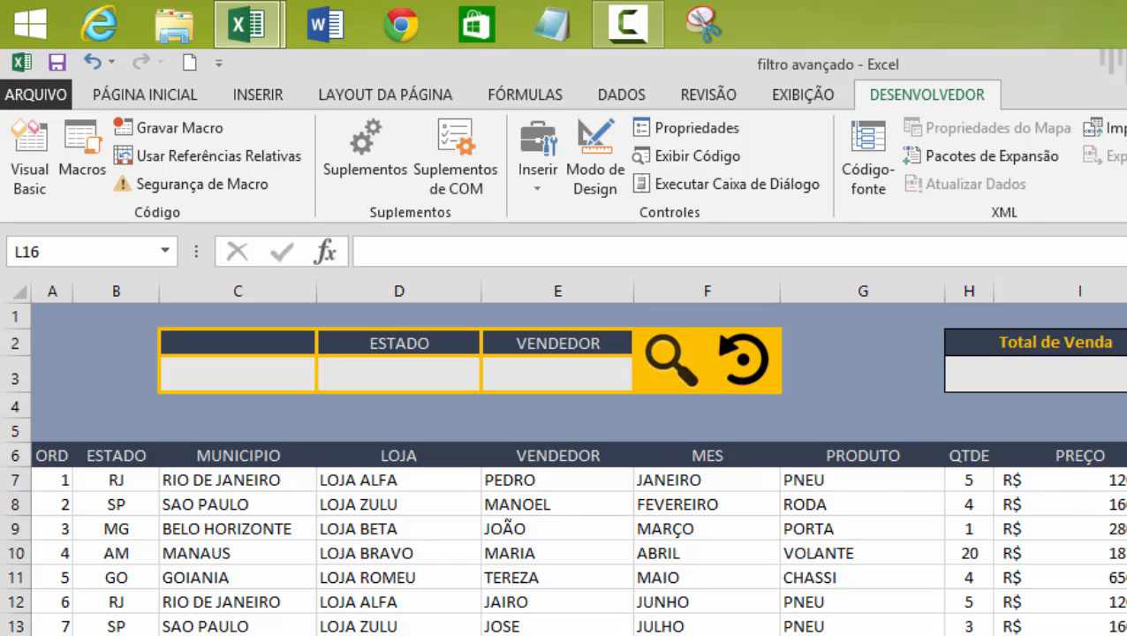
pyautogui.moveTo(249, 340); pyautogui.dragTo(558, 374)
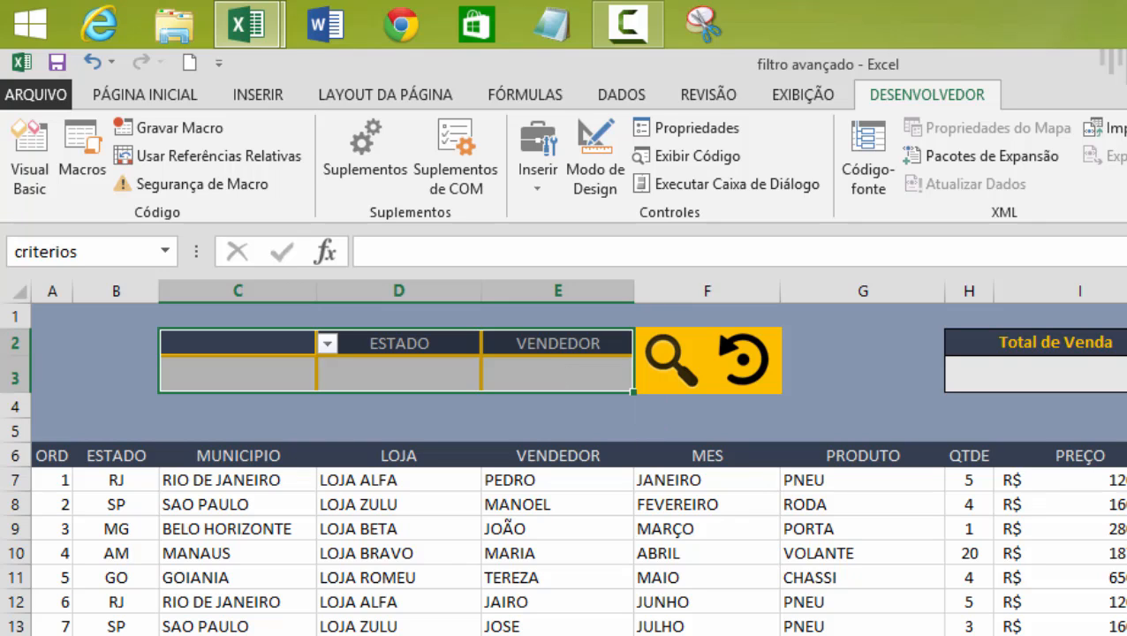
pyautogui.click(557, 634)
pyautogui.click(216, 342)
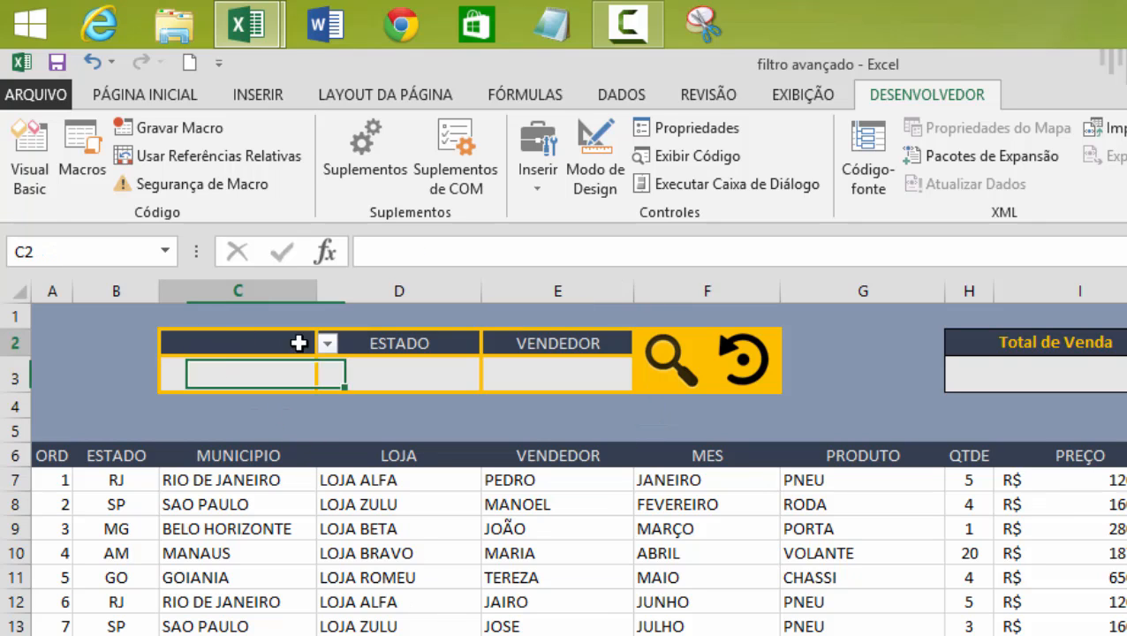
pyautogui.moveTo(298, 343); pyautogui.dragTo(556, 370)
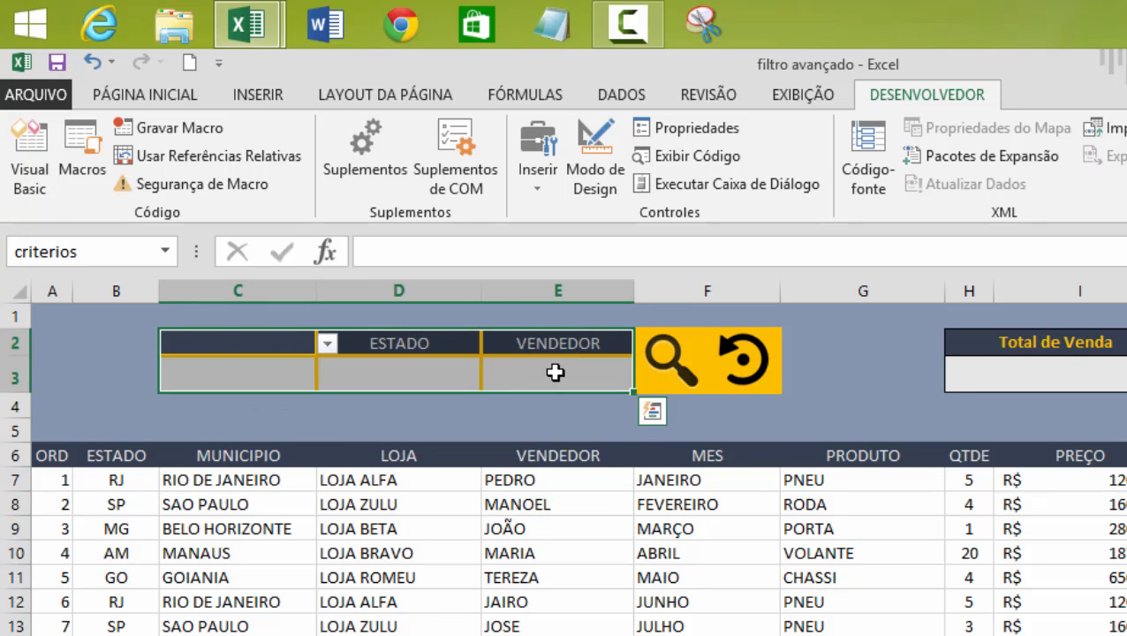
pyautogui.click(53, 455)
pyautogui.click(60, 251)
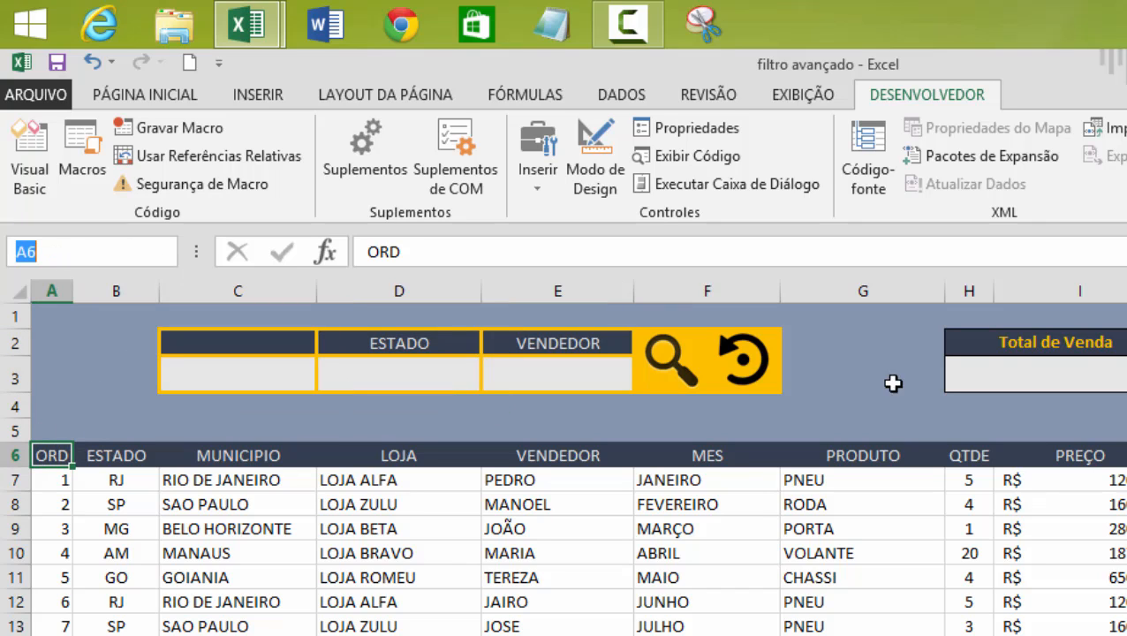
pyautogui.write('J6')
pyautogui.press('Return')
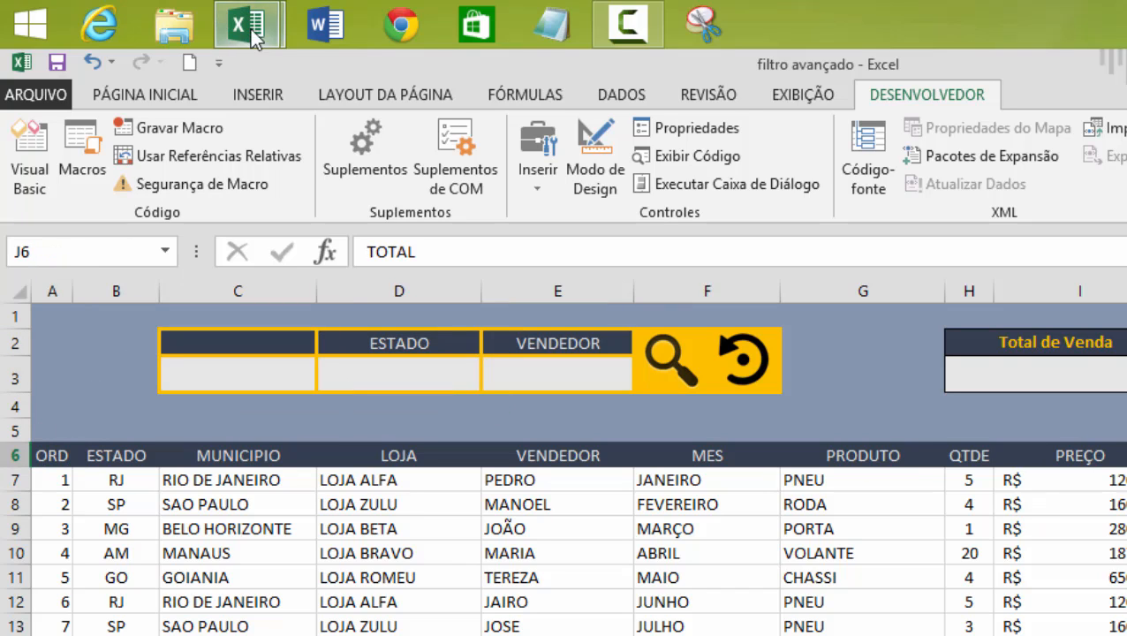
# Return to the VBA module and begin the FiltroMesmoLugar body with the database range reference Plan1.Range("A6:J150").
pyautogui.moveTo(250, 28)
pyautogui.click(372, 183)
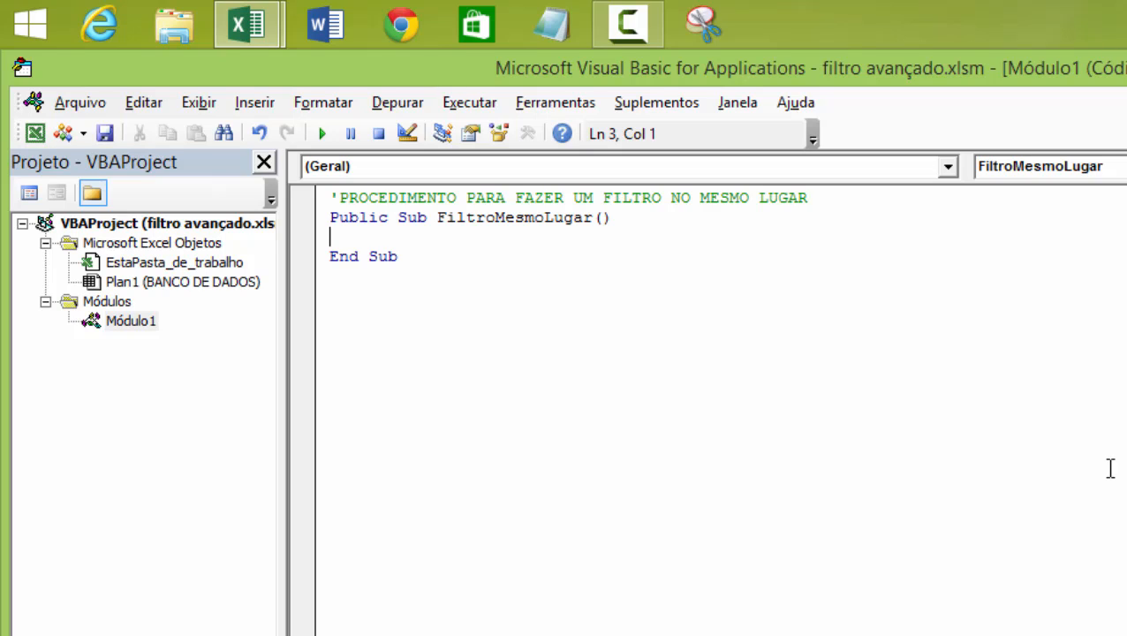
pyautogui.write('plan1.ra')
pyautogui.press('Tab')
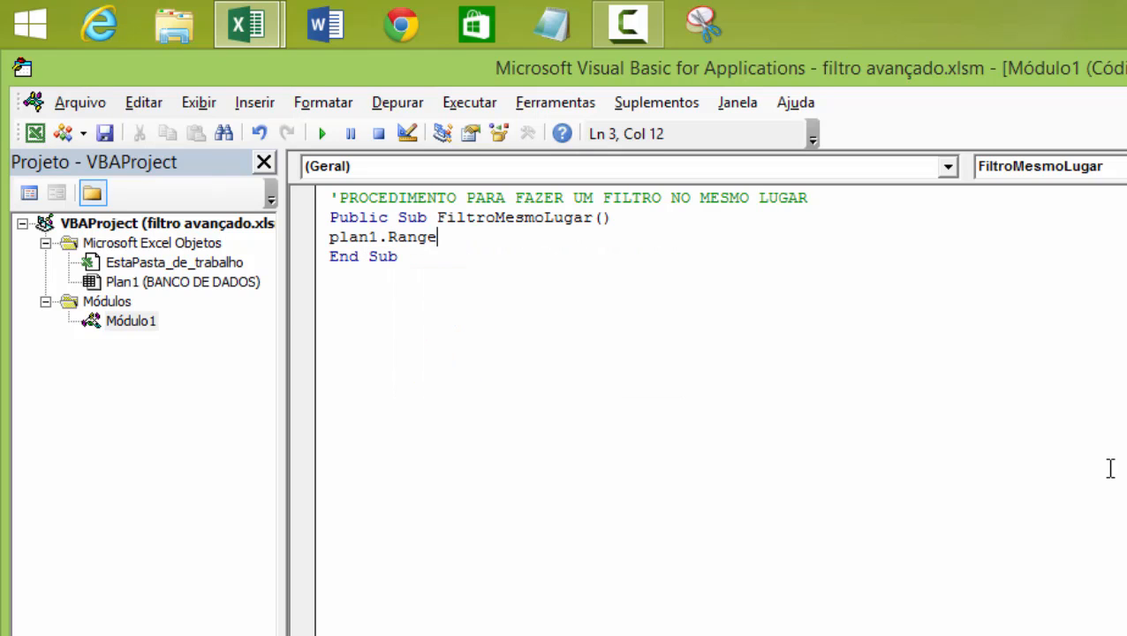
pyautogui.write('("')
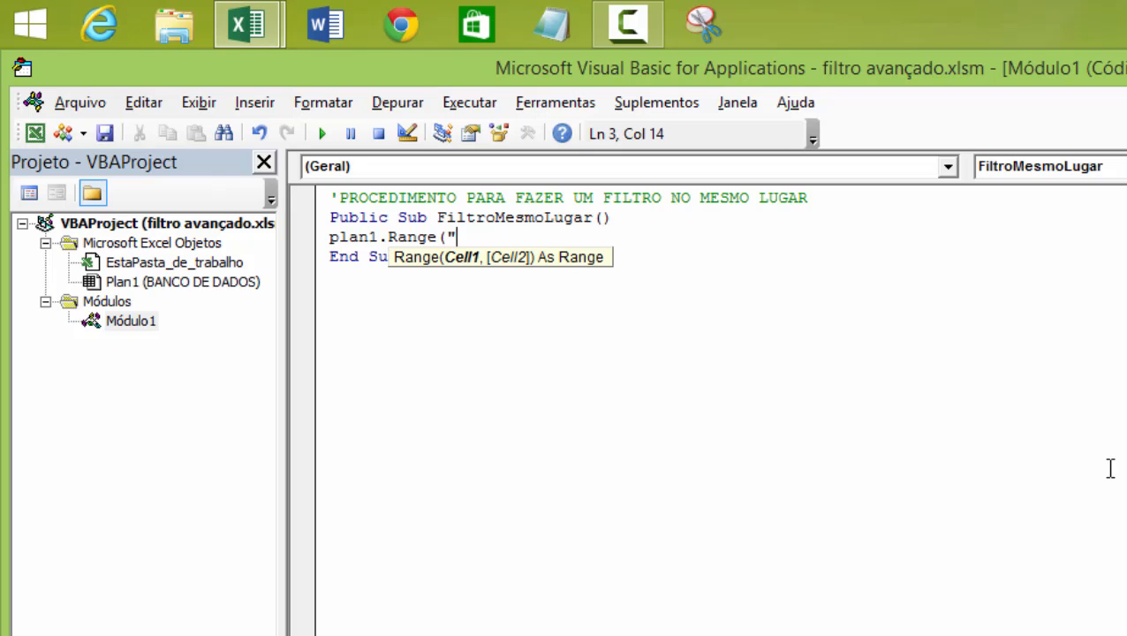
pyautogui.write('A6:J150')
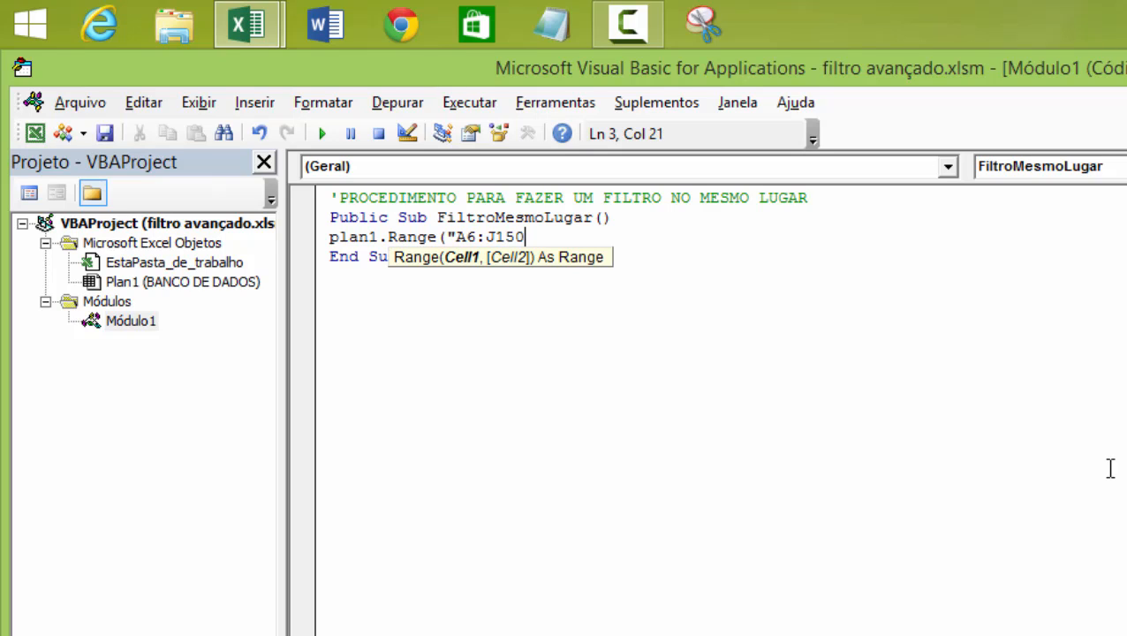
pyautogui.write('")')
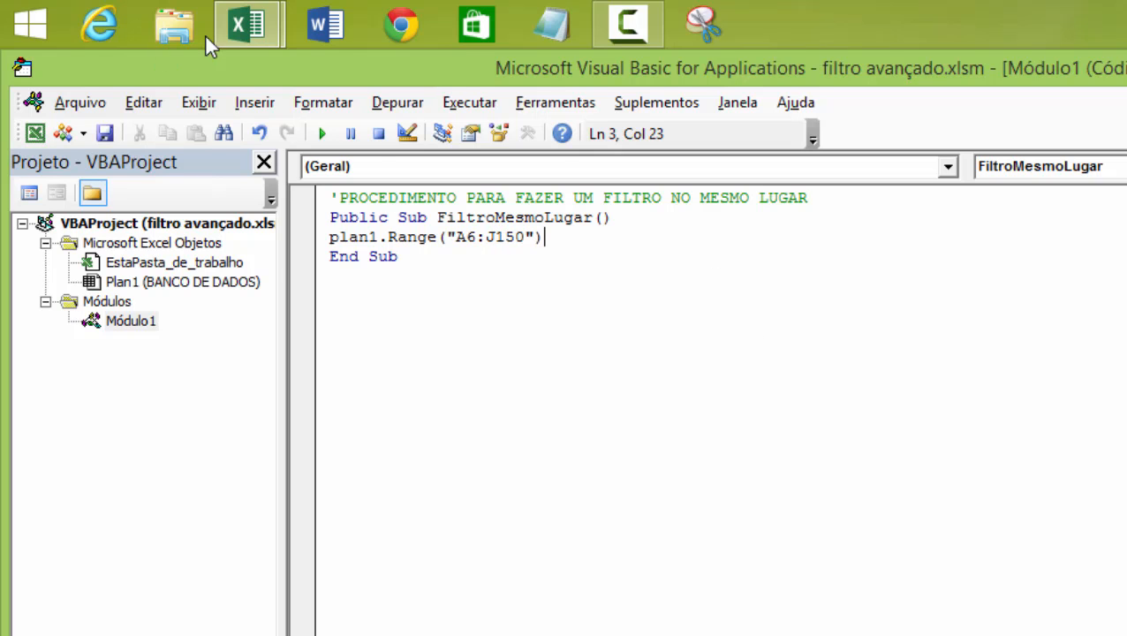
# Check the worksheet layout, and append the AdvancedFilter method to the Plan1 range reference in FiltroMesmoLugar.
pyautogui.moveTo(267, 36)
pyautogui.click(89, 181)
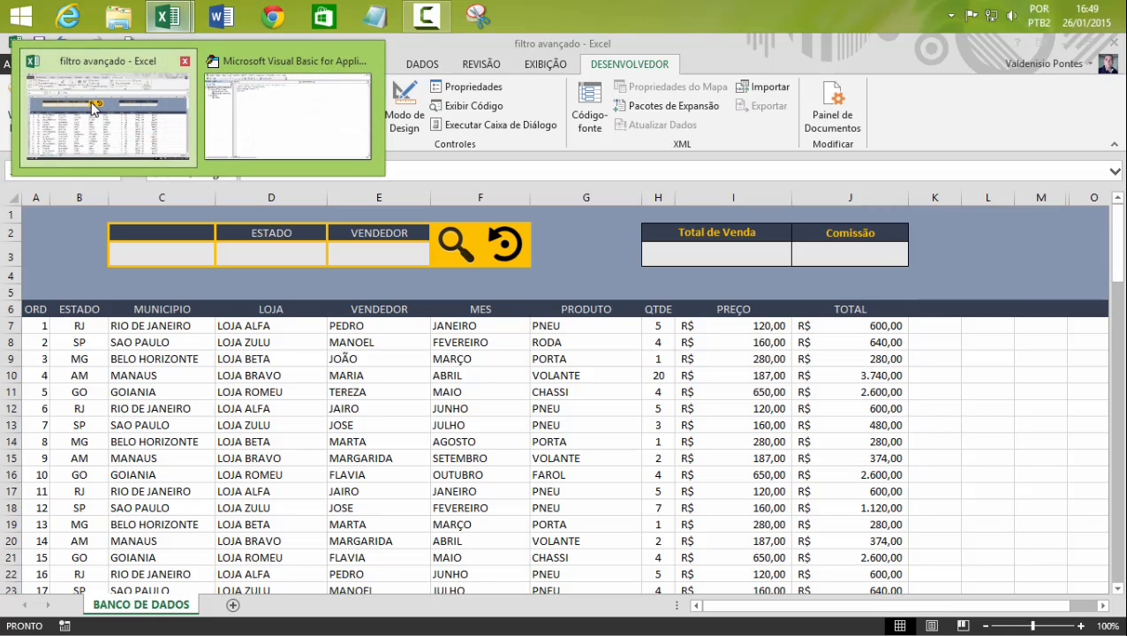
pyautogui.moveTo(168, 15)
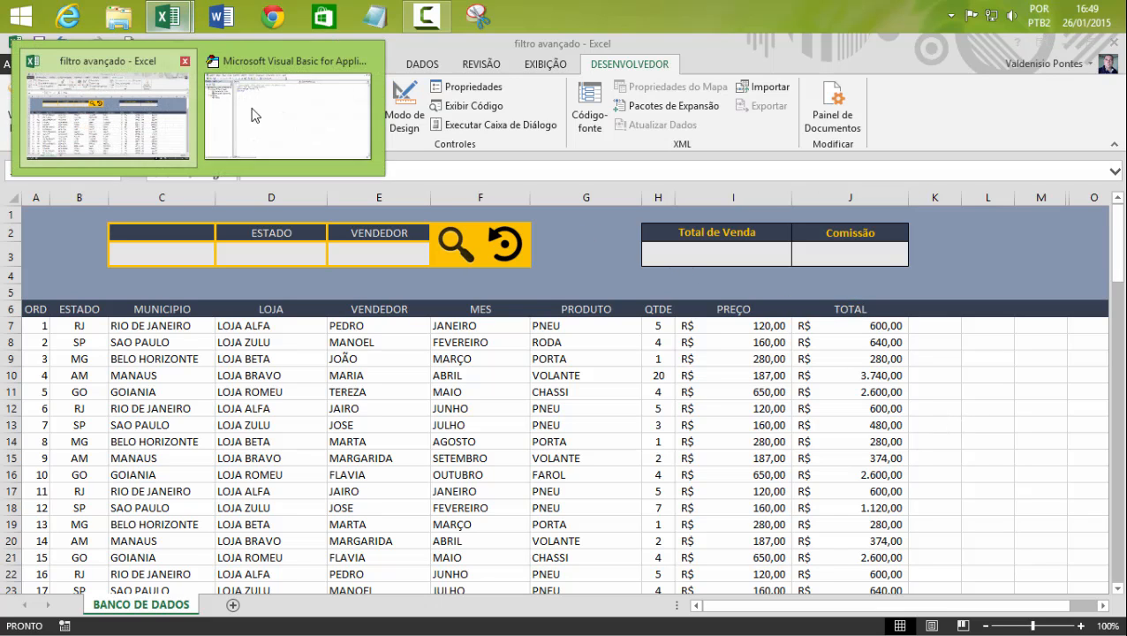
pyautogui.click(265, 106)
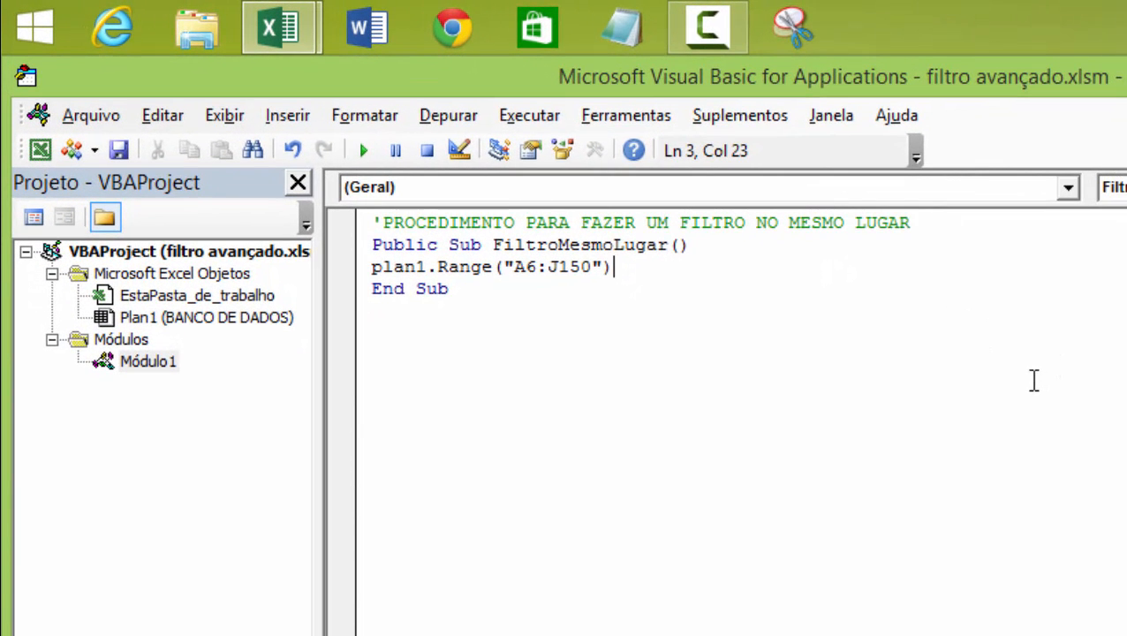
pyautogui.write('.')
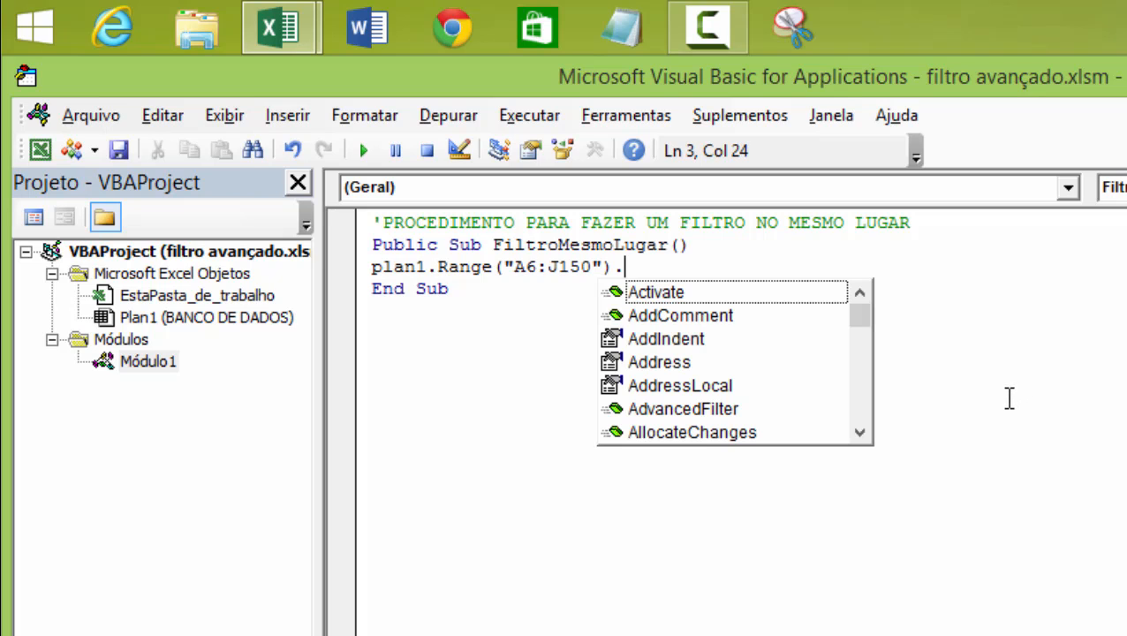
pyautogui.write('ADV')
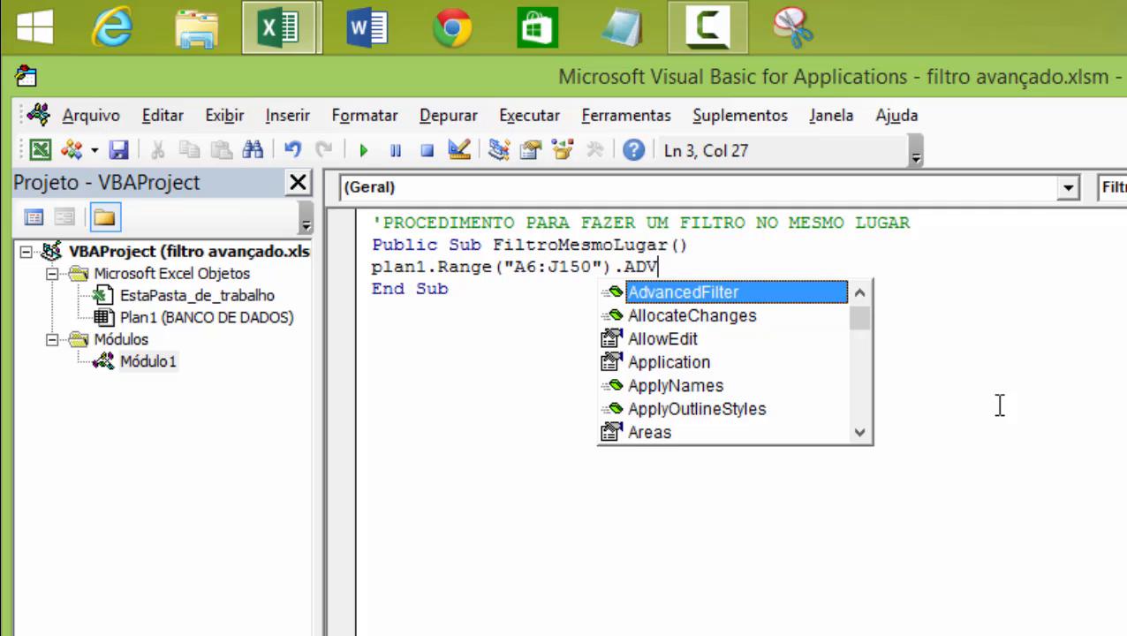
pyautogui.press('Tab')
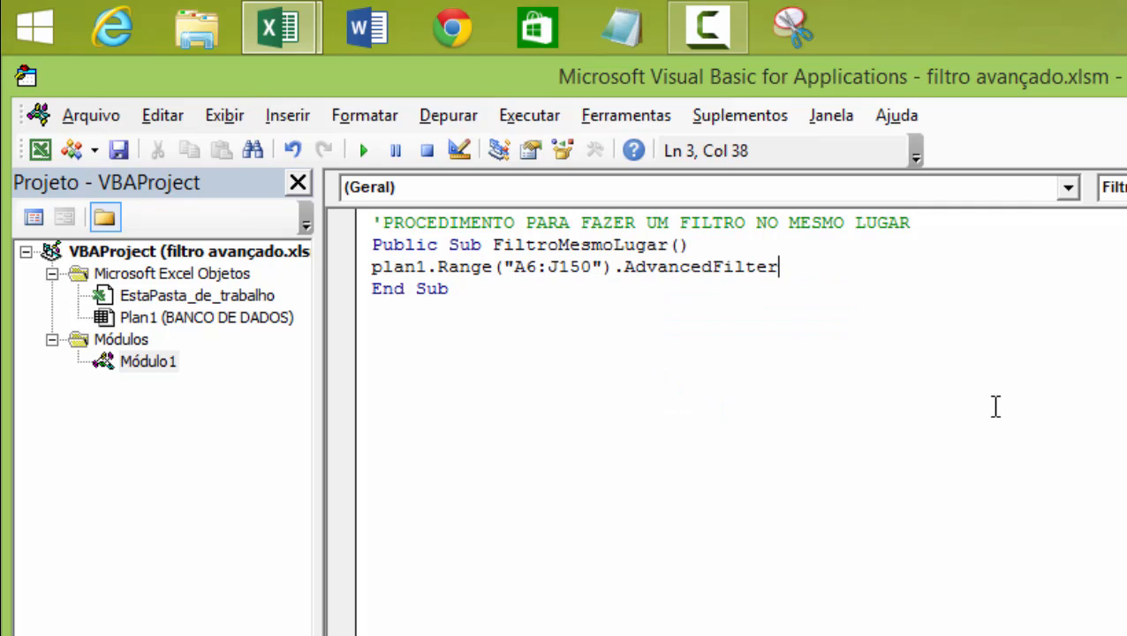
# Add the argument Action:=xlFilterInPlace to the AdvancedFilter call and continue the statement on a new line with a comma and underscore.
pyautogui.write('Ac')
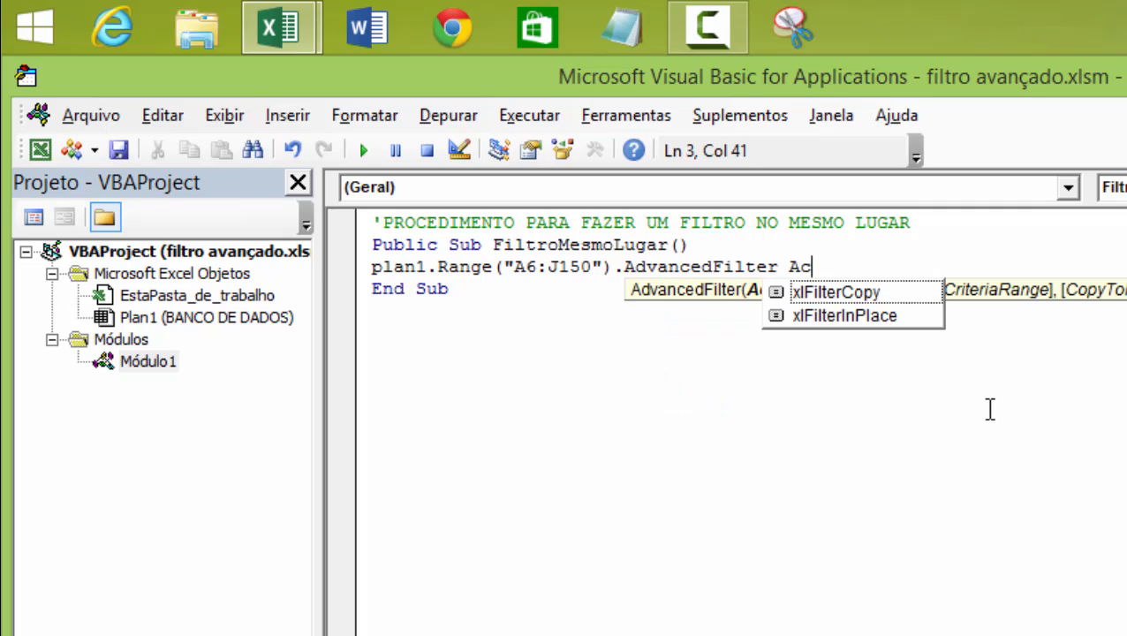
pyautogui.write('tion:')
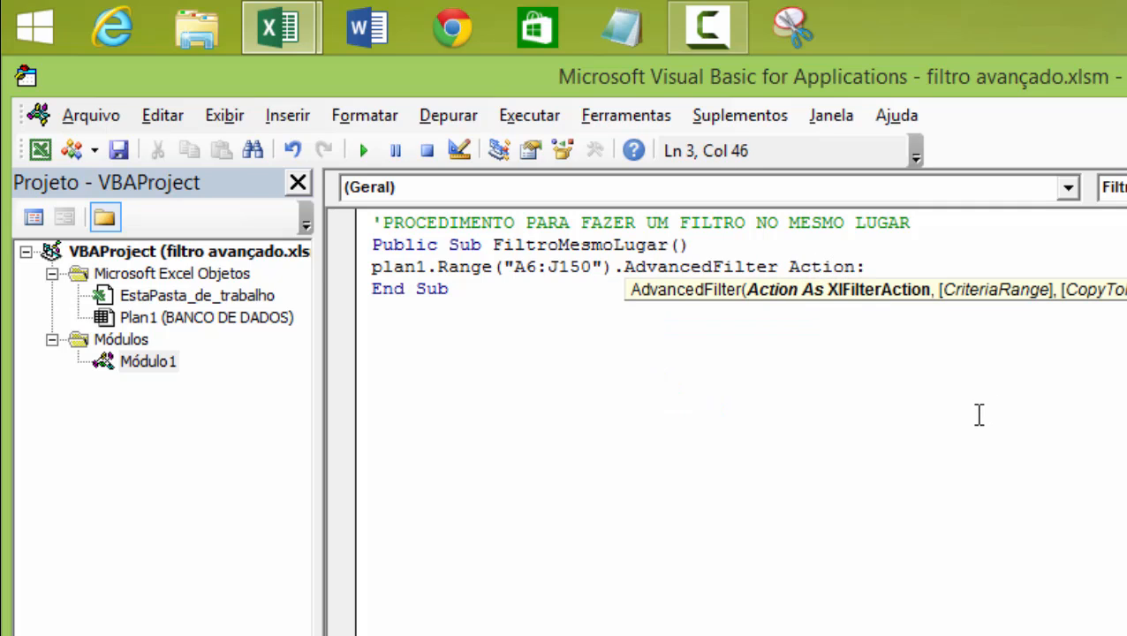
pyautogui.write('=')
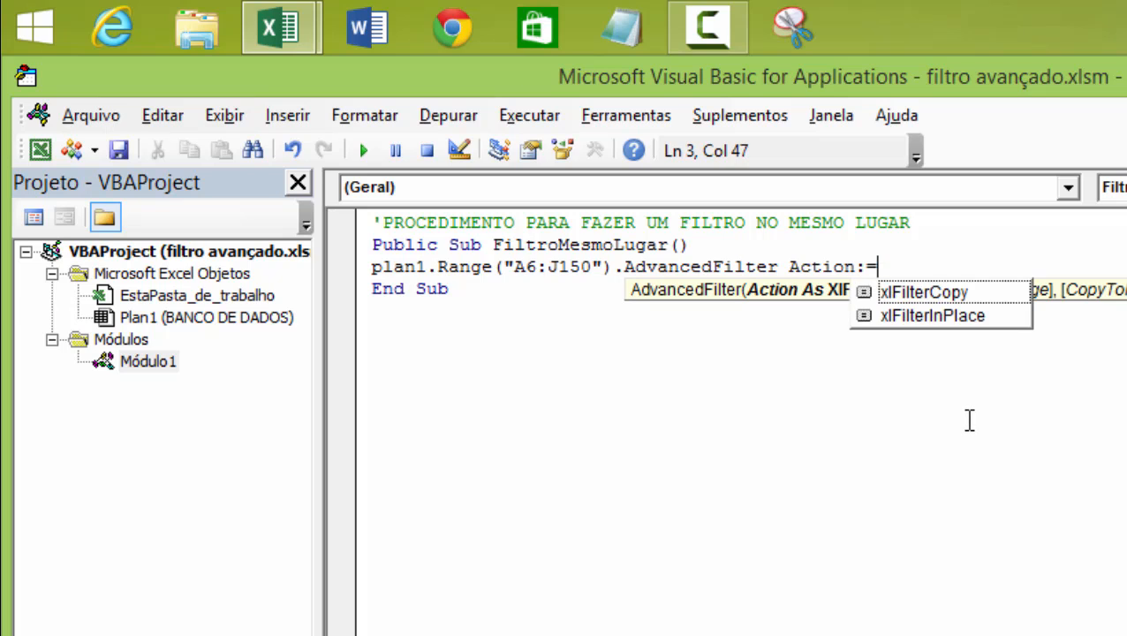
pyautogui.press('Down')
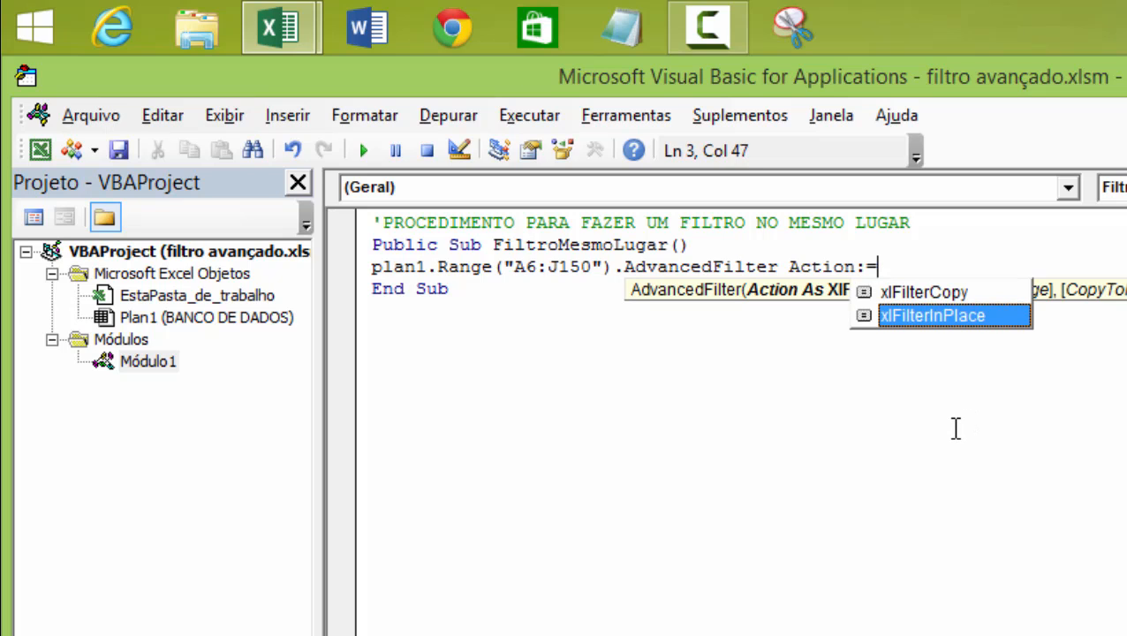
pyautogui.press('Tab')
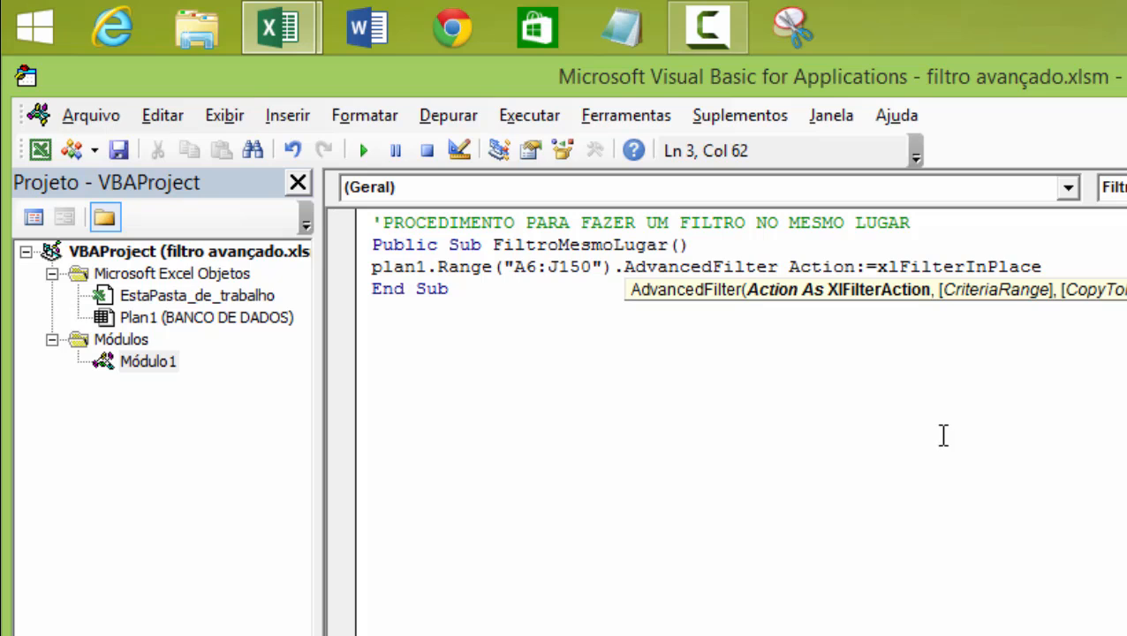
pyautogui.write(', _')
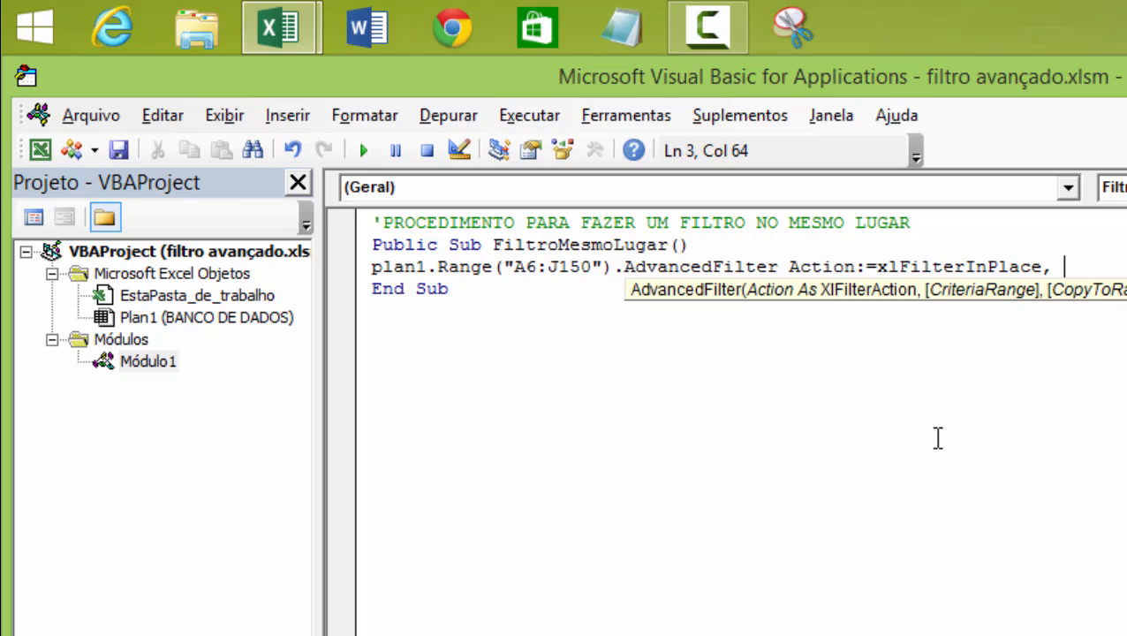
pyautogui.press('Return')
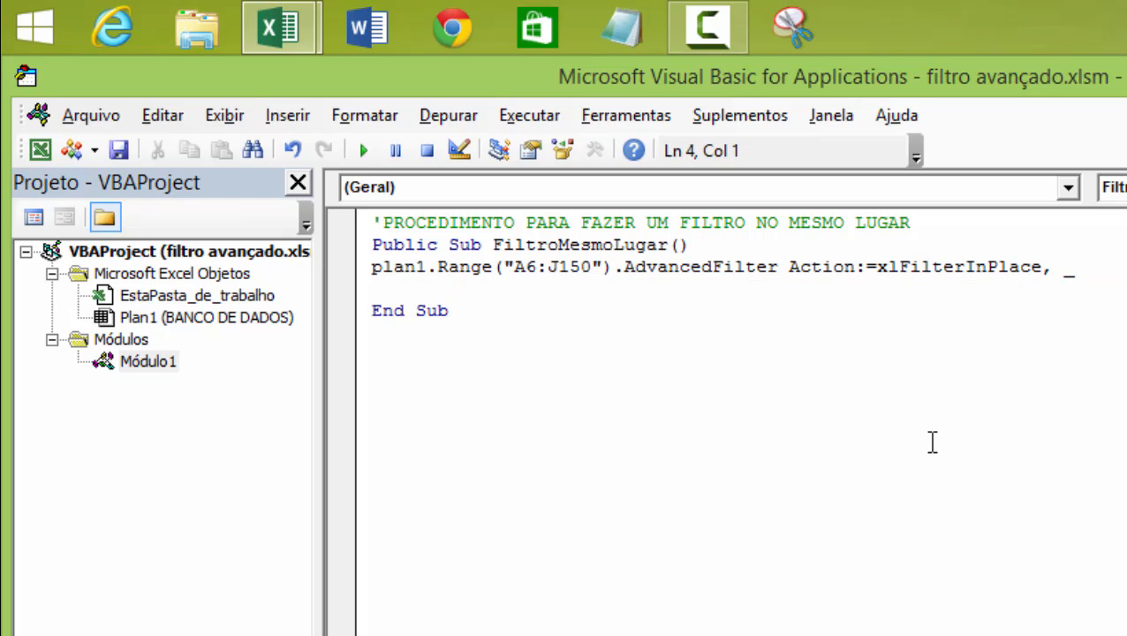
# Add the argument CriteriaRange:=Plan1.Range("criterios") on the continuation line, followed by a comma.
pyautogui.write('CriteriaR')
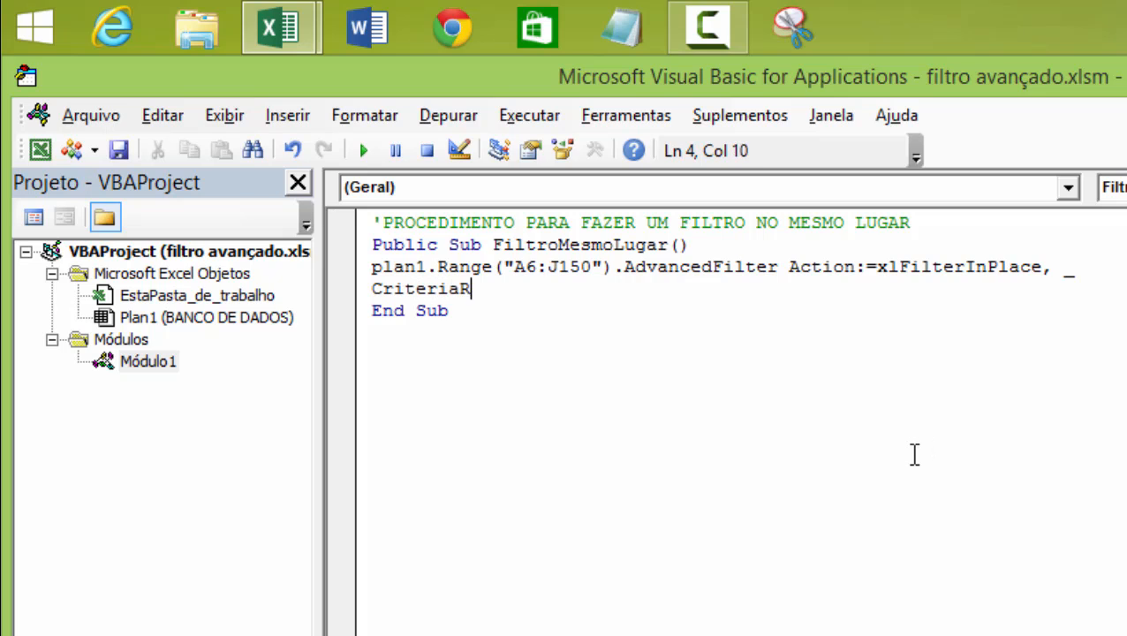
pyautogui.write('ange:=')
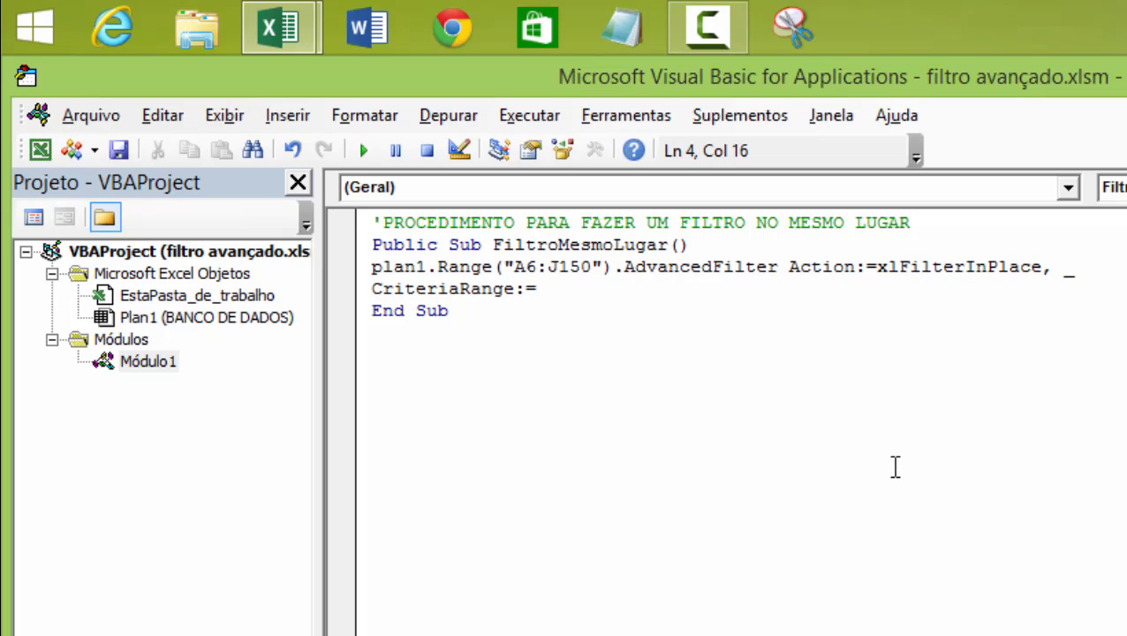
pyautogui.write('plan1.ra')
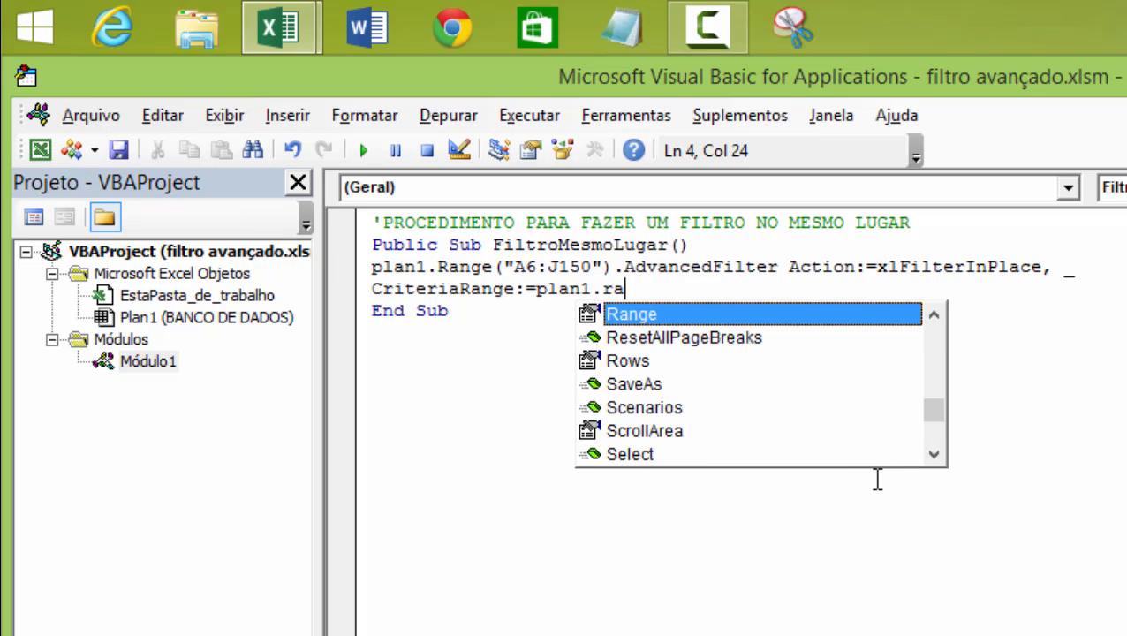
pyautogui.press('Tab')
pyautogui.write('(')
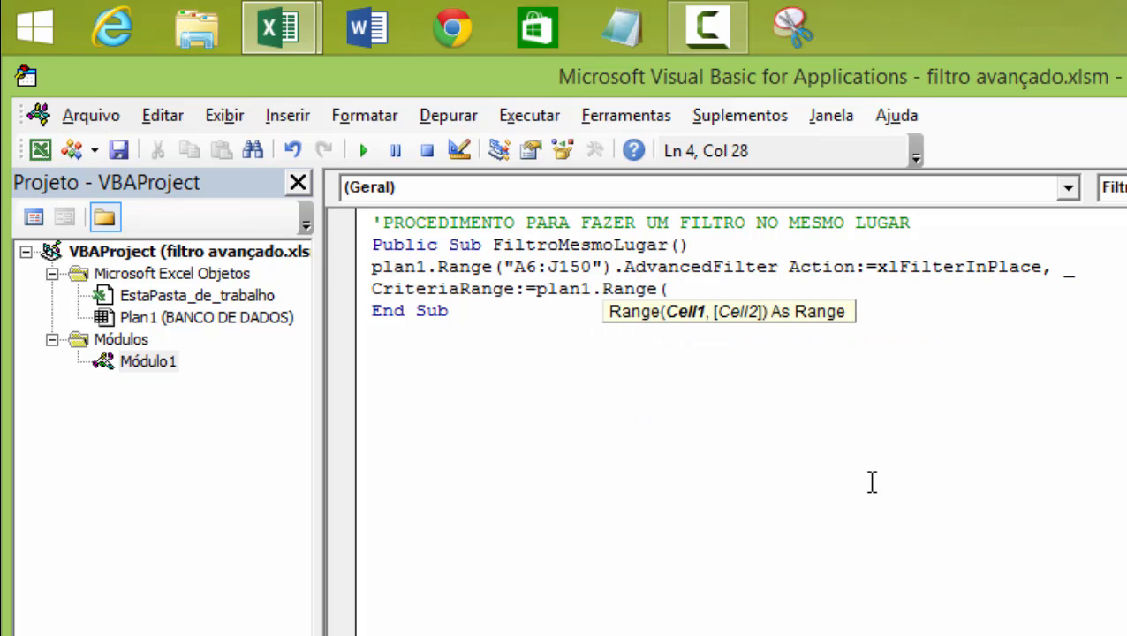
pyautogui.write('"criterios"')
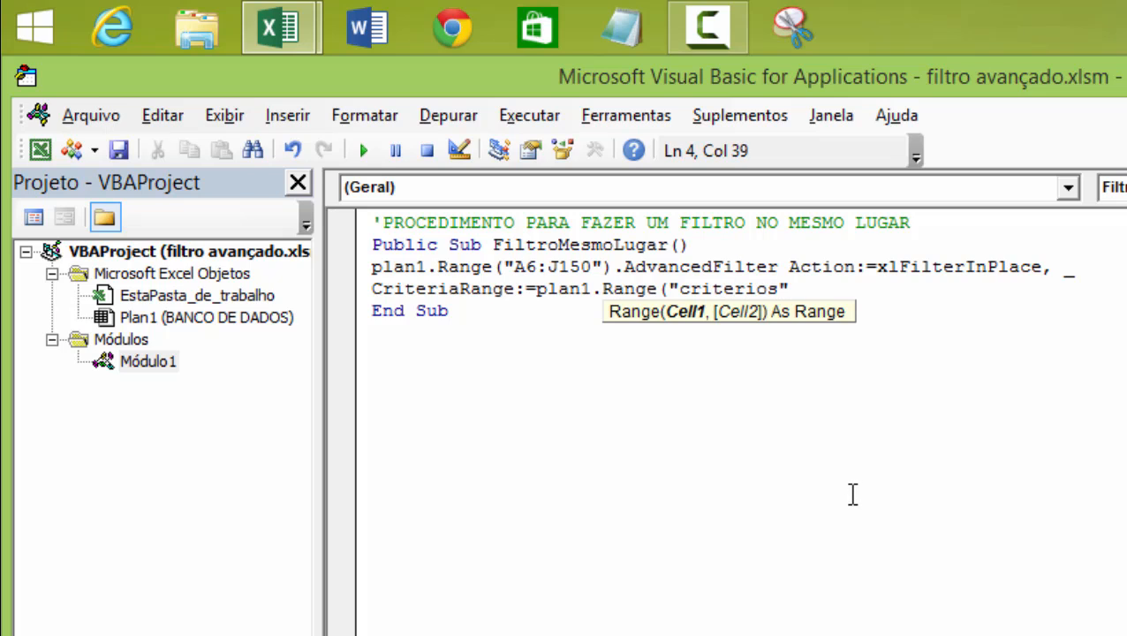
pyautogui.write('),')
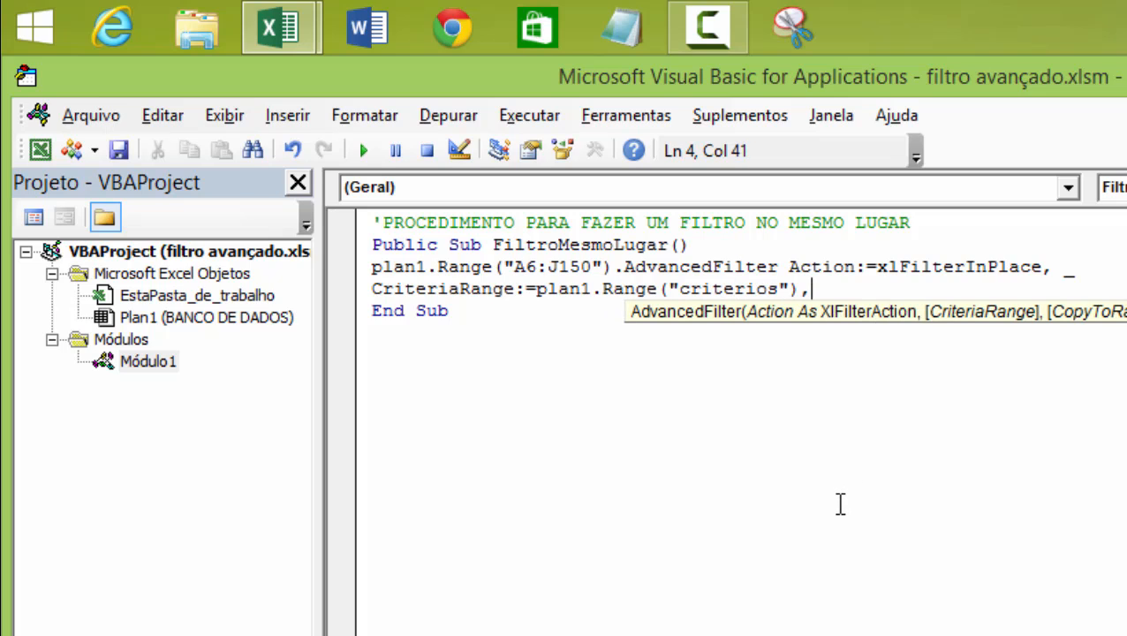
# Complete the AdvancedFilter statement with the argument Unique:=False.
pyautogui.write(' Uniqu')
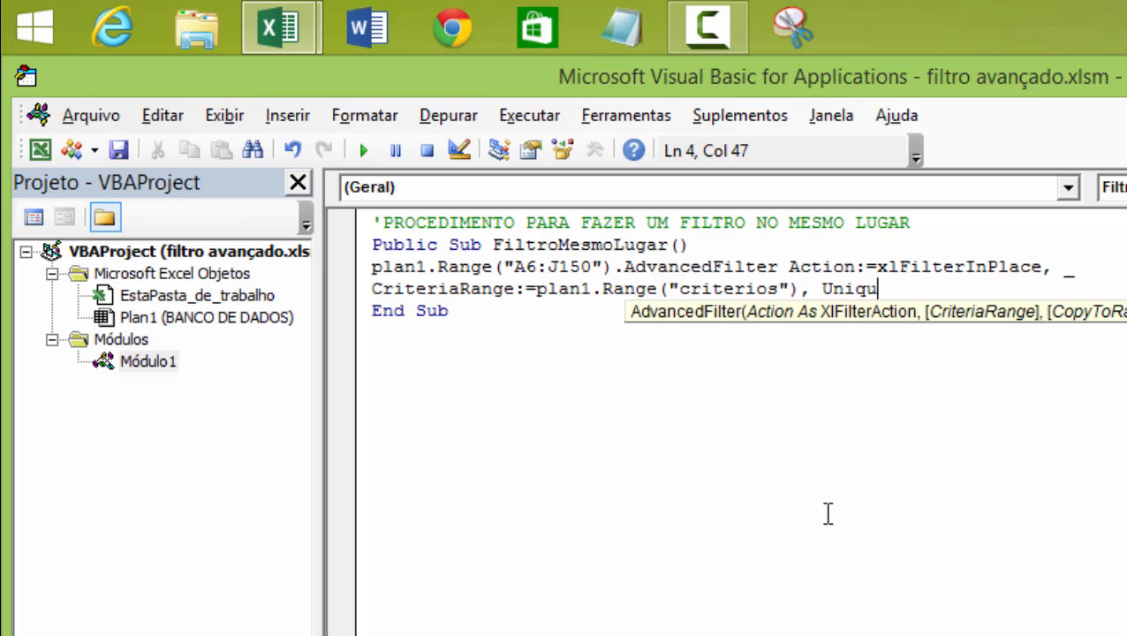
pyautogui.write('e:=false')
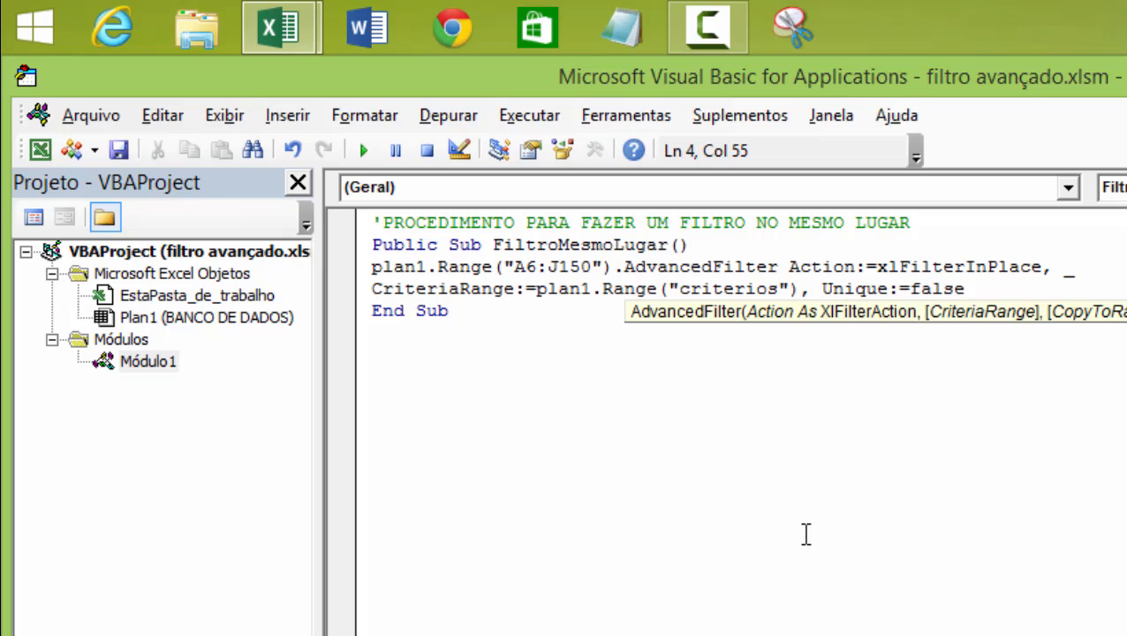
pyautogui.click(806, 438)
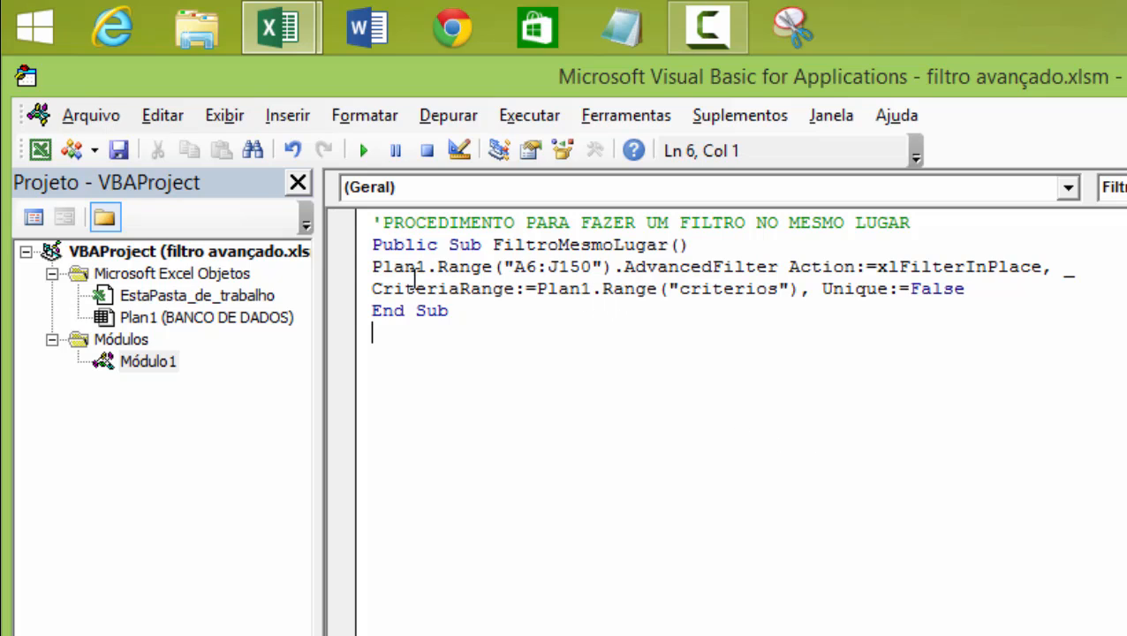
# Review the finished AdvancedFilter statement in FiltroMesmoLugar, checking the range and action line and the criteria range argument.
pyautogui.click(373, 266)
pyautogui.moveTo(425, 266); pyautogui.dragTo(1053, 266)
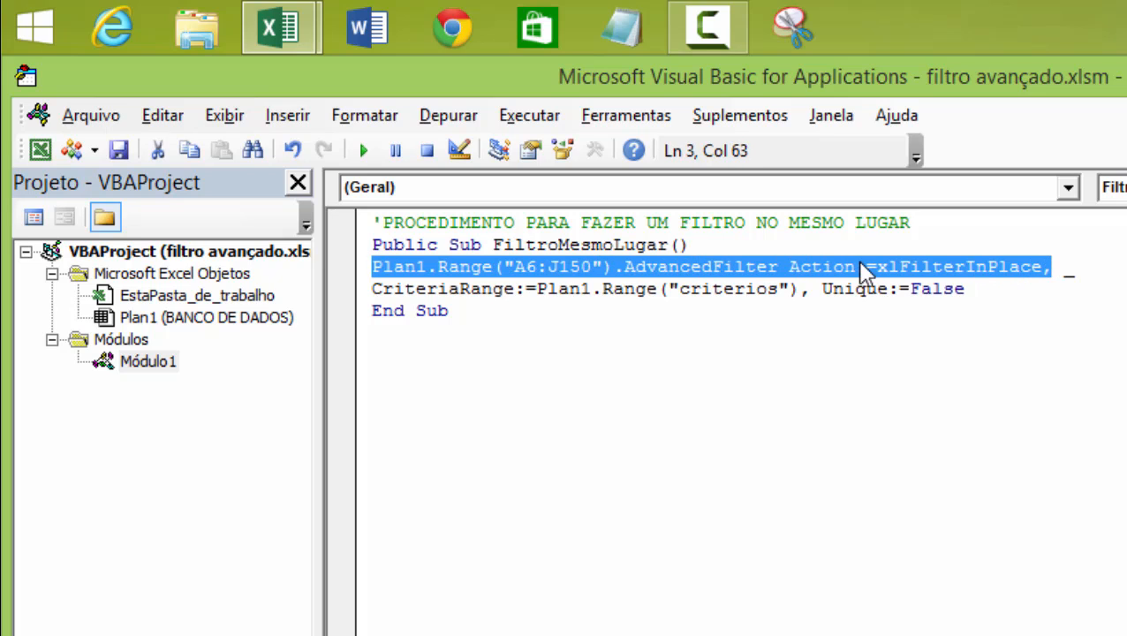
pyautogui.click(834, 267)
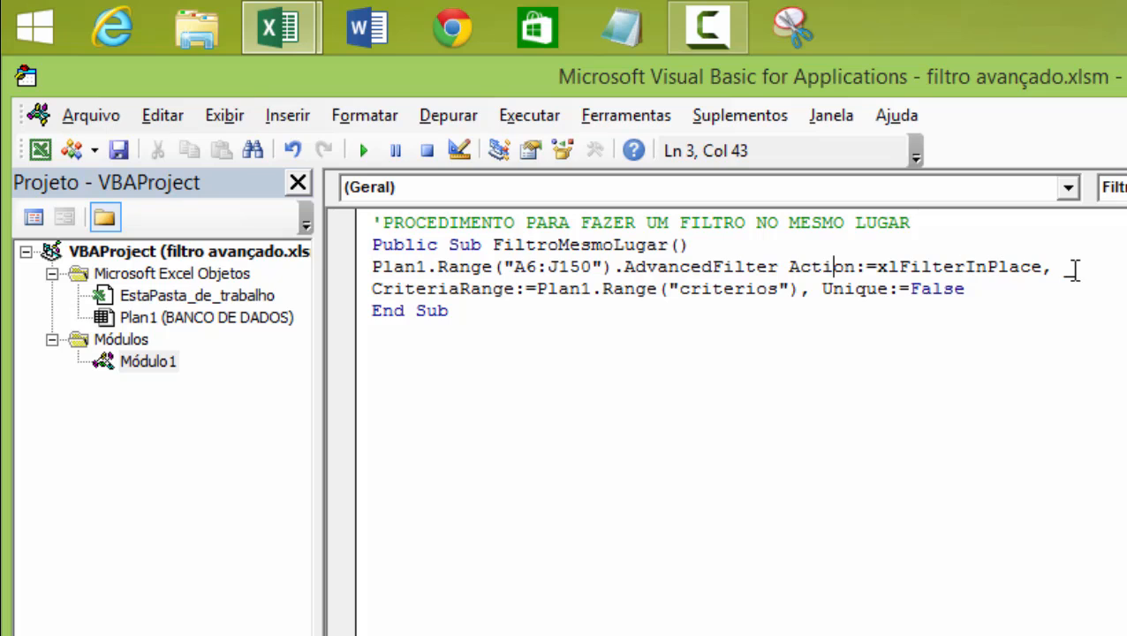
pyautogui.click(372, 288)
pyautogui.moveTo(372, 288); pyautogui.dragTo(792, 290)
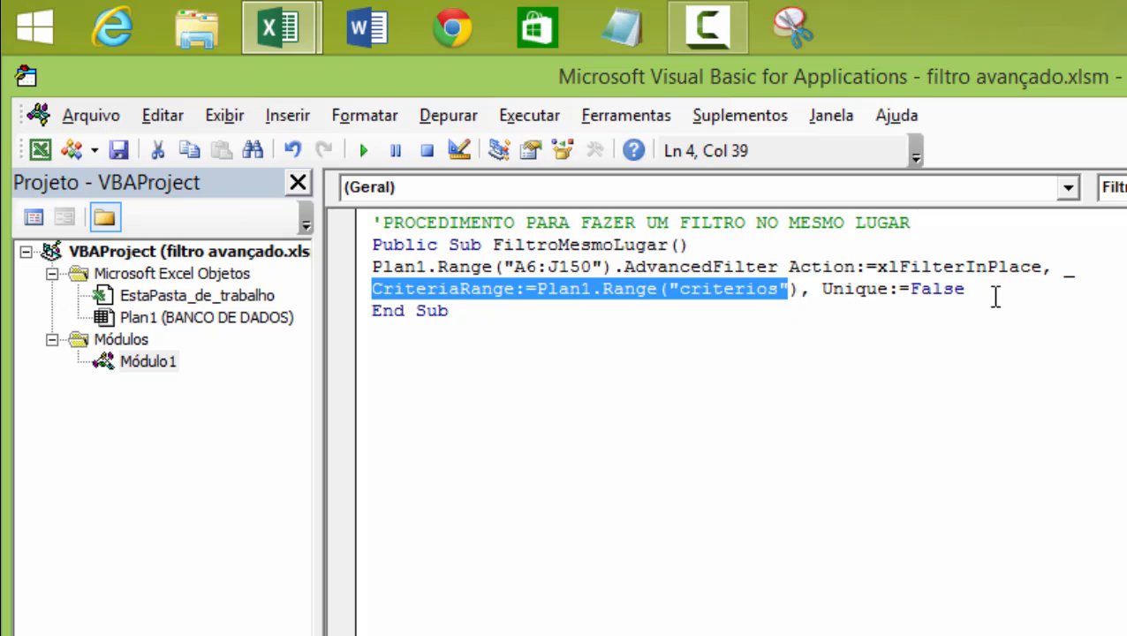
pyautogui.click(994, 290)
pyautogui.click(584, 385)
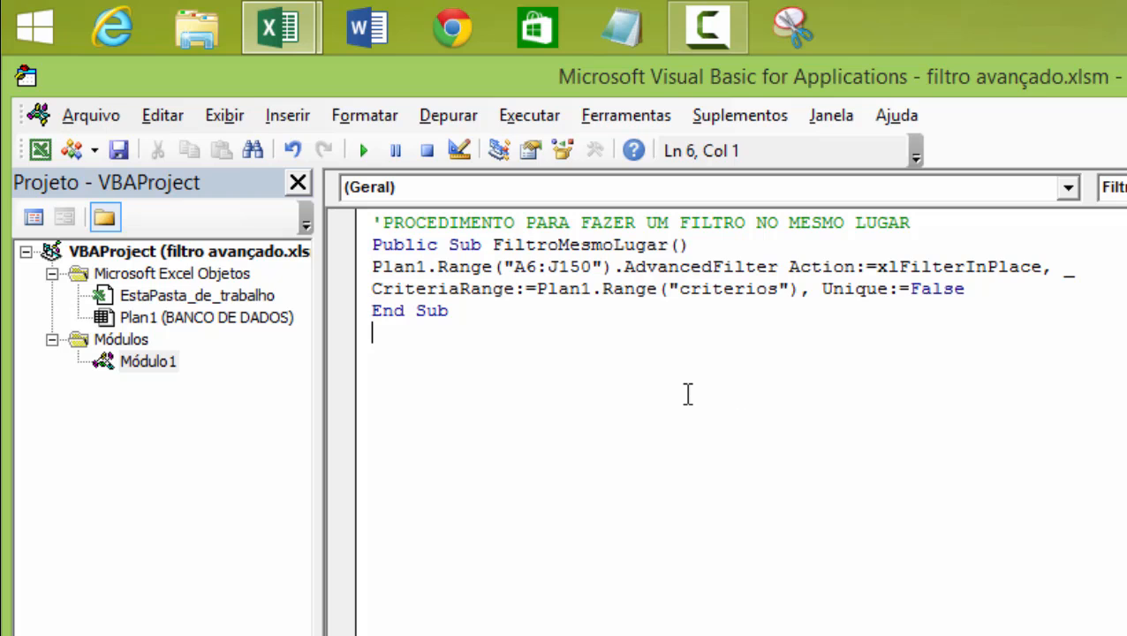
# Duplicate the whole FiltroMesmoLugar procedure with its comment below the original, leaving a blank line, and place the cursor in the copy's comment.
pyautogui.moveTo(370, 221); pyautogui.dragTo(617, 306)
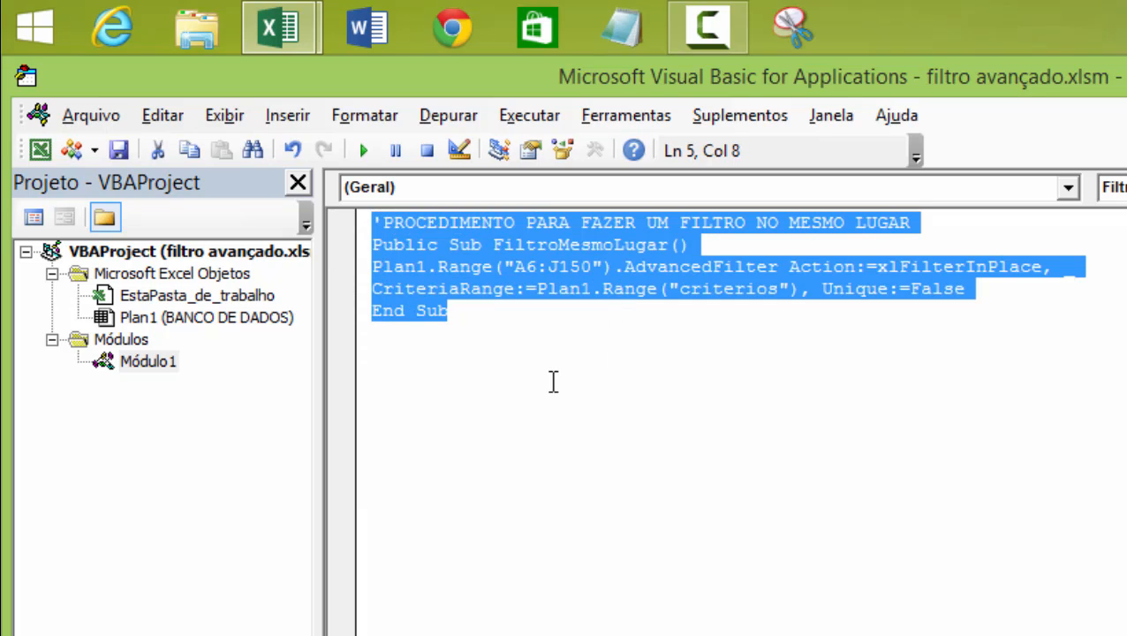
pyautogui.hotkey('ctrl', 'c')
pyautogui.click(536, 389)
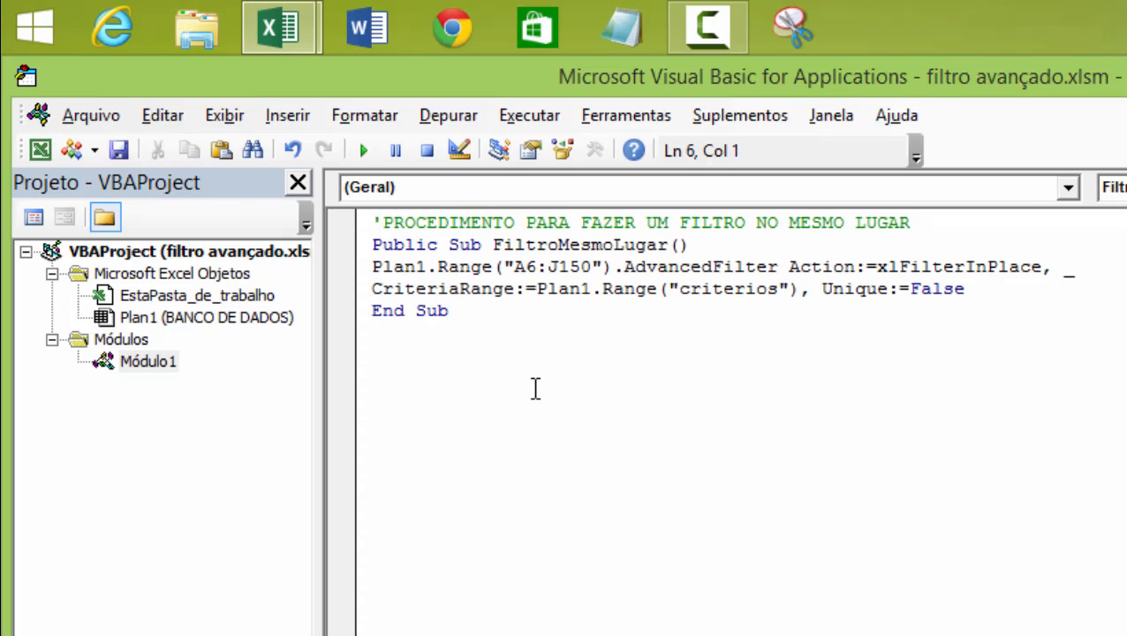
pyautogui.press('Return')
pyautogui.hotkey('ctrl', 'v')
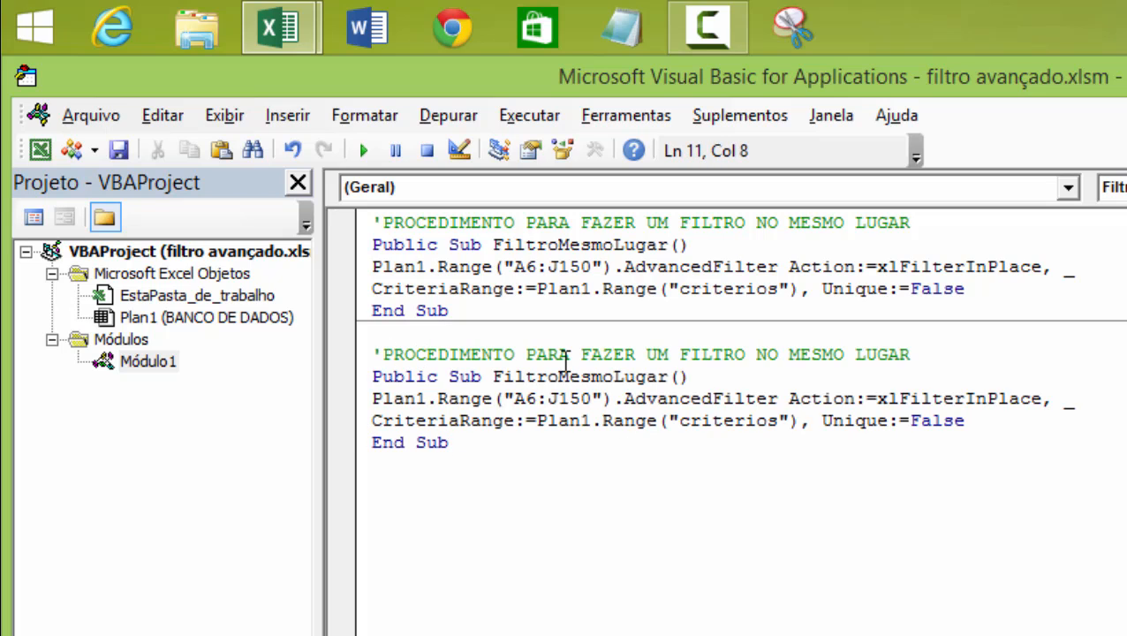
pyautogui.click(585, 354)
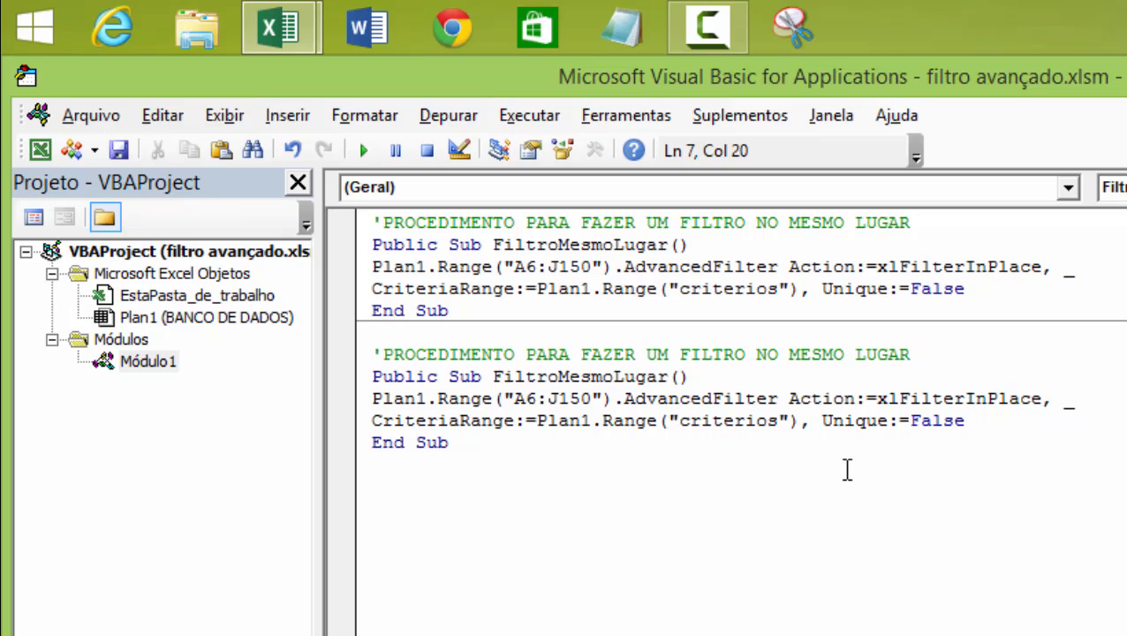
# Replace FAZER with LIMPAR in the comment above the copied procedure.
pyautogui.press('Delete')
pyautogui.press('Delete')
pyautogui.press('Delete')
pyautogui.press('Delete')
pyautogui.press('Delete')
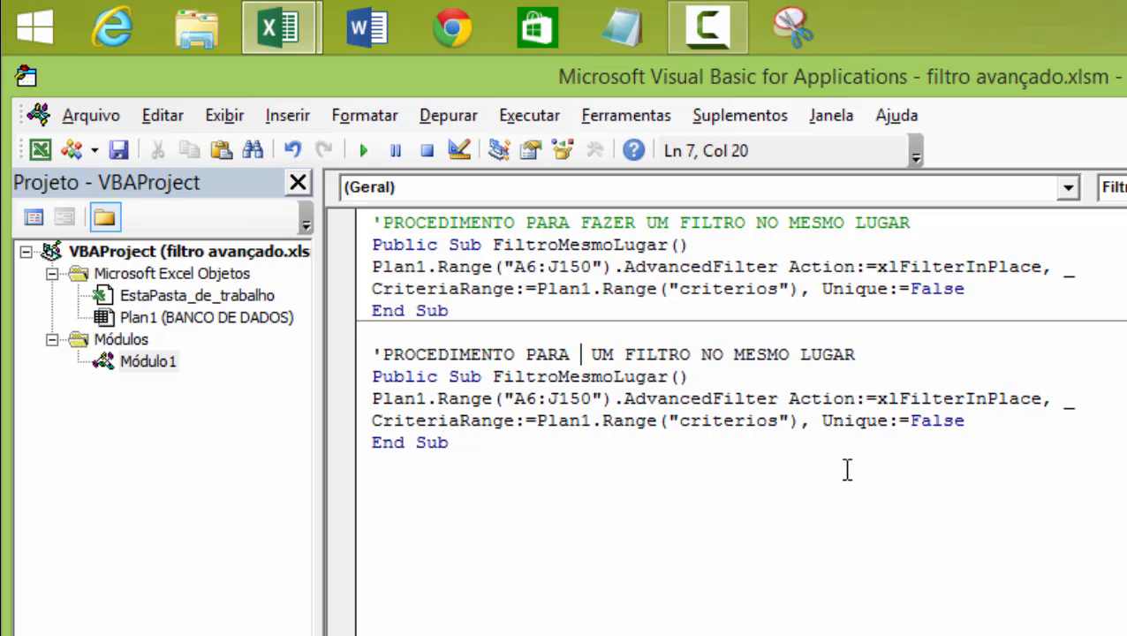
pyautogui.write('LIMPAR')
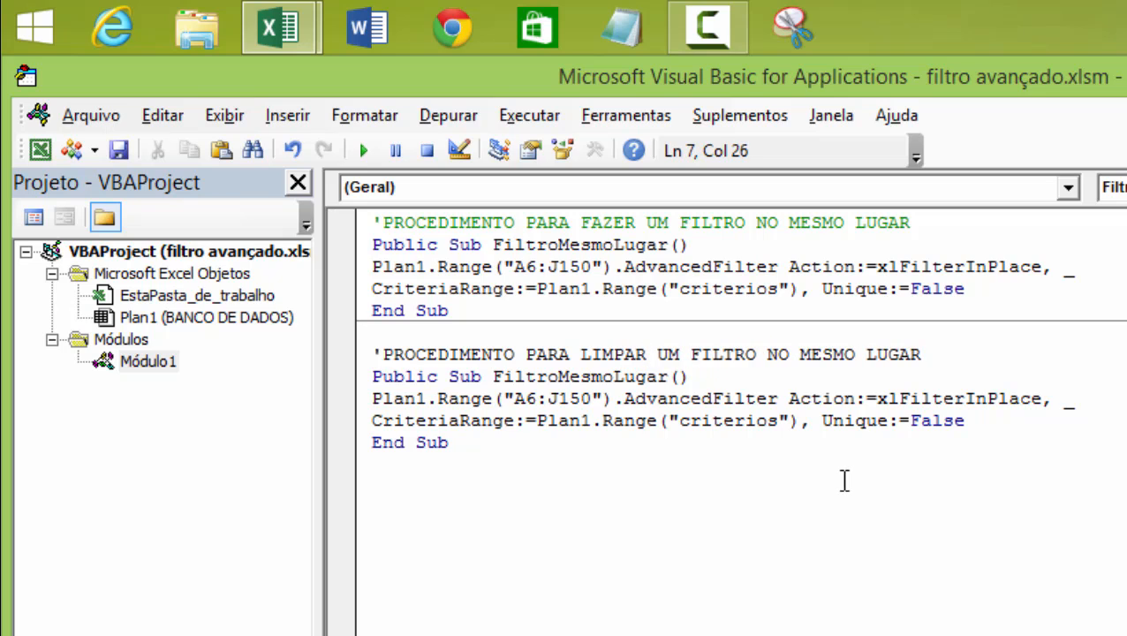
pyautogui.click(855, 486)
# Rename the copied procedure to LimparFiltroMesmoLugar and check the new name.
pyautogui.click(493, 376)
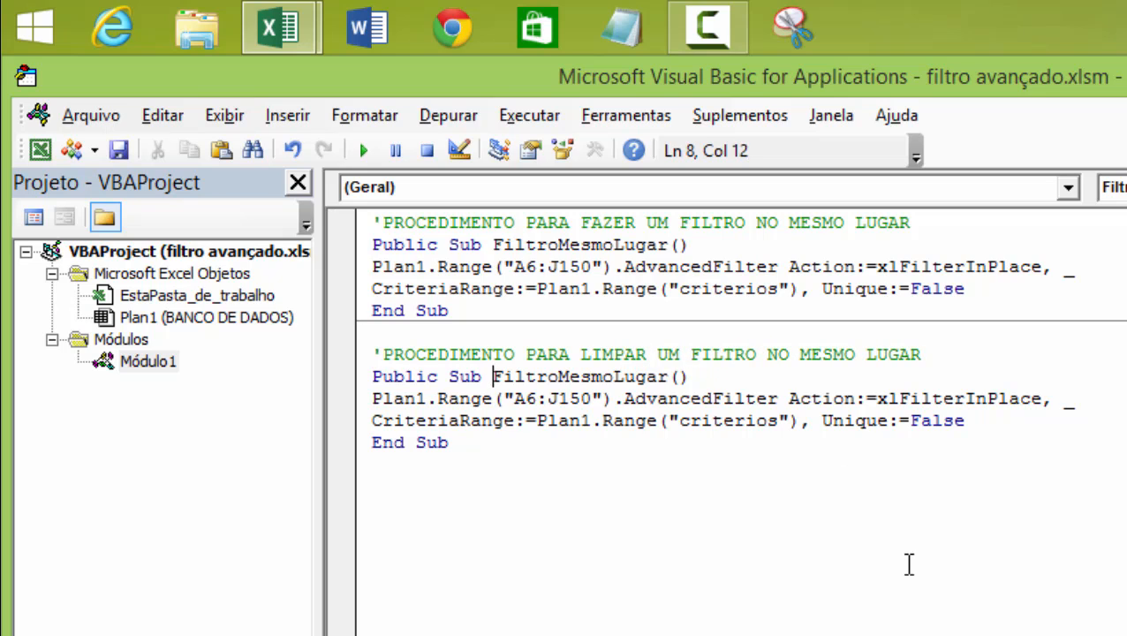
pyautogui.write('Li')
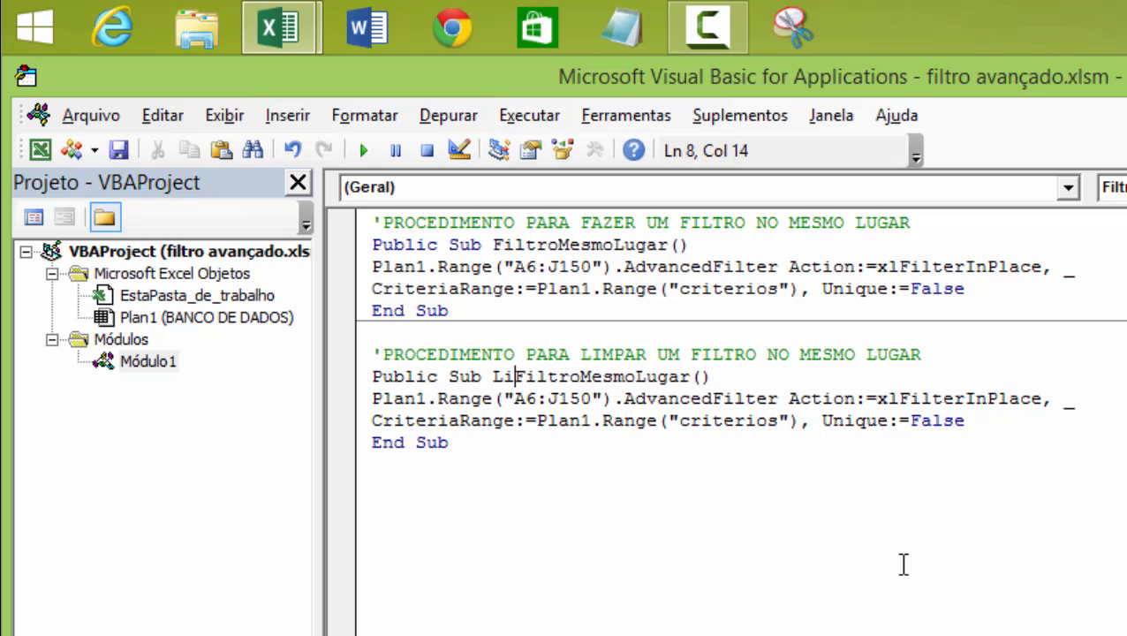
pyautogui.write('mpar')
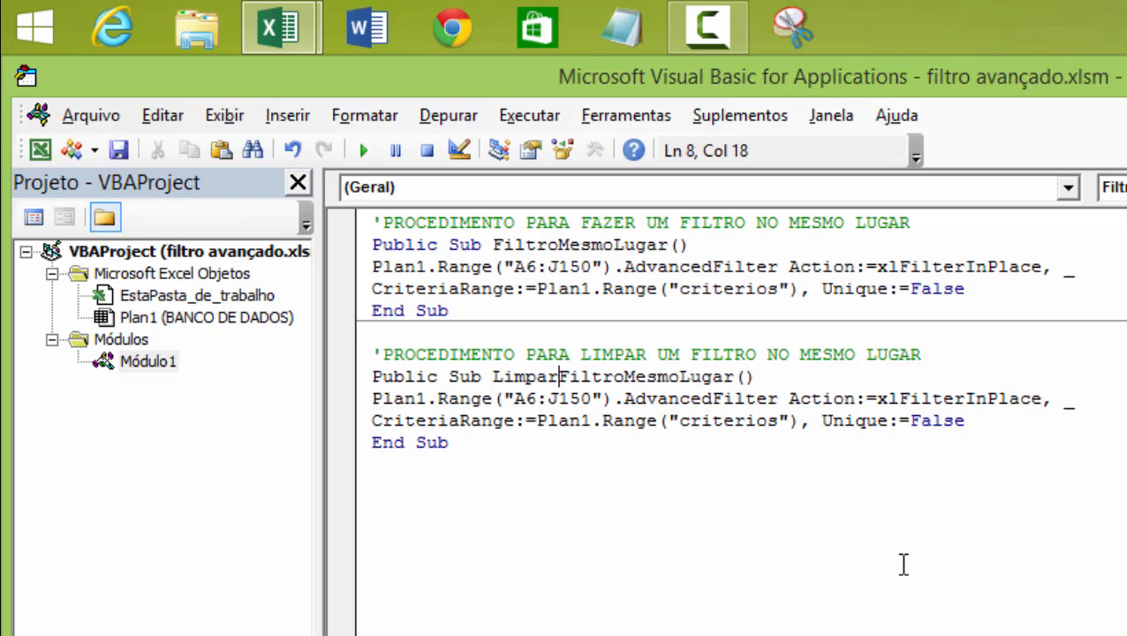
pyautogui.click(616, 510)
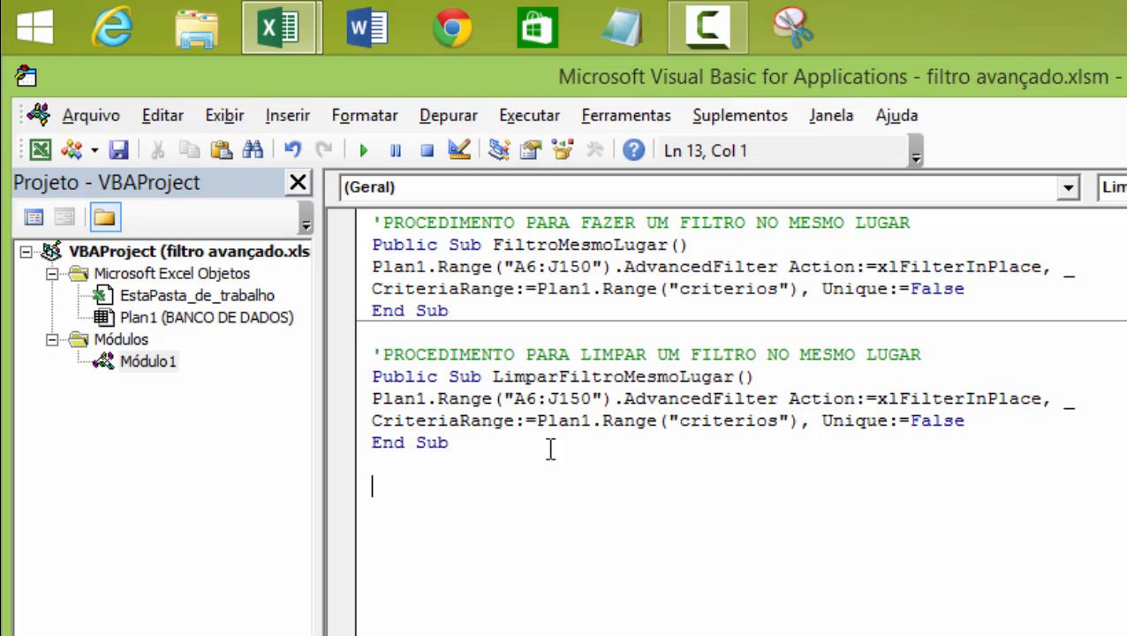
pyautogui.click(496, 376)
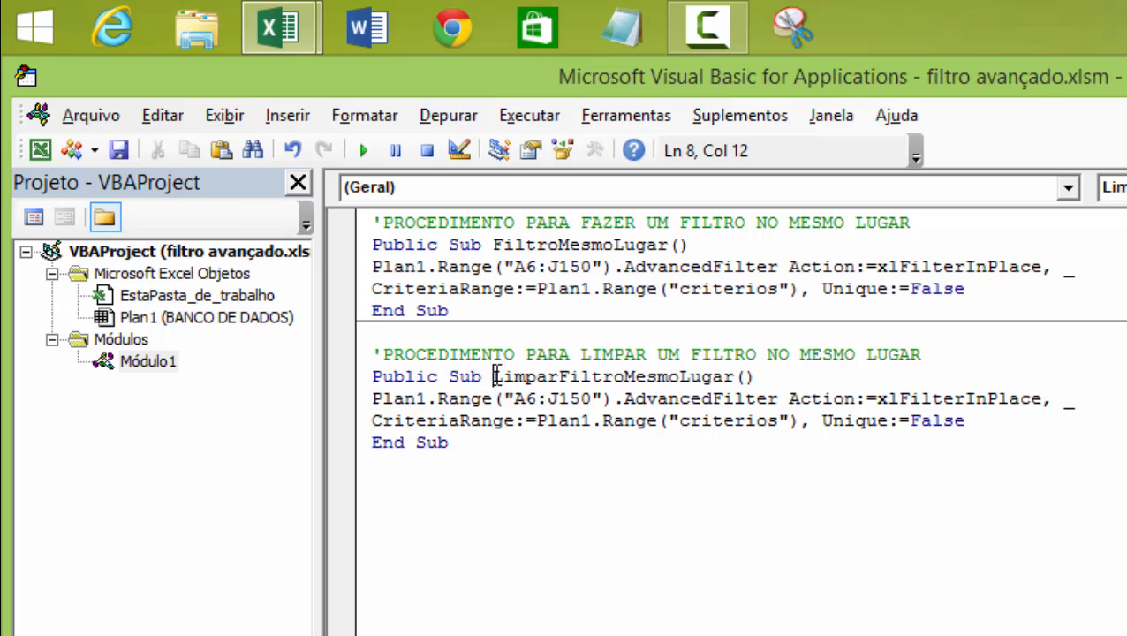
pyautogui.moveTo(496, 376); pyautogui.dragTo(731, 376)
pyautogui.click(686, 512)
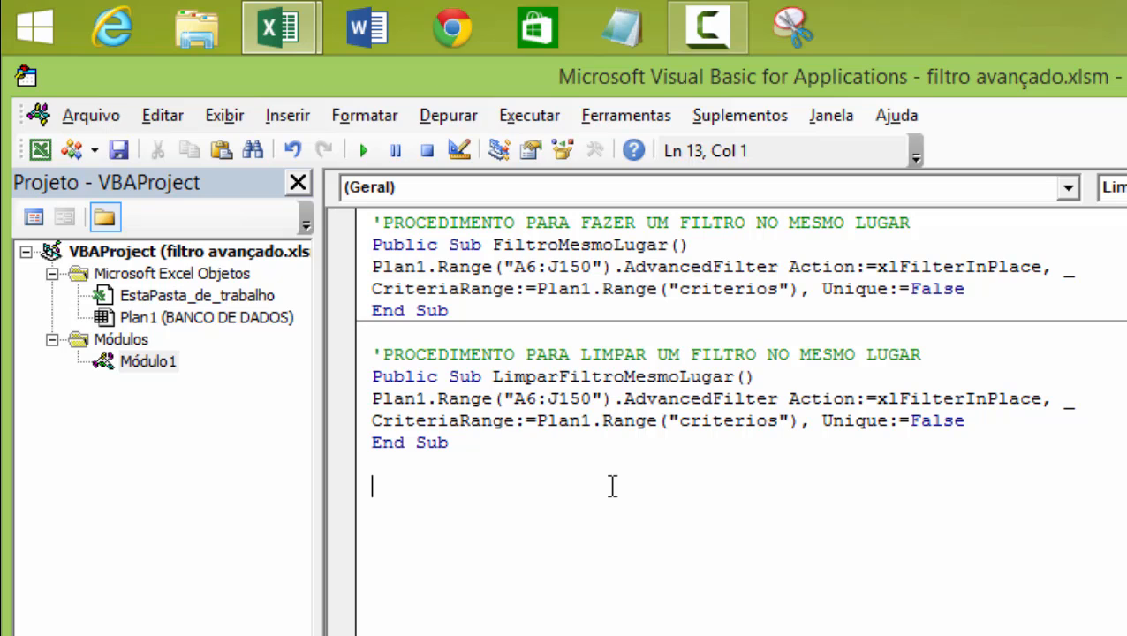
# Delete the range and action line of the AdvancedFilter statement in LimparFiltroMesmoLugar.
pyautogui.moveTo(372, 399); pyautogui.dragTo(1089, 420)
pyautogui.click(1100, 443)
pyautogui.moveTo(372, 400); pyautogui.dragTo(1099, 398)
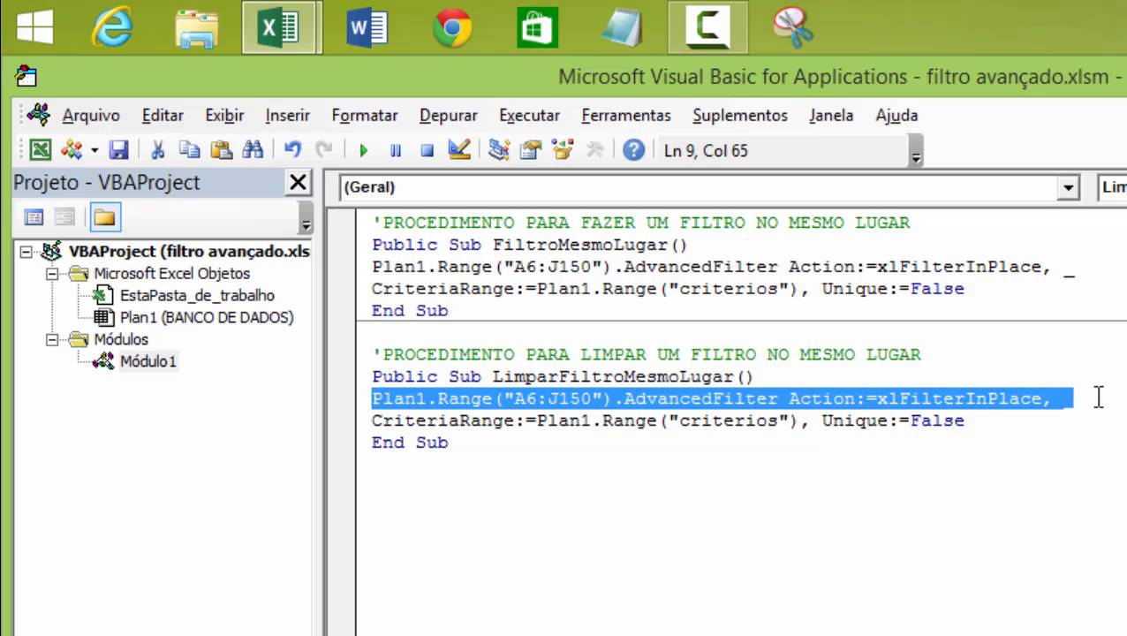
pyautogui.press('Delete')
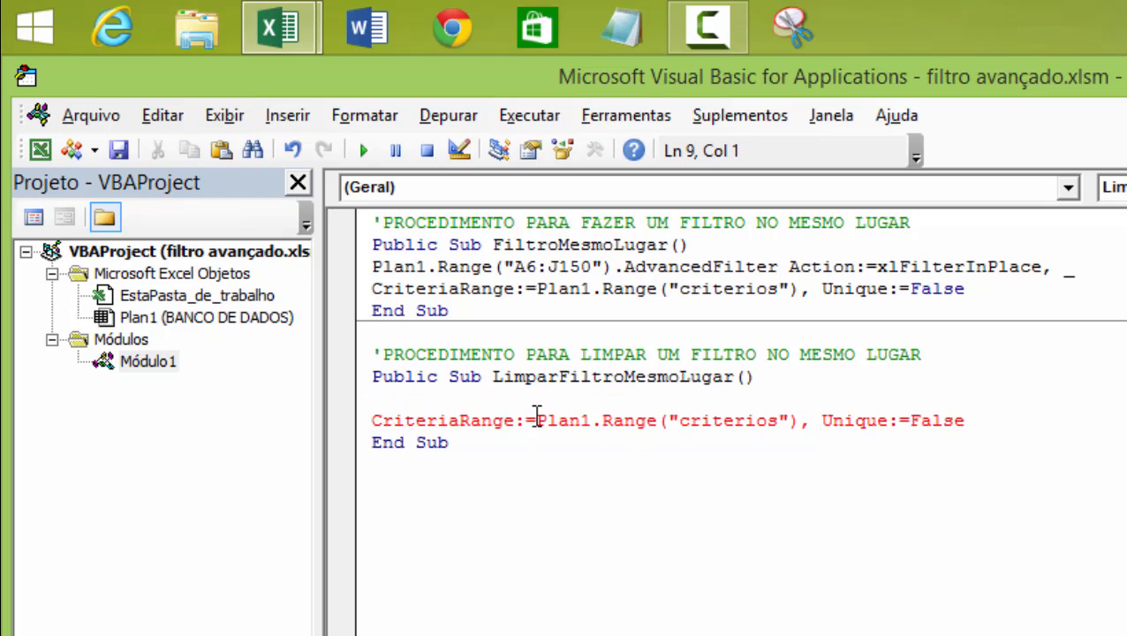
# Turn the remaining criteria line of LimparFiltroMesmoLugar into Plan1.Range("criterios") = "".
pyautogui.moveTo(536, 421); pyautogui.dragTo(370, 421)
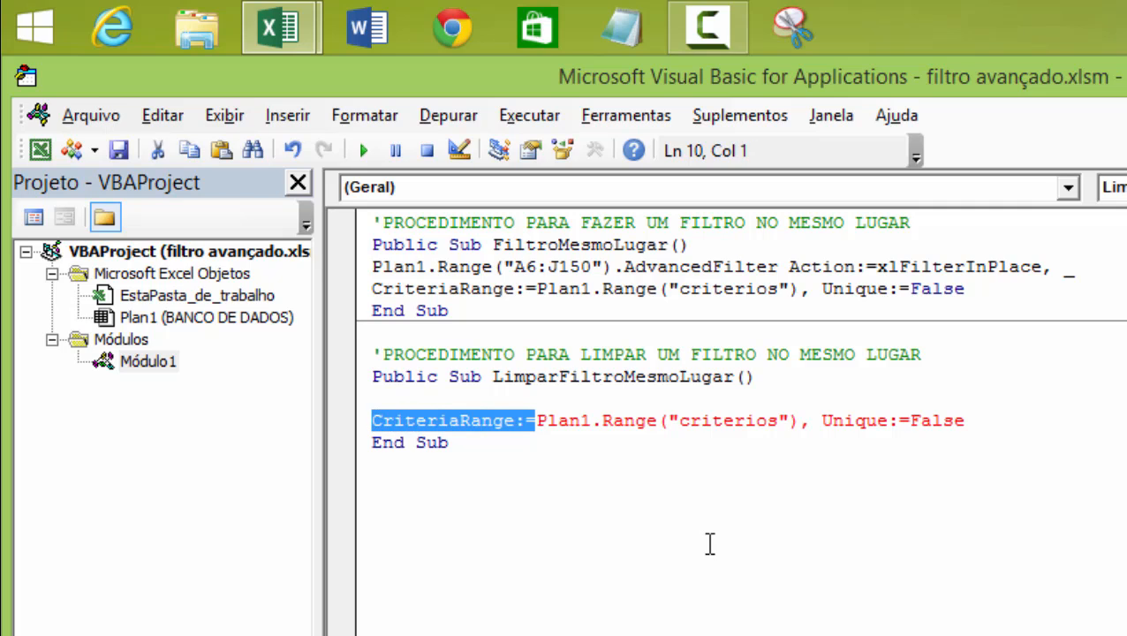
pyautogui.press('Delete')
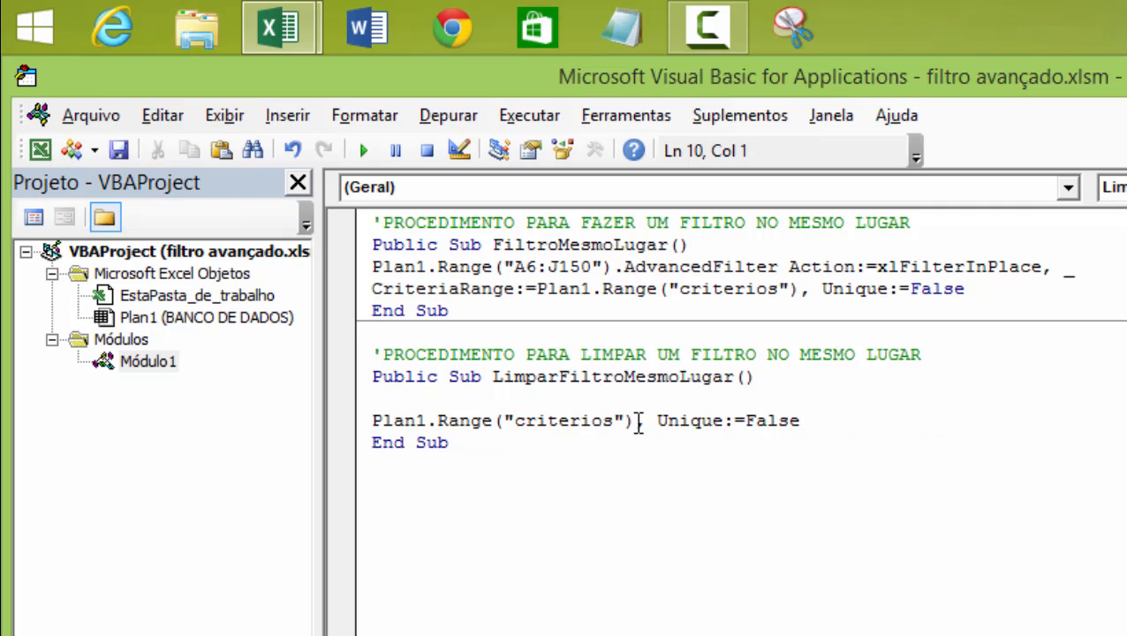
pyautogui.moveTo(638, 420); pyautogui.dragTo(812, 420)
pyautogui.write('=')
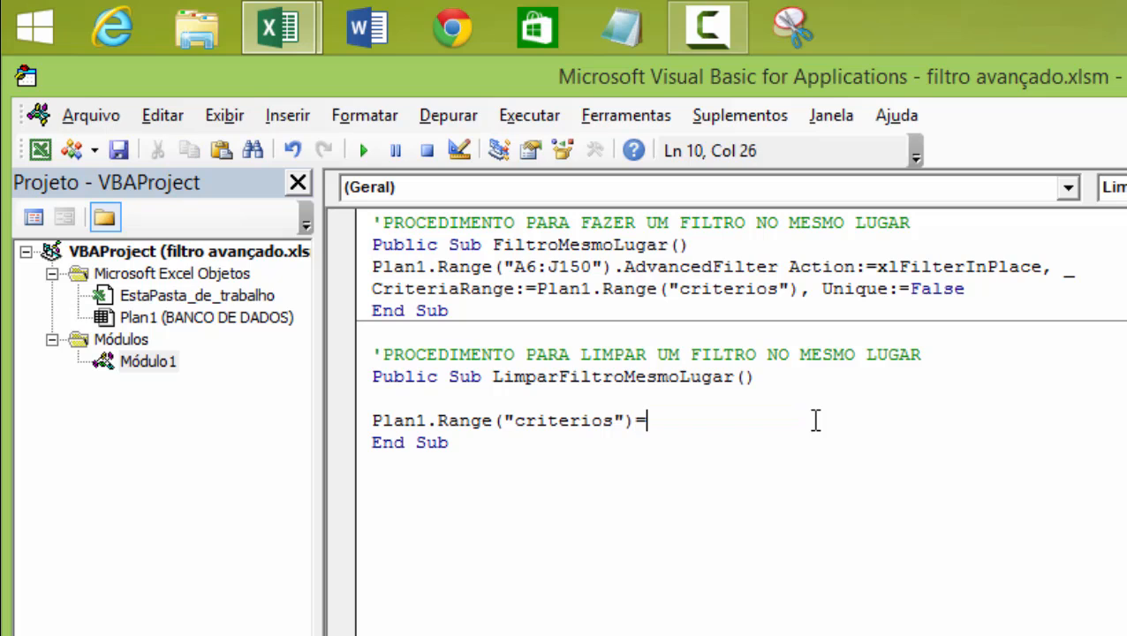
pyautogui.write('""')
pyautogui.click(610, 398)
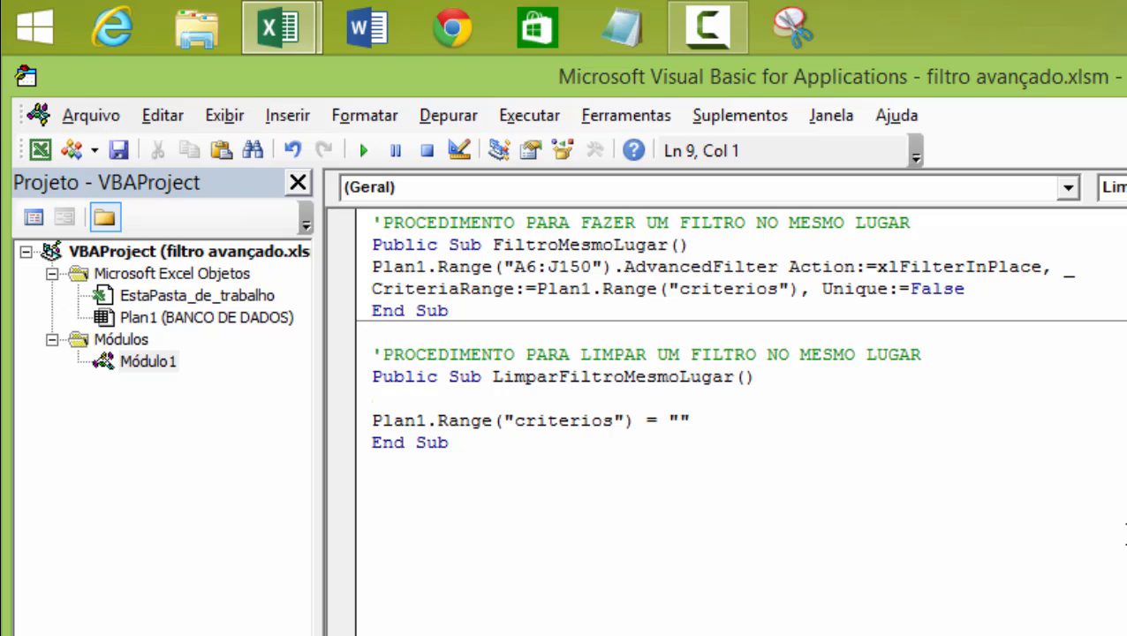
pyautogui.write('activesh')
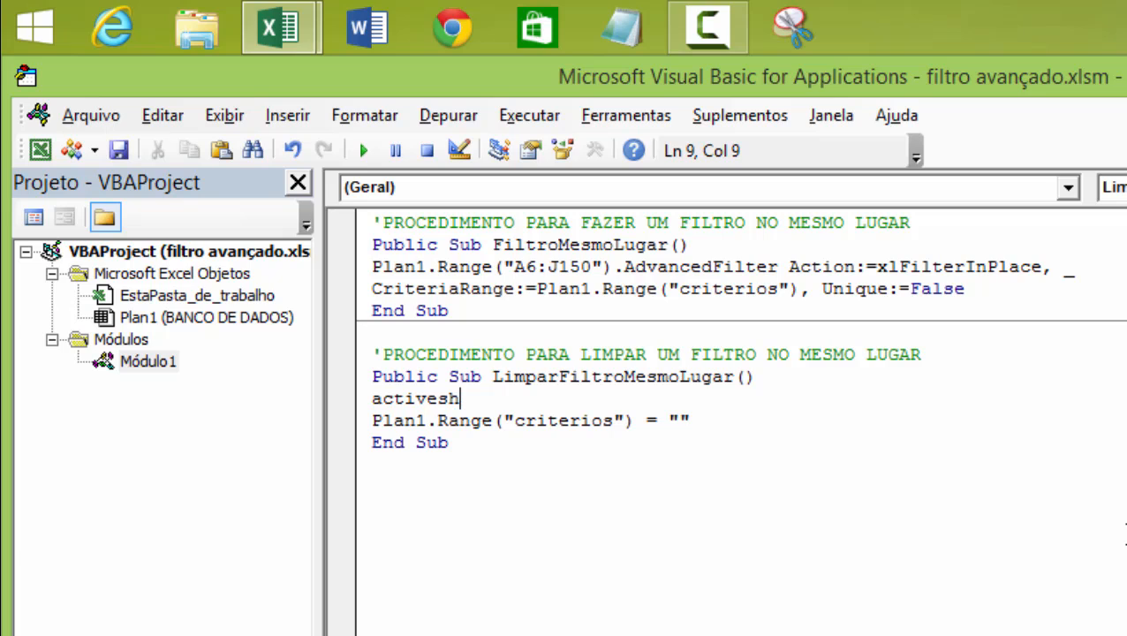
pyautogui.press('BackSpace')
pyautogui.press('BackSpace')
pyautogui.press('BackSpace')
pyautogui.press('BackSpace')
pyautogui.press('BackSpace')
pyautogui.press('BackSpace')
pyautogui.press('BackSpace')
pyautogui.press('BackSpace')
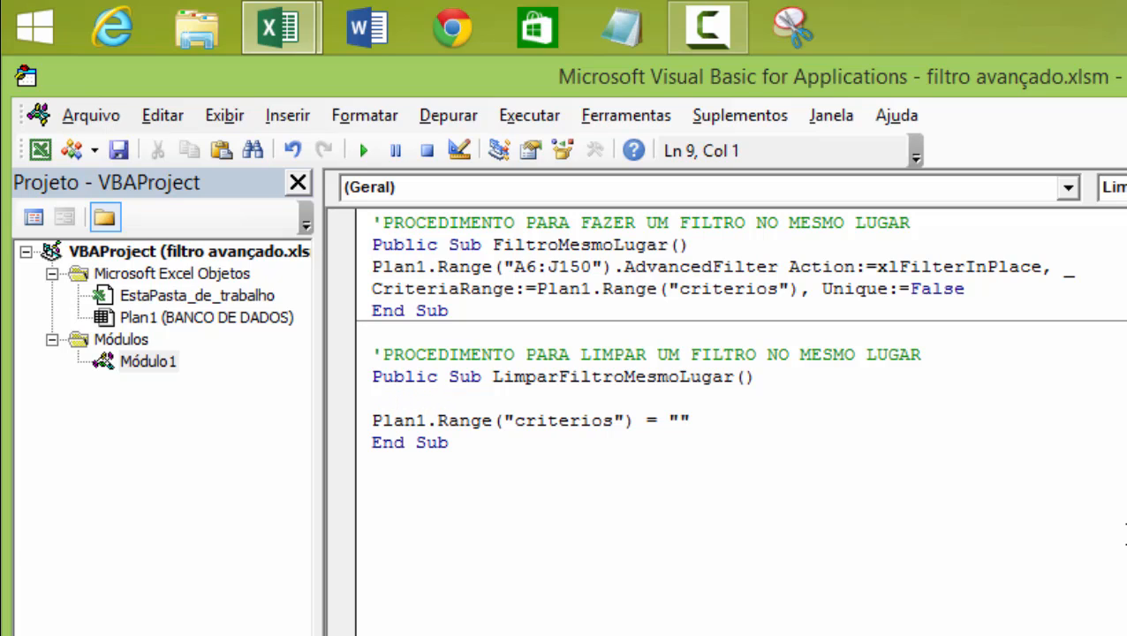
# Enter Plan1.ShowAllData on the empty line above the criterios statement in LimparFiltroMesmoLugar.
pyautogui.write('plan1.')
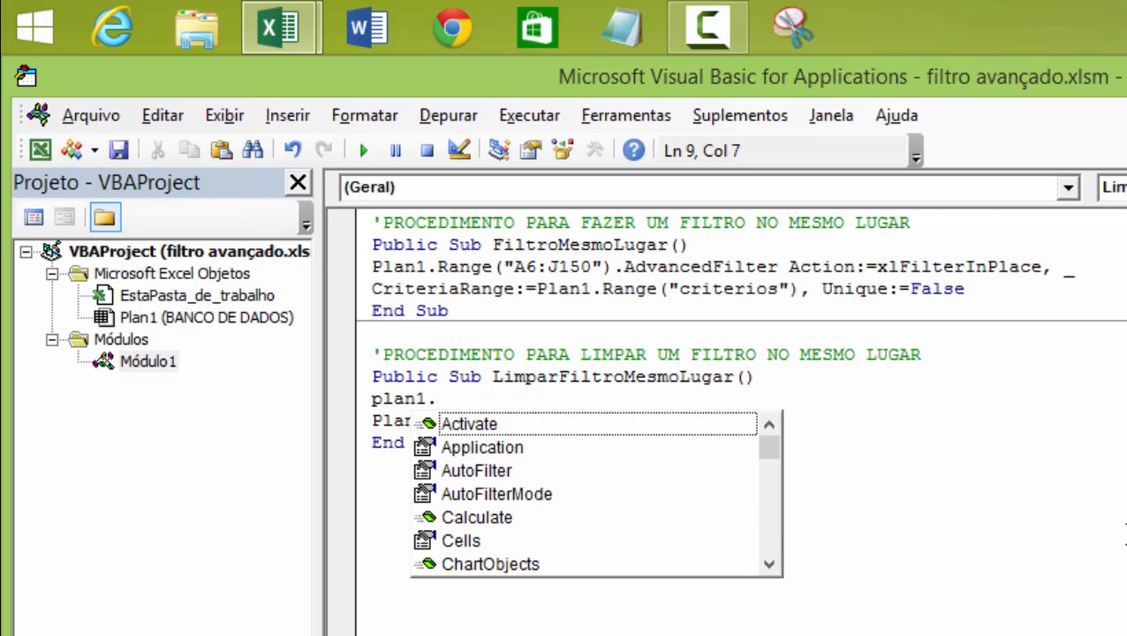
pyautogui.write('sho')
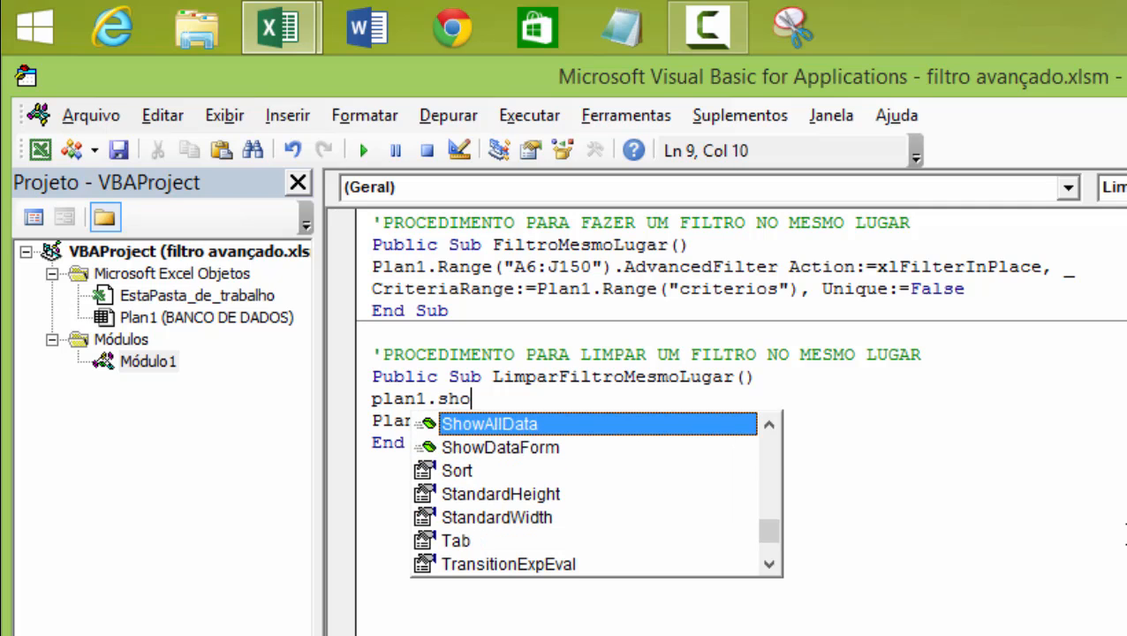
pyautogui.press('Tab')
pyautogui.click(799, 565)
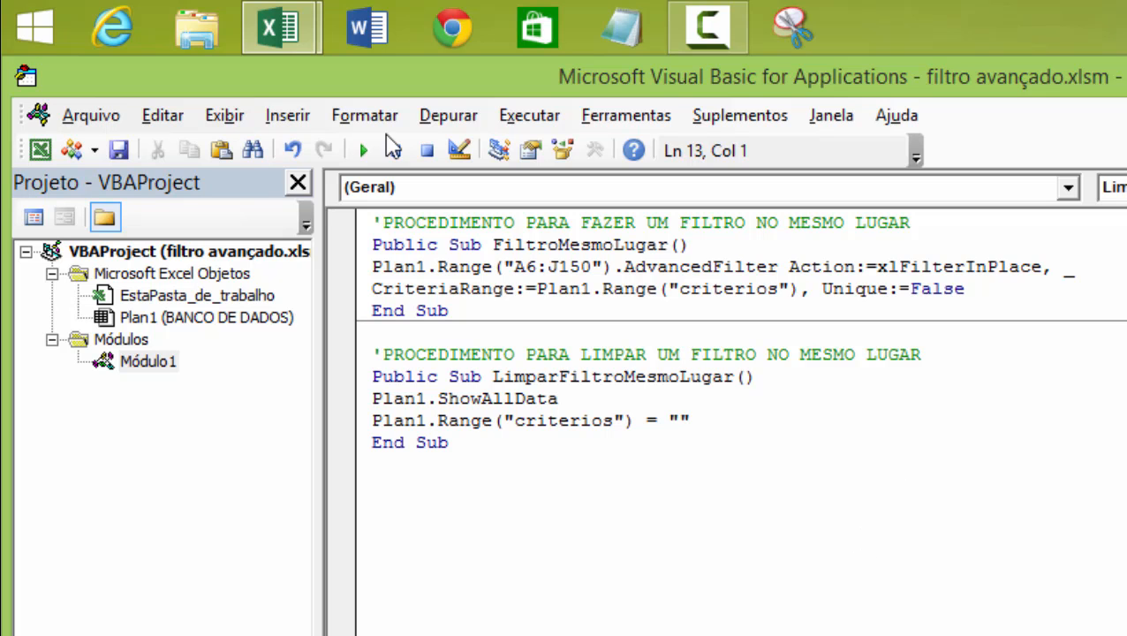
# Switch to the filtro avançado workbook and assign the FiltroMesmoLugar macro to the magnifier picture.
pyautogui.click(288, 38)
pyautogui.click(203, 150)
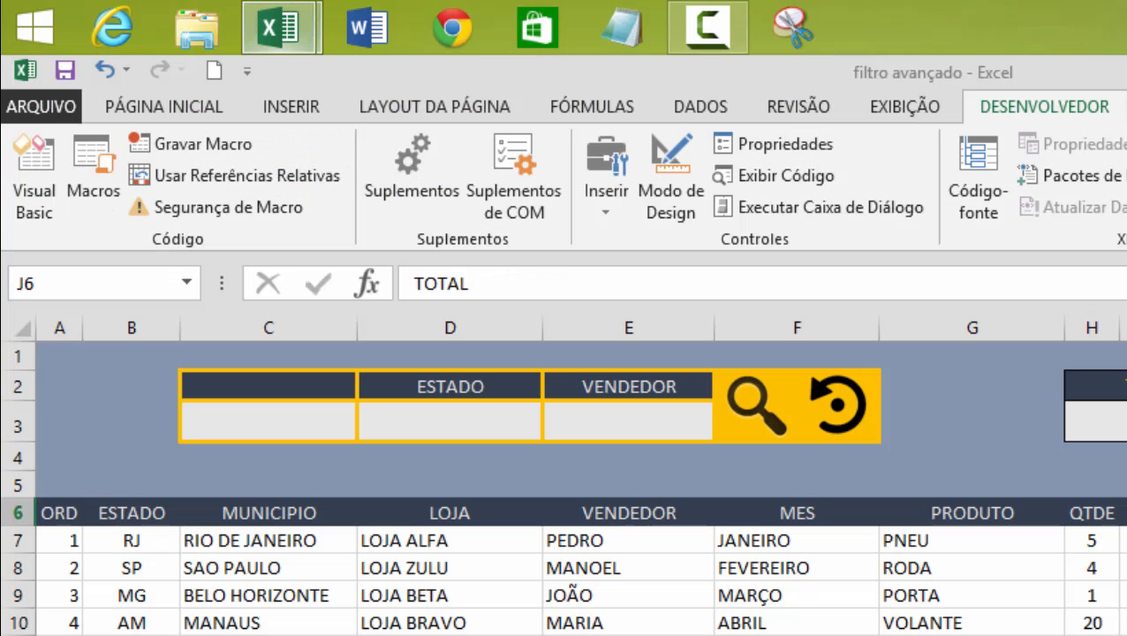
pyautogui.click(1126, 596)
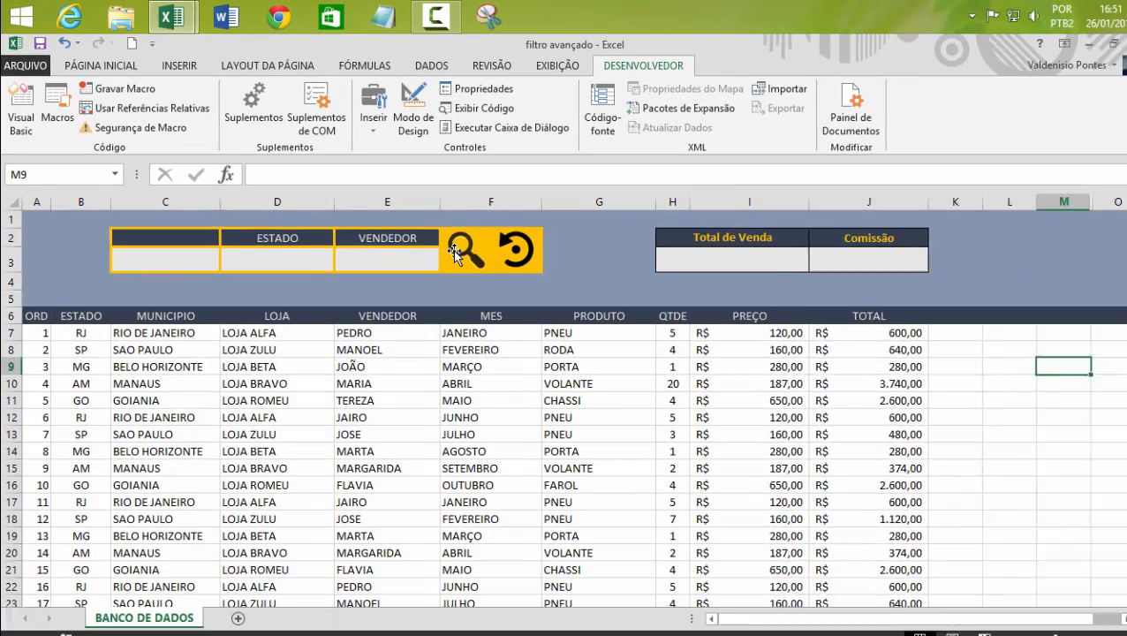
pyautogui.click(725, 408)
pyautogui.rightClick(446, 250)
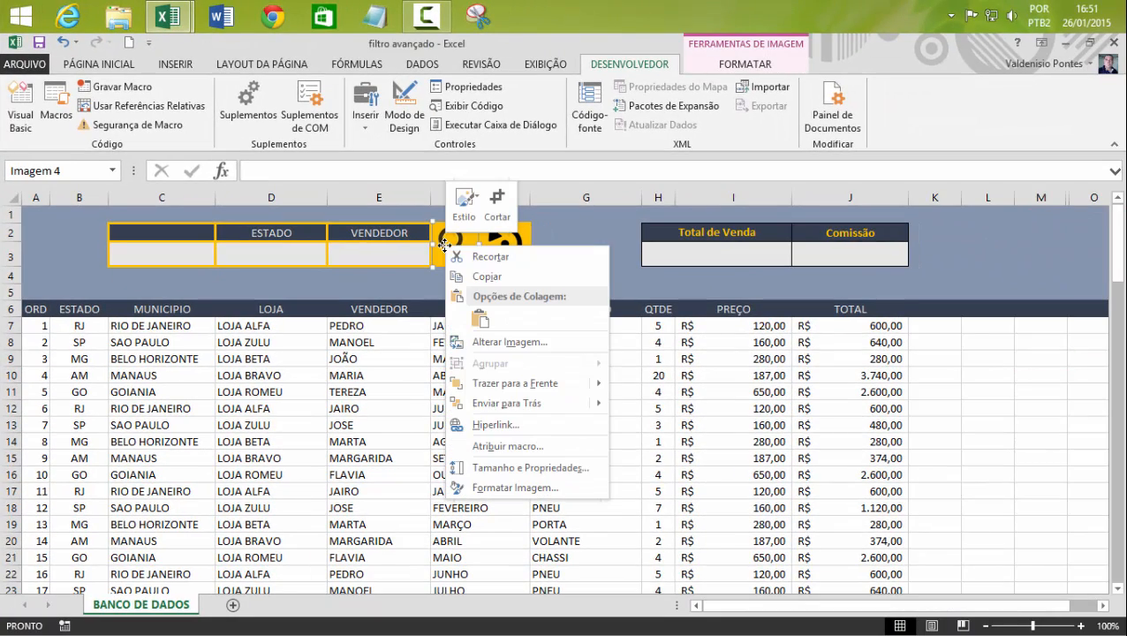
pyautogui.click(525, 450)
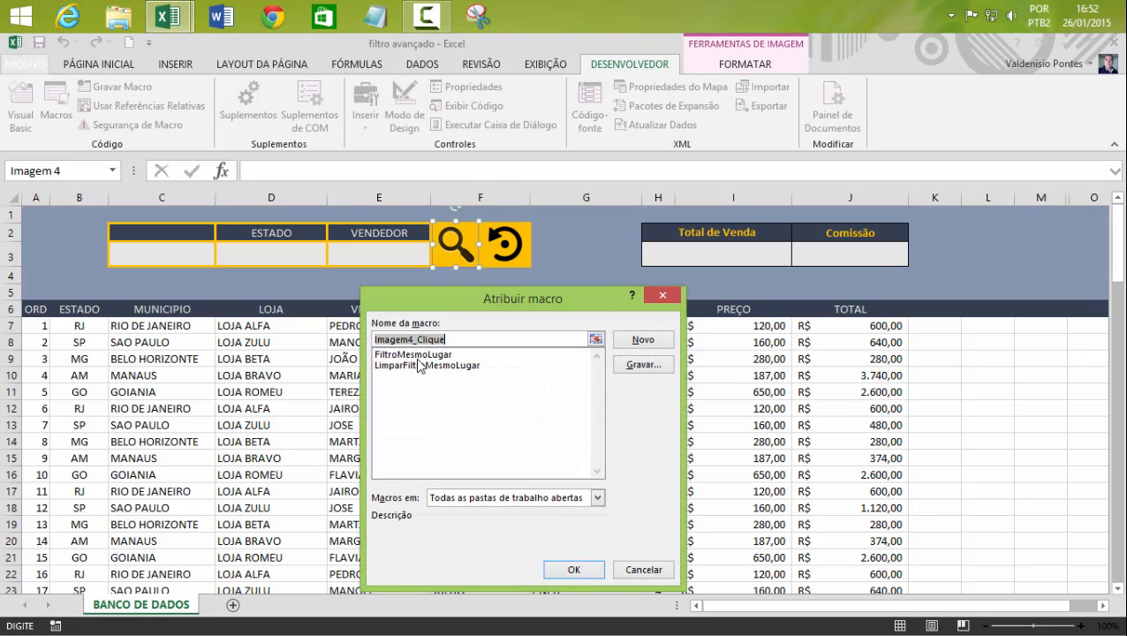
pyautogui.click(418, 354)
pyautogui.click(573, 569)
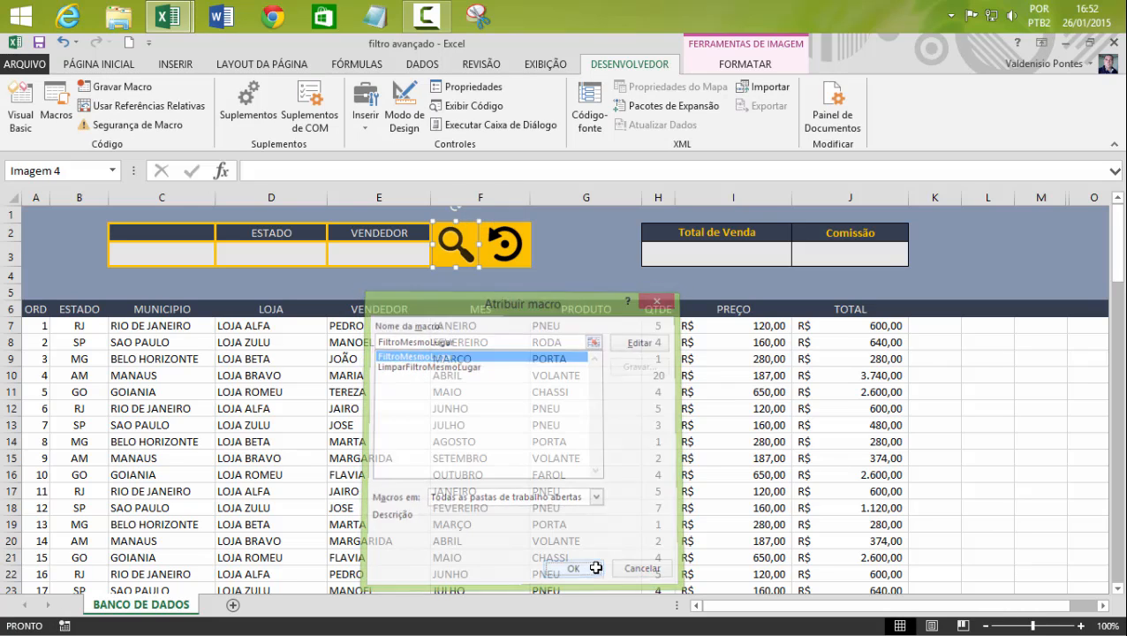
# Assign the LimparFiltroMesmoLugar macro to the circular arrow picture beside the magnifier.
pyautogui.rightClick(501, 251)
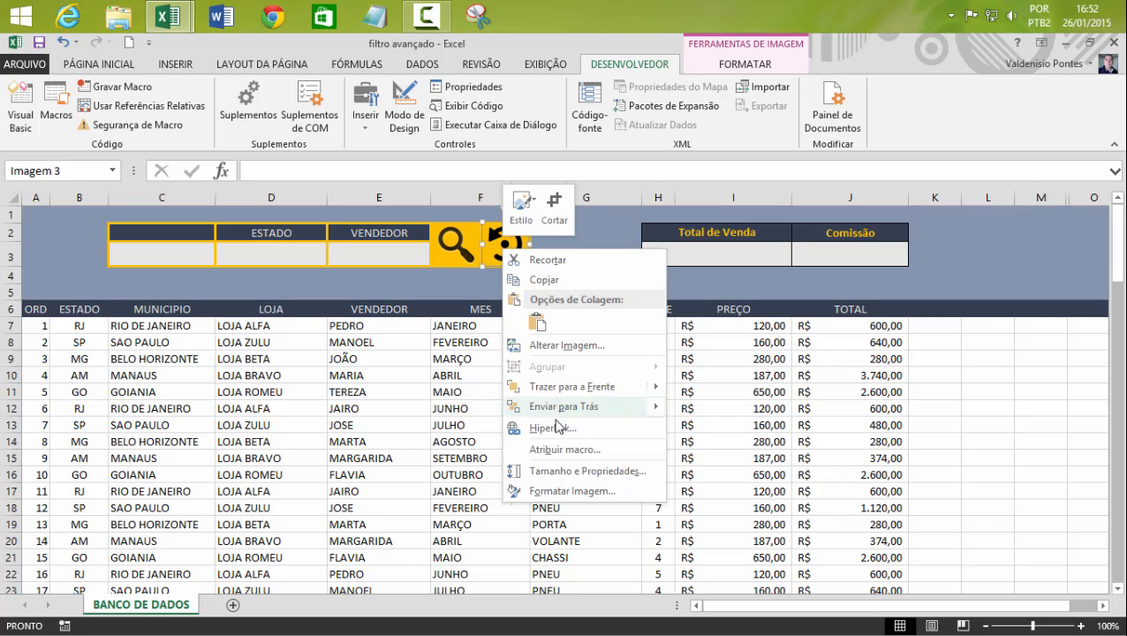
pyautogui.click(557, 452)
pyautogui.click(465, 365)
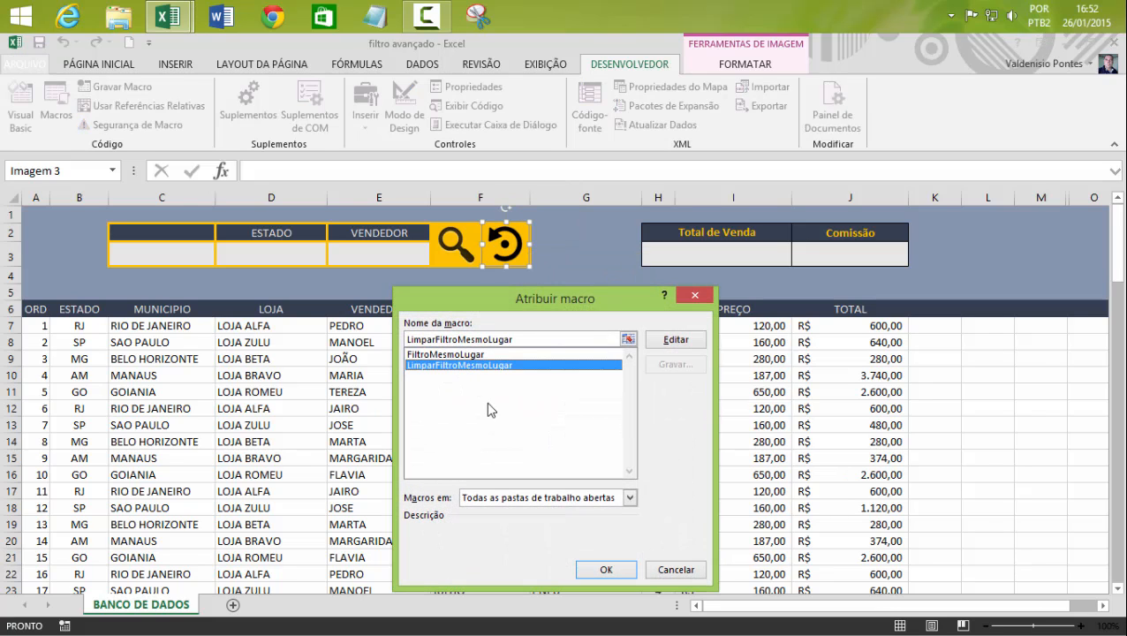
pyautogui.click(592, 568)
pyautogui.click(972, 408)
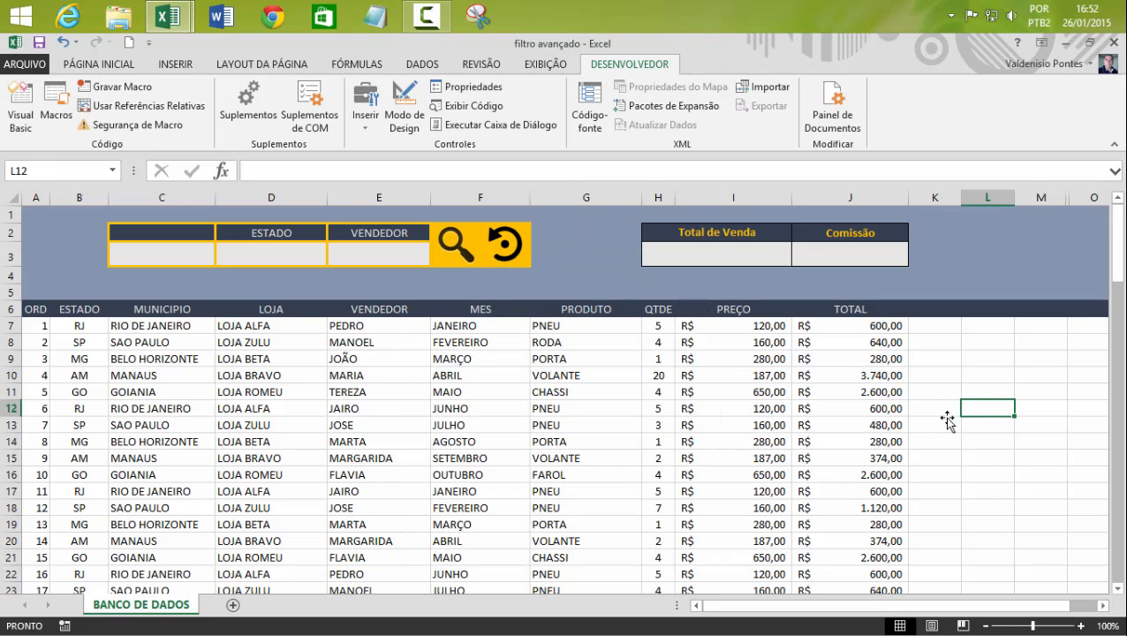
# Test the circular arrow picture with no filter applied, debug its macro against the sheet, and reset the execution.
pyautogui.click(505, 252)
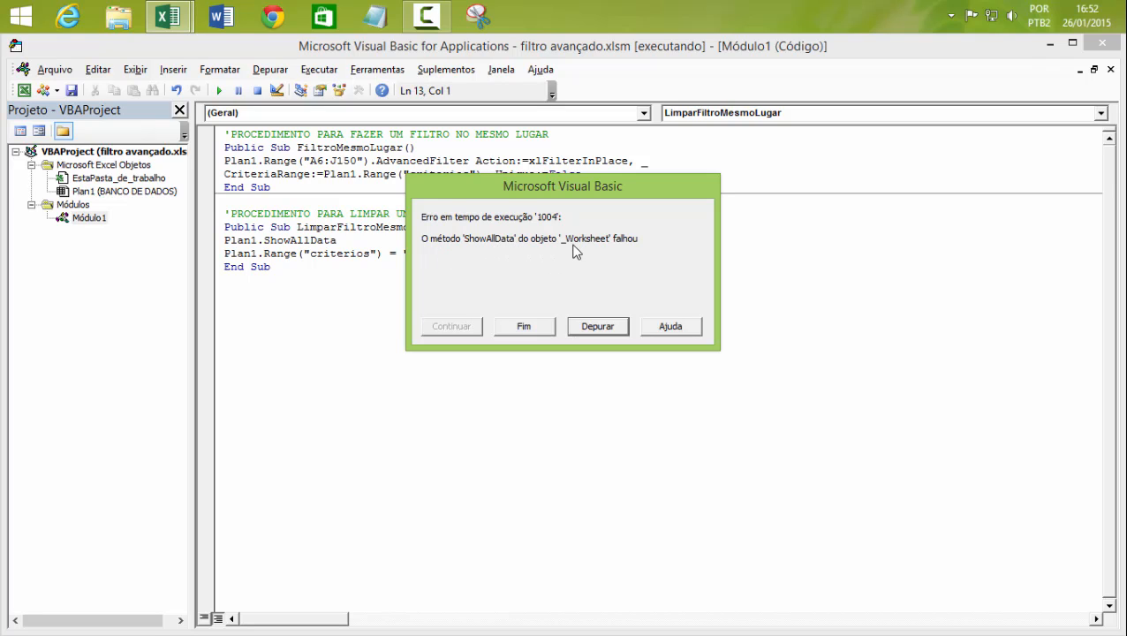
pyautogui.click(598, 327)
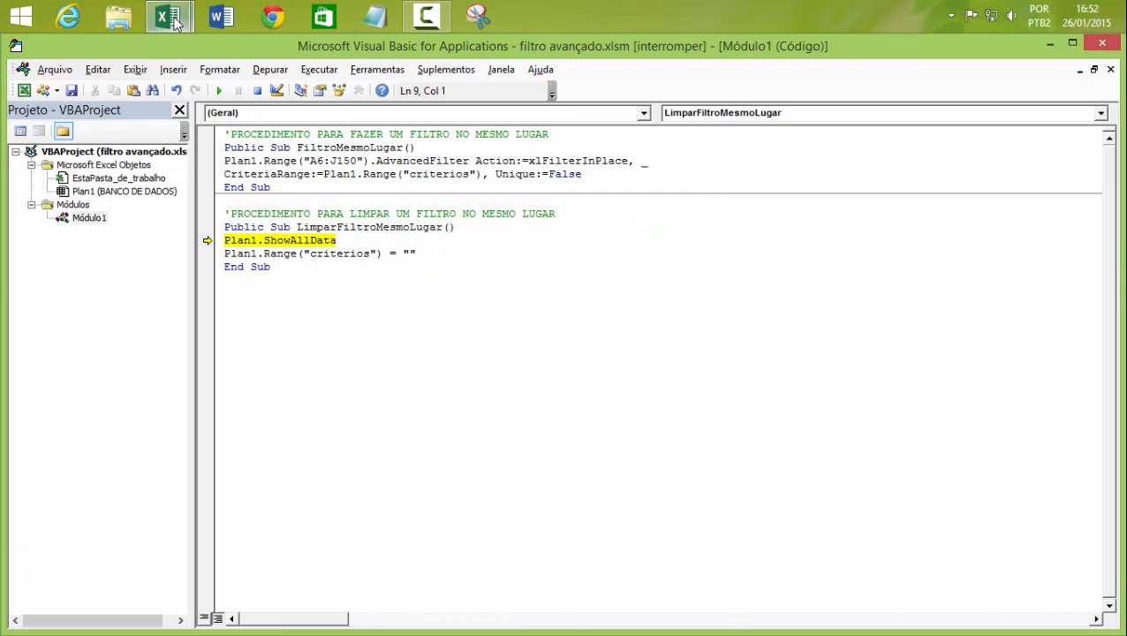
pyautogui.moveTo(174, 23)
pyautogui.click(146, 124)
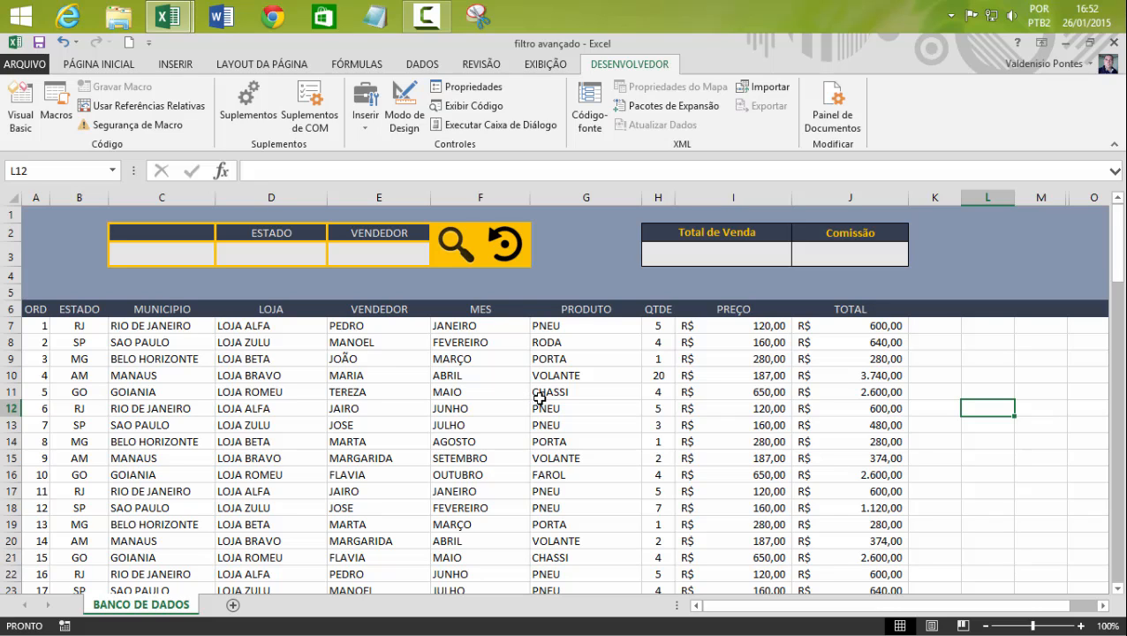
pyautogui.moveTo(181, 22)
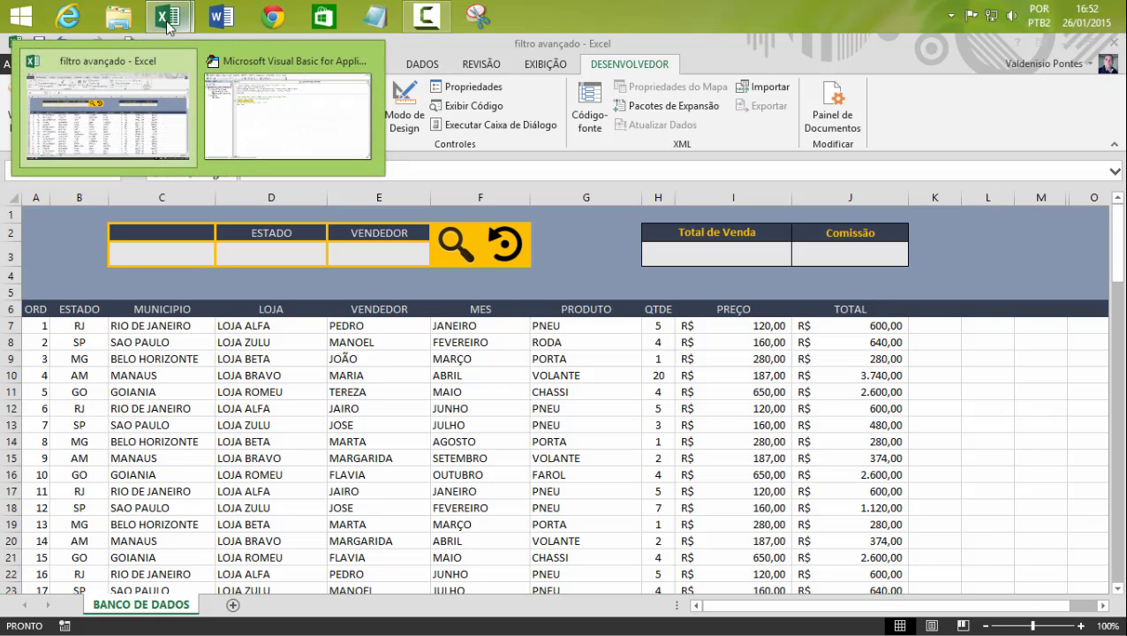
pyautogui.click(274, 111)
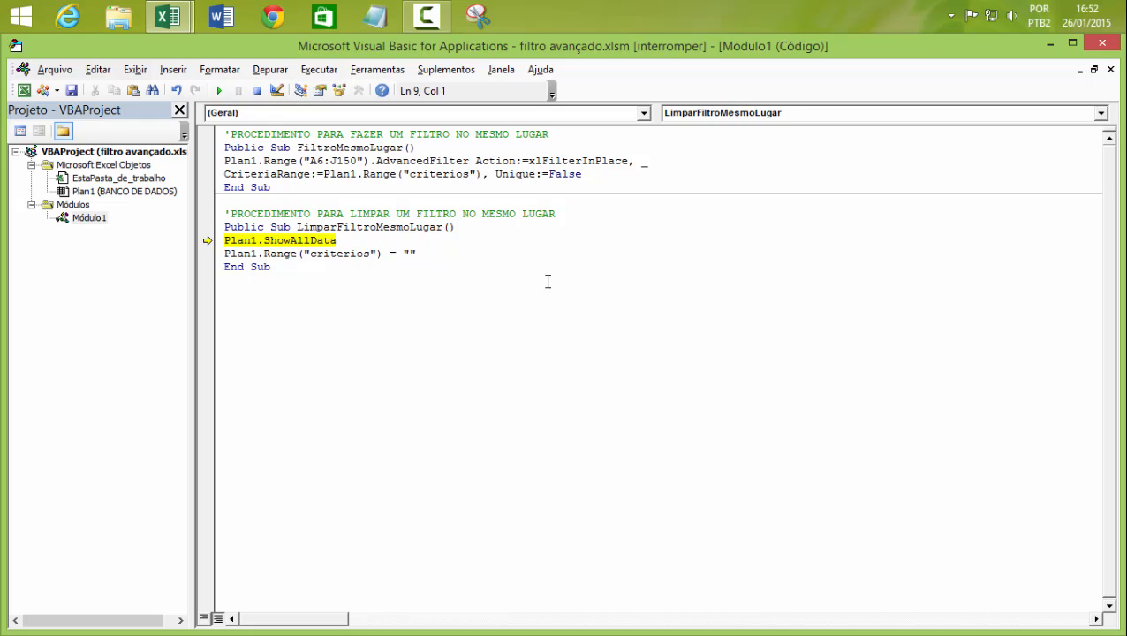
pyautogui.click(257, 90)
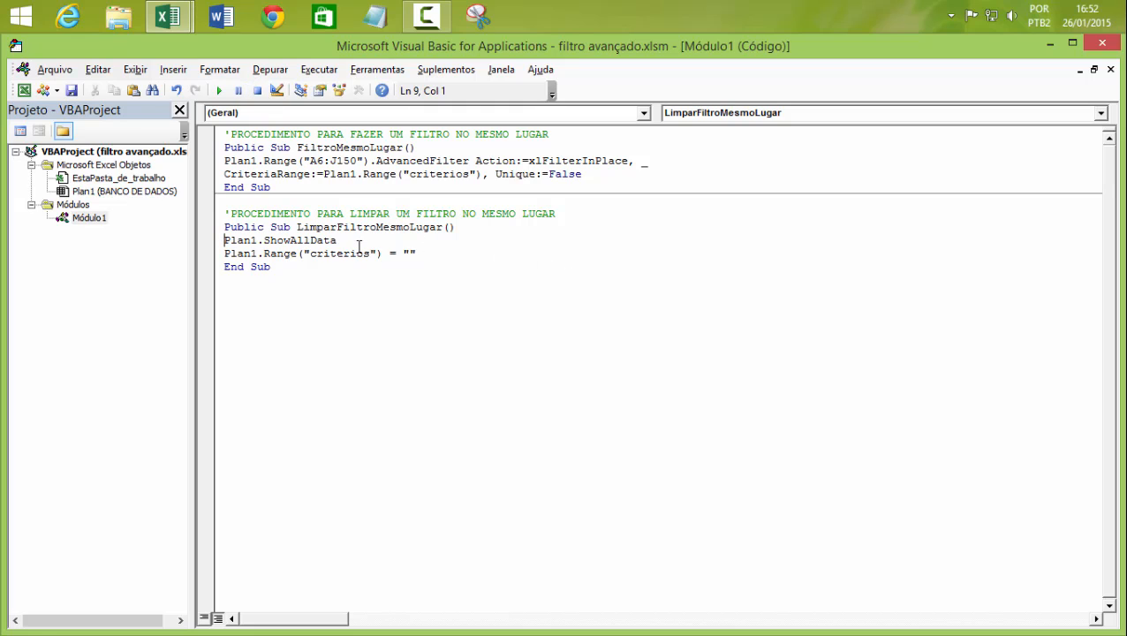
# Add the line On Error GoTo erro directly below the LimparFiltroMesmoLugar declaration.
pyautogui.click(467, 227)
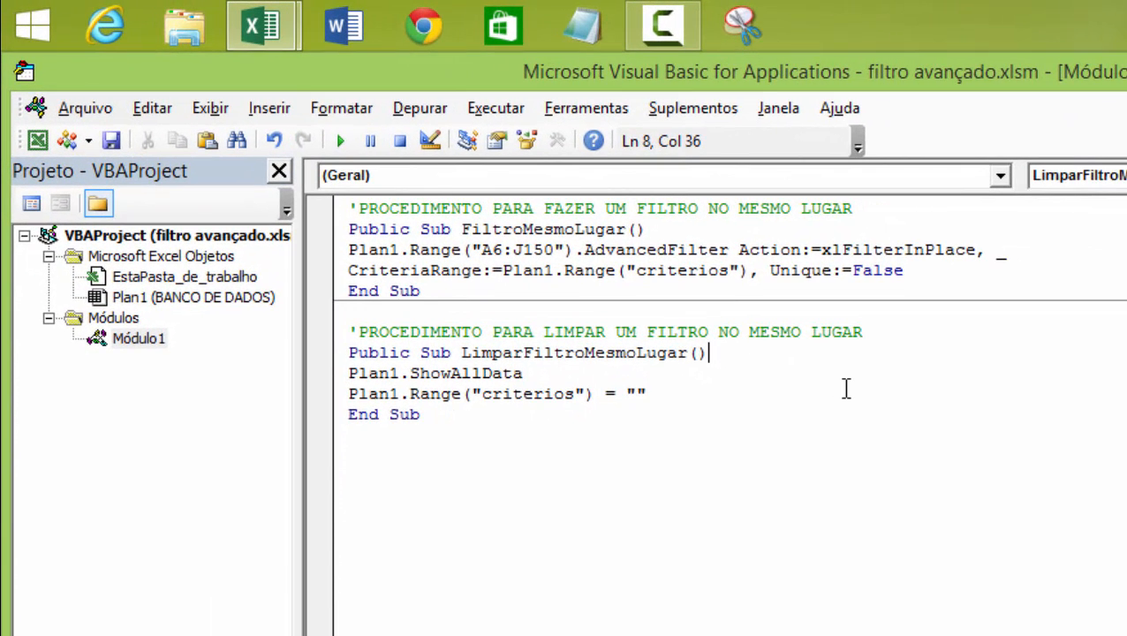
pyautogui.press('Return')
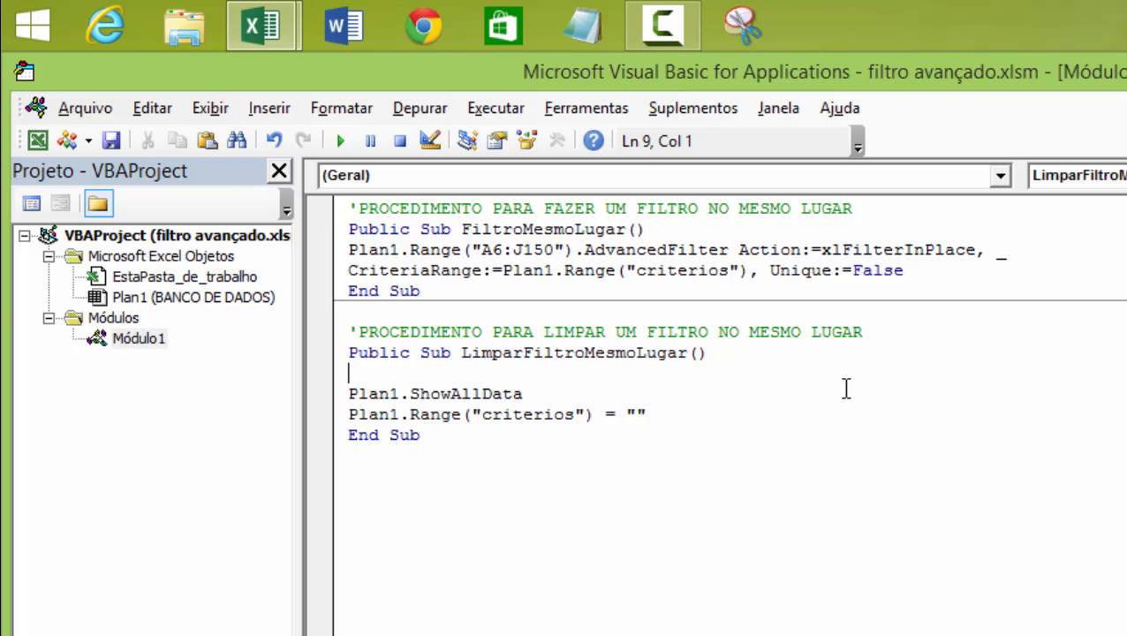
pyautogui.write('on erro')
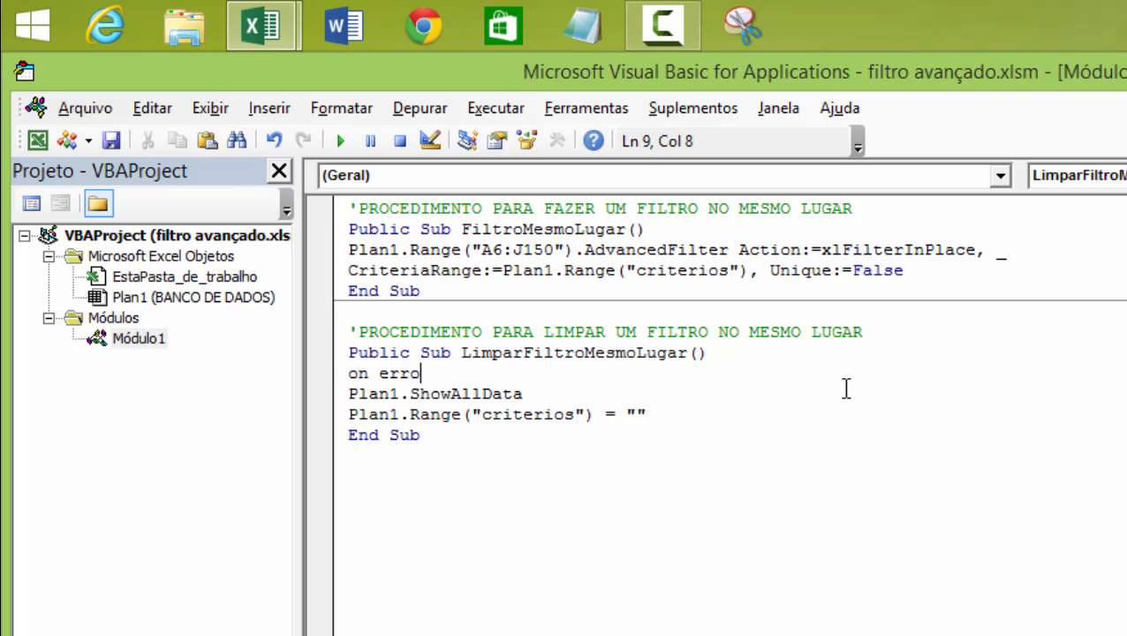
pyautogui.write('r goto')
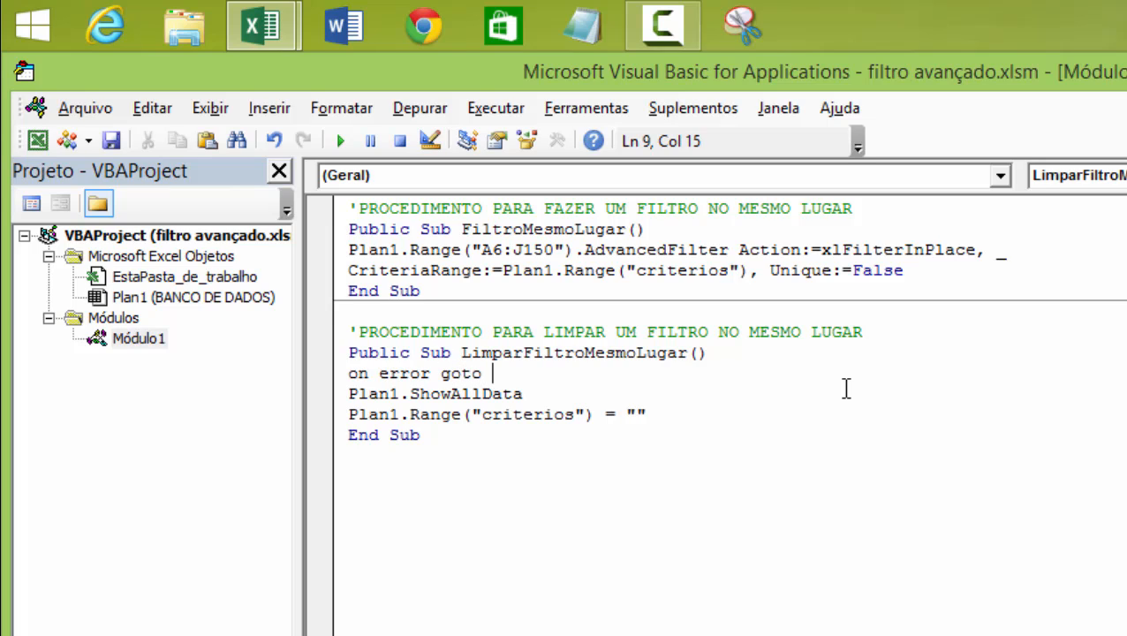
pyautogui.write(' erro')
# Add the line label erro: after the criterios statement, just before End Sub in LimparFiltroMesmoLugar.
pyautogui.click(661, 415)
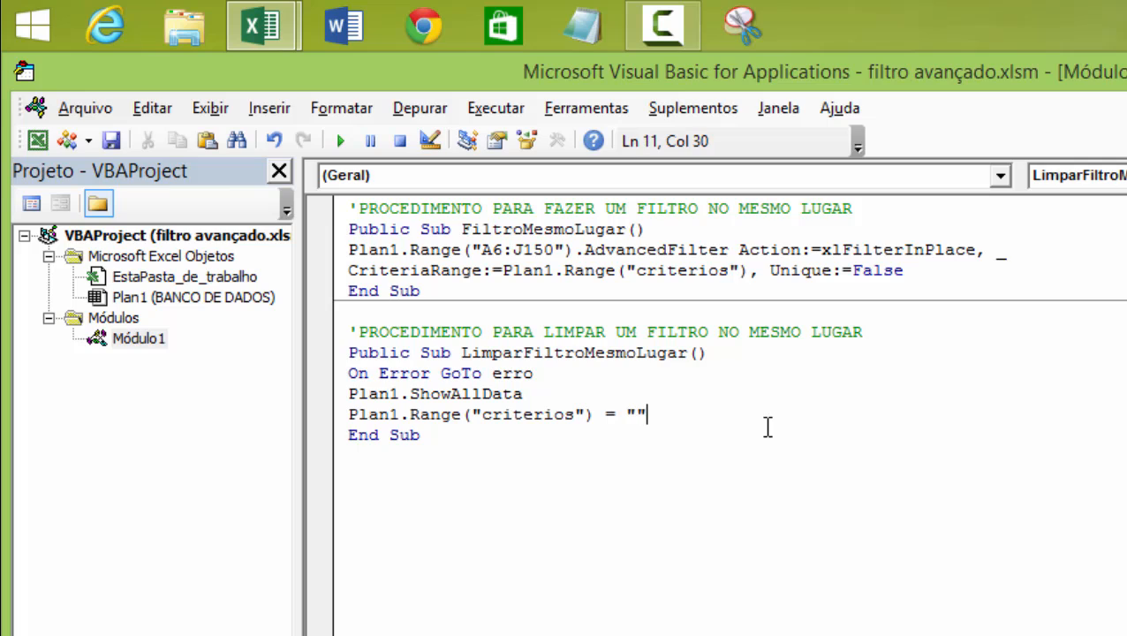
pyautogui.press('Return')
pyautogui.write('erro')
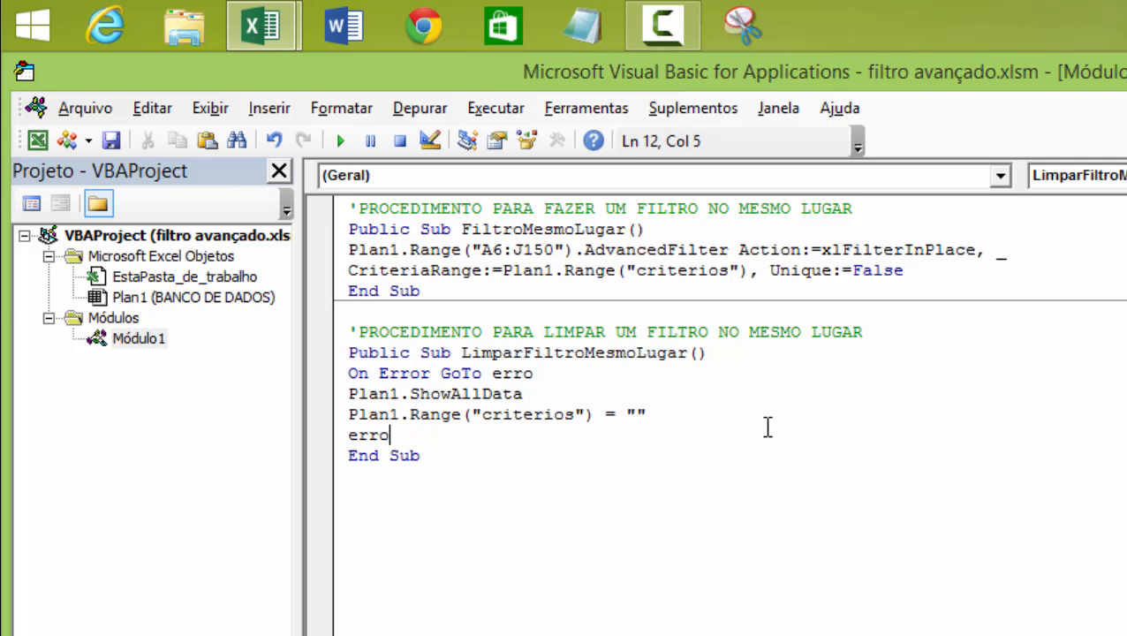
pyautogui.write(':')
pyautogui.click(717, 493)
pyautogui.click(348, 394)
pyautogui.moveTo(348, 394); pyautogui.dragTo(722, 421)
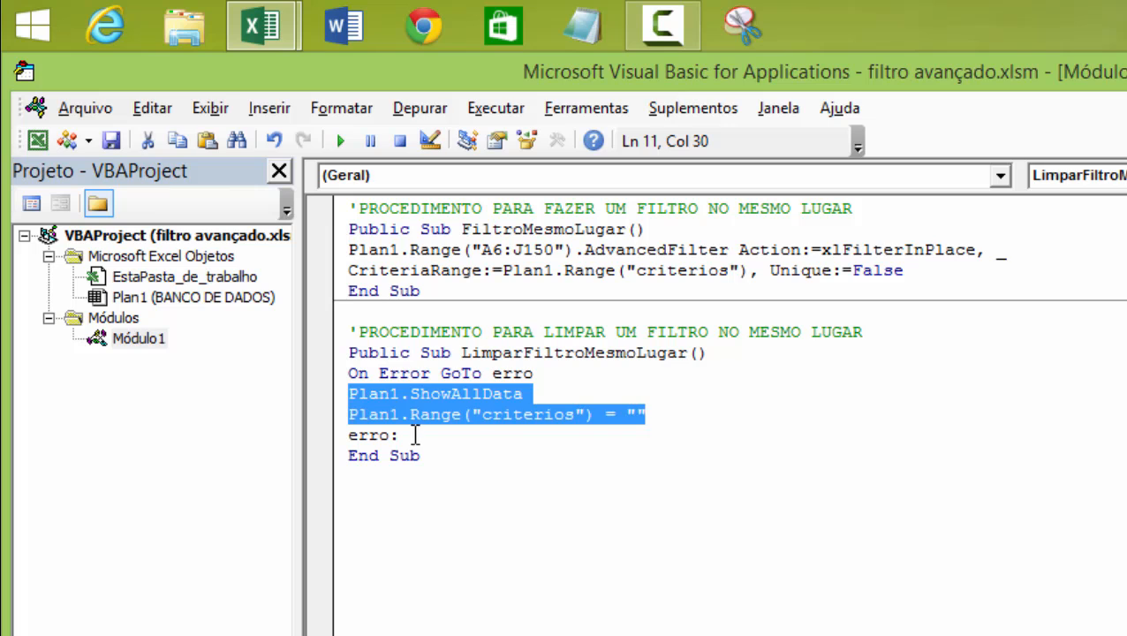
pyautogui.click(415, 435)
# Switch to the filtro avançado workbook and clear the ESTADO and VENDEDOR criteria headers in D2:E2.
pyautogui.click(264, 27)
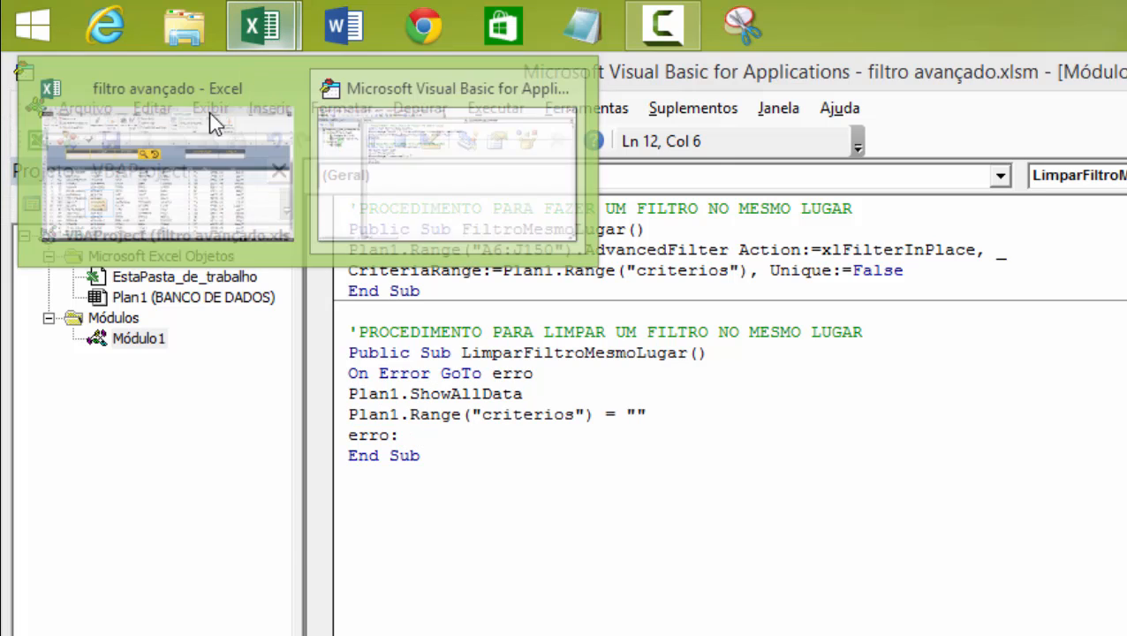
pyautogui.click(212, 123)
pyautogui.click(880, 579)
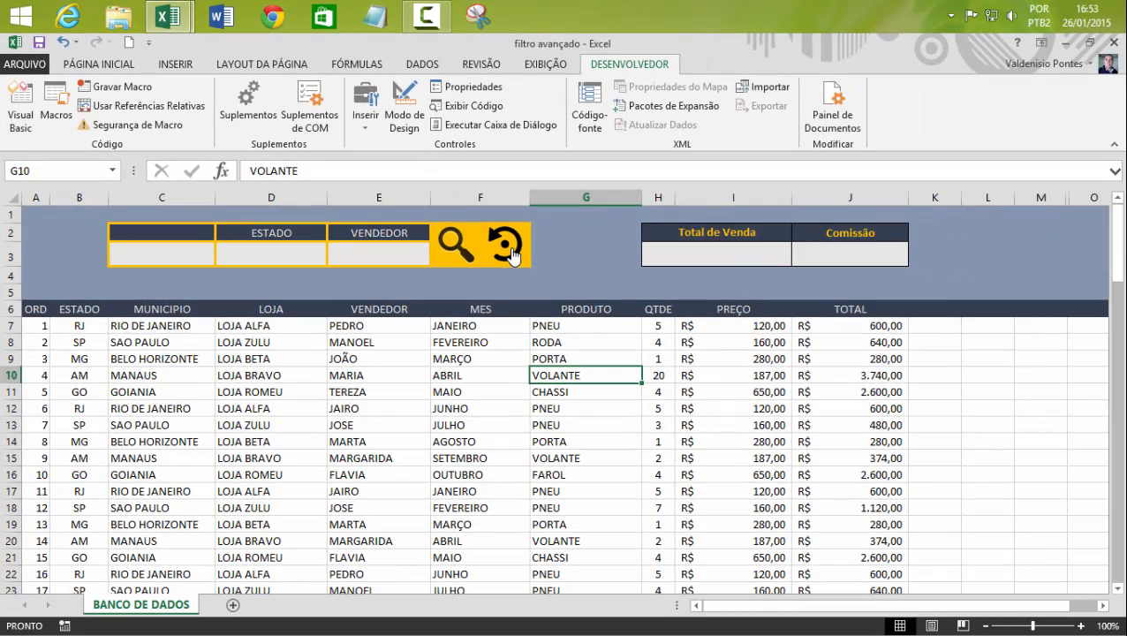
pyautogui.moveTo(228, 231); pyautogui.dragTo(375, 231)
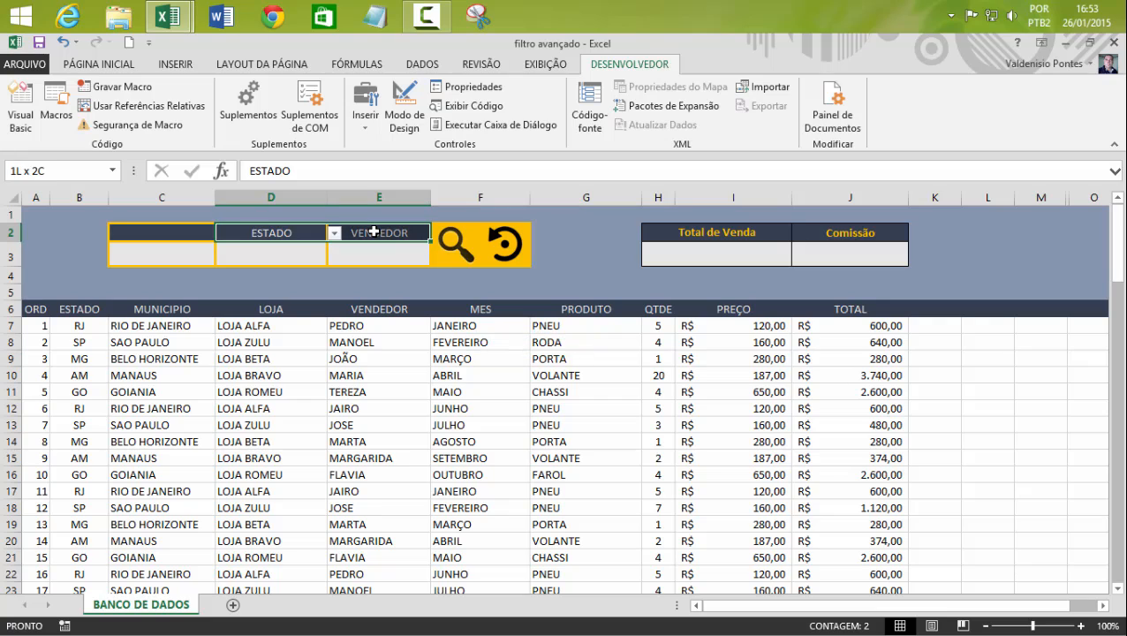
pyautogui.press('Delete')
pyautogui.click(733, 375)
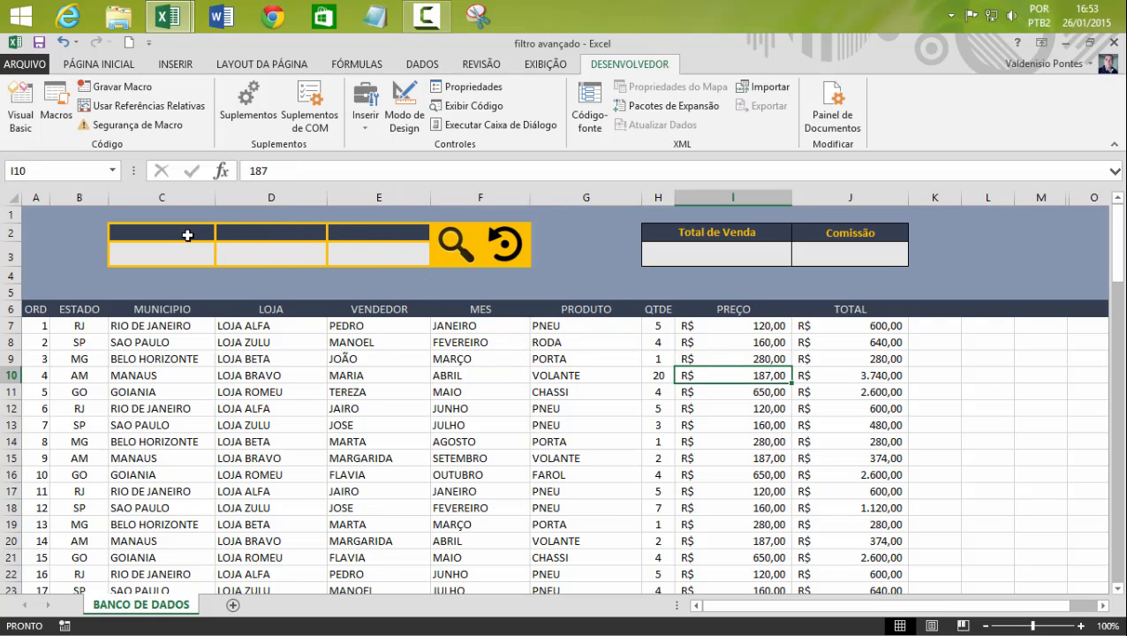
pyautogui.click(187, 233)
pyautogui.click(388, 234)
pyautogui.click(253, 233)
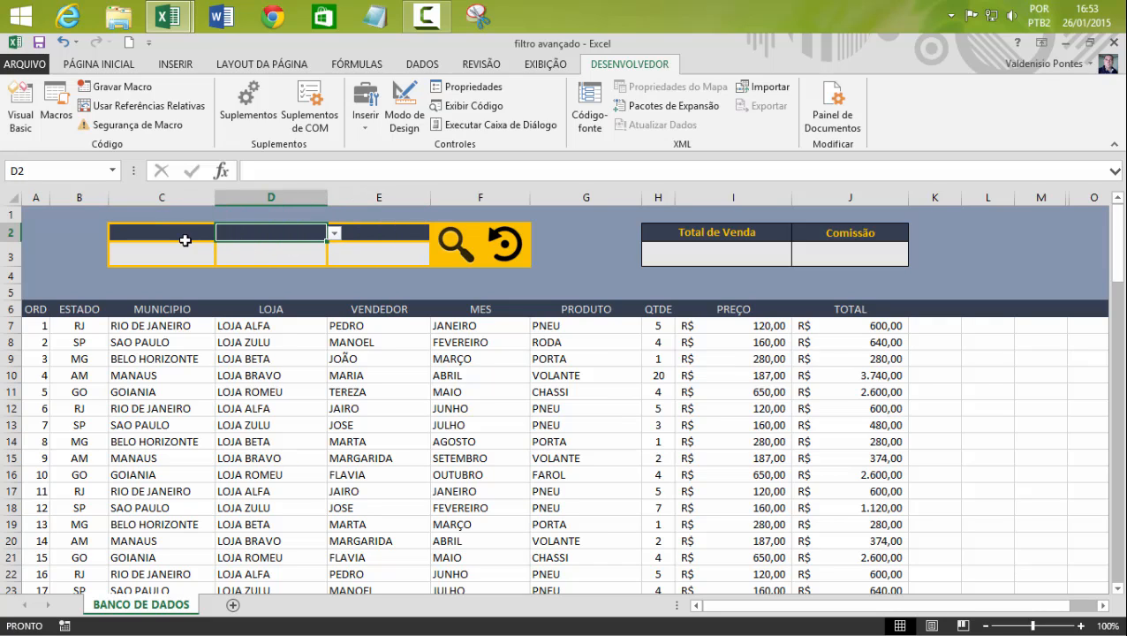
pyautogui.click(185, 238)
pyautogui.click(311, 238)
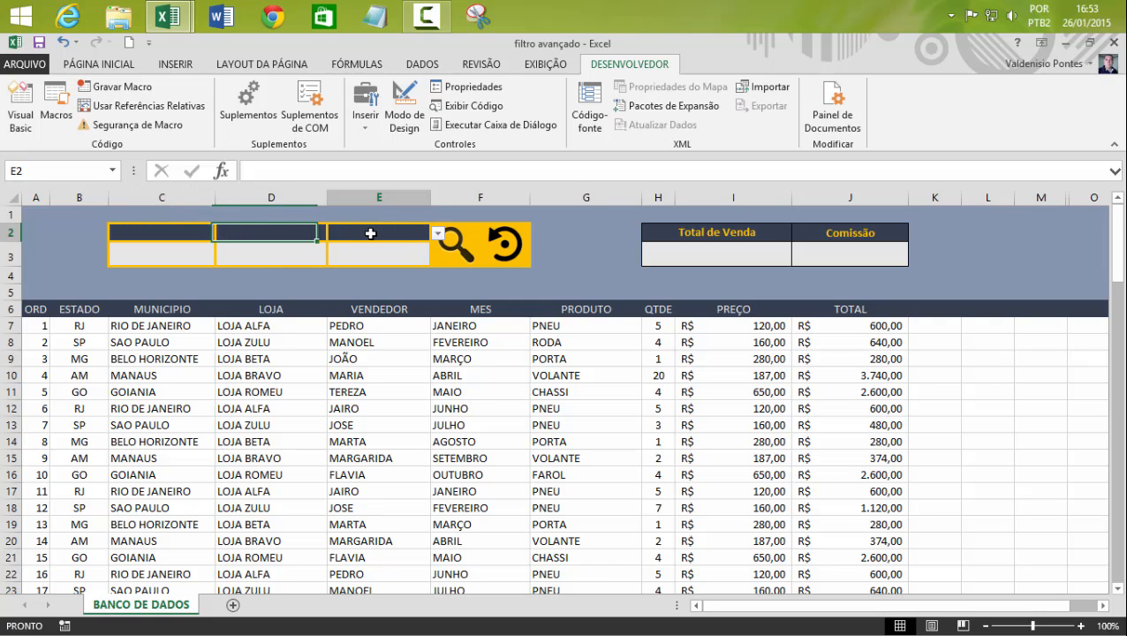
pyautogui.click(370, 232)
pyautogui.click(304, 234)
pyautogui.click(189, 230)
pyautogui.click(278, 231)
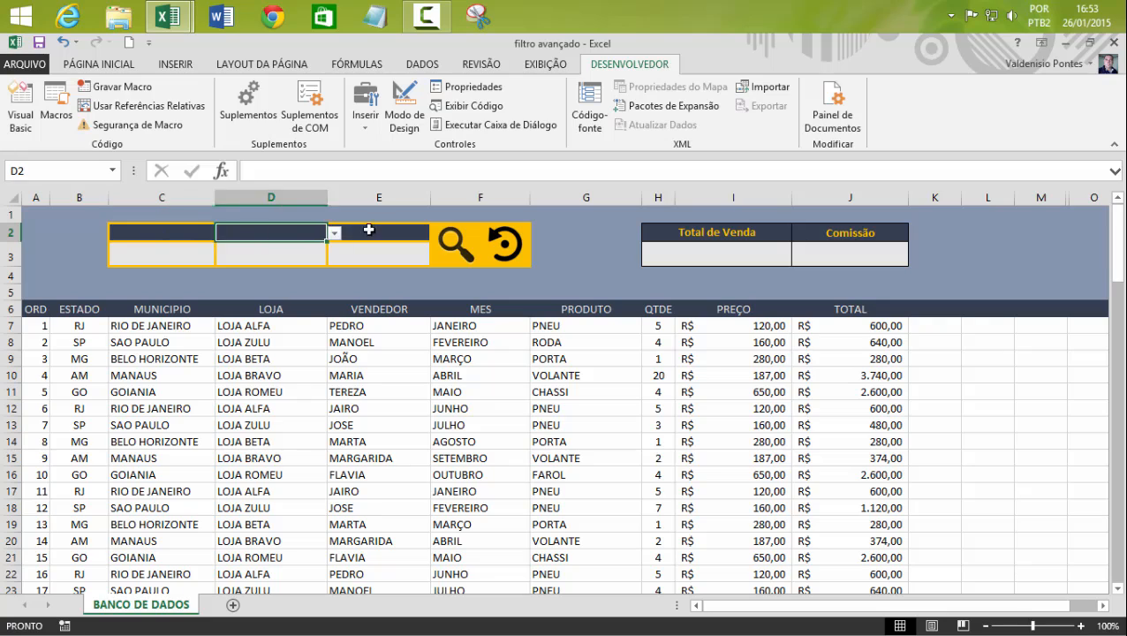
pyautogui.click(375, 233)
# Choose MUNICIPIO as the criteria header in C2, enter rio in C3, and run the filter with the magnifier picture.
pyautogui.click(193, 232)
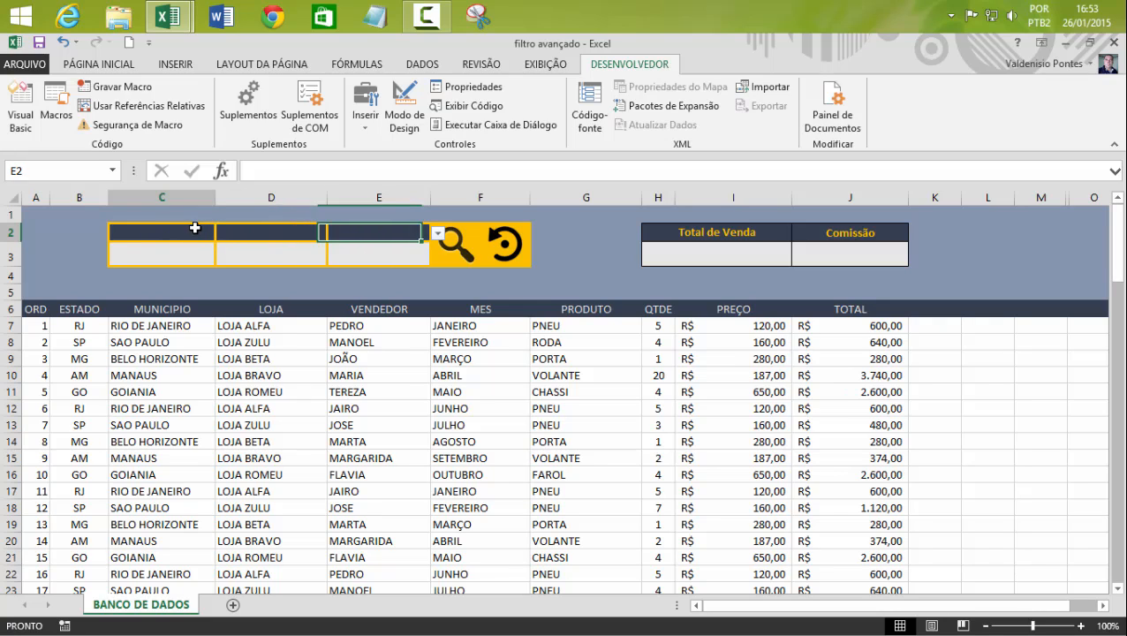
pyautogui.click(223, 233)
pyautogui.click(150, 258)
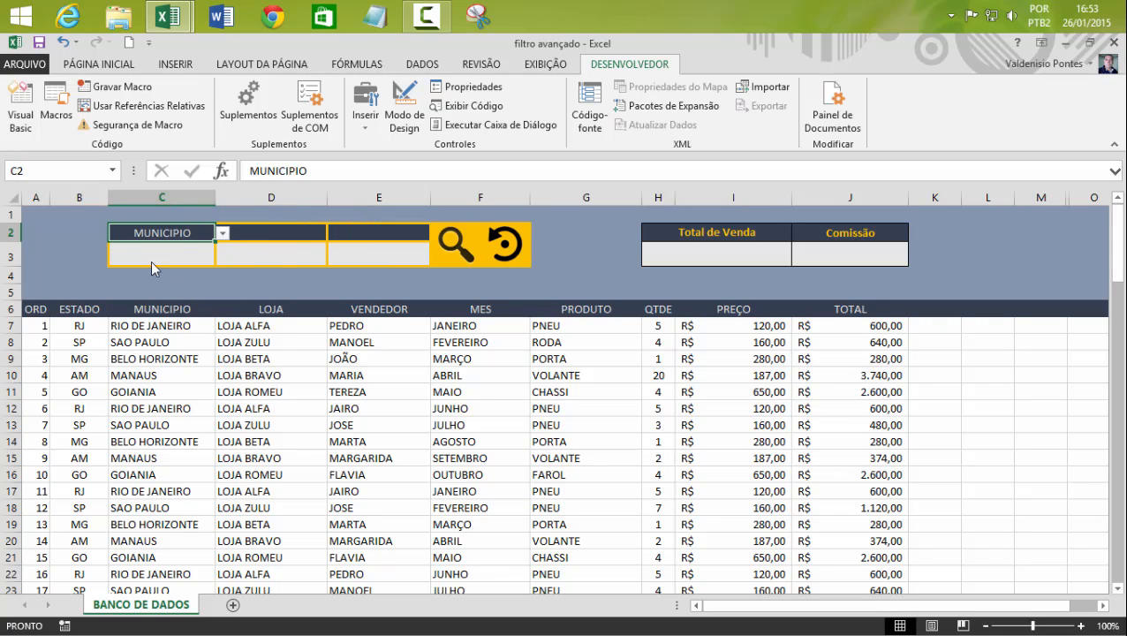
pyautogui.click(150, 261)
pyautogui.write('rio')
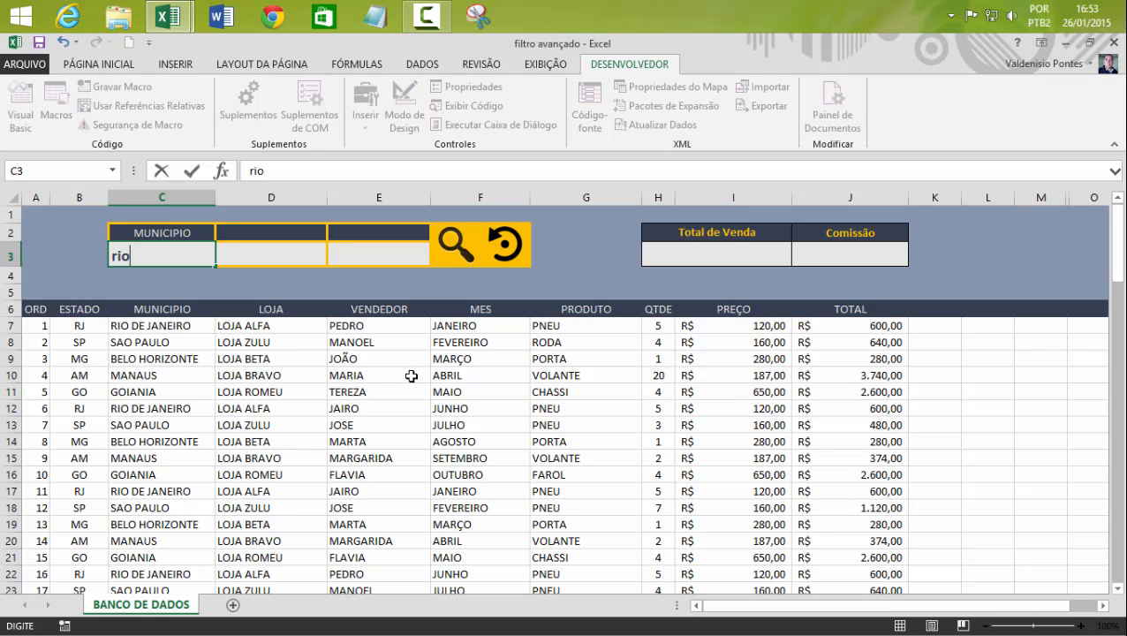
pyautogui.click(448, 246)
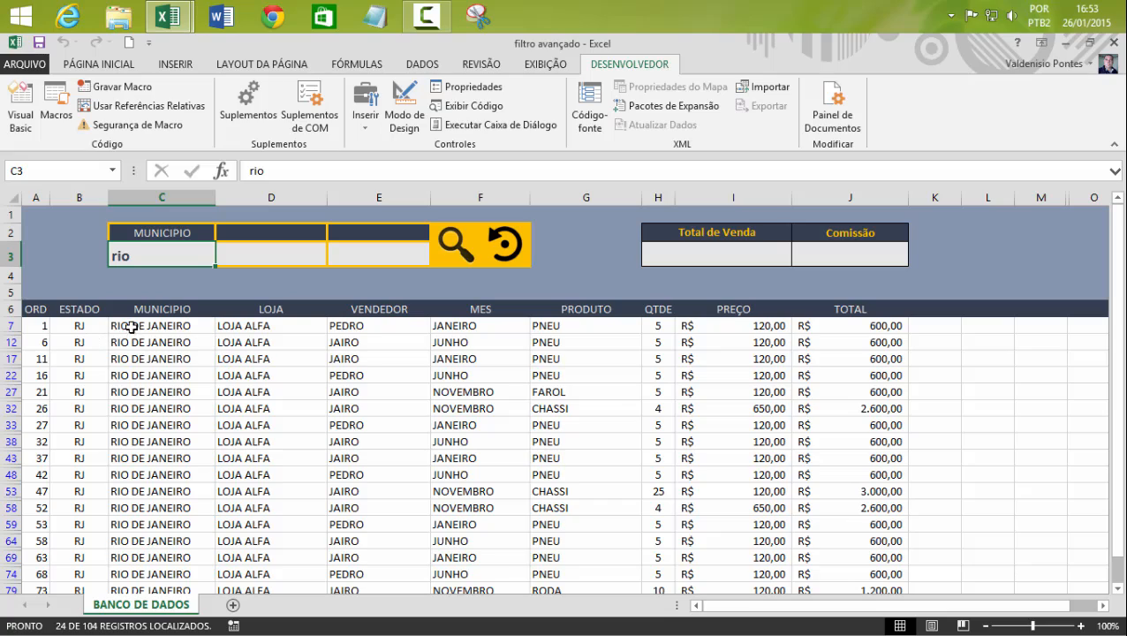
# Examine the filtered rows, checking the MUNICIPIO, LOJA and VENDEDOR columns.
pyautogui.moveTo(129, 329); pyautogui.dragTo(143, 443)
pyautogui.moveTo(1120, 381); pyautogui.dragTo(1120, 237)
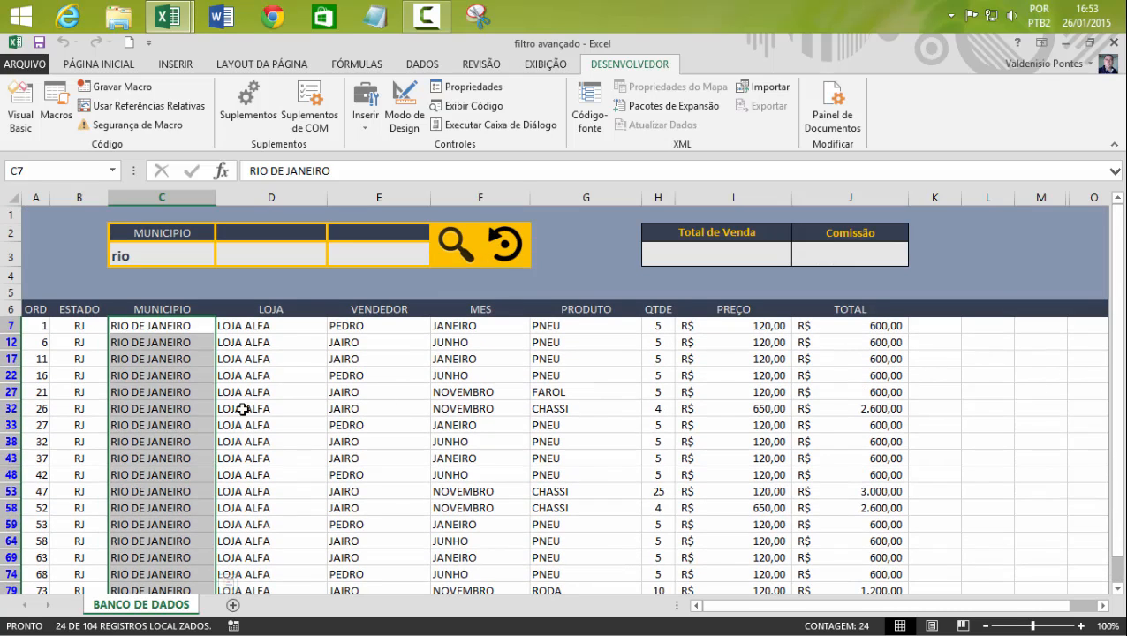
pyautogui.click(273, 360)
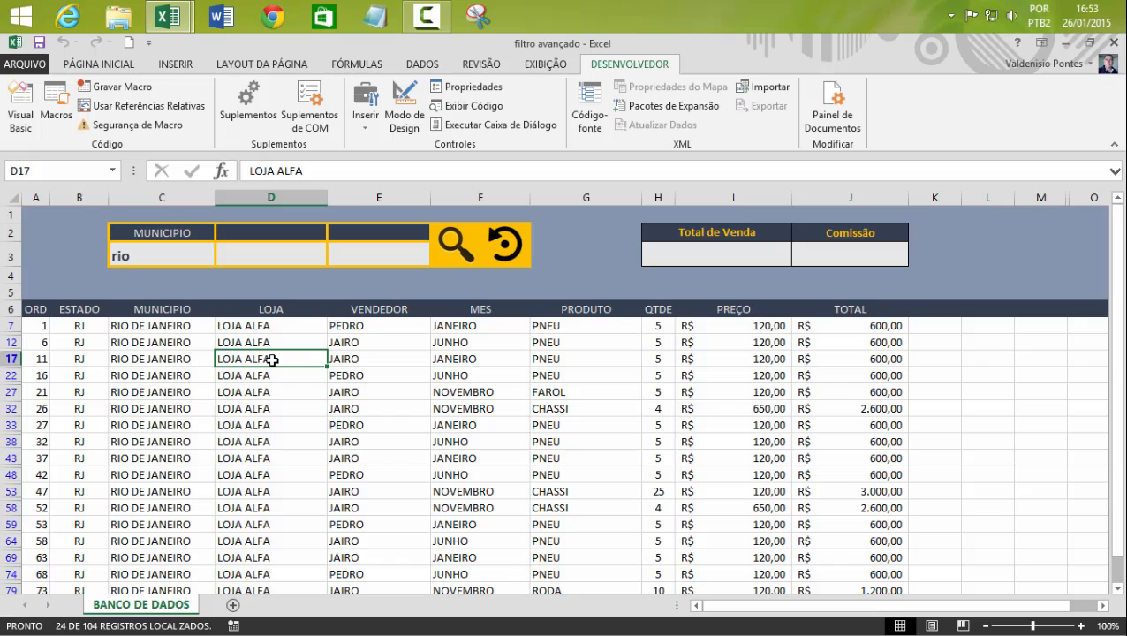
pyautogui.click(388, 312)
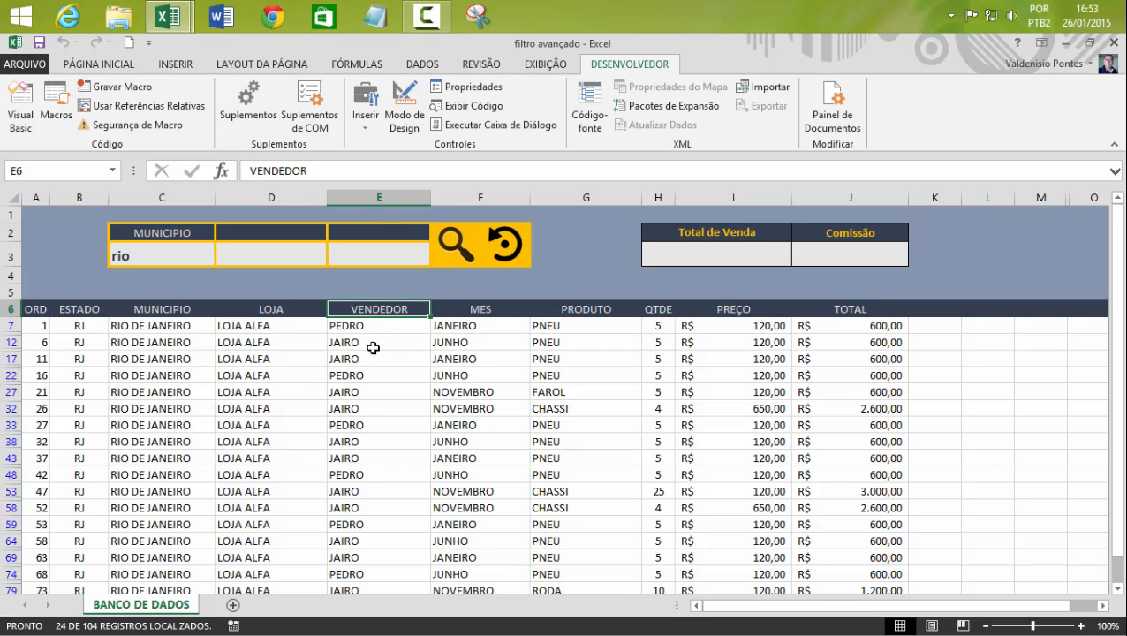
pyautogui.click(367, 328)
pyautogui.click(370, 345)
pyautogui.click(367, 358)
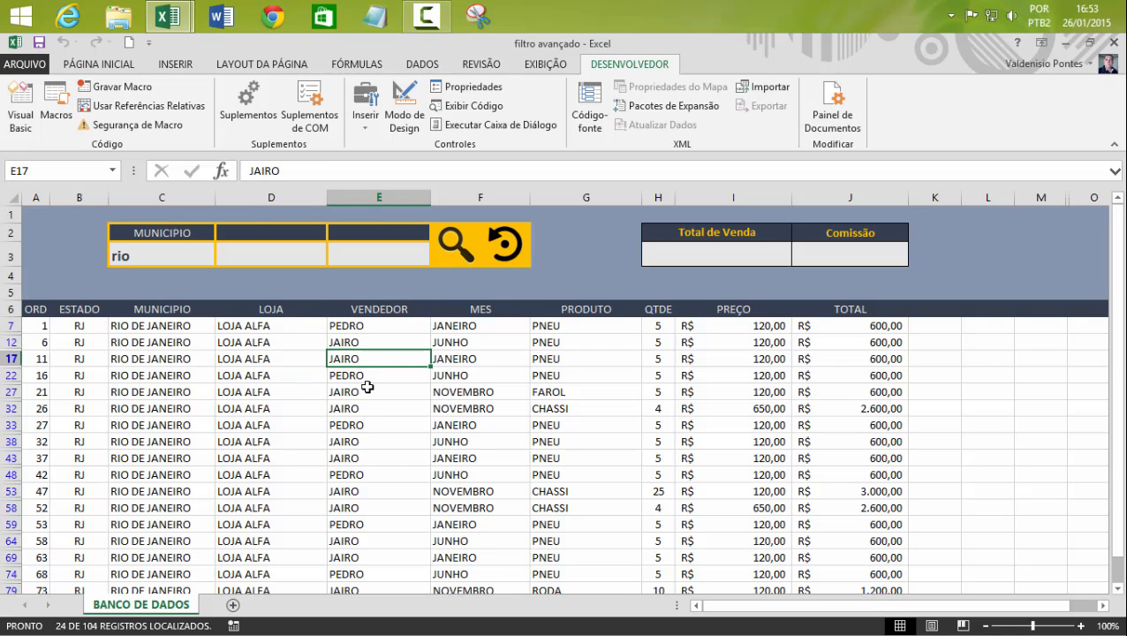
pyautogui.press('Down')
pyautogui.press('Down')
pyautogui.press('Down')
pyautogui.press('Down')
pyautogui.press('Down')
pyautogui.press('Down')
pyautogui.press('Down')
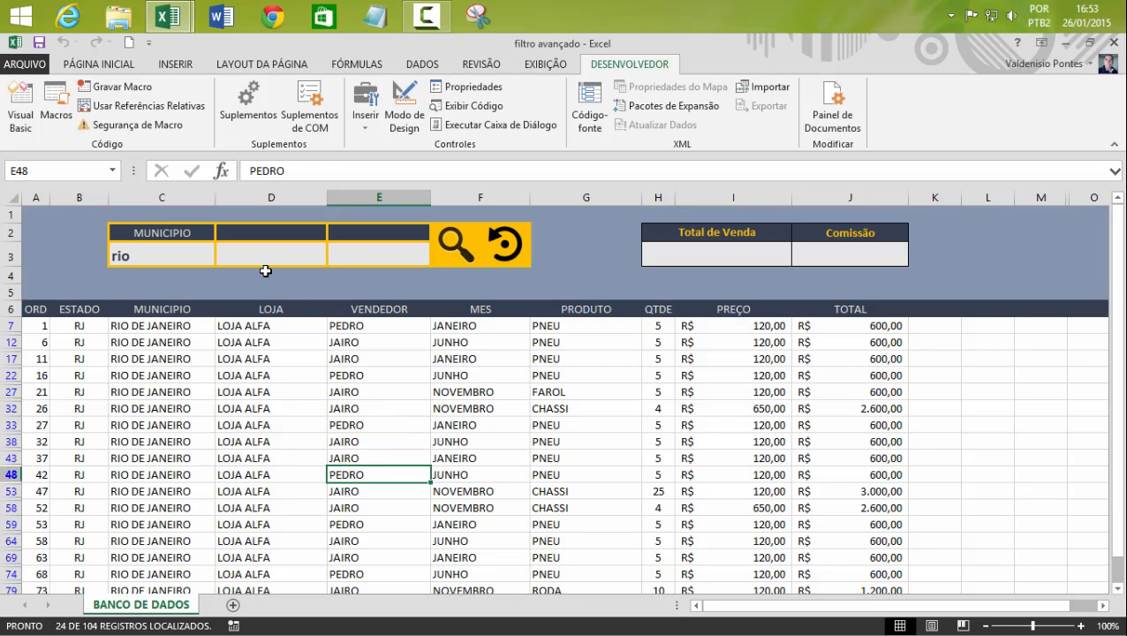
# Choose VENDEDOR as the criteria header in D2, enter the seller's name in D3, and run the filter with the magnifier picture.
pyautogui.click(265, 271)
pyautogui.click(301, 232)
pyautogui.click(334, 234)
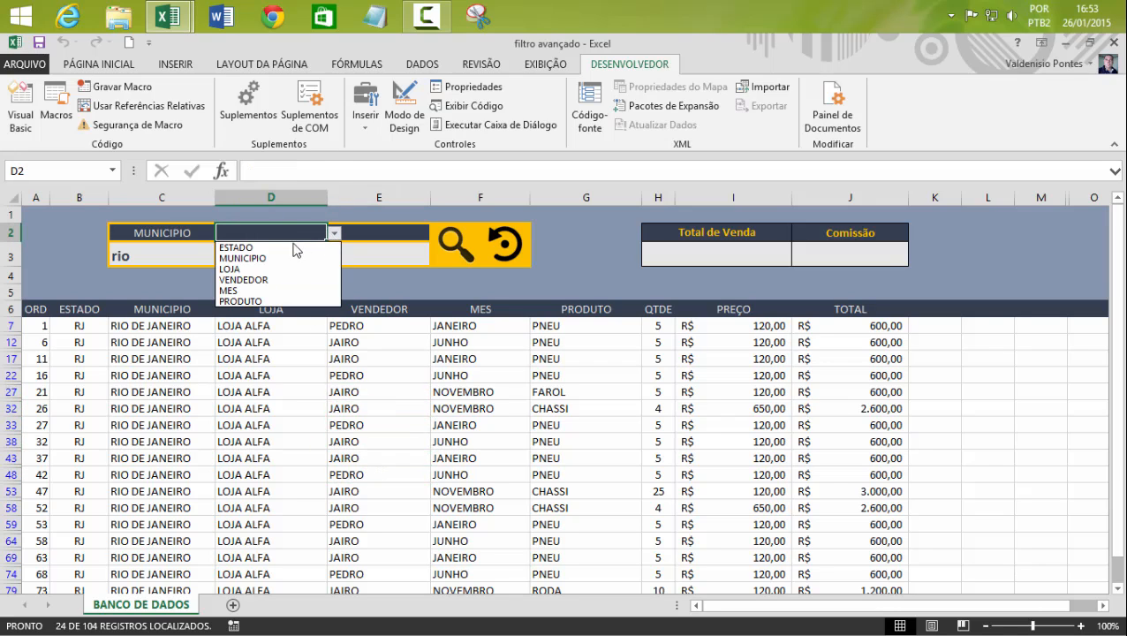
pyautogui.click(238, 279)
pyautogui.click(256, 257)
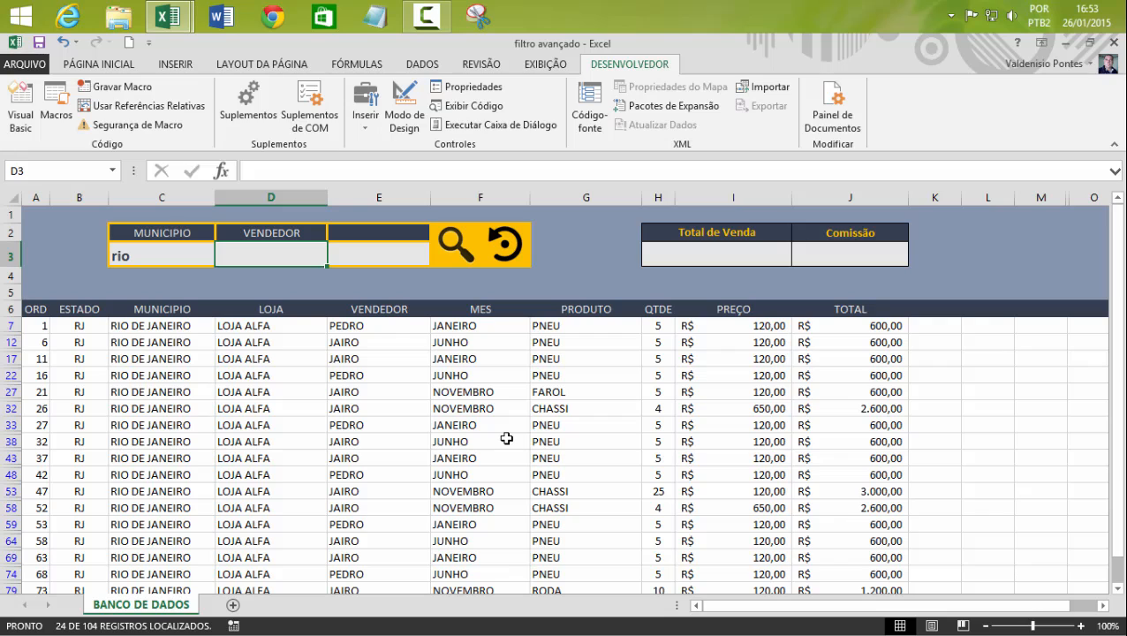
pyautogui.write('jairo')
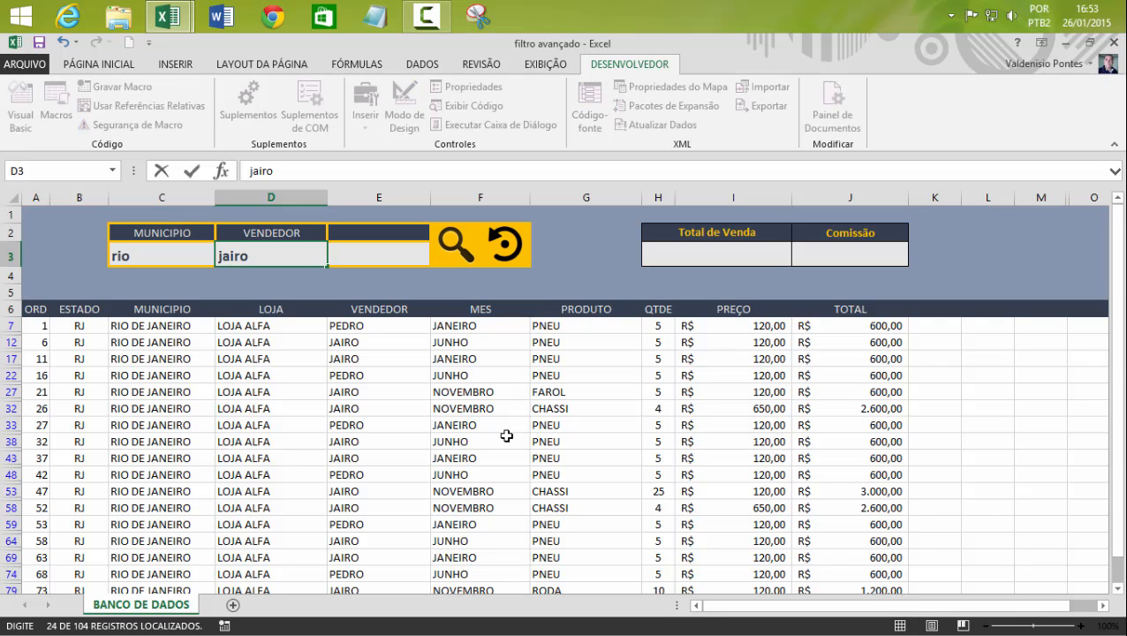
pyautogui.click(453, 246)
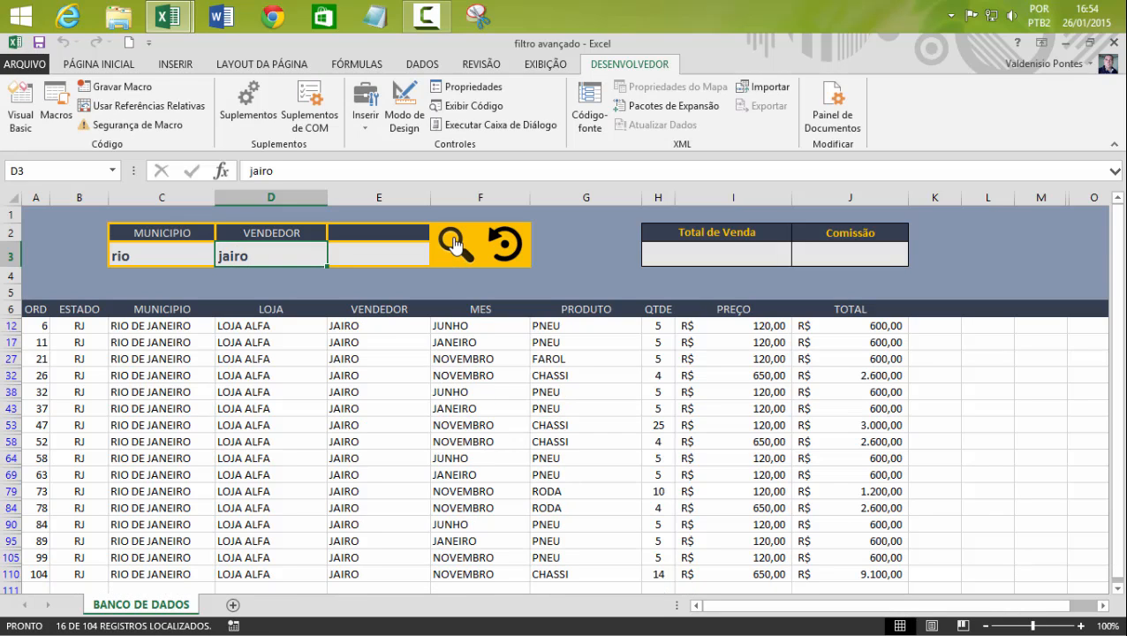
pyautogui.moveTo(157, 328); pyautogui.dragTo(159, 493)
pyautogui.moveTo(357, 326); pyautogui.dragTo(350, 559)
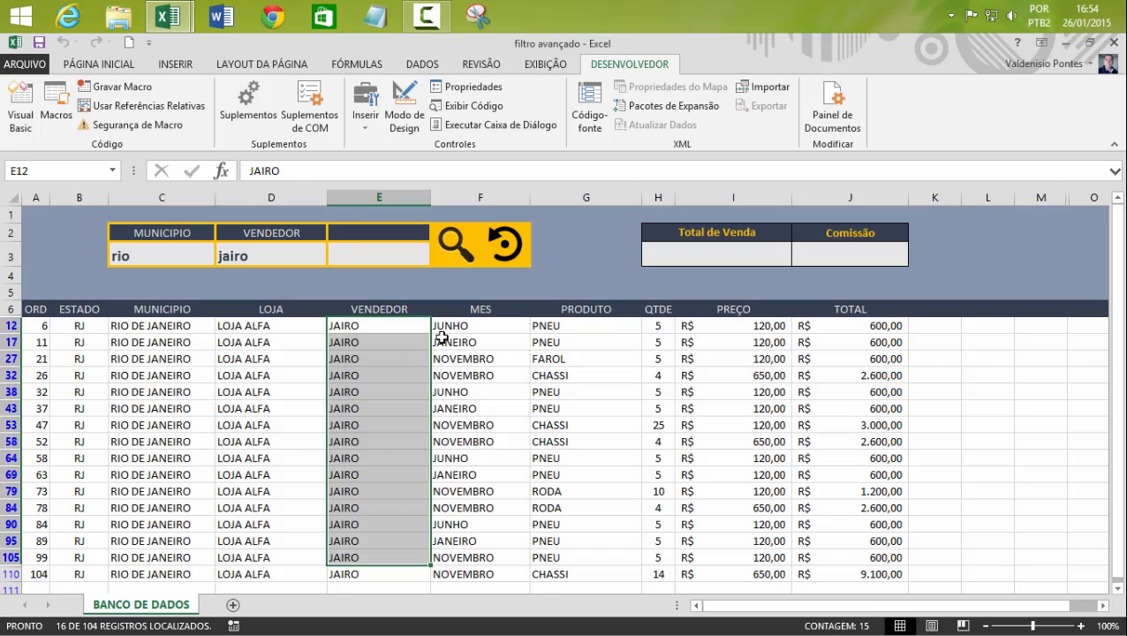
# Choose MES as the criteria header in E2, enter junho in E3, and run the filter with the magnifier picture.
pyautogui.click(469, 329)
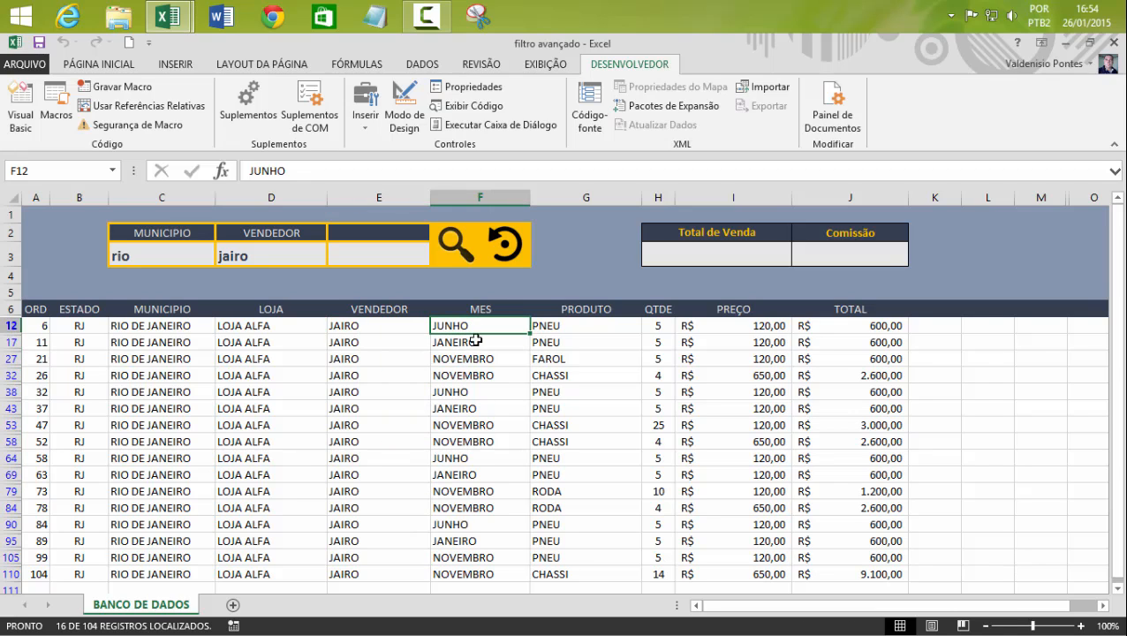
pyautogui.click(481, 345)
pyautogui.click(485, 361)
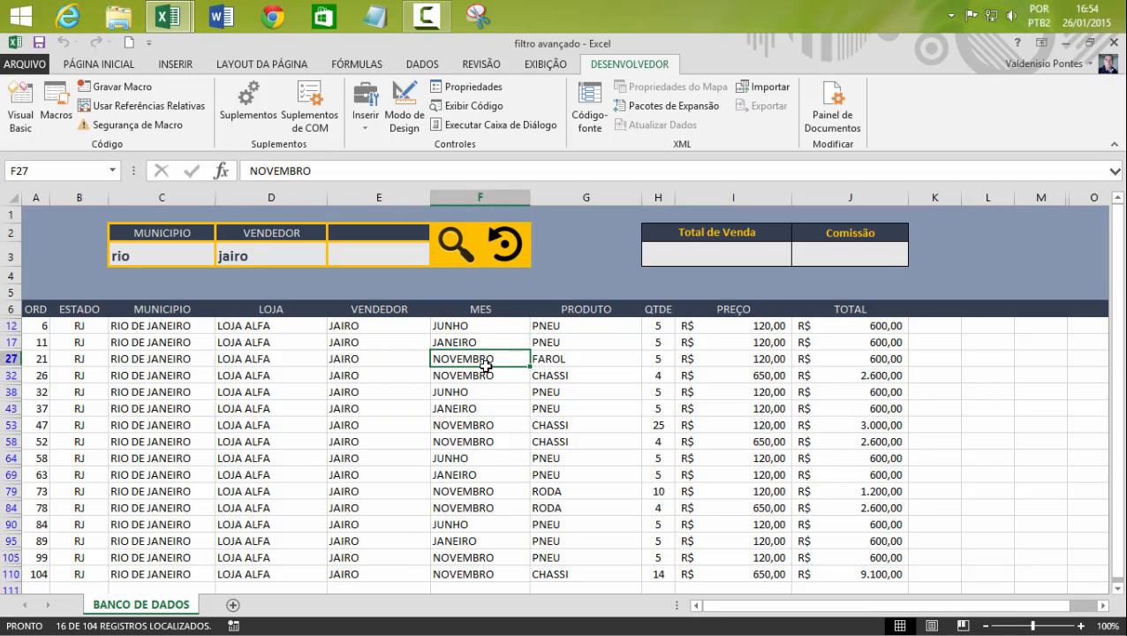
pyautogui.click(367, 233)
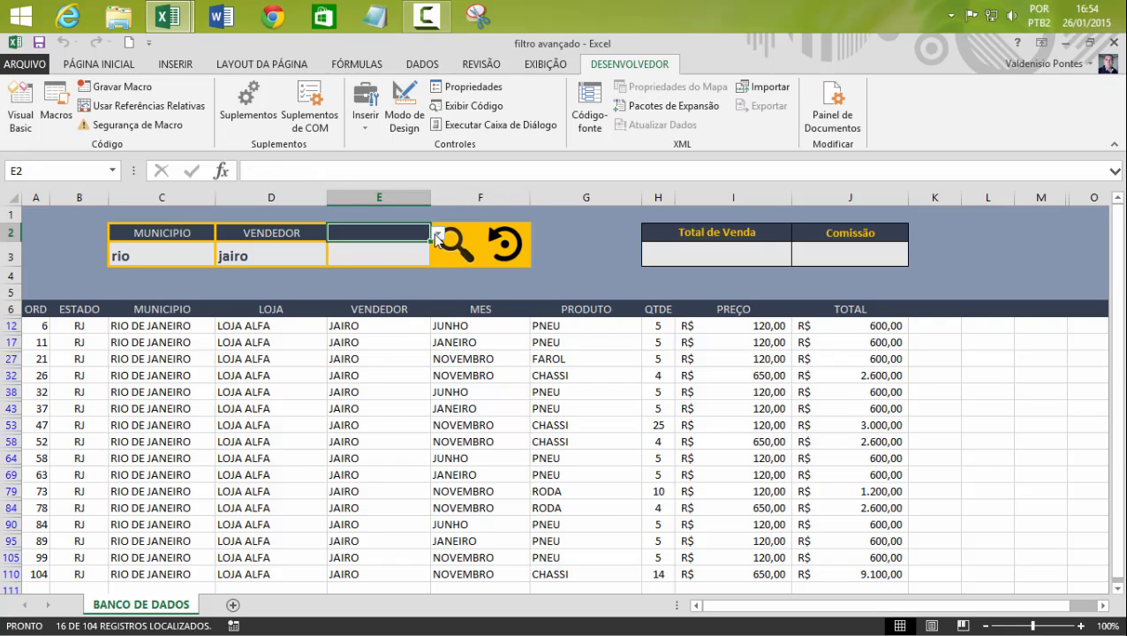
pyautogui.click(437, 232)
pyautogui.click(358, 291)
pyautogui.click(365, 255)
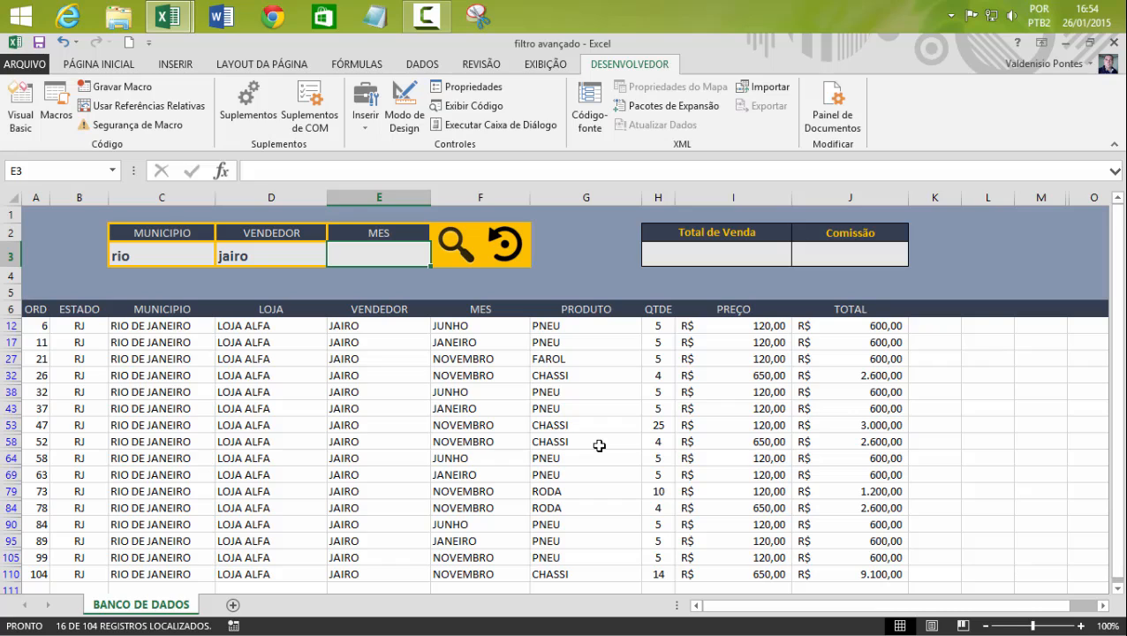
pyautogui.write('junho')
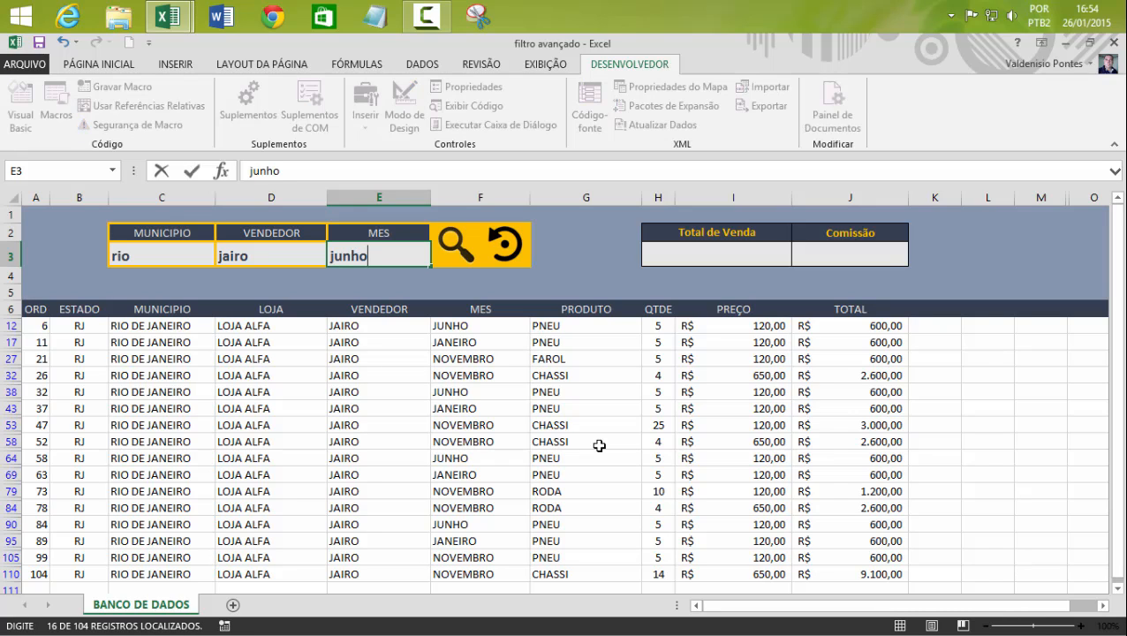
pyautogui.click(459, 245)
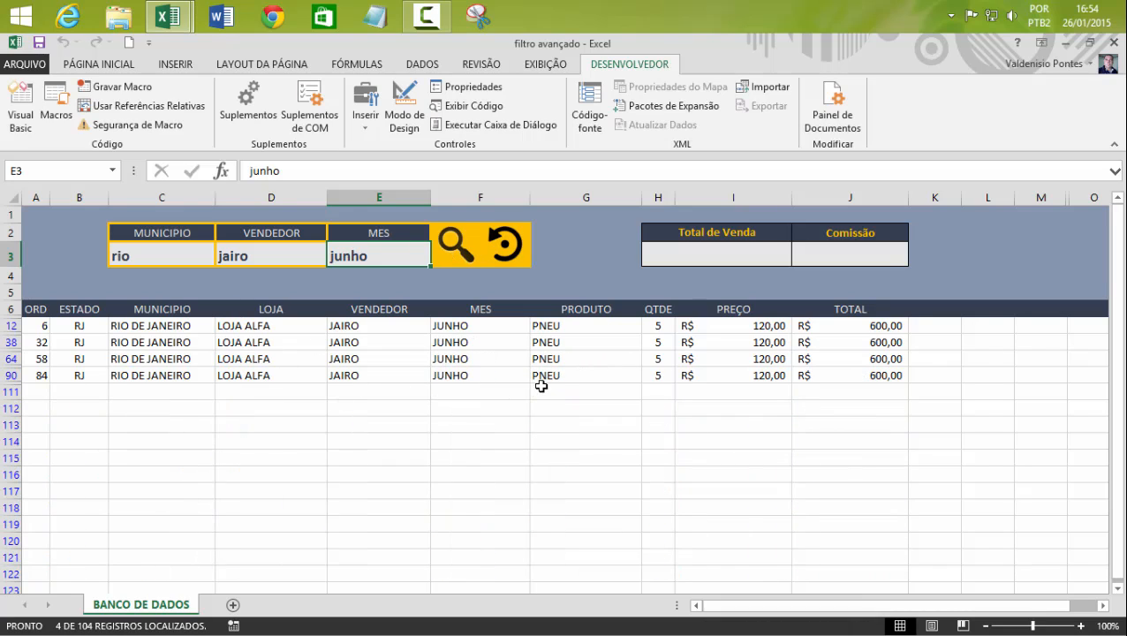
pyautogui.click(369, 373)
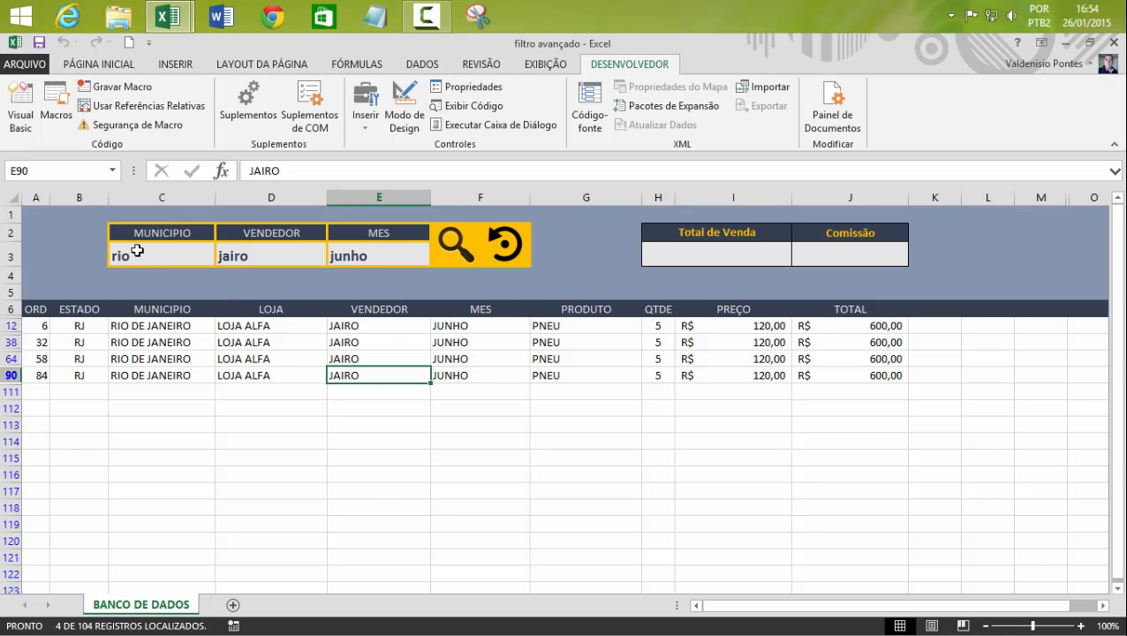
# Center the criteria values in C3:E3 both horizontally and vertically.
pyautogui.moveTo(139, 250); pyautogui.dragTo(365, 253)
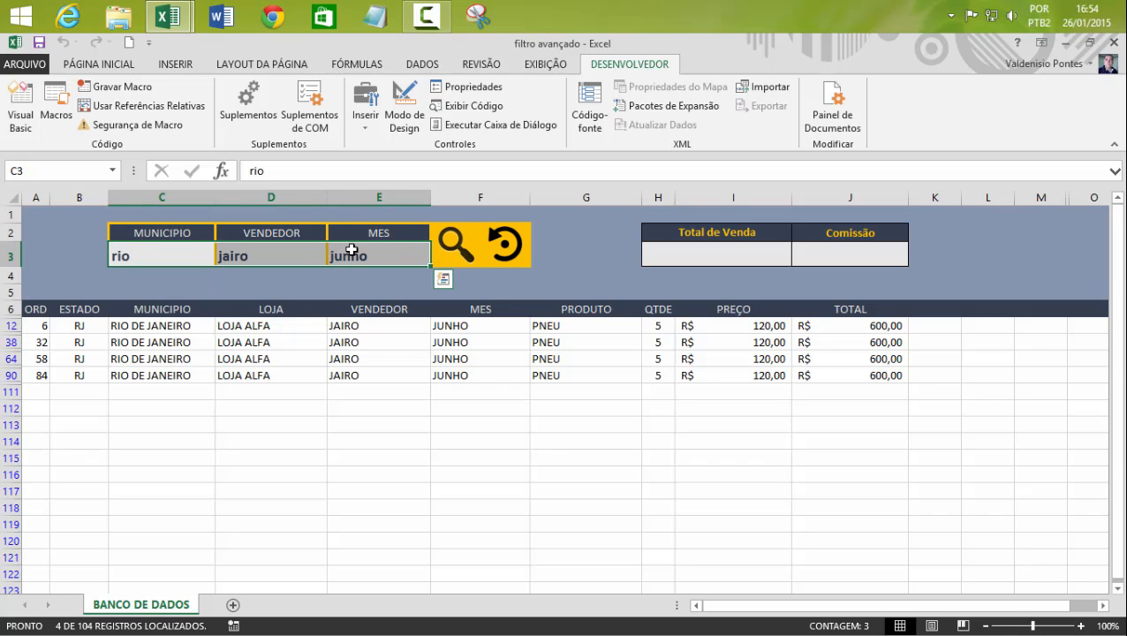
pyautogui.click(100, 67)
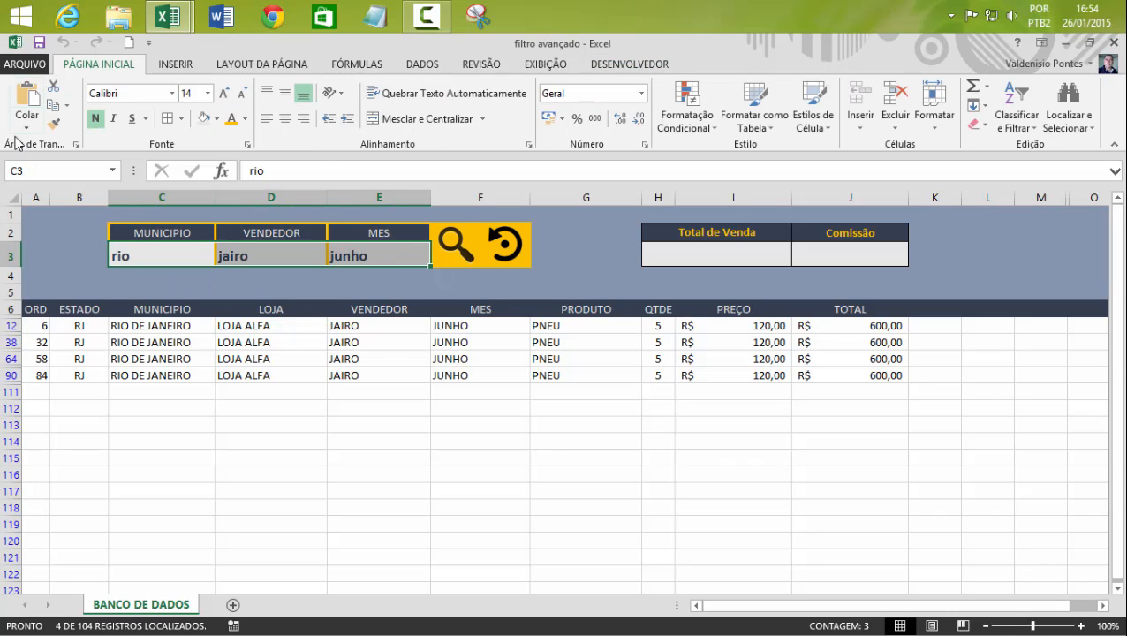
pyautogui.click(284, 118)
pyautogui.click(284, 97)
pyautogui.click(423, 374)
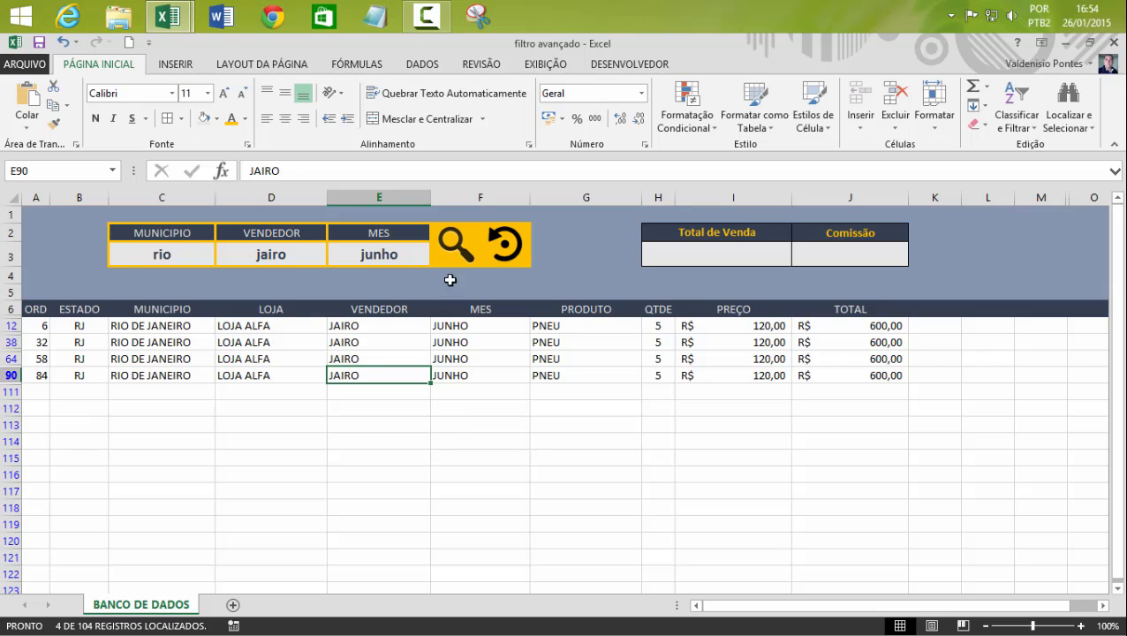
# Clear the filter and its criteria with the circular-arrow picture, and enter r in C3 as a trial value.
pyautogui.click(506, 248)
pyautogui.click(377, 395)
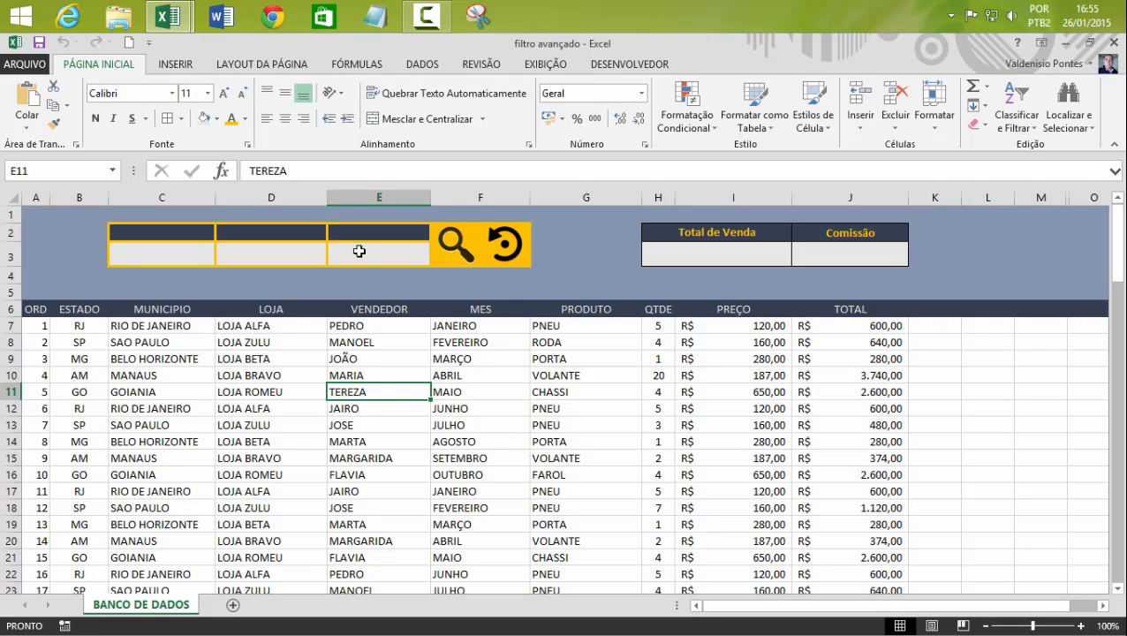
pyautogui.write('r')
pyautogui.click(439, 364)
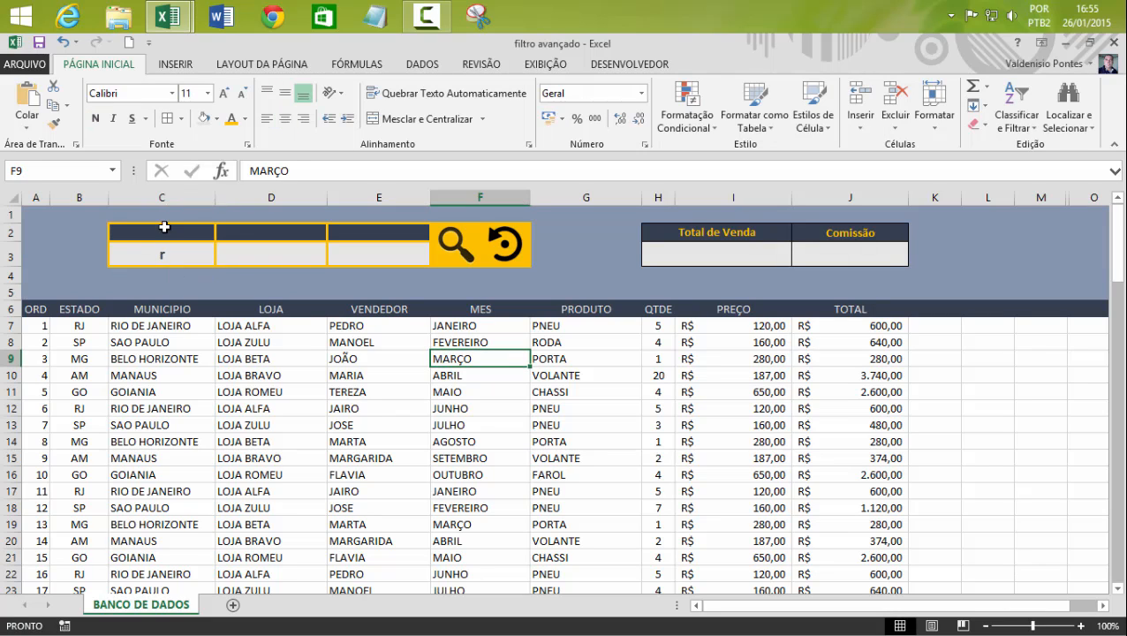
# Choose MUNICIPIO as the criteria header in C2 and enter rio in C3.
pyautogui.click(163, 228)
pyautogui.click(223, 232)
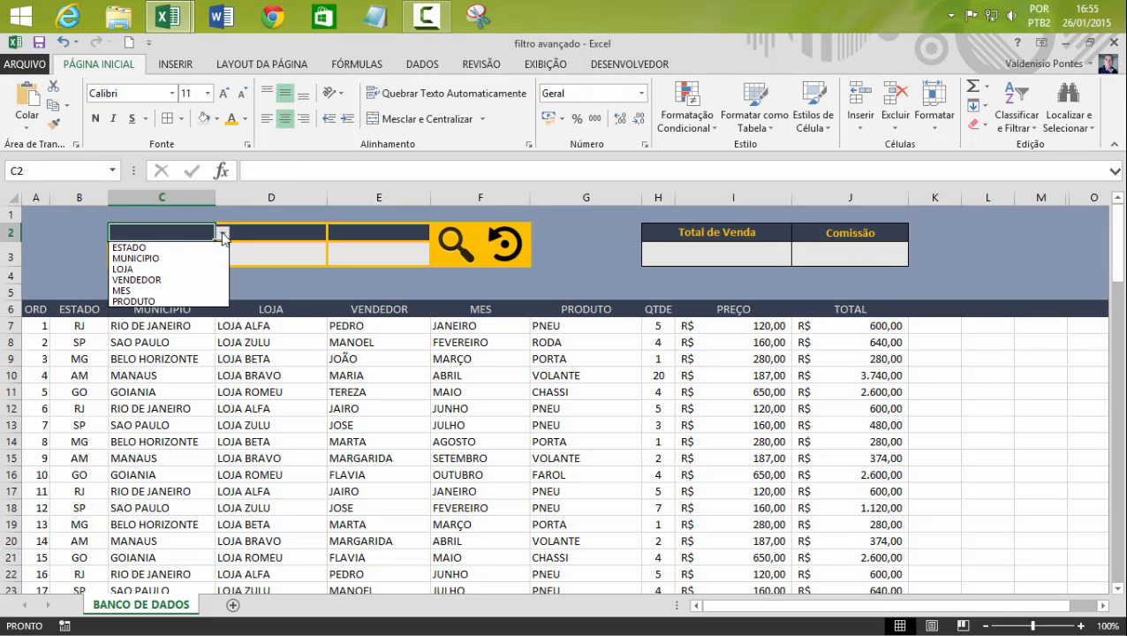
pyautogui.click(173, 268)
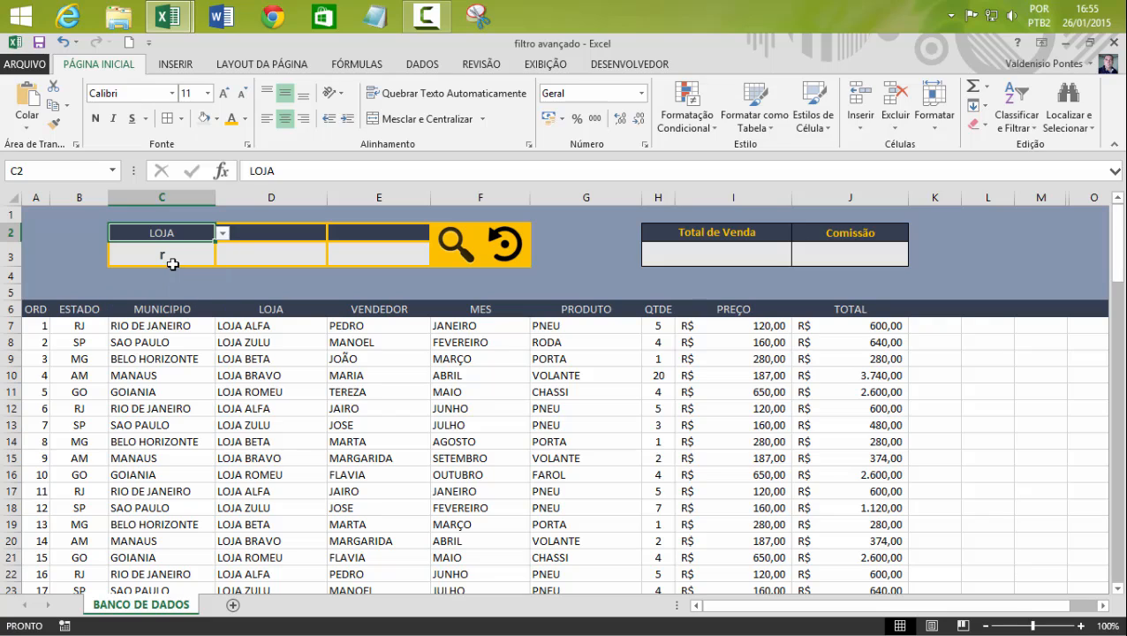
pyautogui.click(222, 227)
pyautogui.click(184, 236)
pyautogui.click(222, 233)
pyautogui.click(166, 256)
pyautogui.click(168, 255)
pyautogui.write('r')
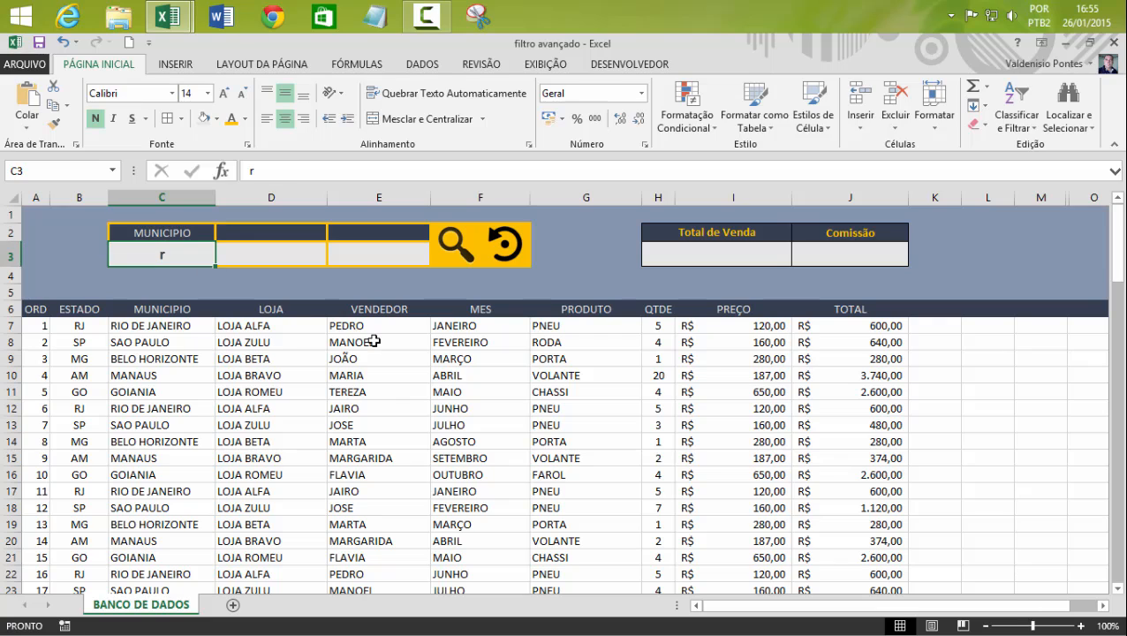
pyautogui.write('io')
pyautogui.press('Tab')
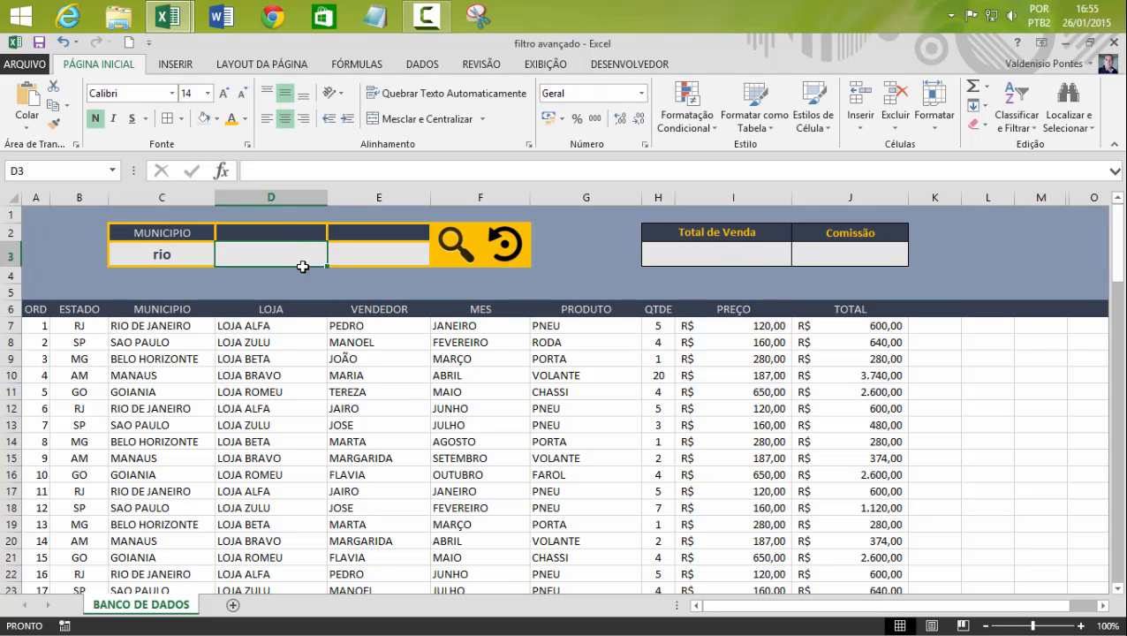
# Set D2 to VENDEDOR, enter the seller's name in D3, and apply the filter with the magnifier picture.
pyautogui.click(288, 236)
pyautogui.click(334, 233)
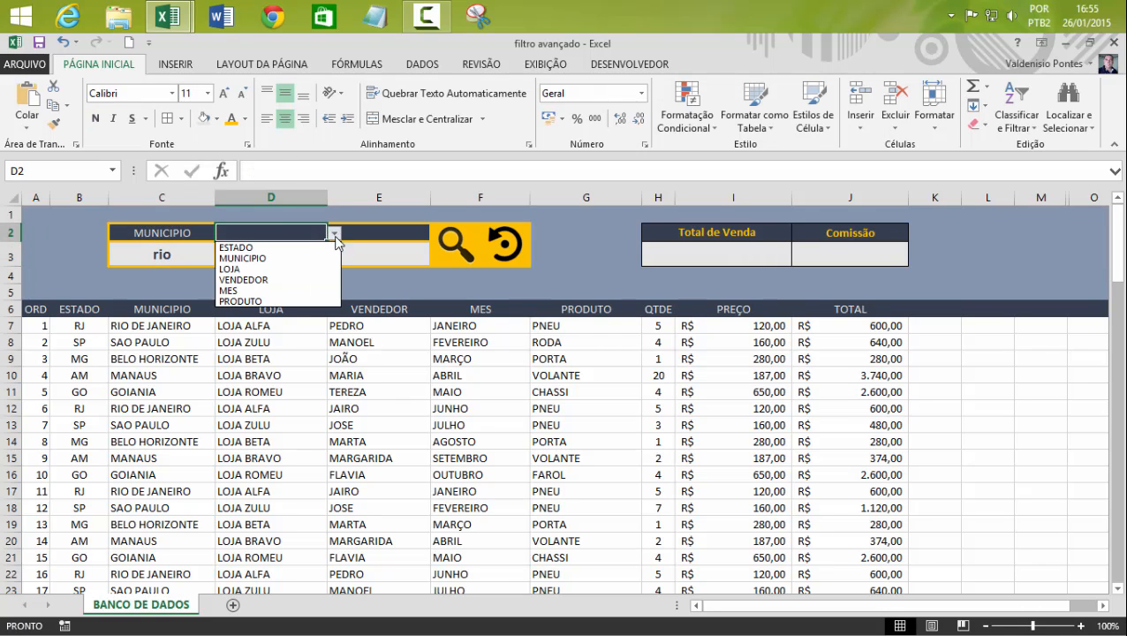
pyautogui.click(280, 280)
pyautogui.click(276, 256)
pyautogui.write('jair')
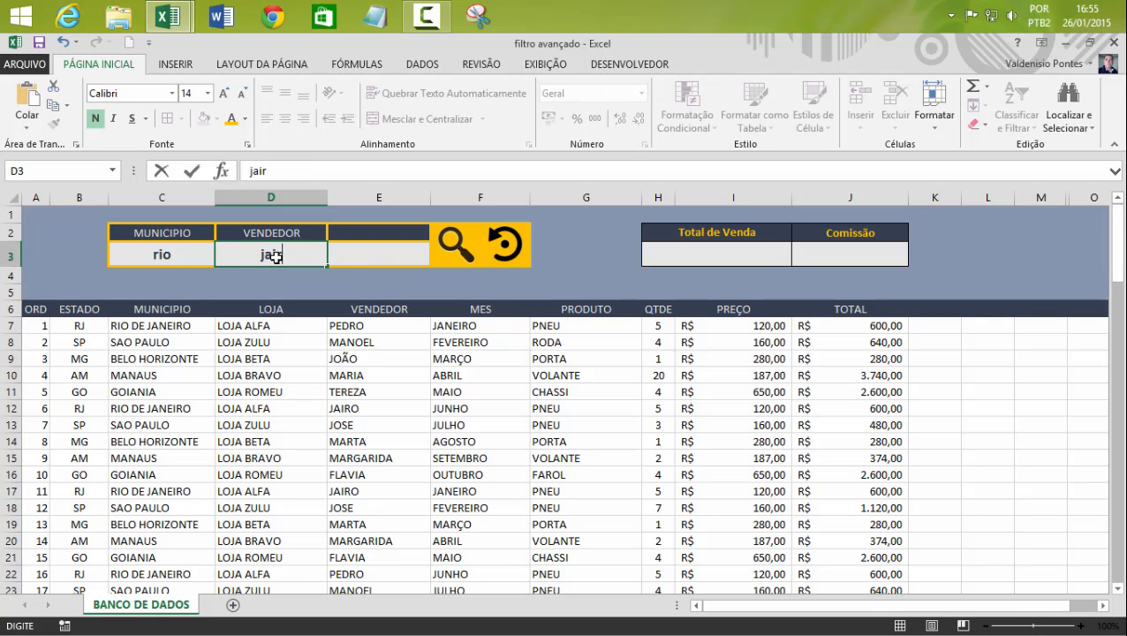
pyautogui.write('o')
pyautogui.click(454, 245)
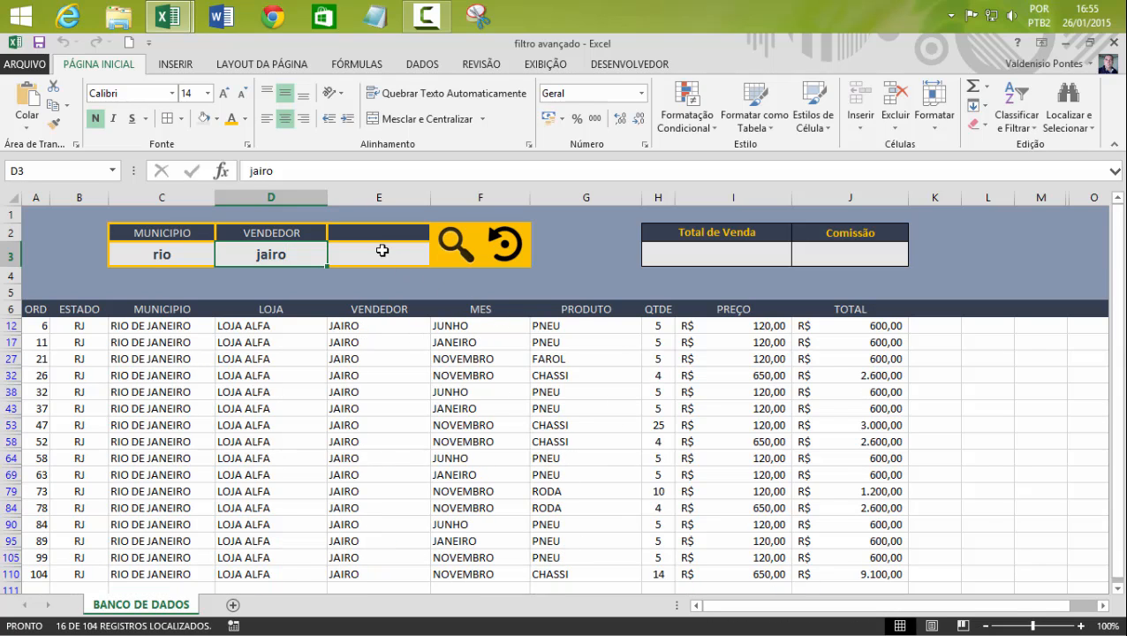
# Choose MES as the criteria header in E2, enter jun in E3, and run the filter with the magnifier picture.
pyautogui.click(380, 236)
pyautogui.click(437, 232)
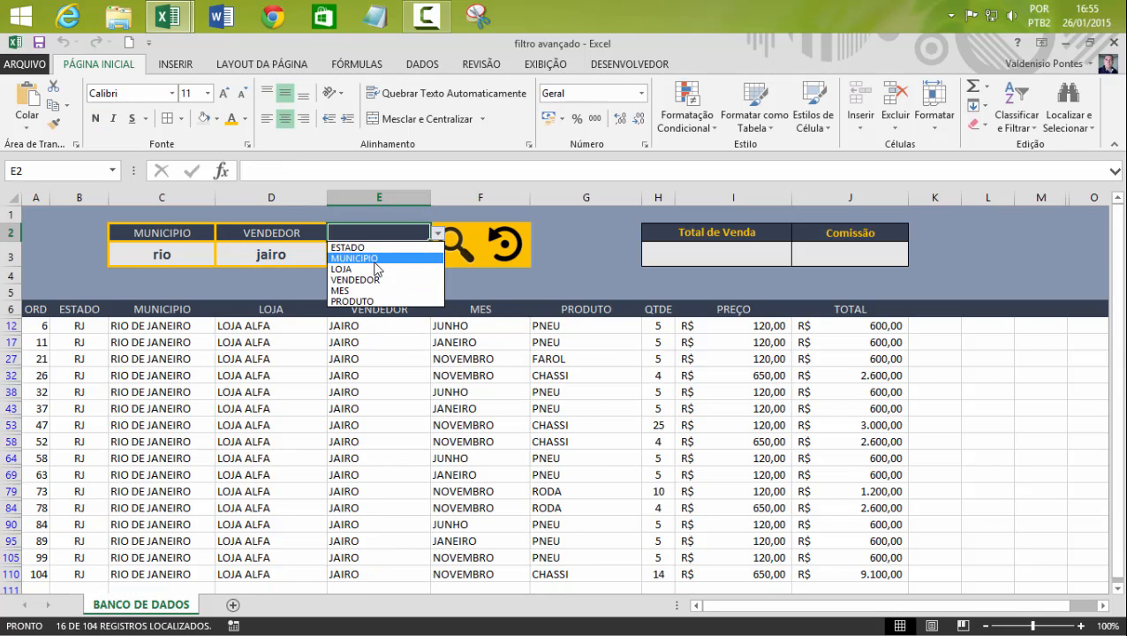
pyautogui.click(365, 292)
pyautogui.click(372, 255)
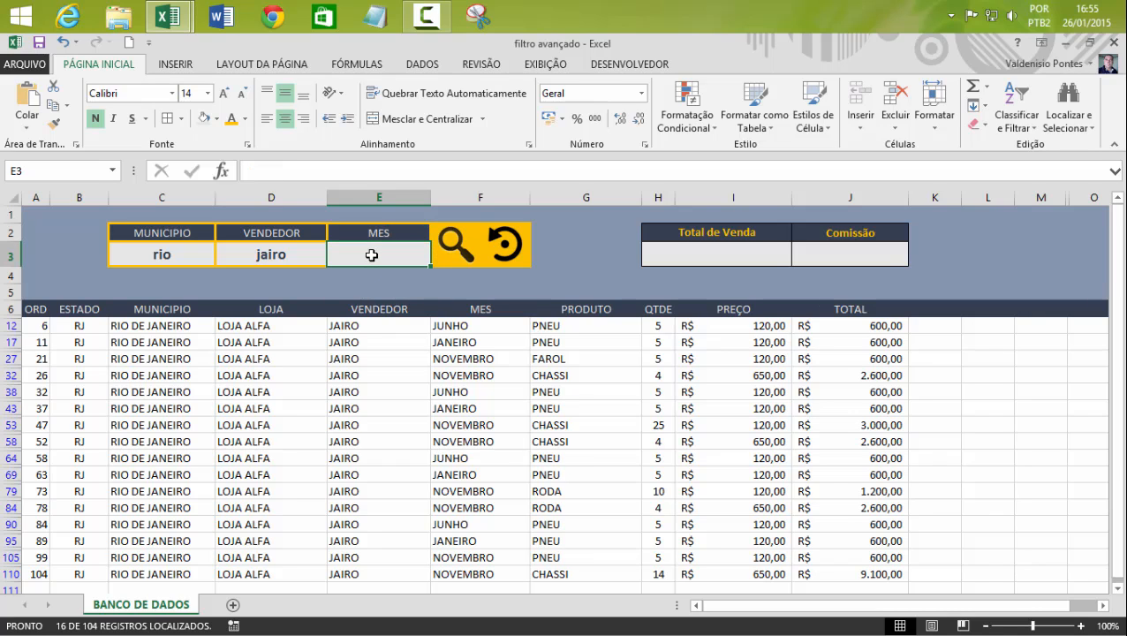
pyautogui.write('ju')
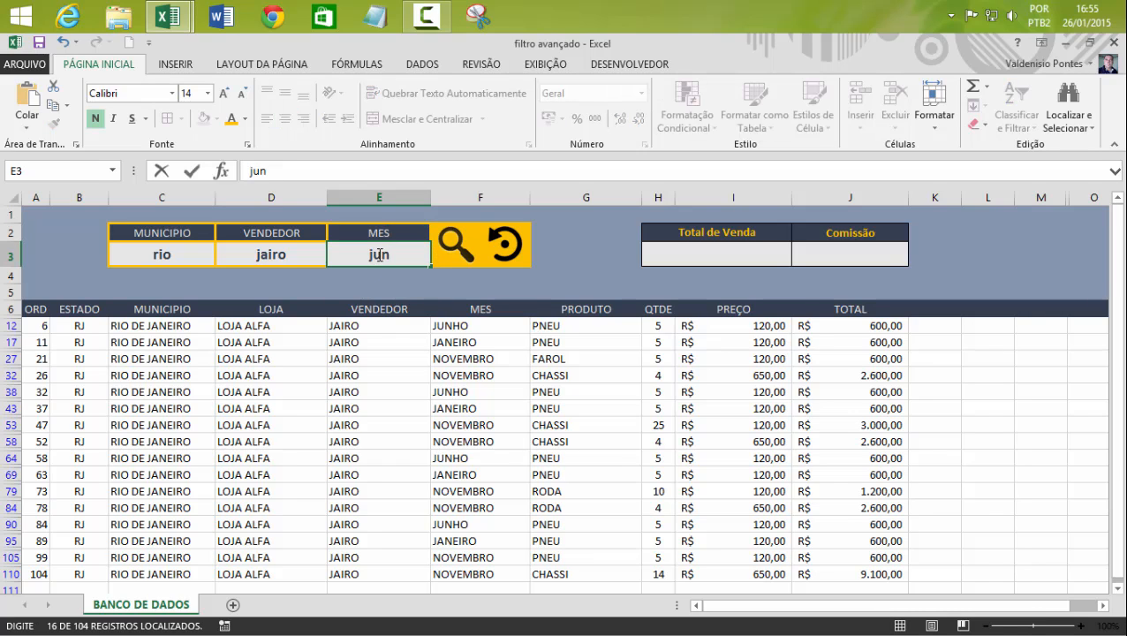
pyautogui.write('n')
pyautogui.click(455, 245)
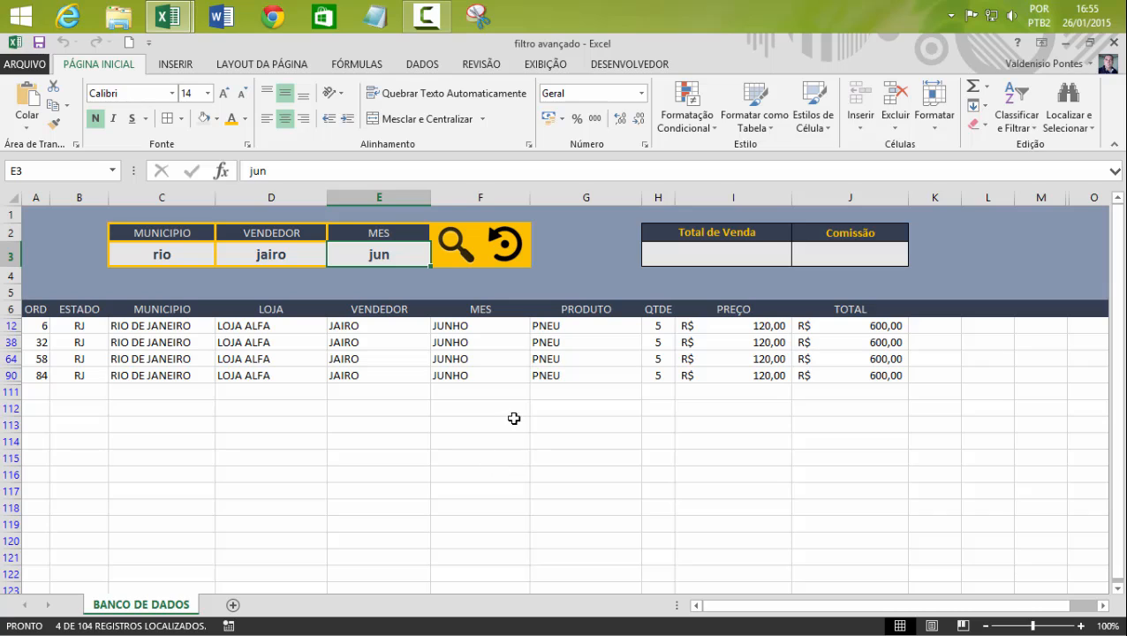
# Change the PRODUTO entries in the filtered rows to VOLANTE in G38 and CHASSI in G64.
pyautogui.moveTo(542, 339); pyautogui.dragTo(546, 372)
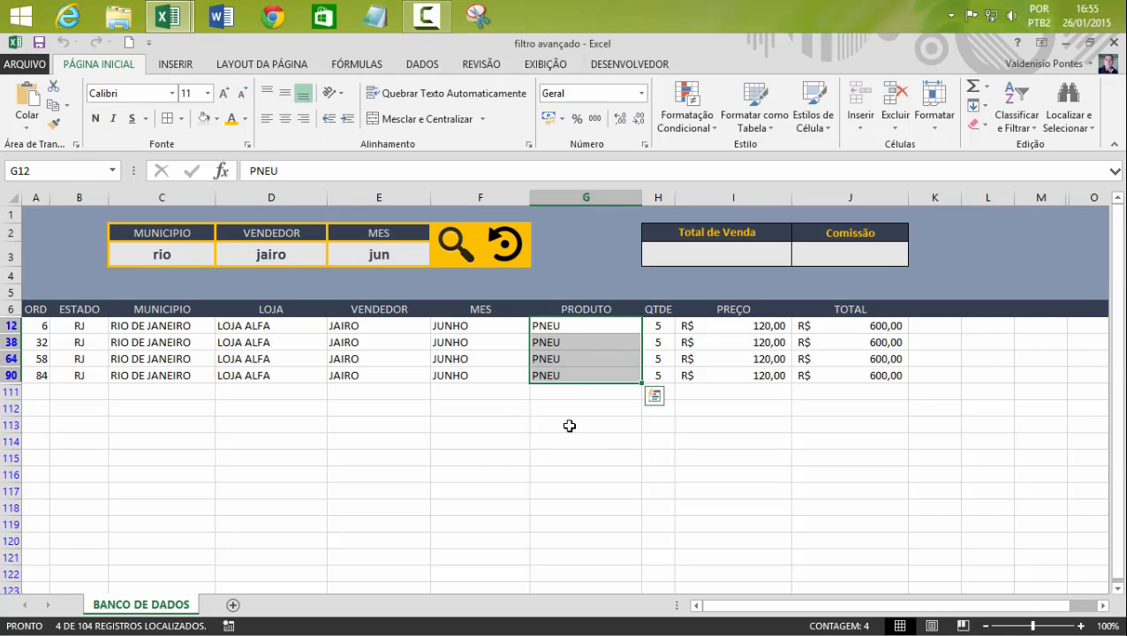
pyautogui.click(560, 347)
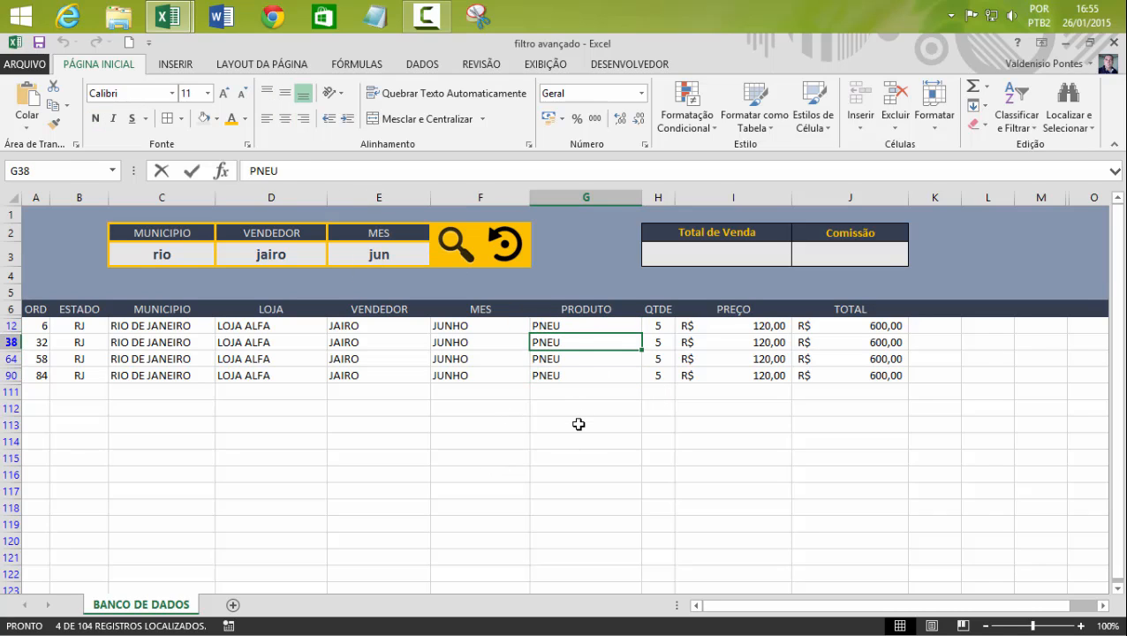
pyautogui.write('voLANT')
pyautogui.press('Return')
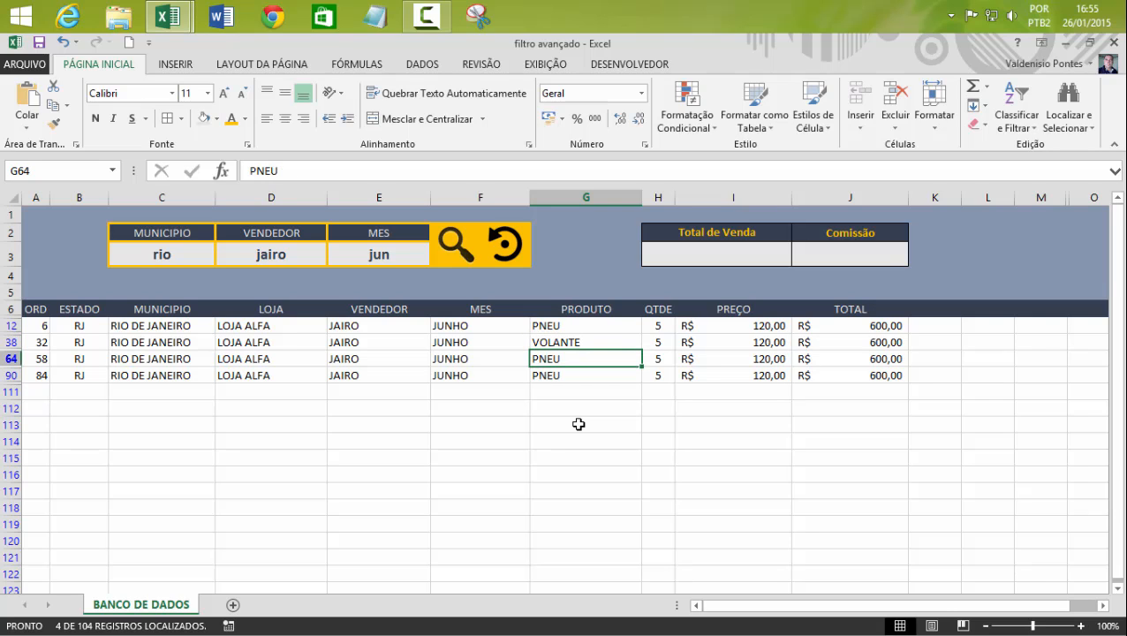
pyautogui.write('chASSI')
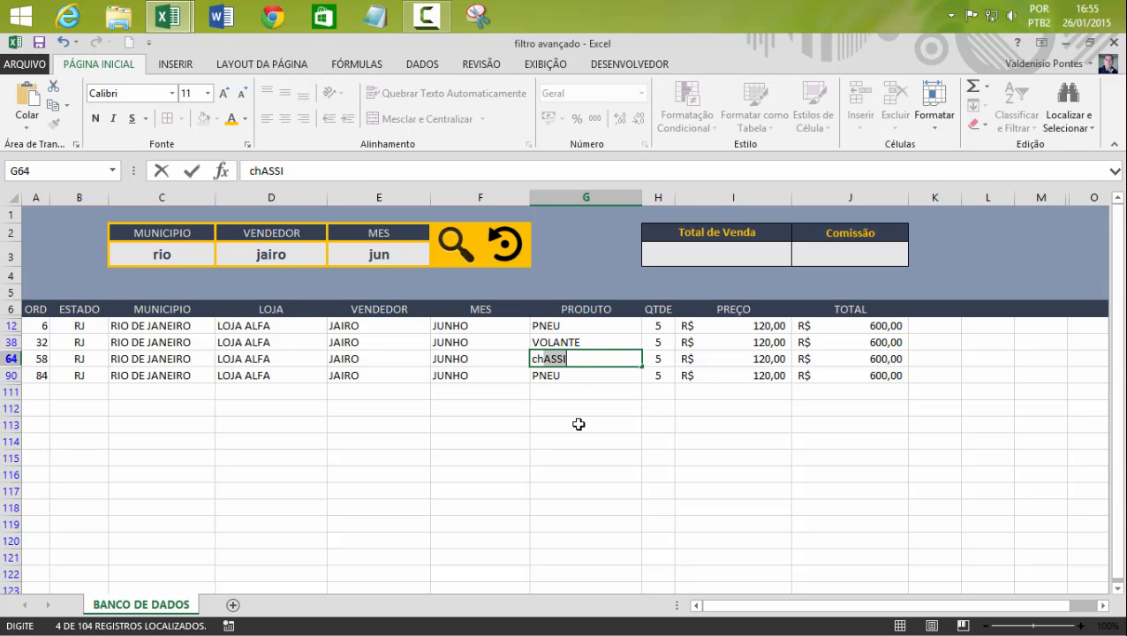
pyautogui.press('Return')
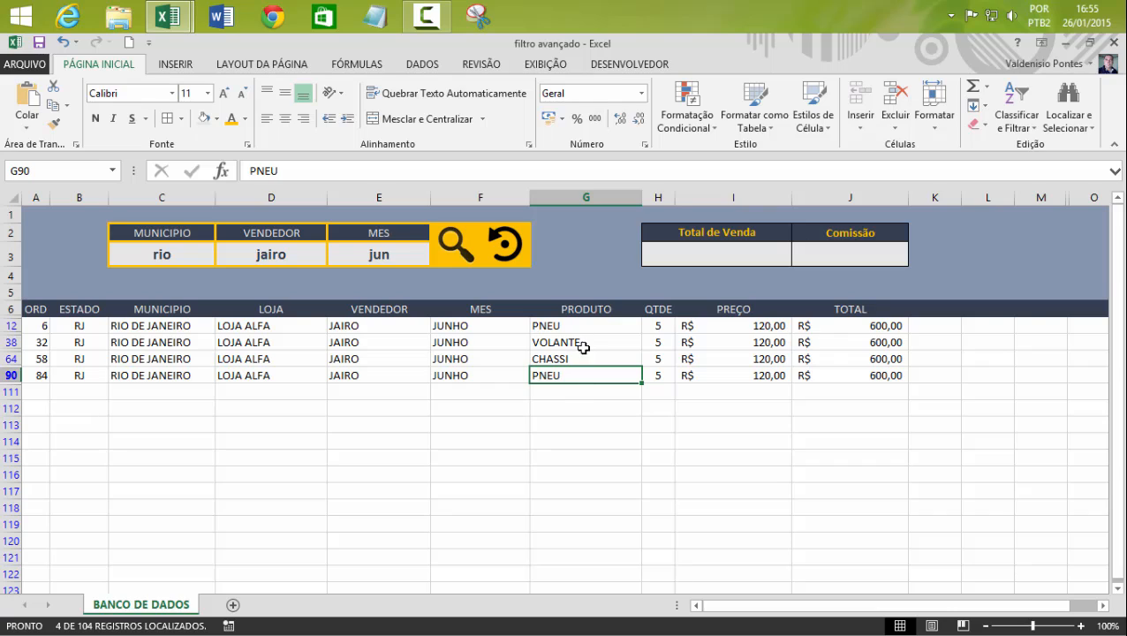
pyautogui.click(565, 391)
pyautogui.click(545, 440)
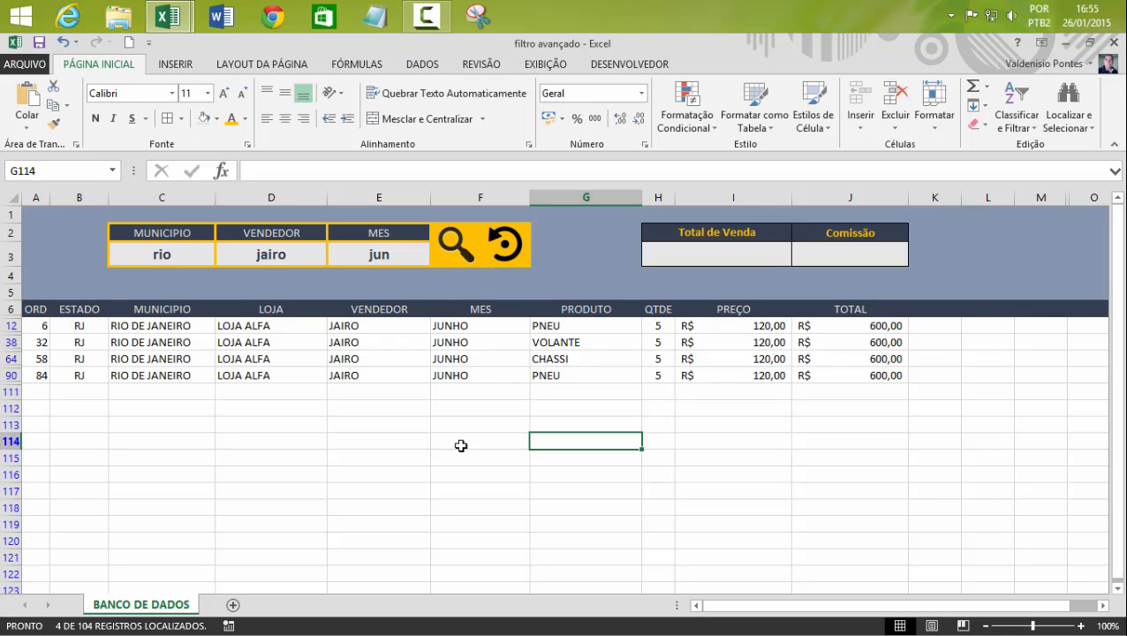
# Set the QTDE values to 15 in H38 for VOLANTE and 25 in H64 for CHASSI.
pyautogui.click(571, 349)
pyautogui.click(572, 359)
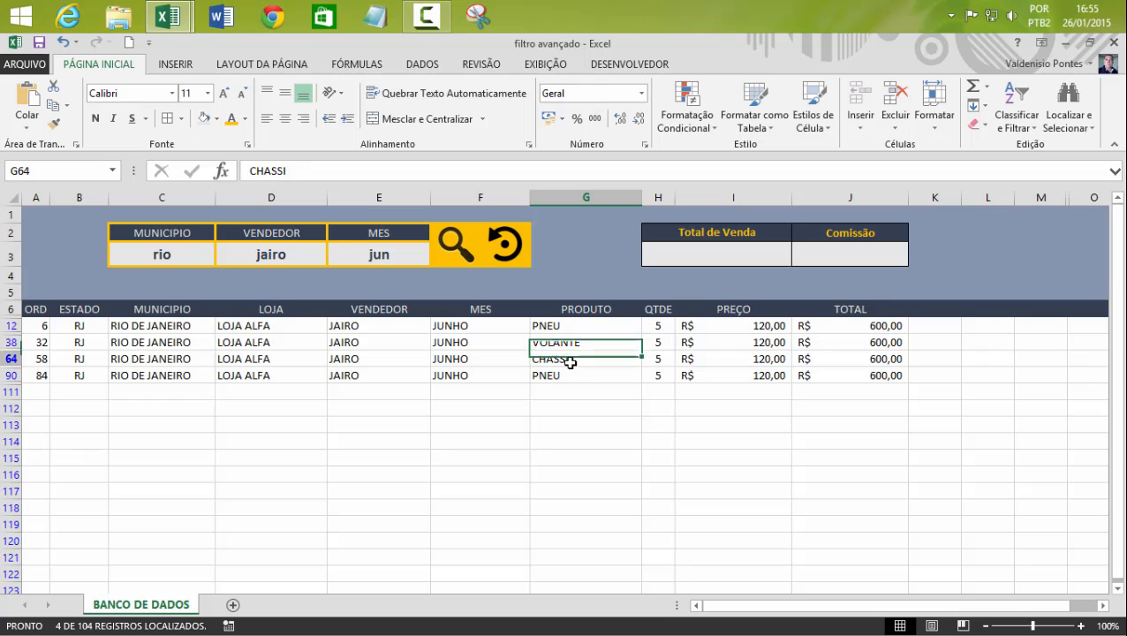
pyautogui.click(661, 346)
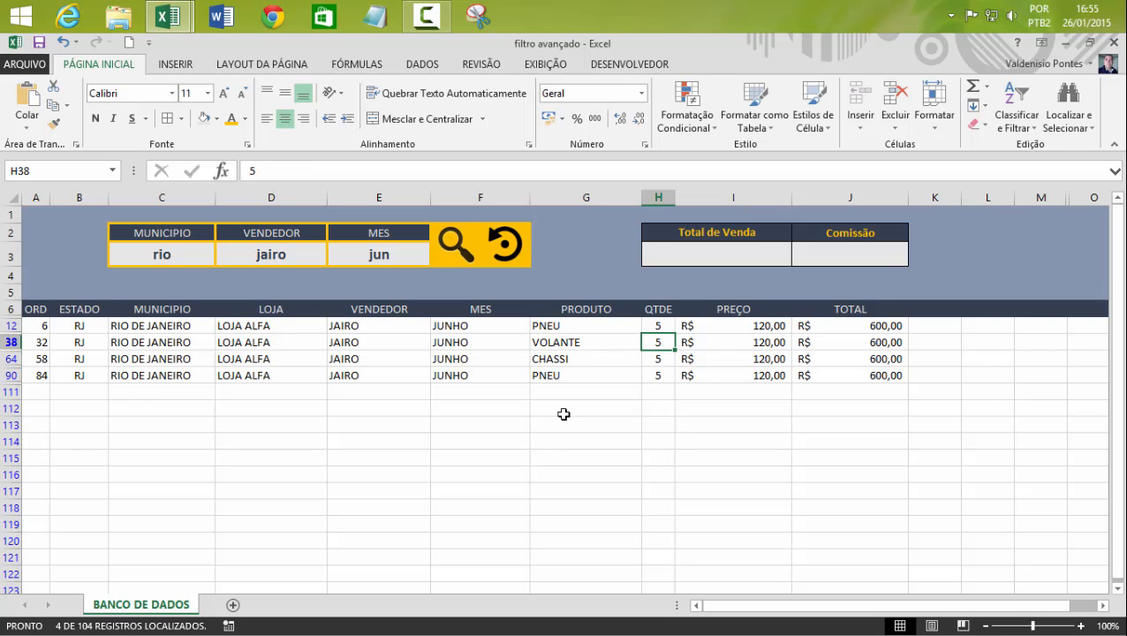
pyautogui.write('15')
pyautogui.press('Return')
pyautogui.write('2')
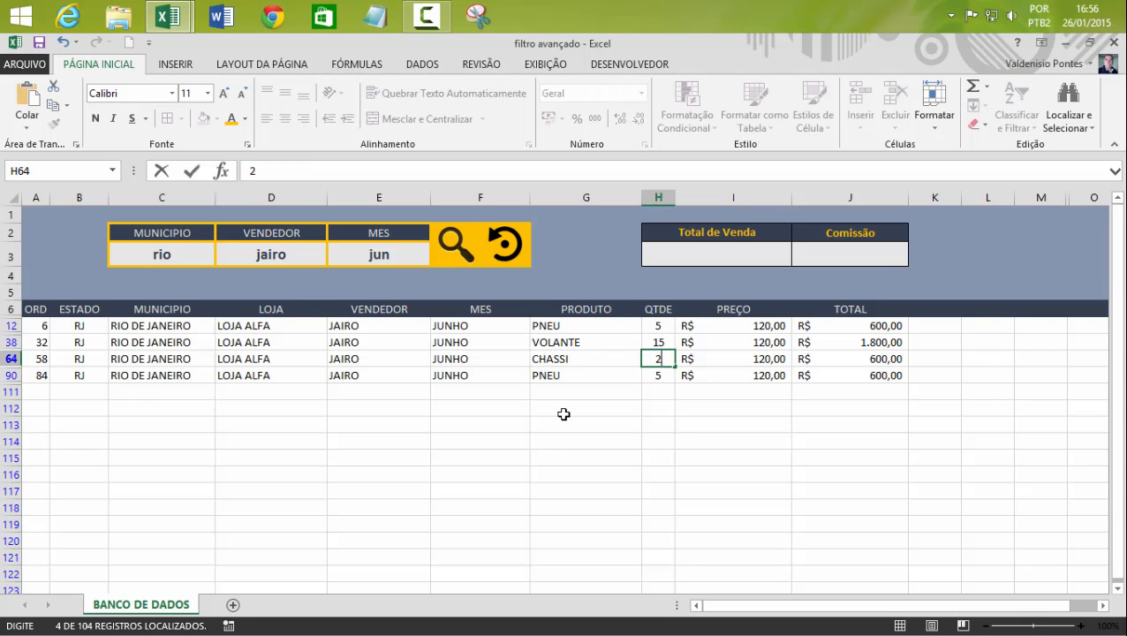
pyautogui.write('5')
pyautogui.press('Return')
pyautogui.click(563, 414)
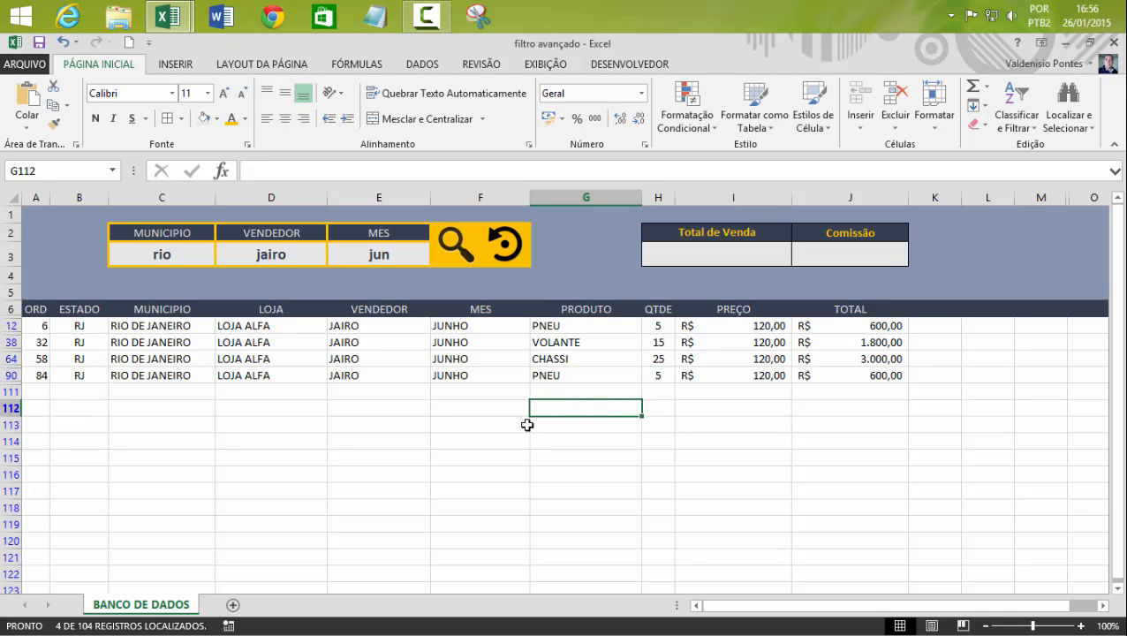
# Reset the criteria, filter by VENDEDOR in E2 with the seller's name in E3, and check the VOLANTE and CHASSI quantities.
pyautogui.click(498, 246)
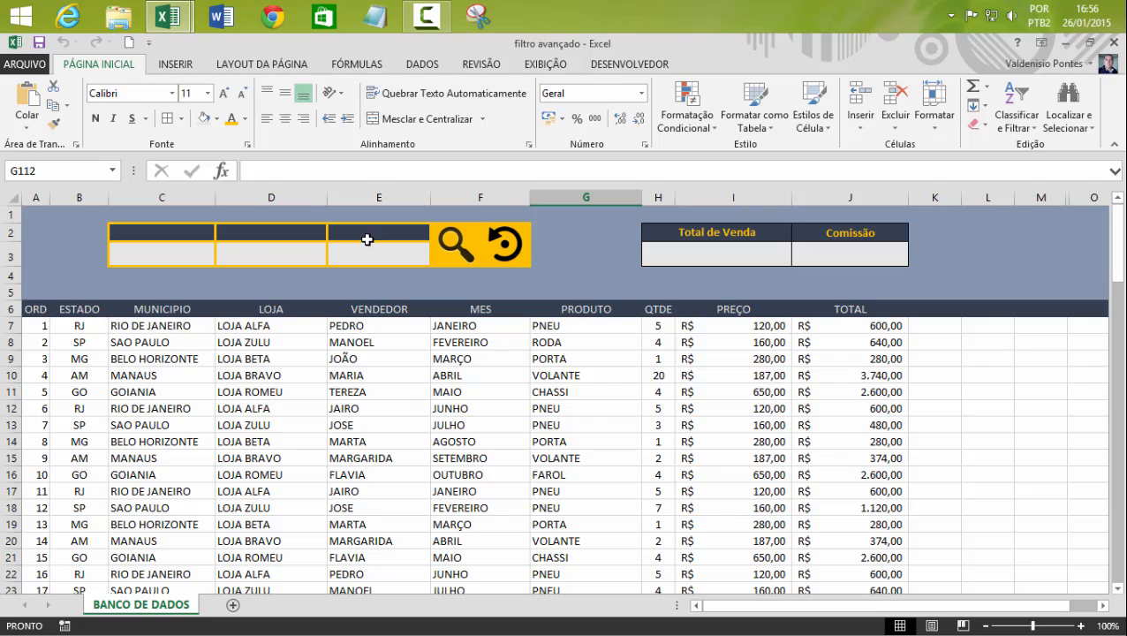
pyautogui.click(422, 232)
pyautogui.click(437, 233)
pyautogui.click(360, 282)
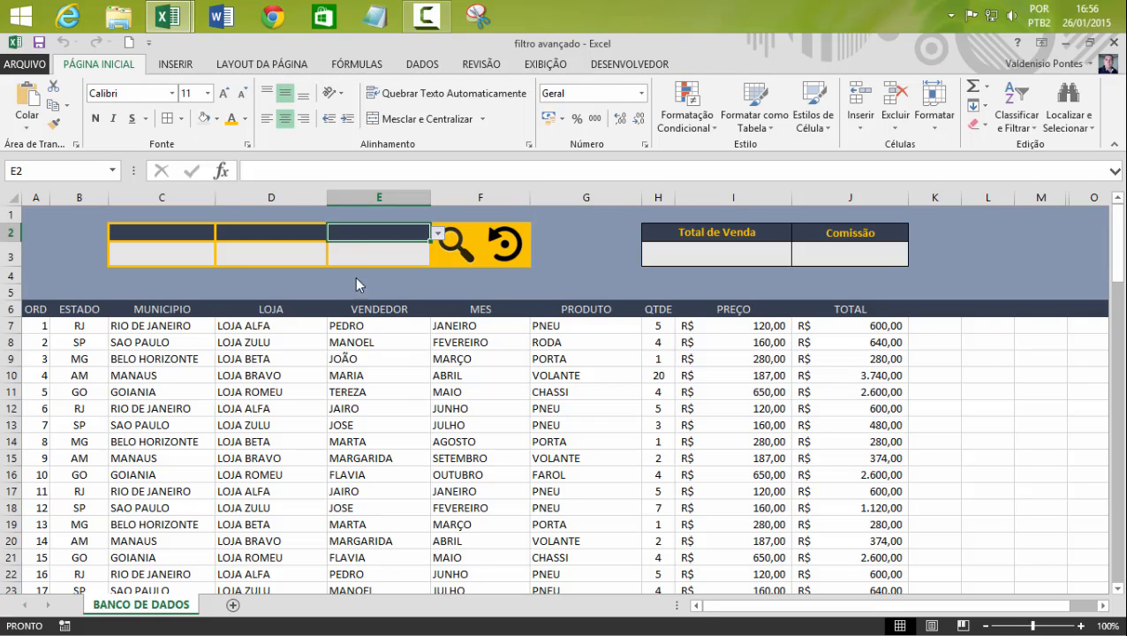
pyautogui.click(402, 270)
pyautogui.write('jairro')
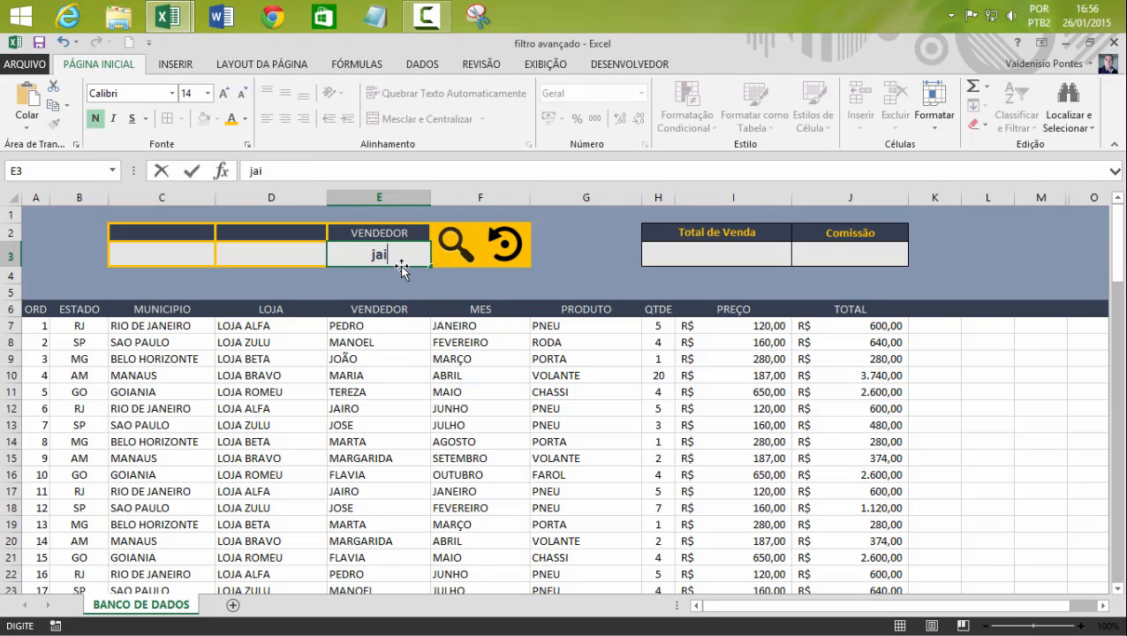
pyautogui.press('BackSpace')
pyautogui.press('BackSpace')
pyautogui.write('o')
pyautogui.click(453, 244)
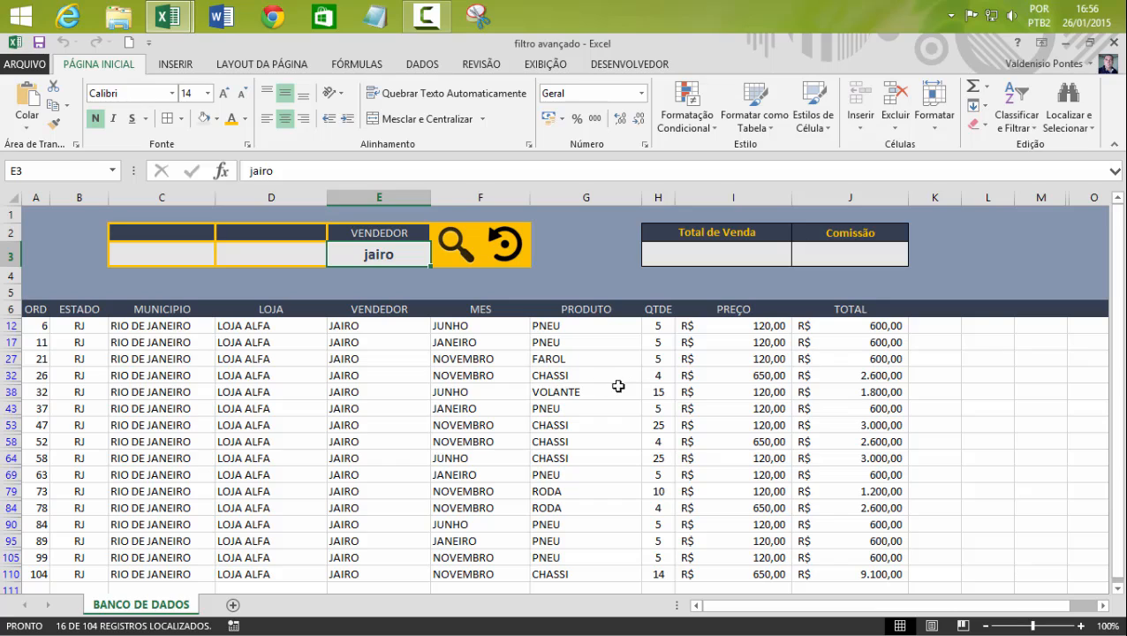
pyautogui.moveTo(553, 391); pyautogui.dragTo(659, 393)
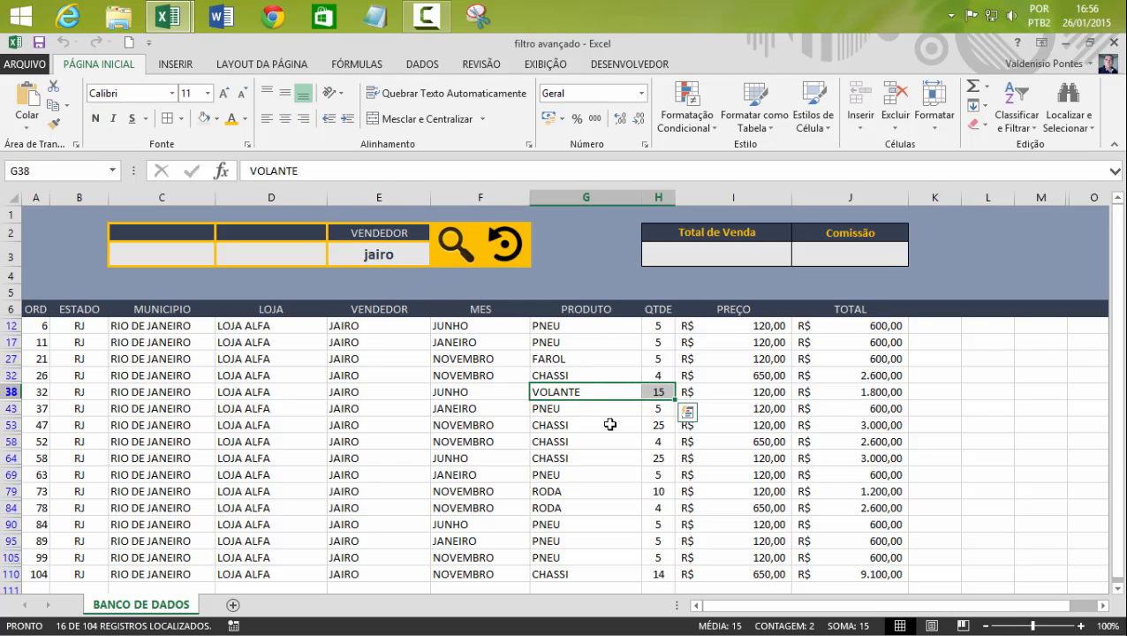
pyautogui.moveTo(567, 425); pyautogui.dragTo(664, 426)
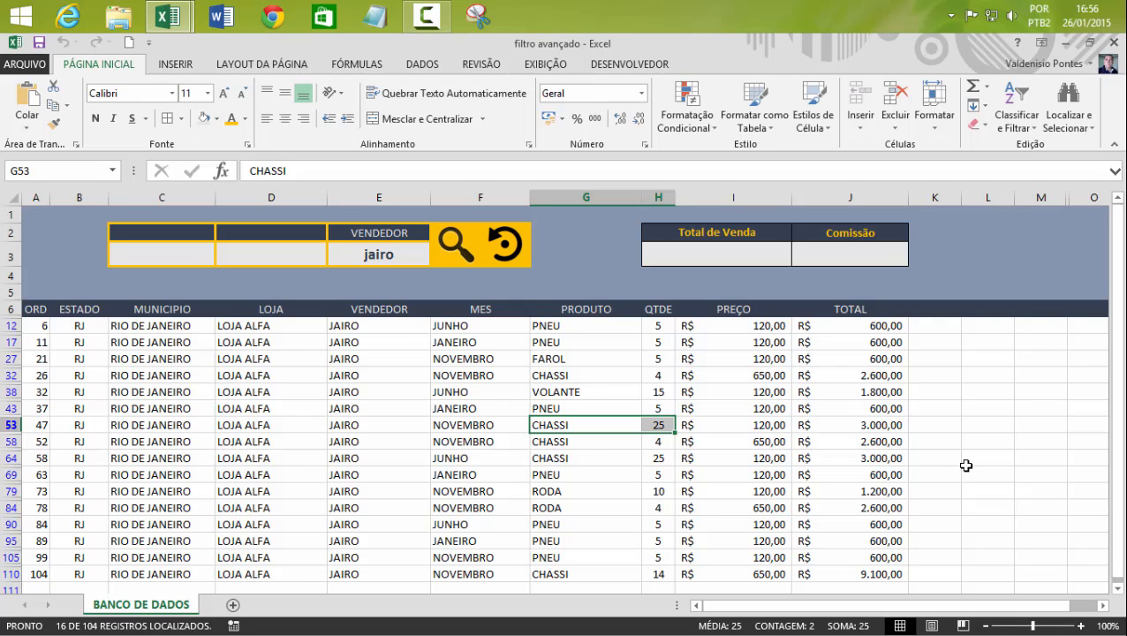
# Add MES in D2 with jun in D3 to the seller criteria, run the filter, and check the VOLANTE and CHASSI rows.
pyautogui.click(285, 235)
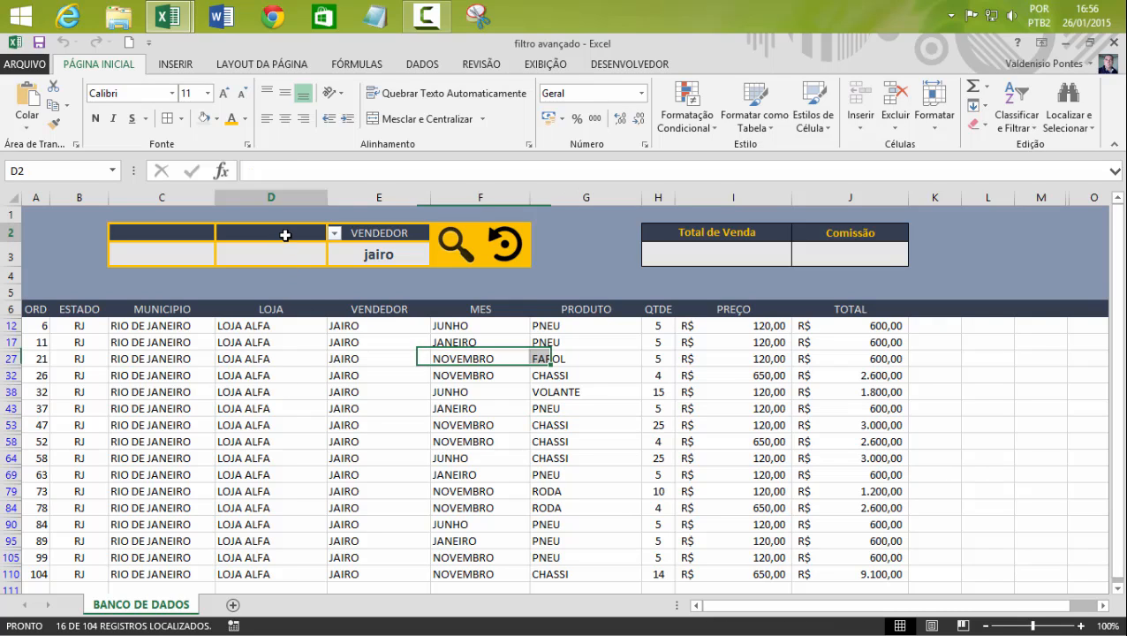
pyautogui.click(335, 233)
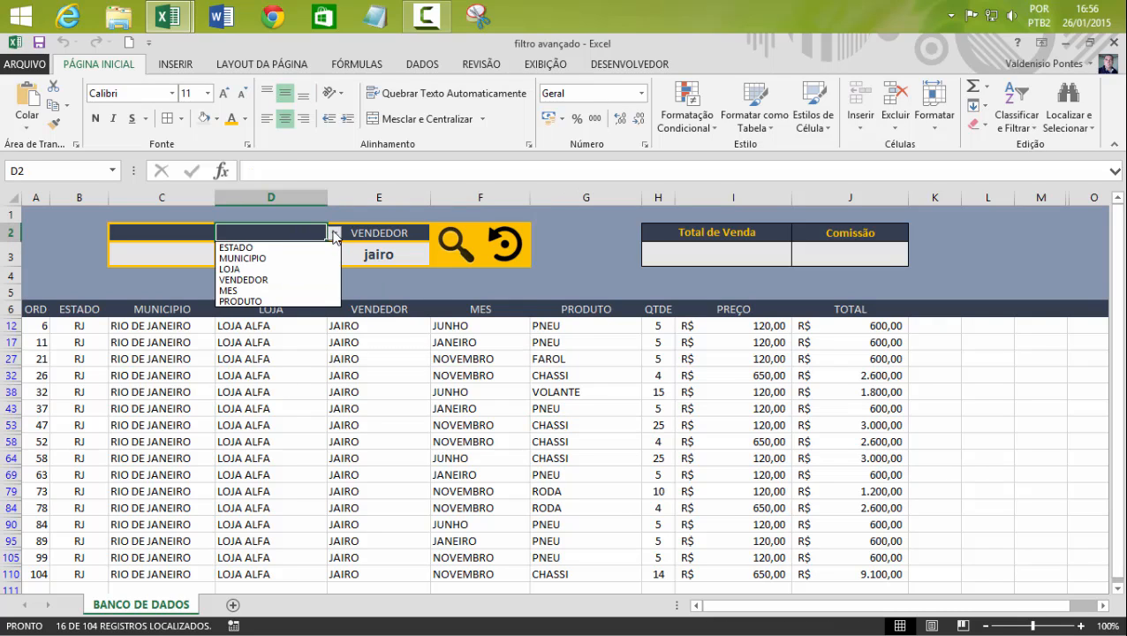
pyautogui.click(252, 289)
pyautogui.click(262, 256)
pyautogui.write('jun')
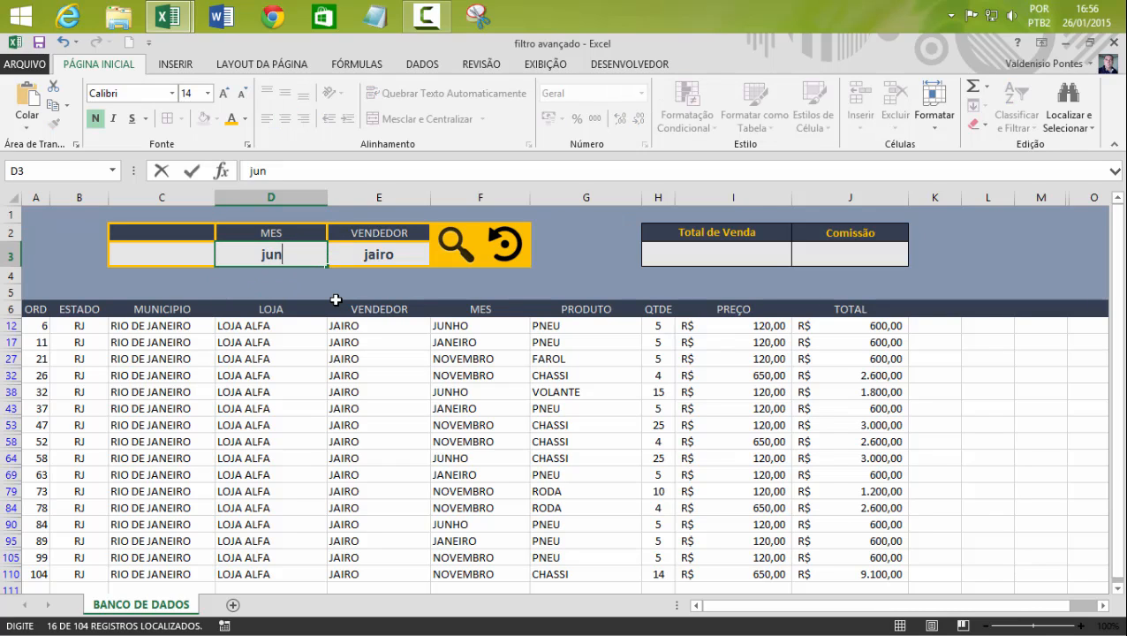
pyautogui.click(451, 245)
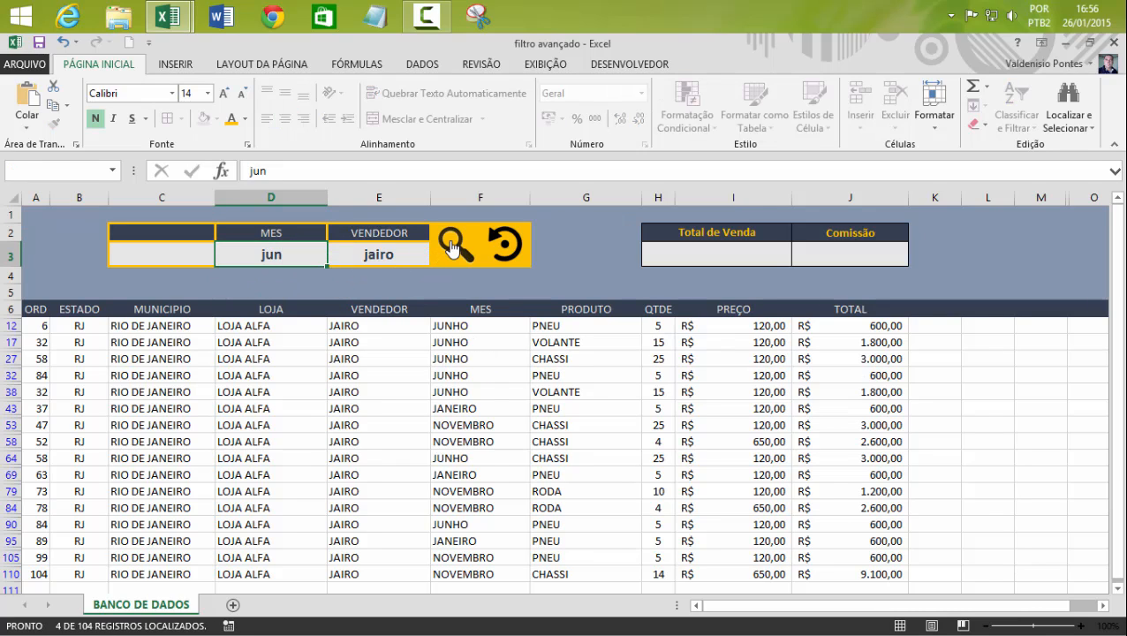
pyautogui.moveTo(558, 346); pyautogui.dragTo(659, 357)
pyautogui.click(566, 360)
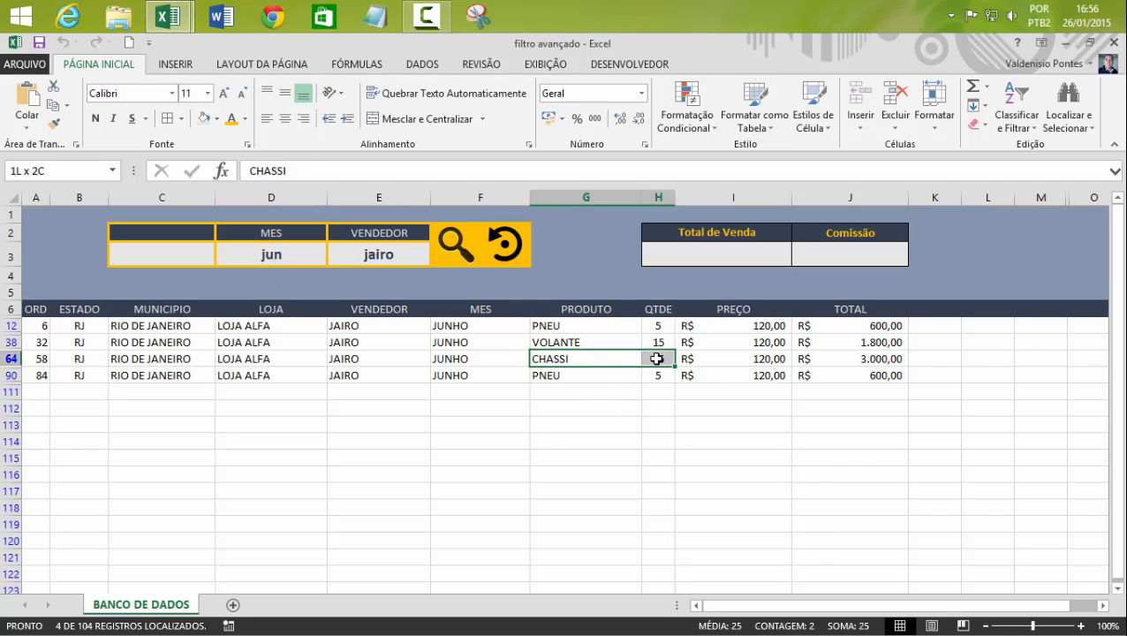
pyautogui.click(564, 408)
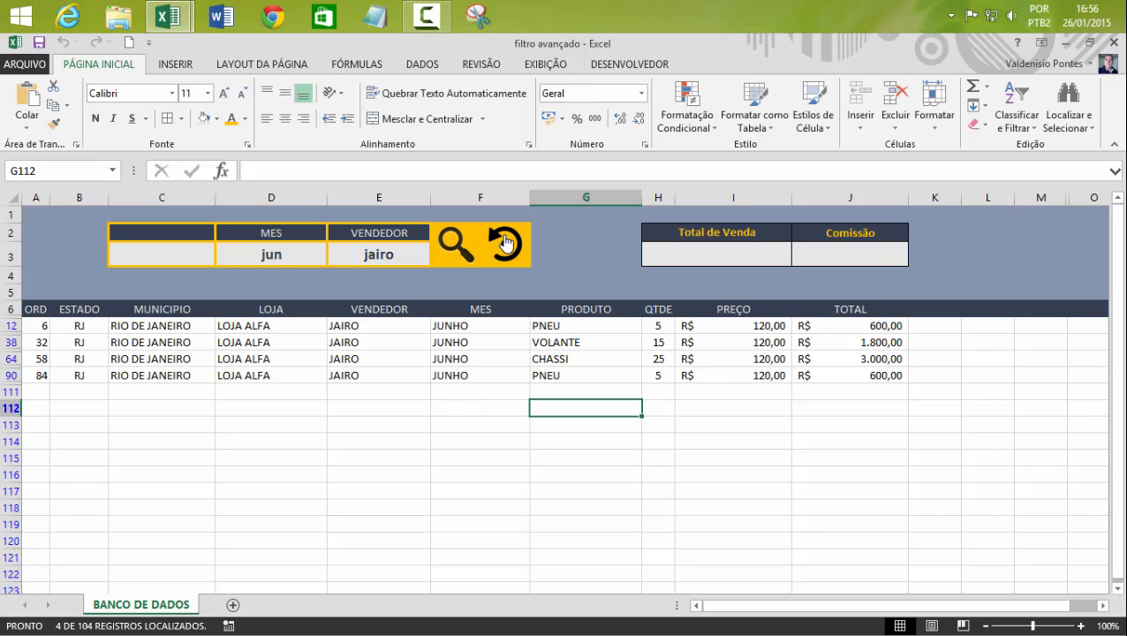
# Look over the Total de Venda and Comissão cells and reset the filter criteria to list all sales rows.
pyautogui.click(730, 250)
pyautogui.click(830, 251)
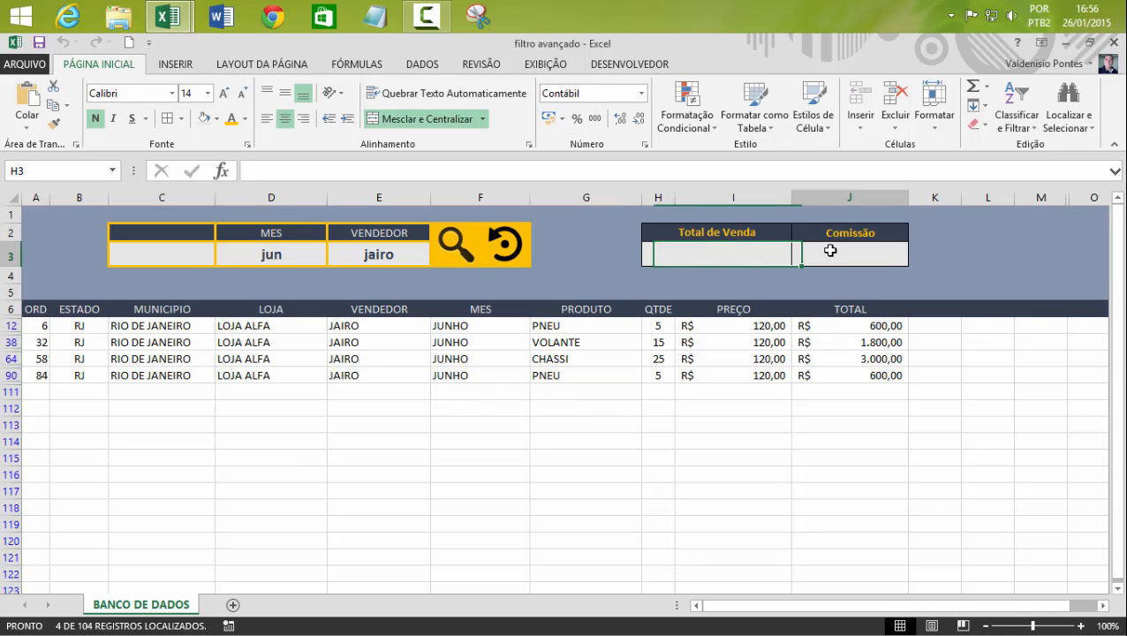
pyautogui.click(704, 251)
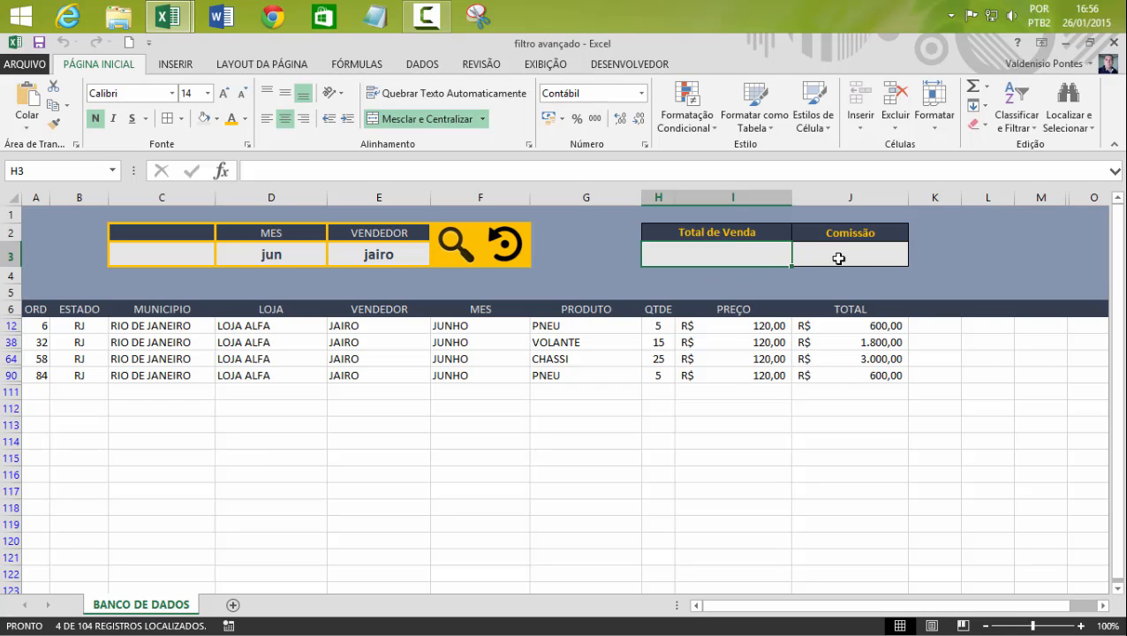
pyautogui.click(505, 249)
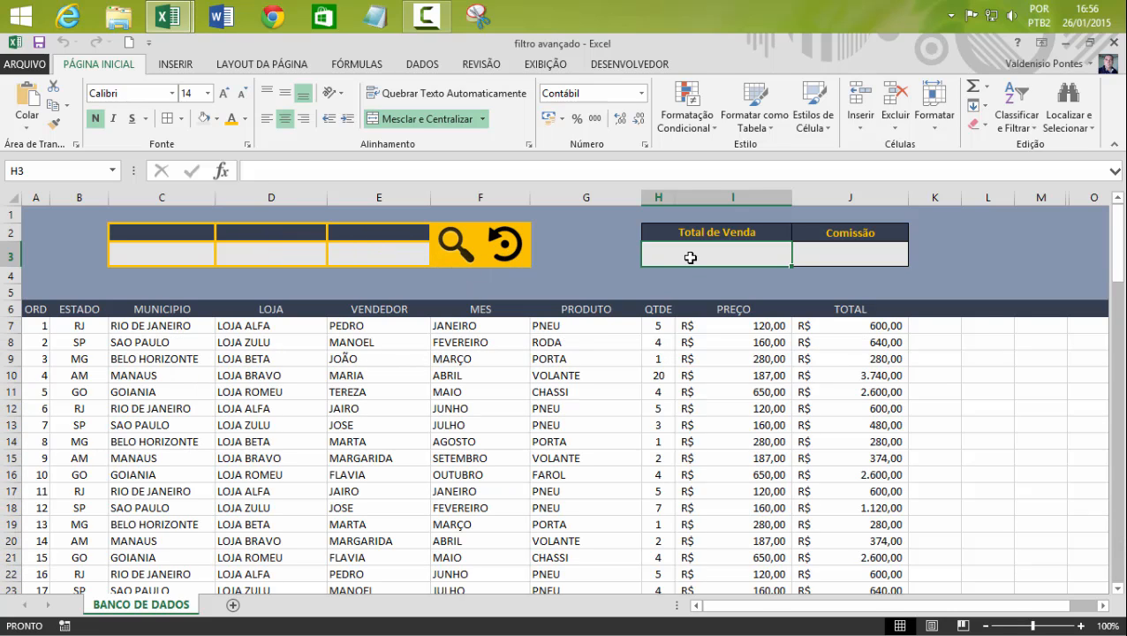
pyautogui.click(972, 396)
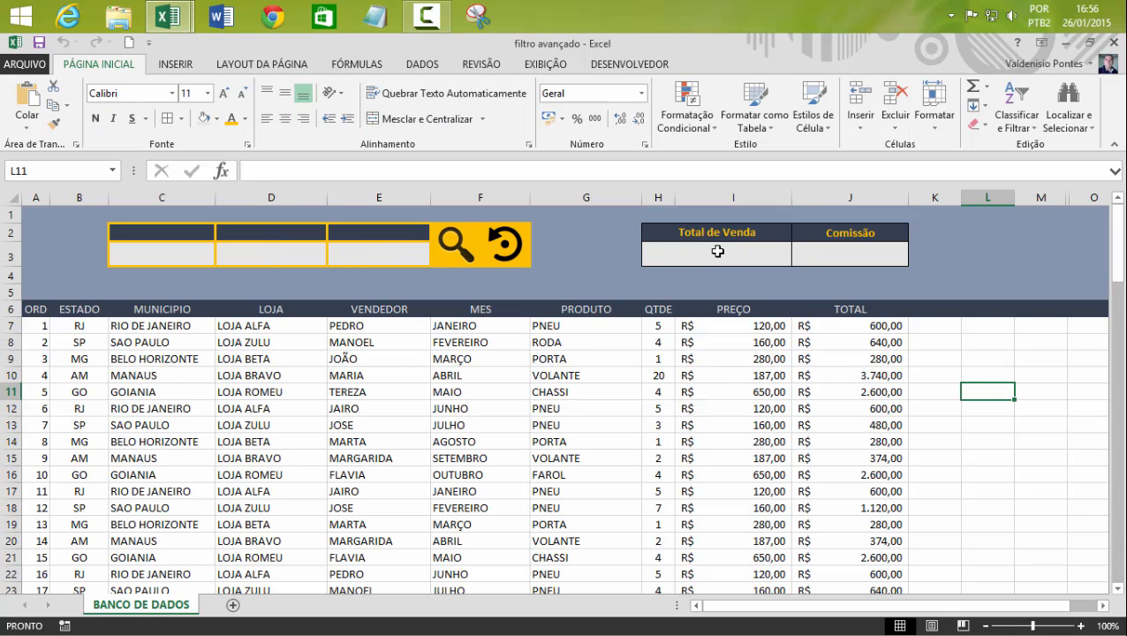
# Enter the formula =SOMA(J7:J150) in H3 under Total de Venda to sum the TOTAL column.
pyautogui.moveTo(858, 326); pyautogui.dragTo(839, 562)
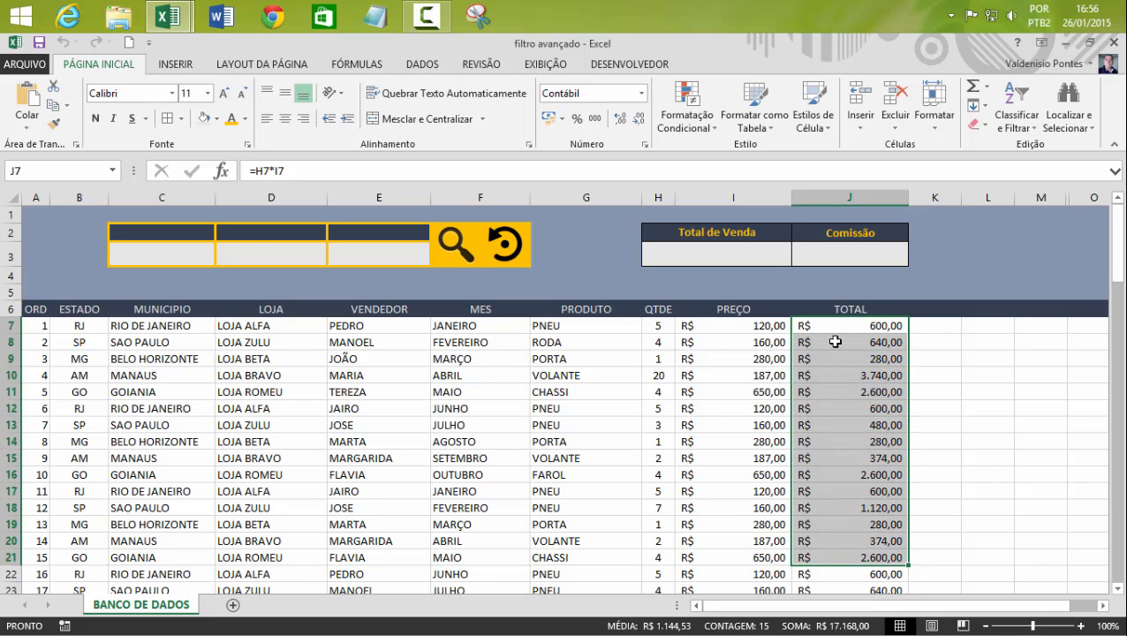
pyautogui.click(720, 255)
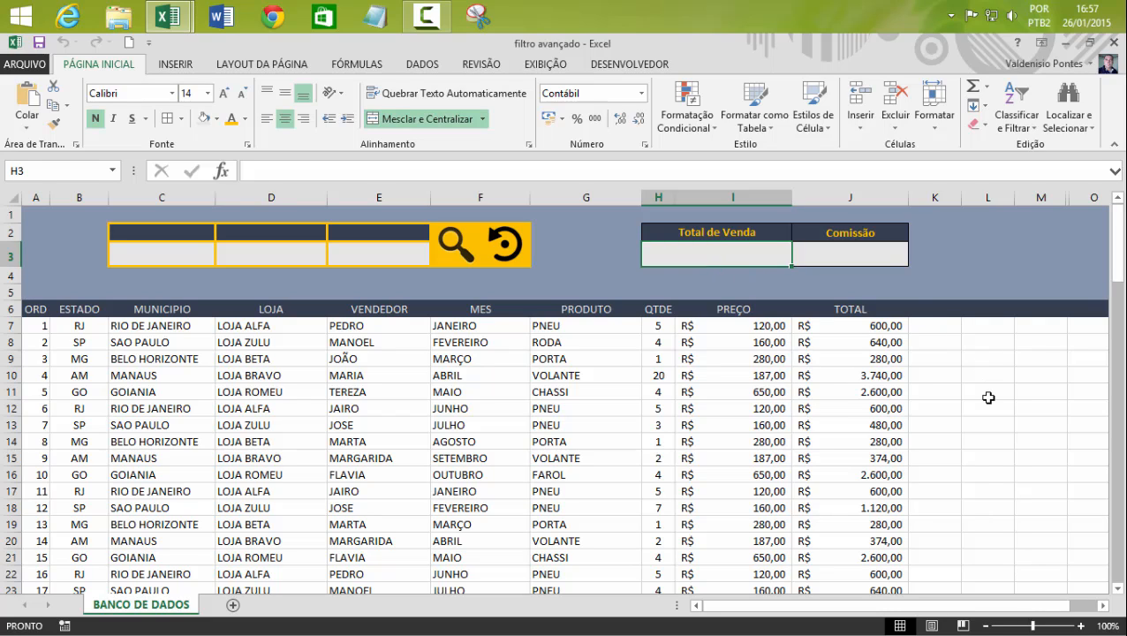
pyautogui.write('=soma')
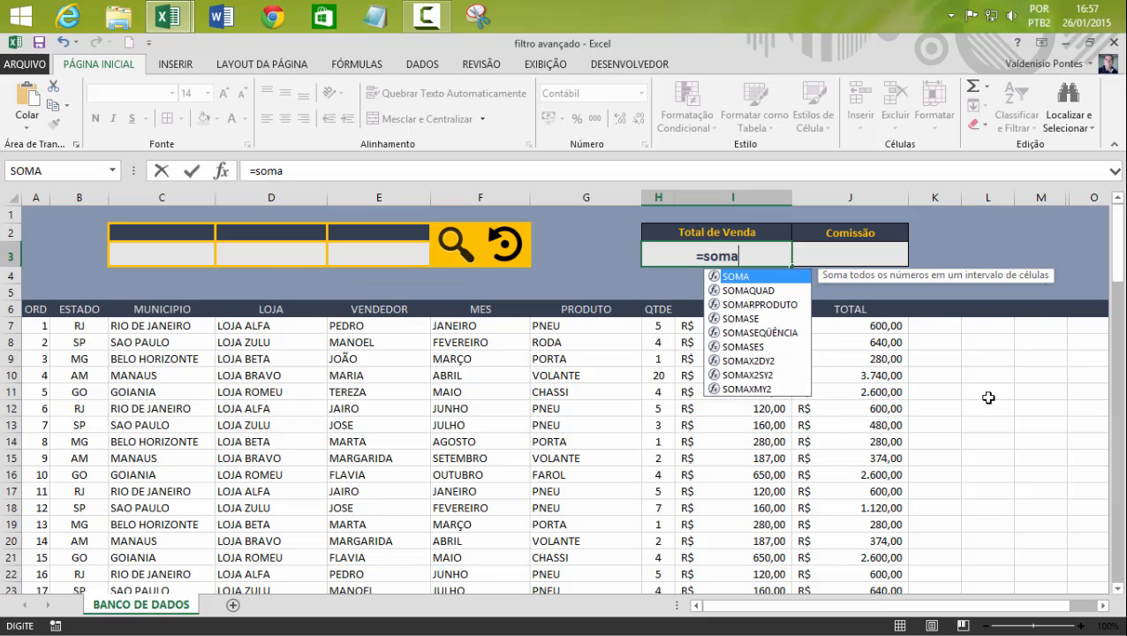
pyautogui.write('(')
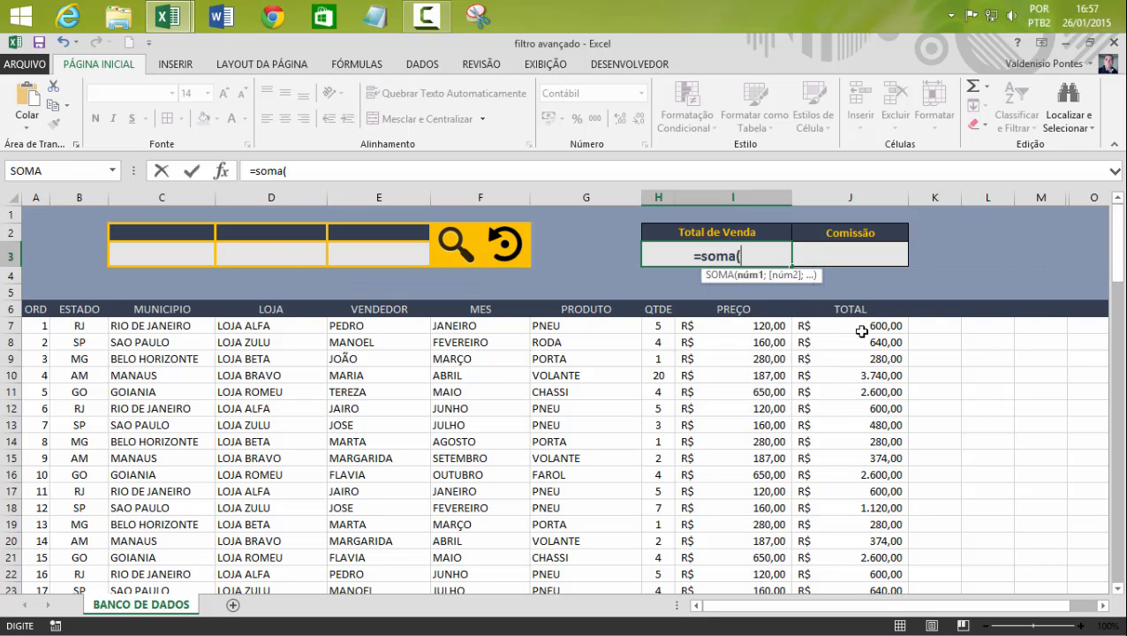
pyautogui.moveTo(857, 331); pyautogui.dragTo(856, 400)
pyautogui.press('BackSpace')
pyautogui.write('50)')
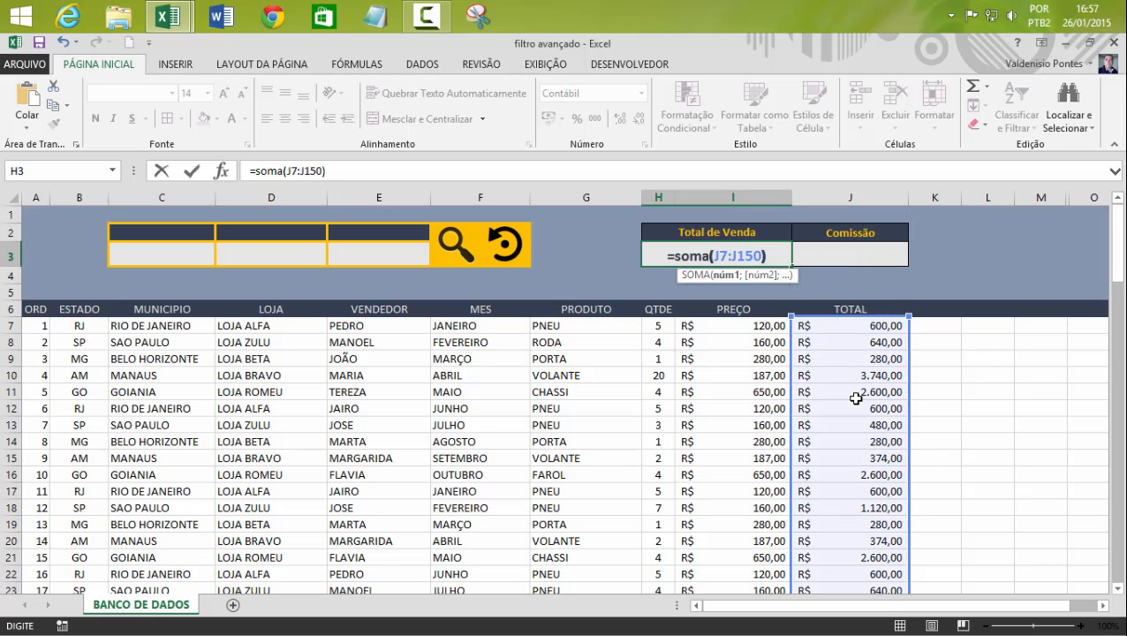
pyautogui.press('Return')
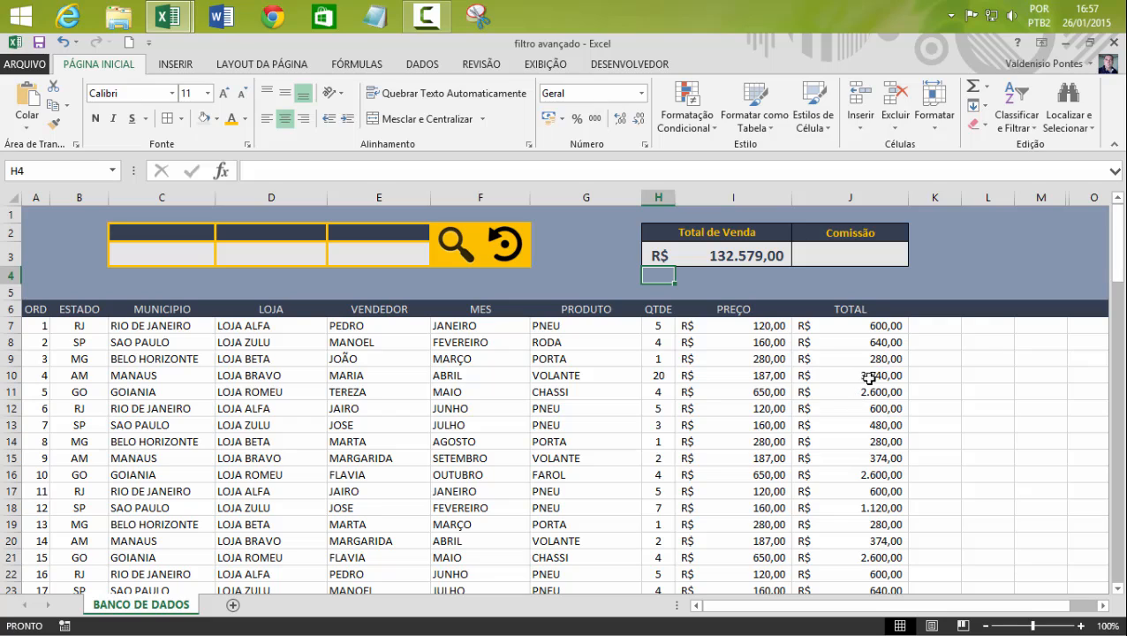
# Filter by VENDEDOR in E2 with the seller's name in E3, and compare Total de Venda with the filtered TOTAL values.
pyautogui.click(349, 231)
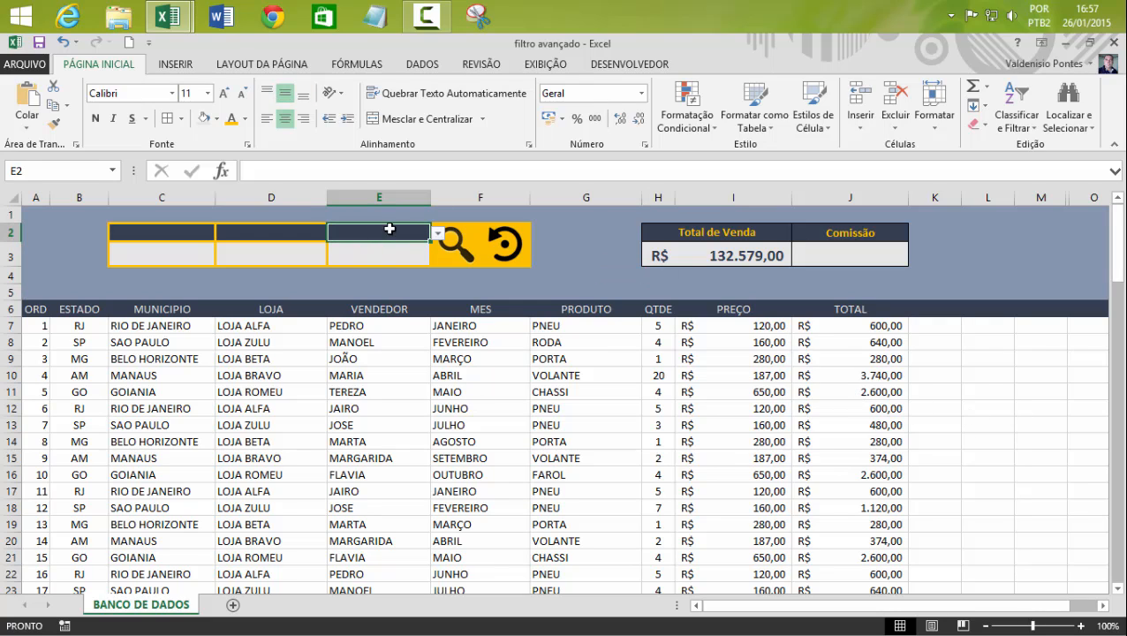
pyautogui.click(437, 233)
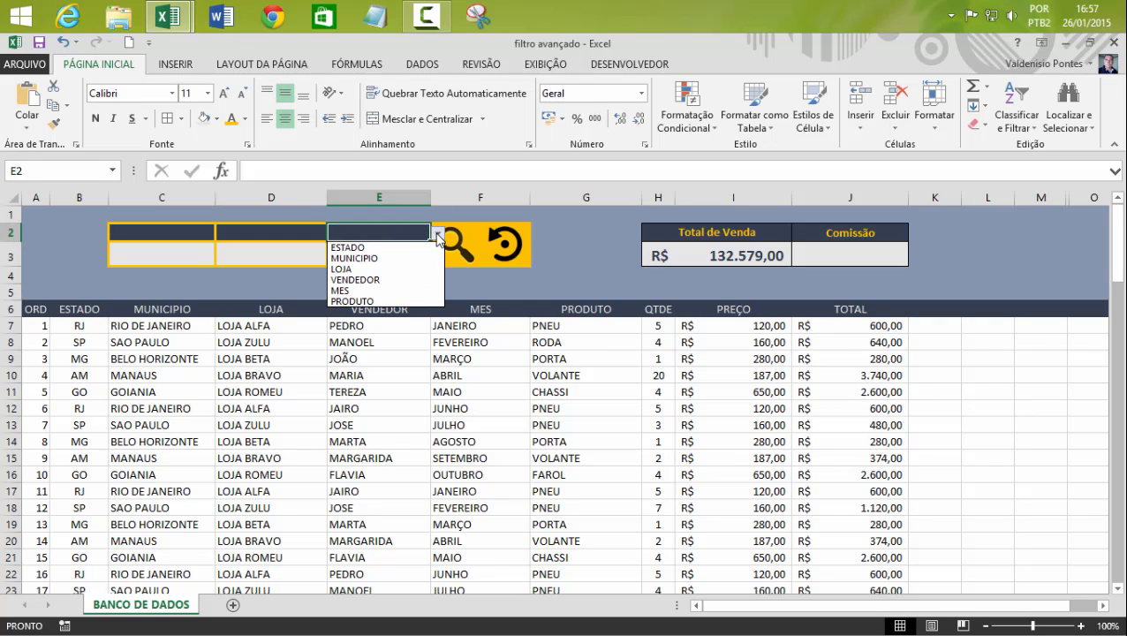
pyautogui.click(353, 279)
pyautogui.click(371, 254)
pyautogui.write('jai')
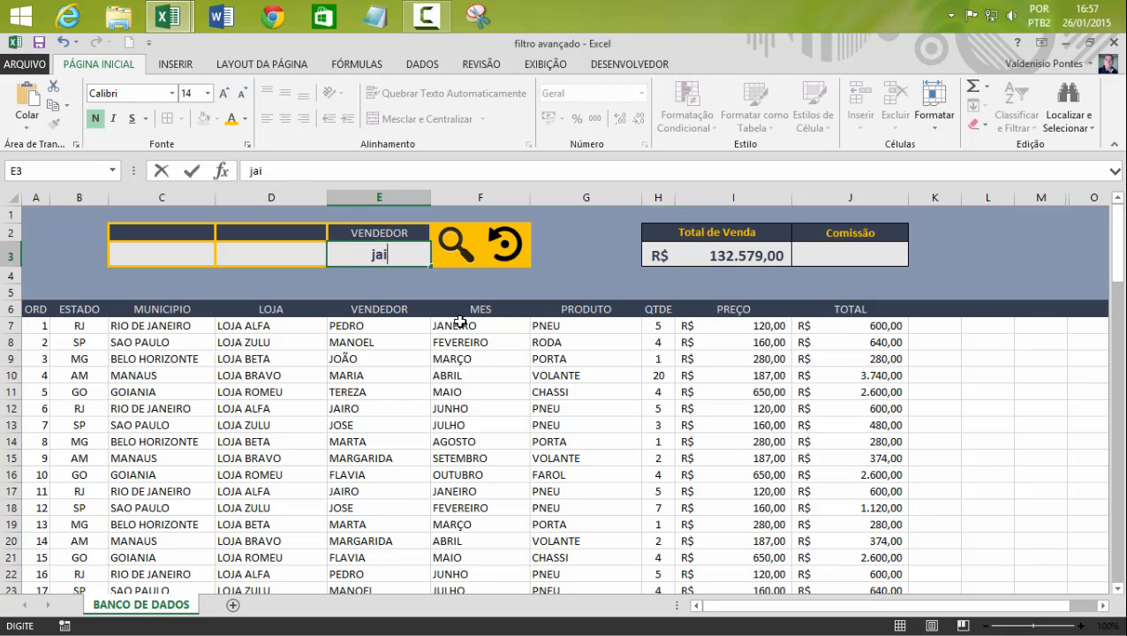
pyautogui.write('ro')
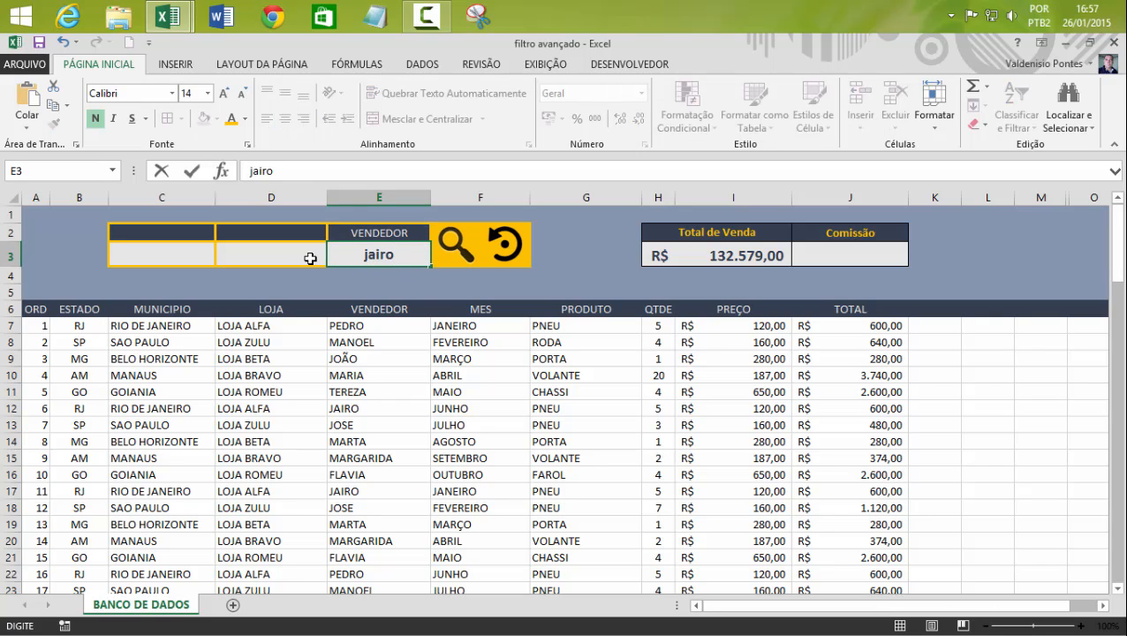
pyautogui.click(454, 245)
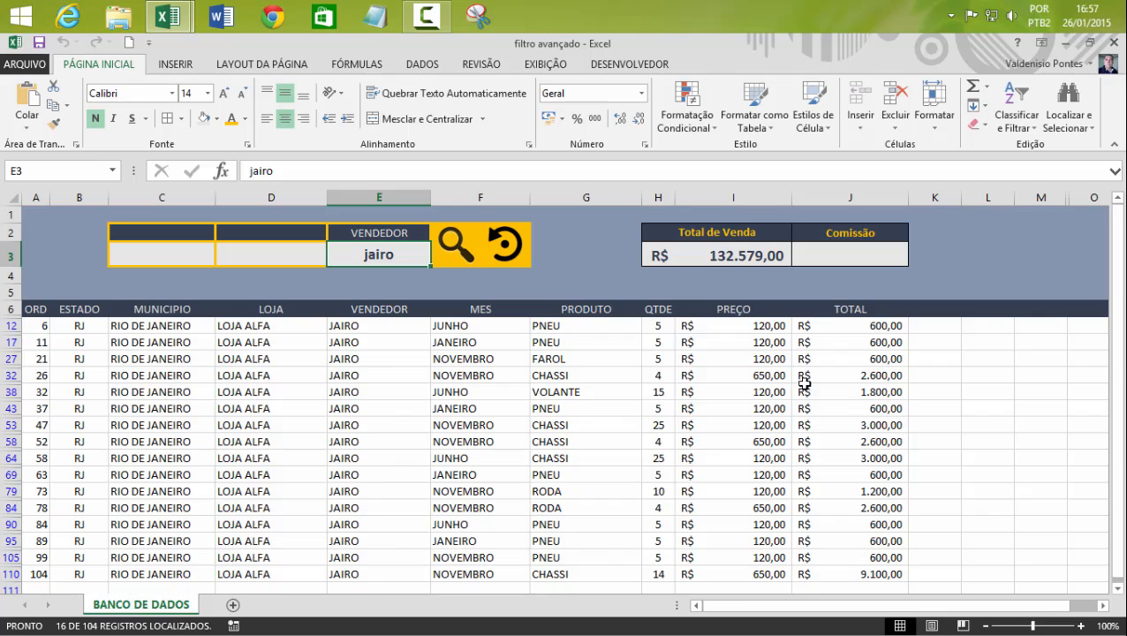
pyautogui.click(731, 260)
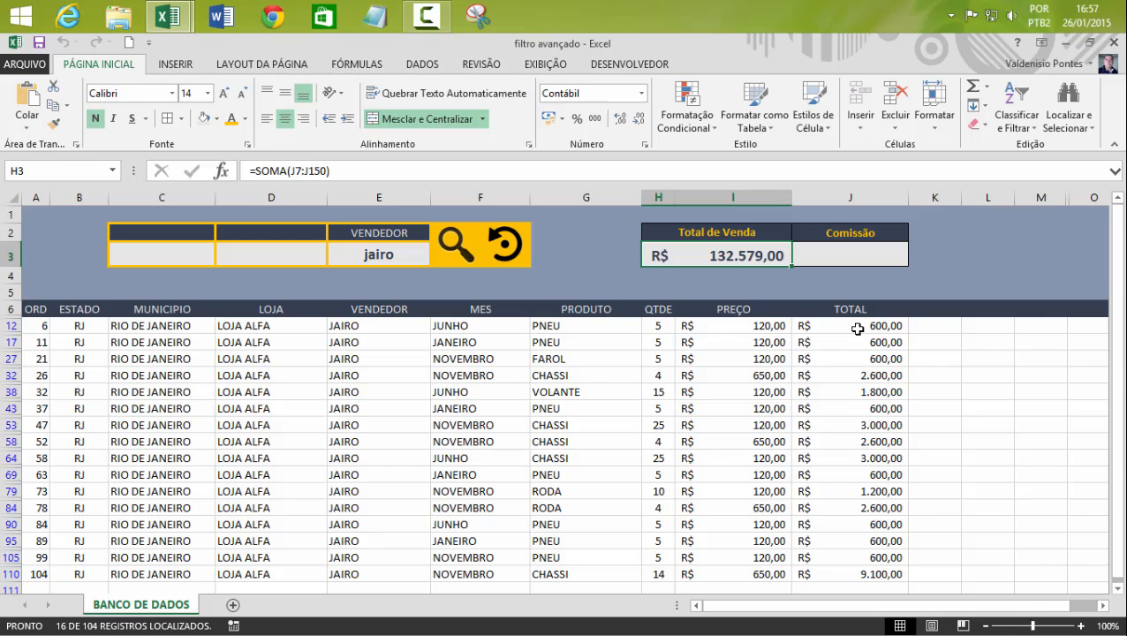
pyautogui.moveTo(857, 329); pyautogui.dragTo(855, 455)
pyautogui.click(855, 425)
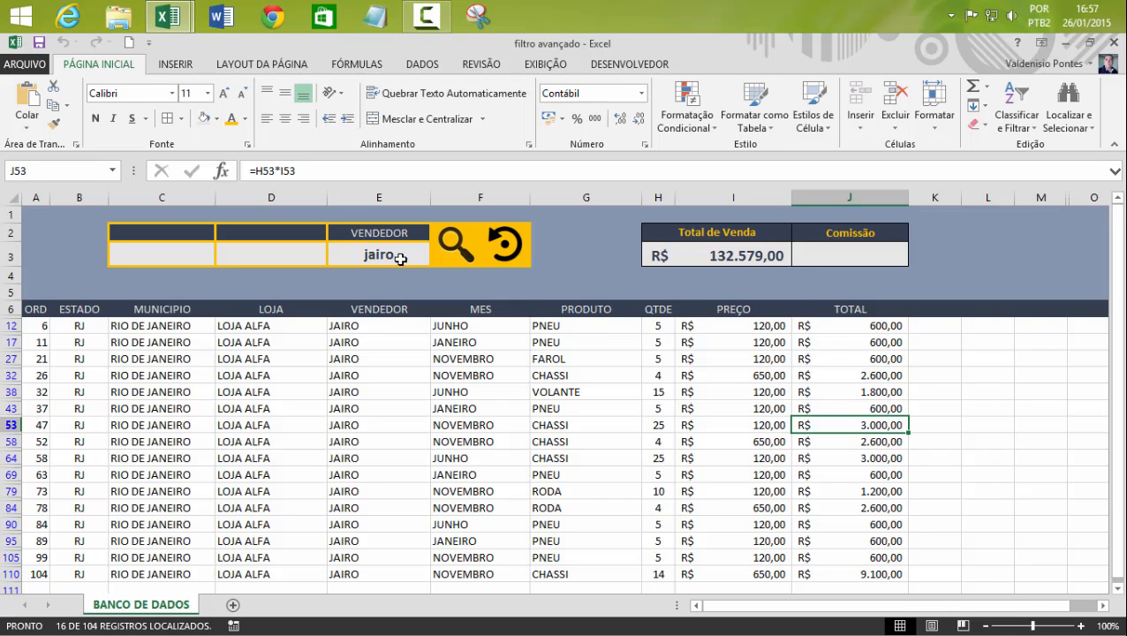
# Remove the SOMA function from the Total de Venda formula in H3, keeping only the equals sign.
pyautogui.click(733, 254)
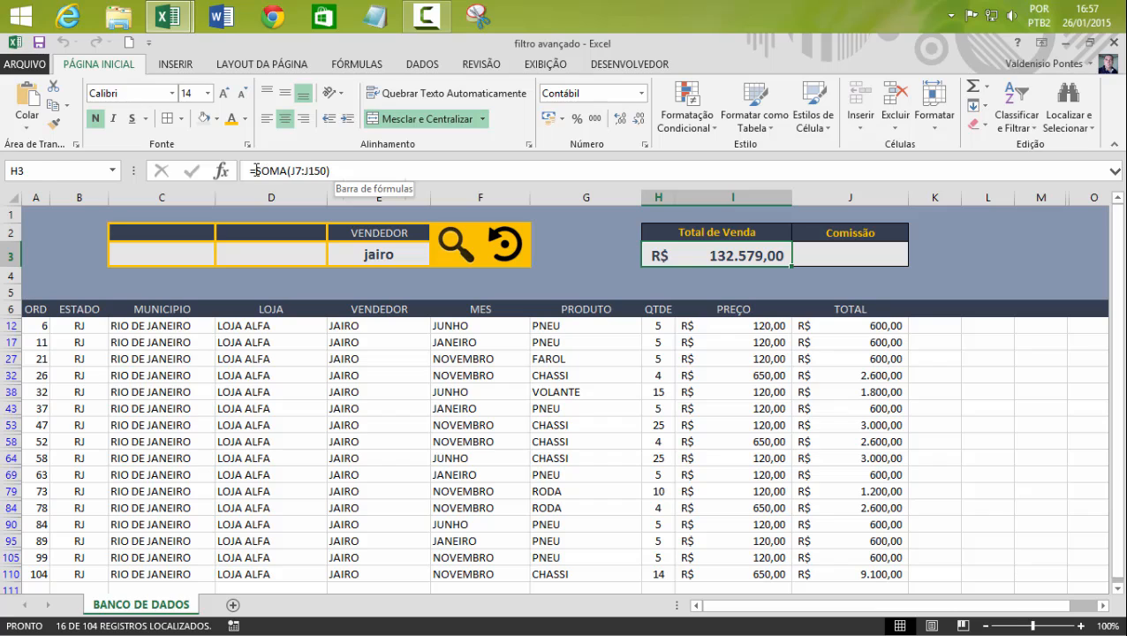
pyautogui.moveTo(254, 170); pyautogui.dragTo(334, 170)
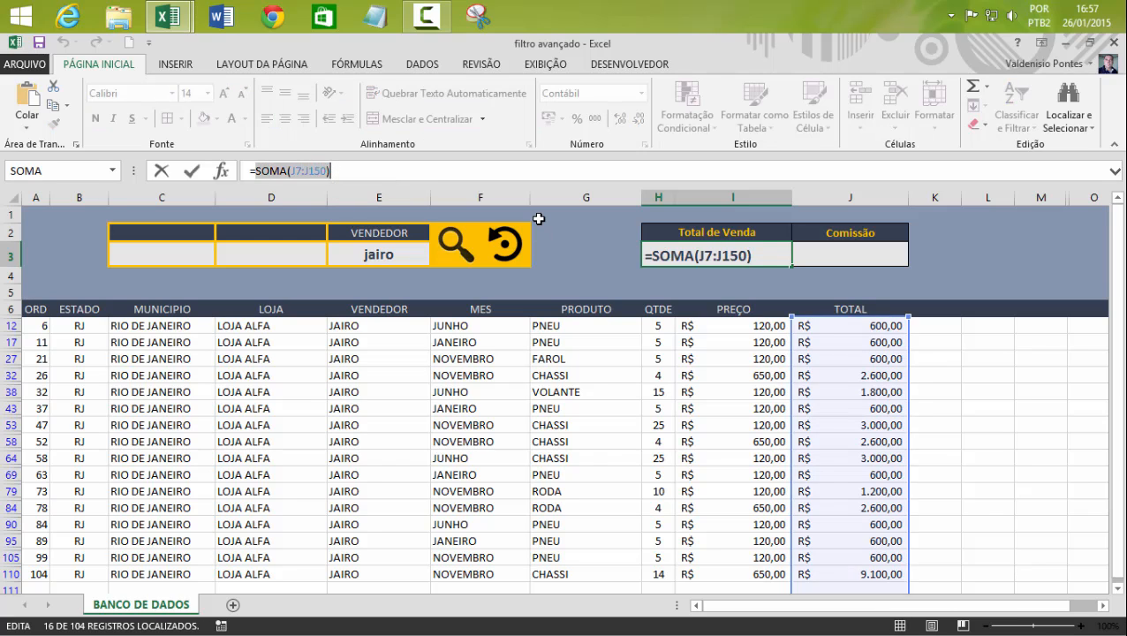
pyautogui.press('BackSpace')
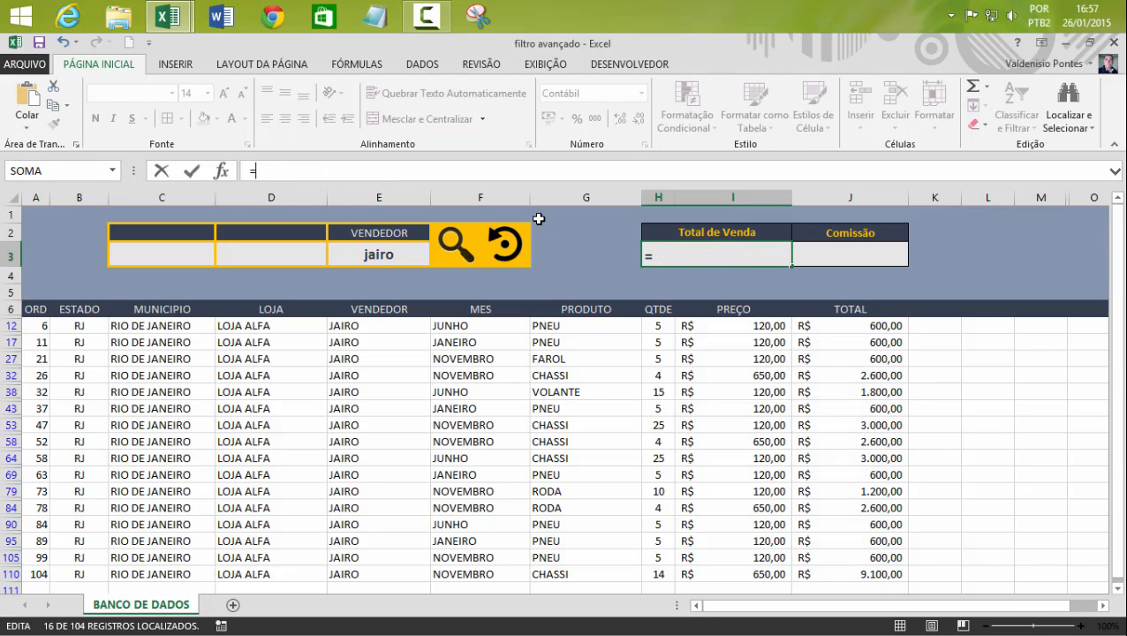
pyautogui.write('su')
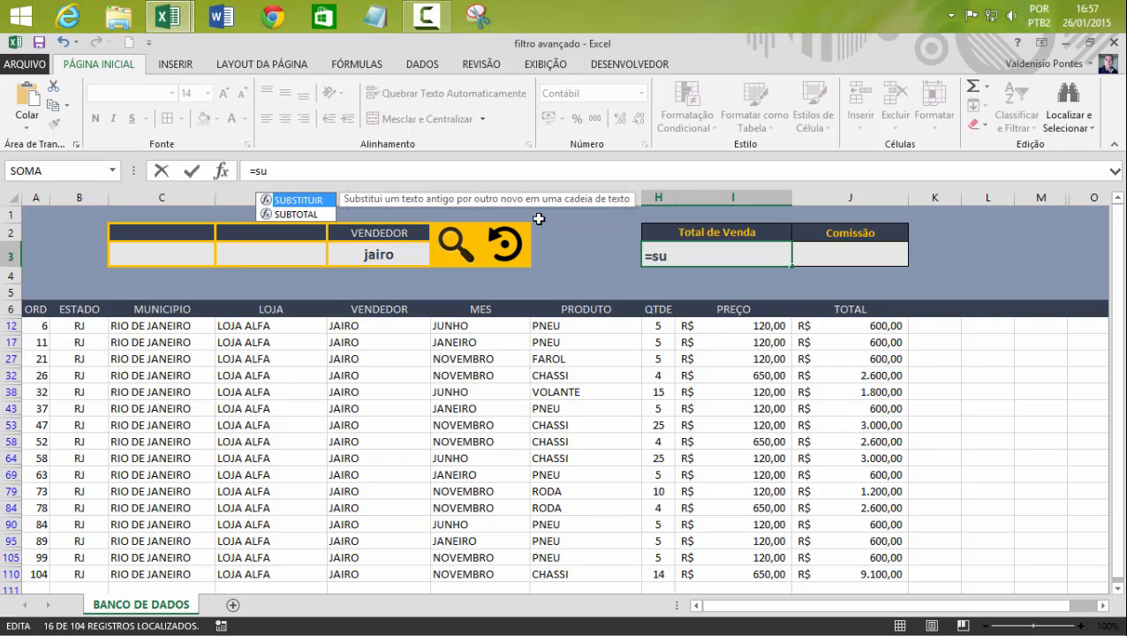
pyautogui.write('b')
pyautogui.press('Tab')
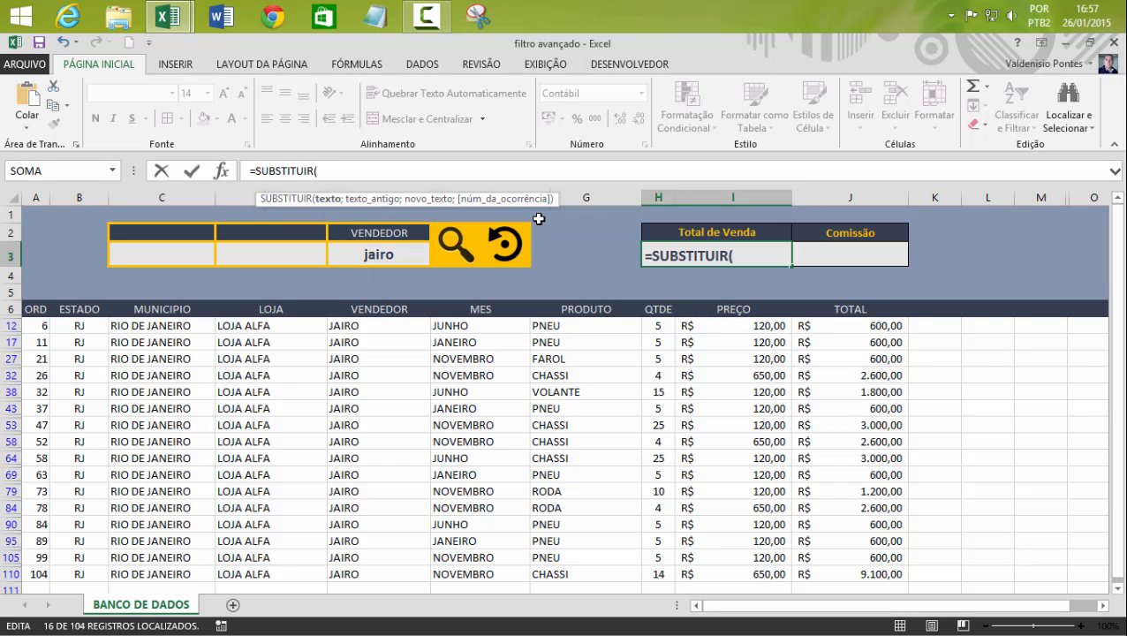
pyautogui.press('BackSpace')
pyautogui.press('BackSpace')
pyautogui.press('BackSpace')
pyautogui.press('BackSpace')
pyautogui.press('BackSpace')
pyautogui.press('BackSpace')
pyautogui.press('BackSpace')
pyautogui.press('BackSpace')
pyautogui.press('BackSpace')
pyautogui.press('BackSpace')
pyautogui.press('BackSpace')
pyautogui.press('BackSpace')
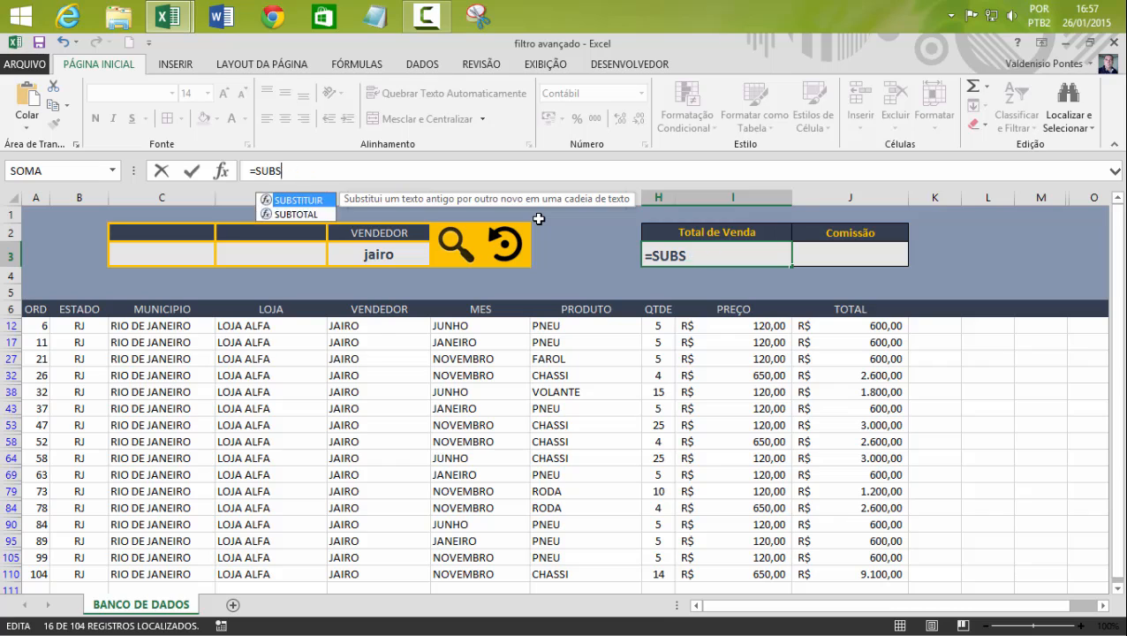
# Build a SUBTOTAL formula in H3 under Total de Venda, using function 9 - SOMA over the range J12:J150.
pyautogui.write('=subt')
pyautogui.press('Tab')
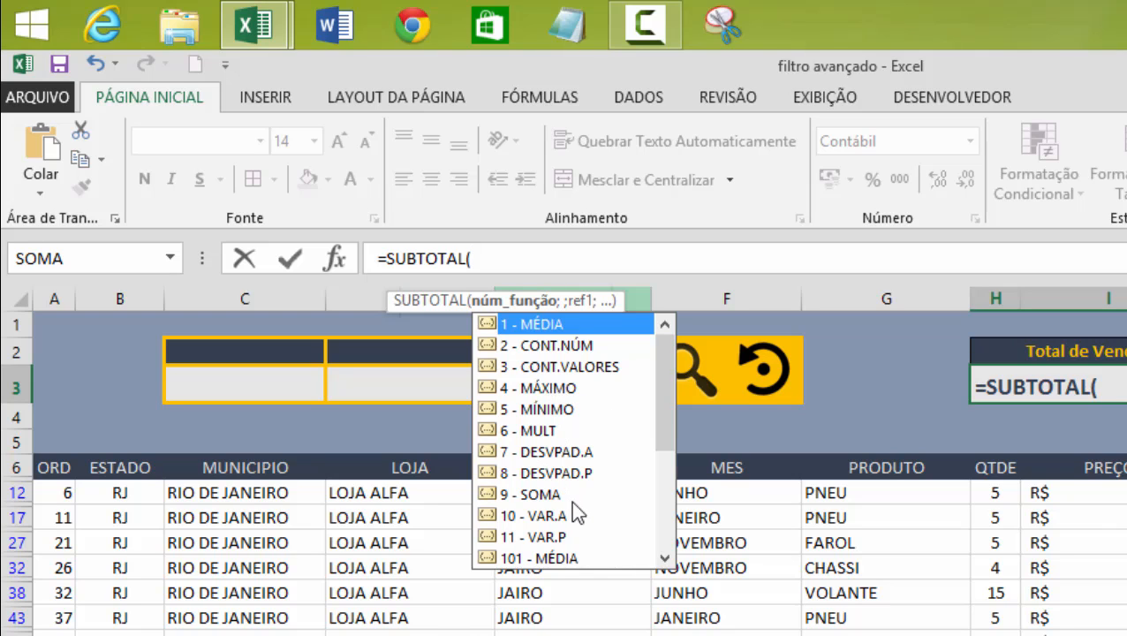
pyautogui.moveTo(658, 361)
pyautogui.mouseDown()
pyautogui.moveTo(659, 424)
pyautogui.moveTo(665, 356)
pyautogui.mouseUp()
pyautogui.doubleClick(490, 496)
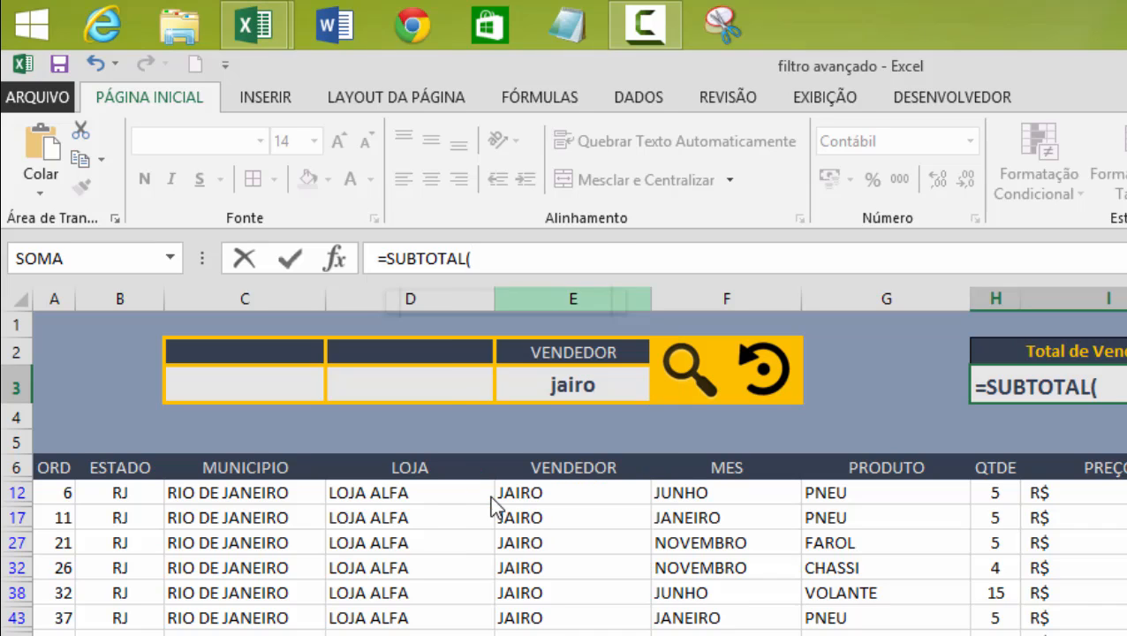
pyautogui.write(';')
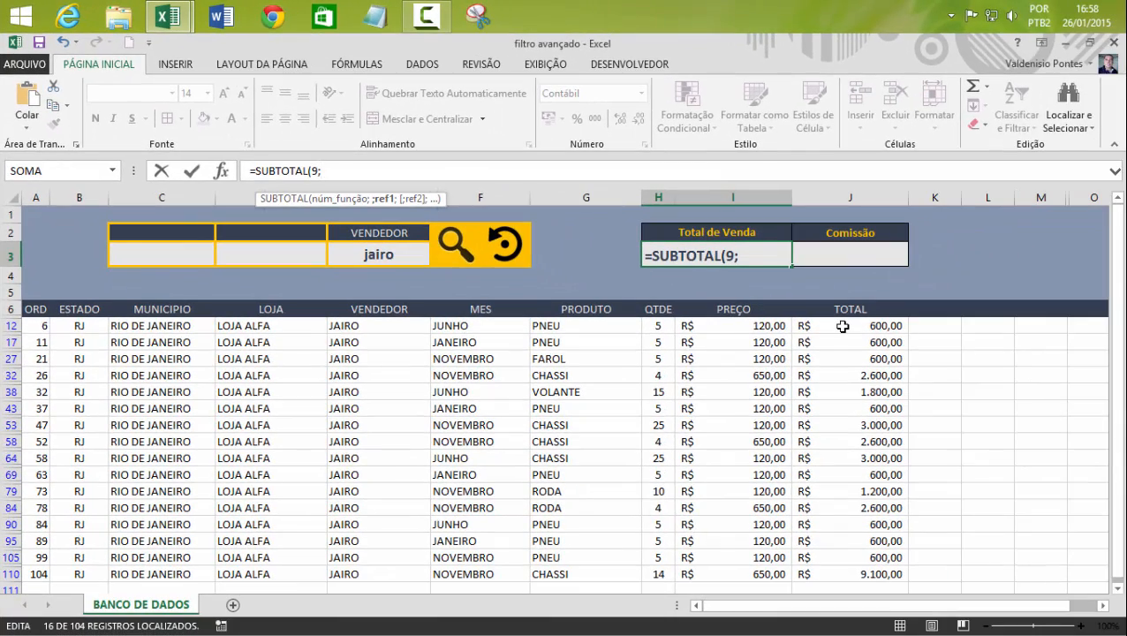
pyautogui.moveTo(843, 327); pyautogui.dragTo(840, 439)
pyautogui.press('BackSpace')
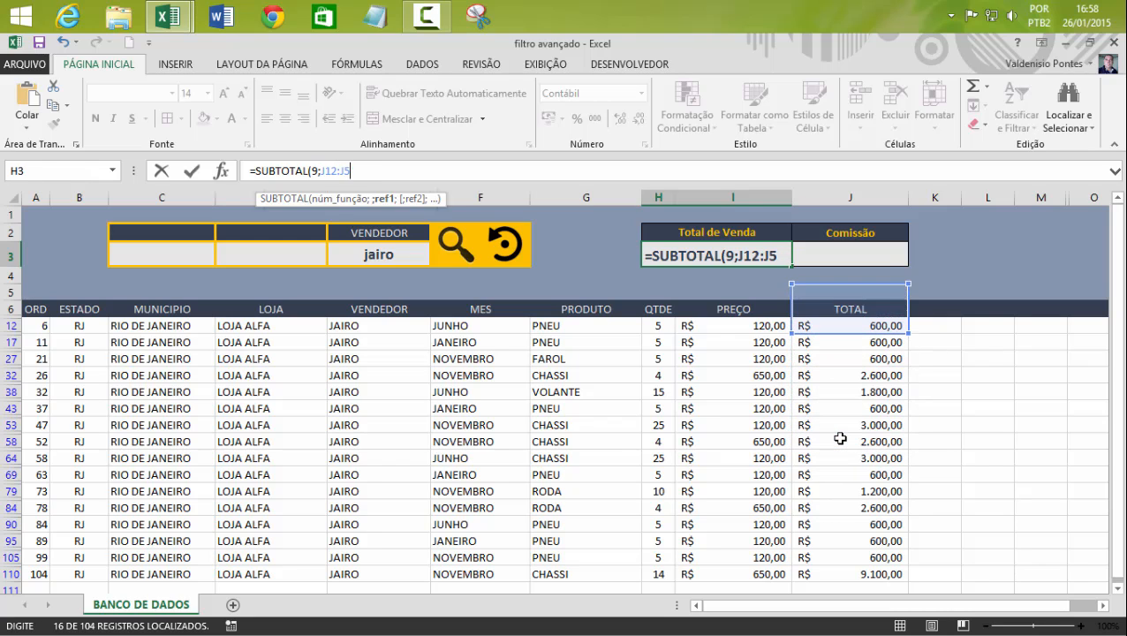
pyautogui.press('BackSpace')
pyautogui.write('150')
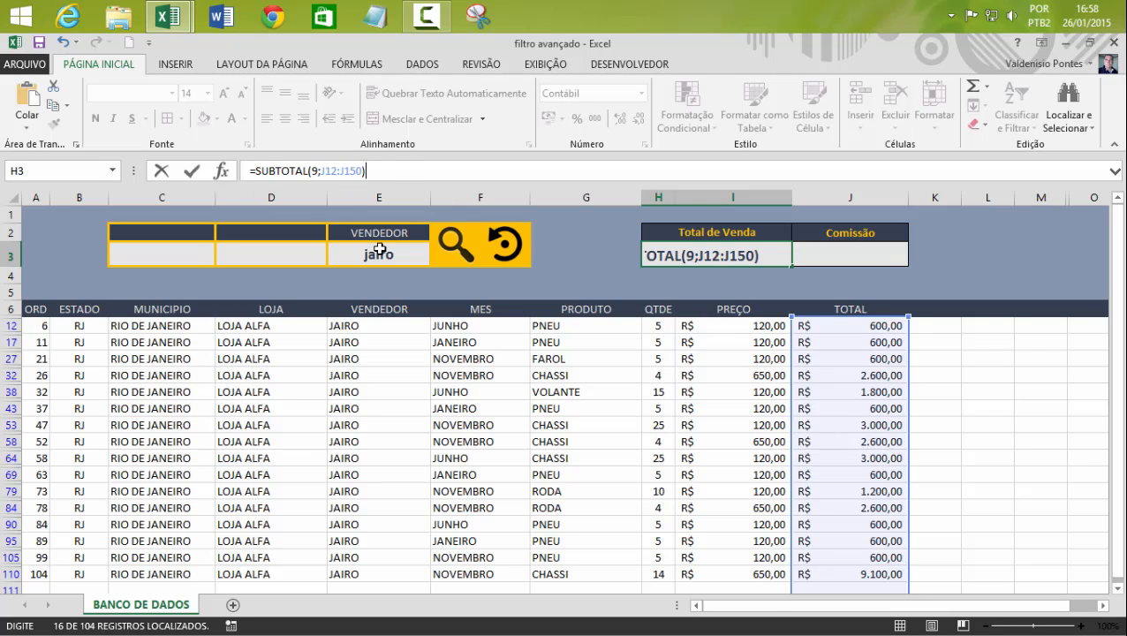
# Correct the start of the SUBTOTAL range to J7, completing the formula =SUBTOTAL(9;J7:J150).
pyautogui.click(332, 171)
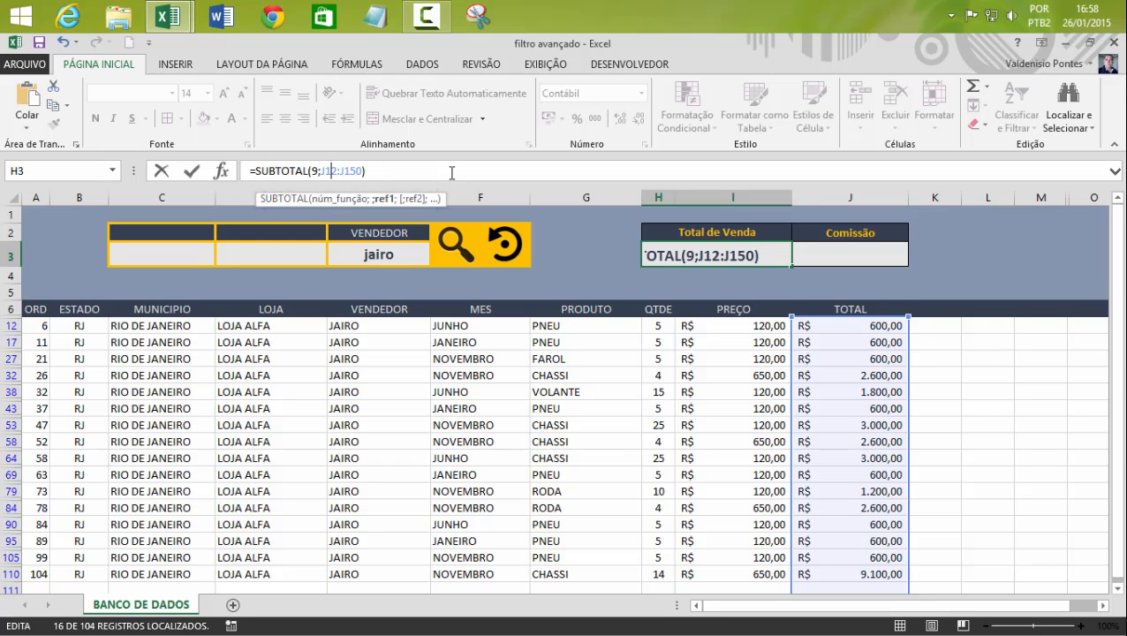
pyautogui.press('Delete')
pyautogui.press('Delete')
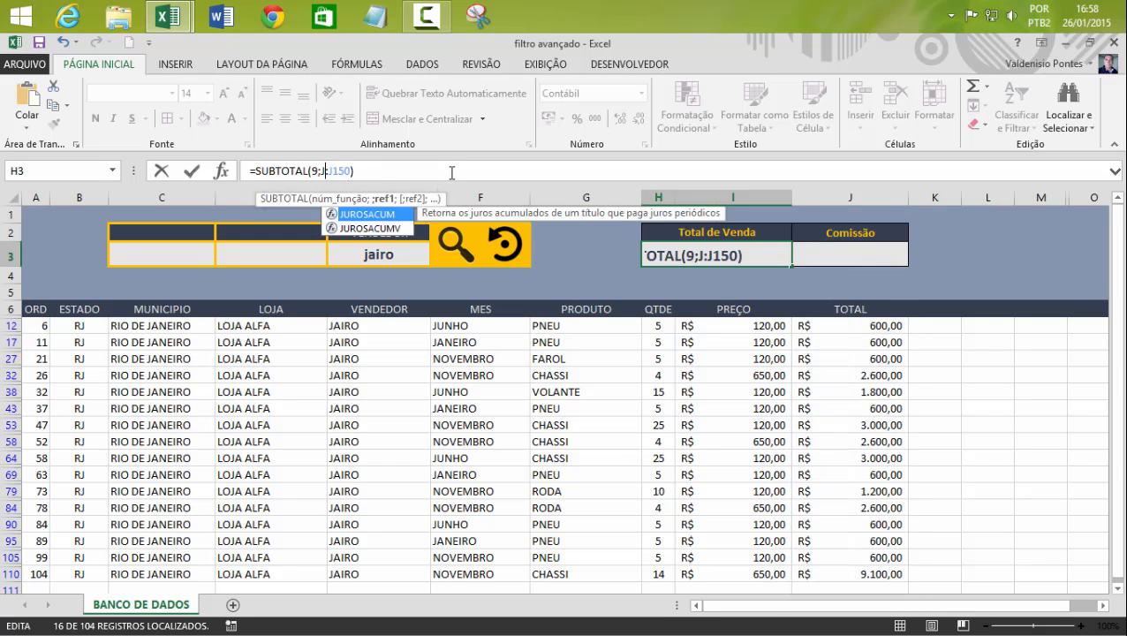
pyautogui.write('7')
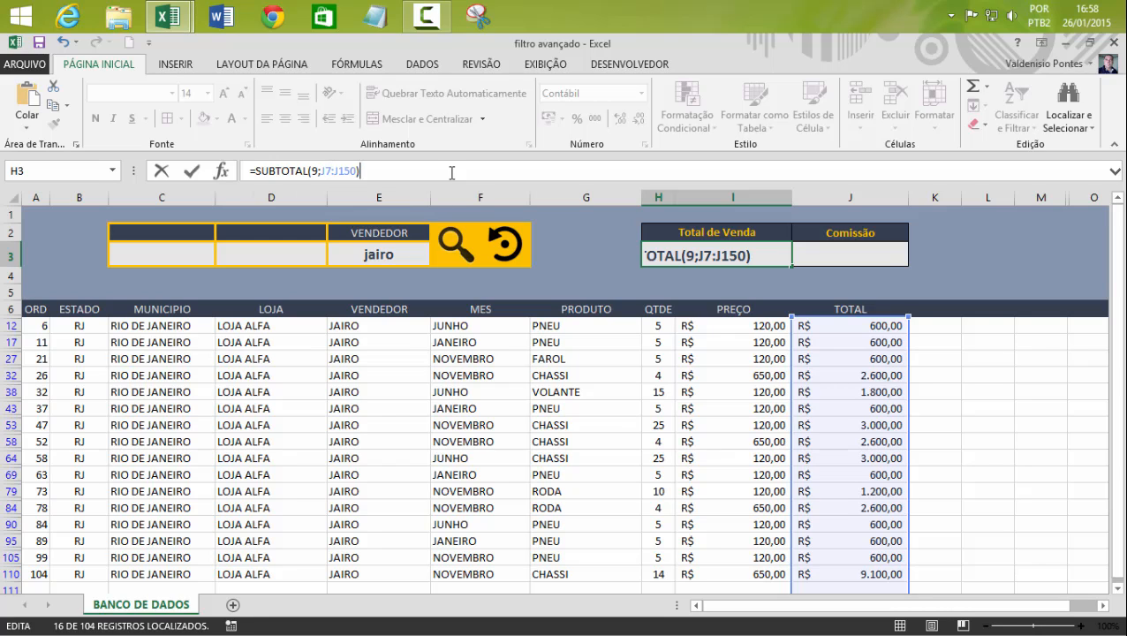
pyautogui.press('Return')
# Check the filtered Total de Venda result and reset the filter to list all sales rows.
pyautogui.click(938, 391)
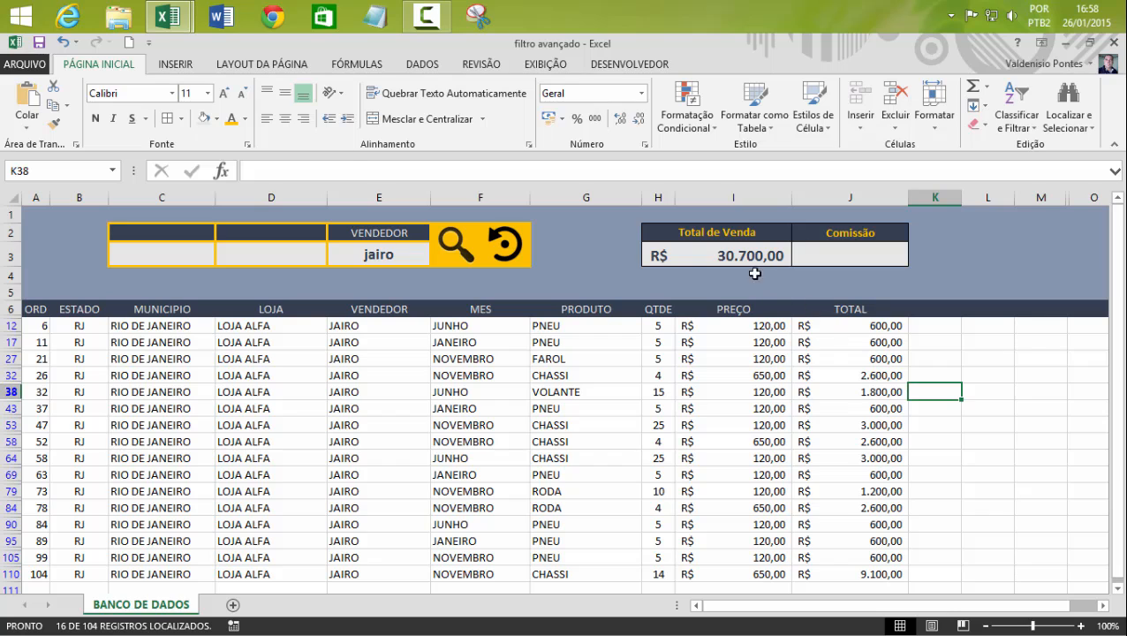
pyautogui.click(748, 251)
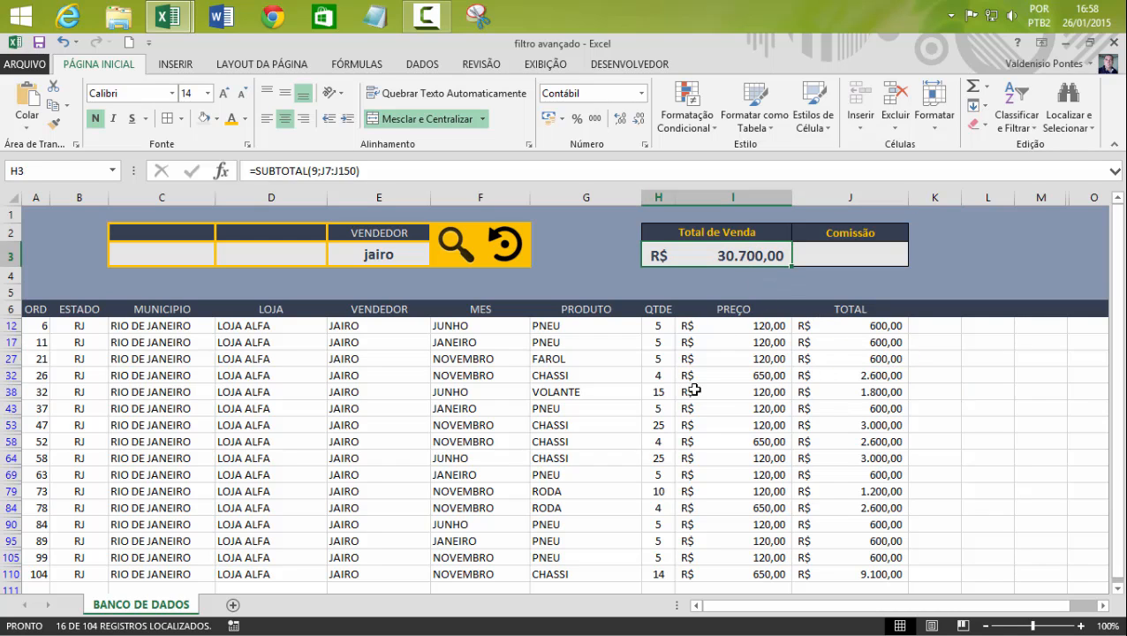
pyautogui.click(505, 249)
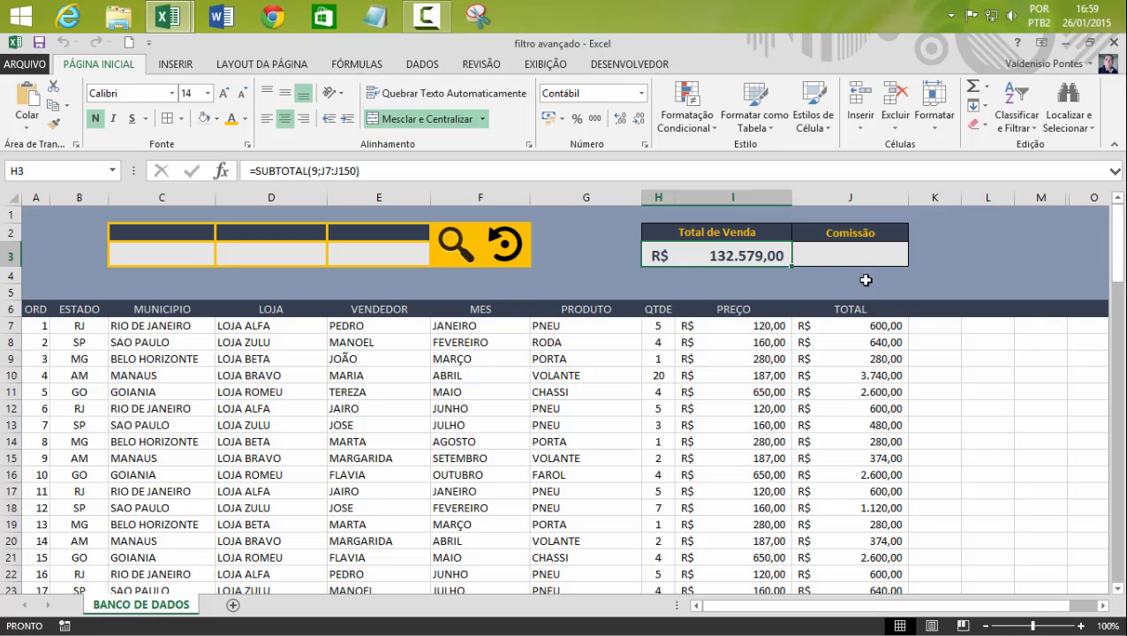
# Enter the formula =5%*H3 in J3 under Comissão to calculate a 5% commission on Total de Venda.
pyautogui.click(837, 250)
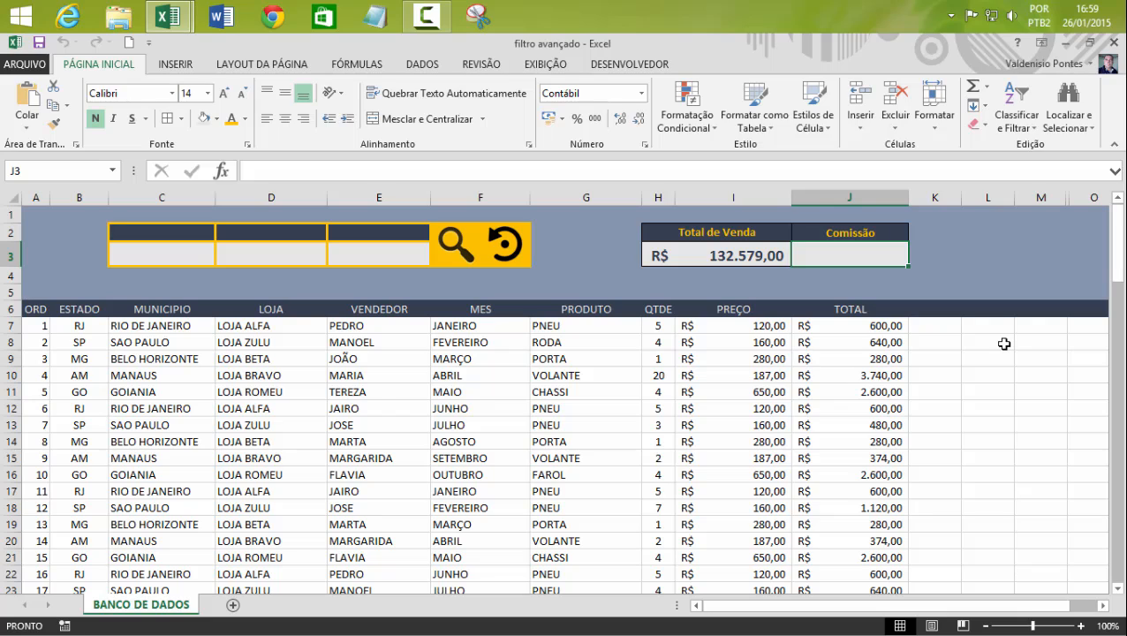
pyautogui.write('=')
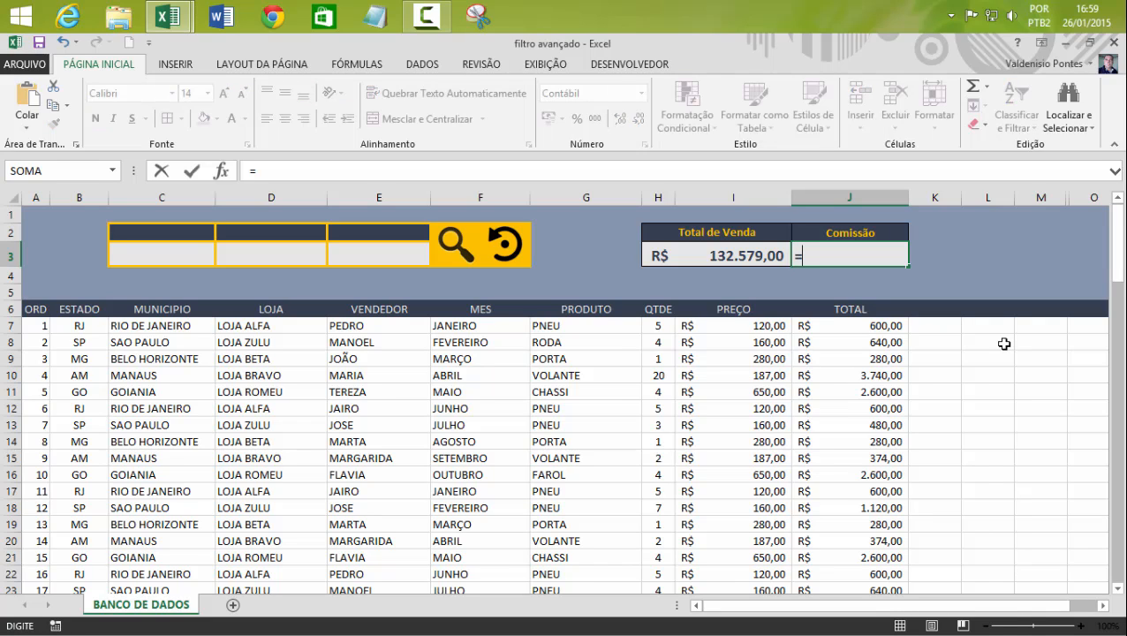
pyautogui.write('5%*')
pyautogui.click(734, 258)
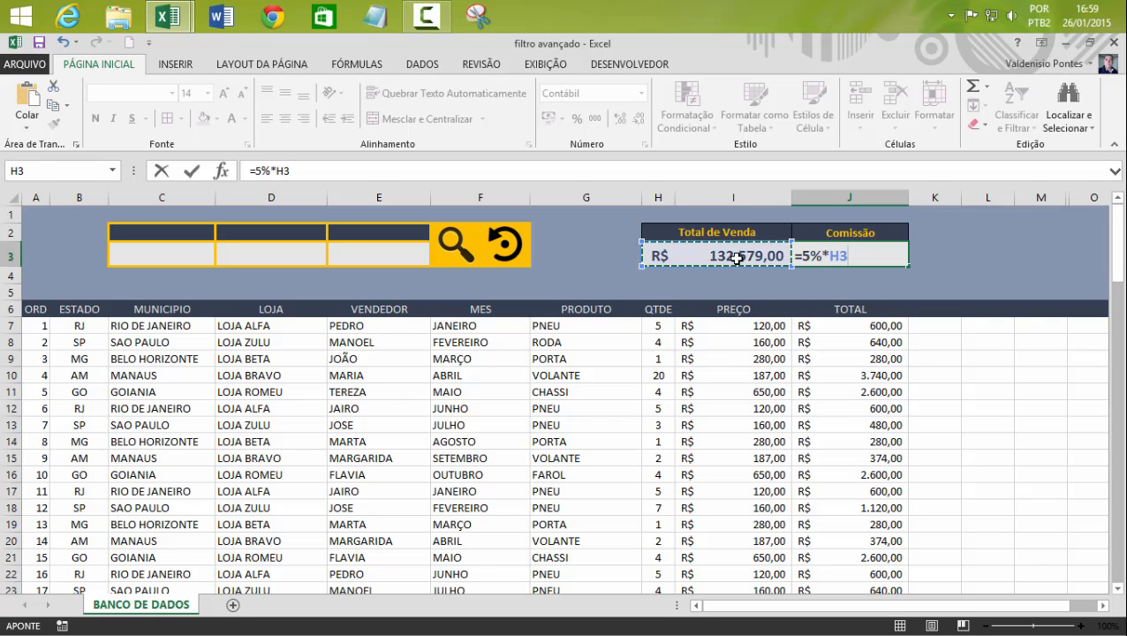
pyautogui.press('Return')
pyautogui.click(986, 430)
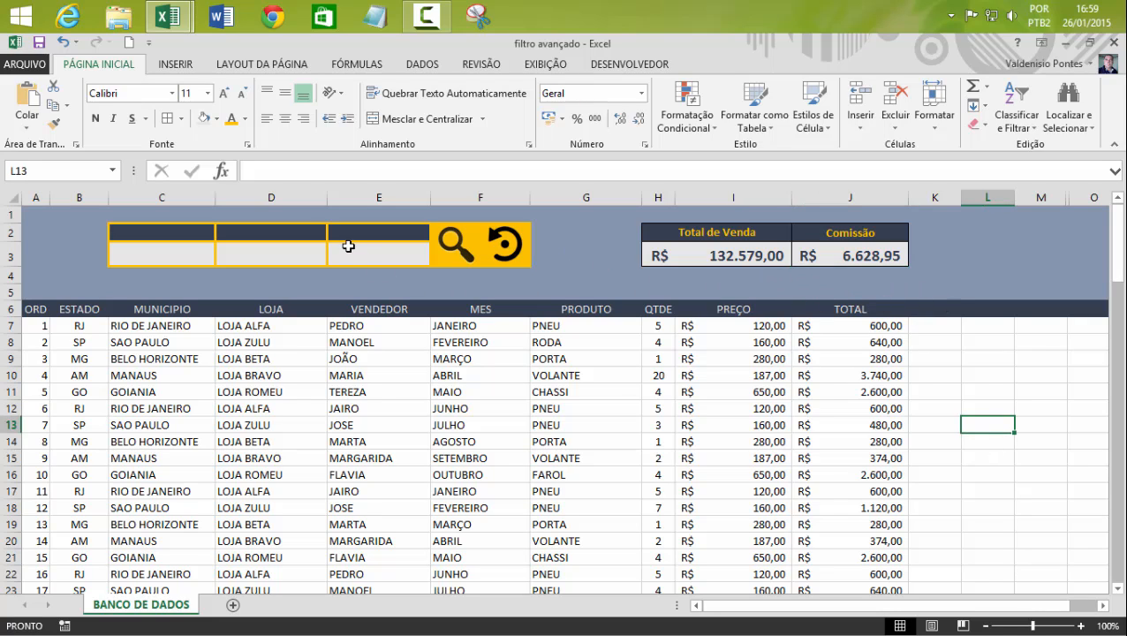
# Choose VENDEDOR as the criterion in E2, enter a seller's name in E3 and run the filter.
pyautogui.click(356, 235)
pyautogui.click(437, 234)
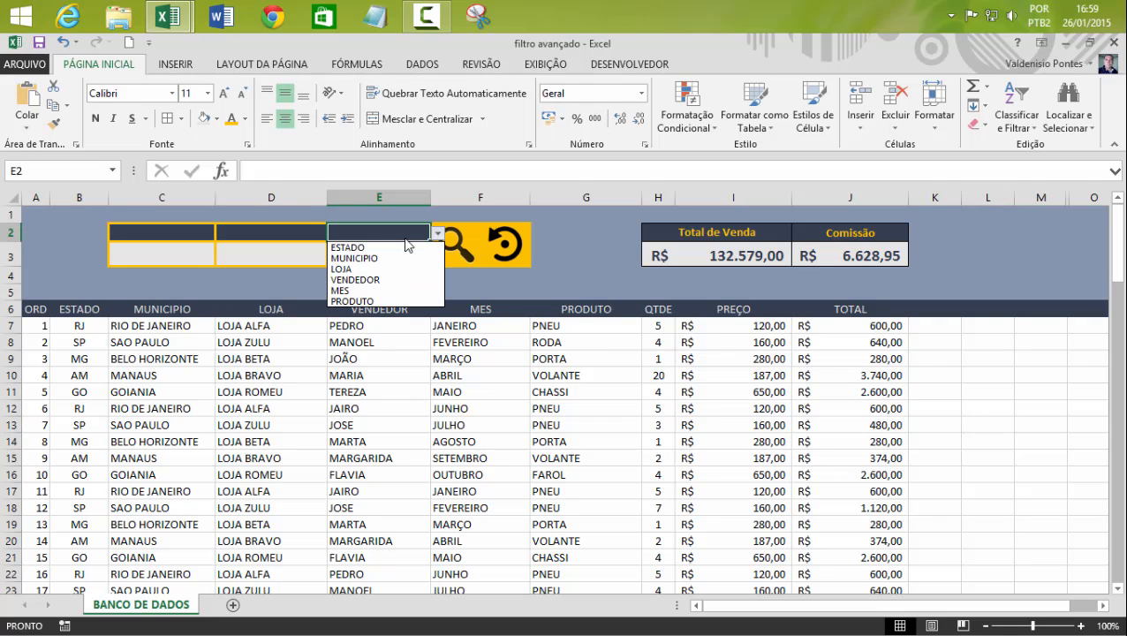
pyautogui.click(352, 268)
pyautogui.click(437, 233)
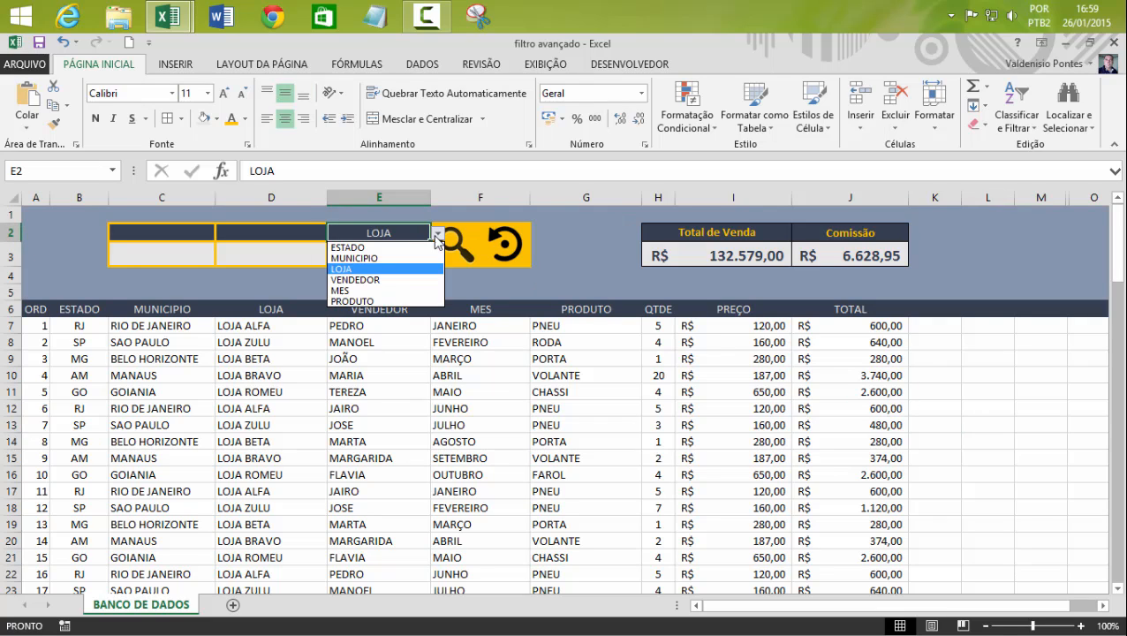
pyautogui.click(371, 279)
pyautogui.click(369, 258)
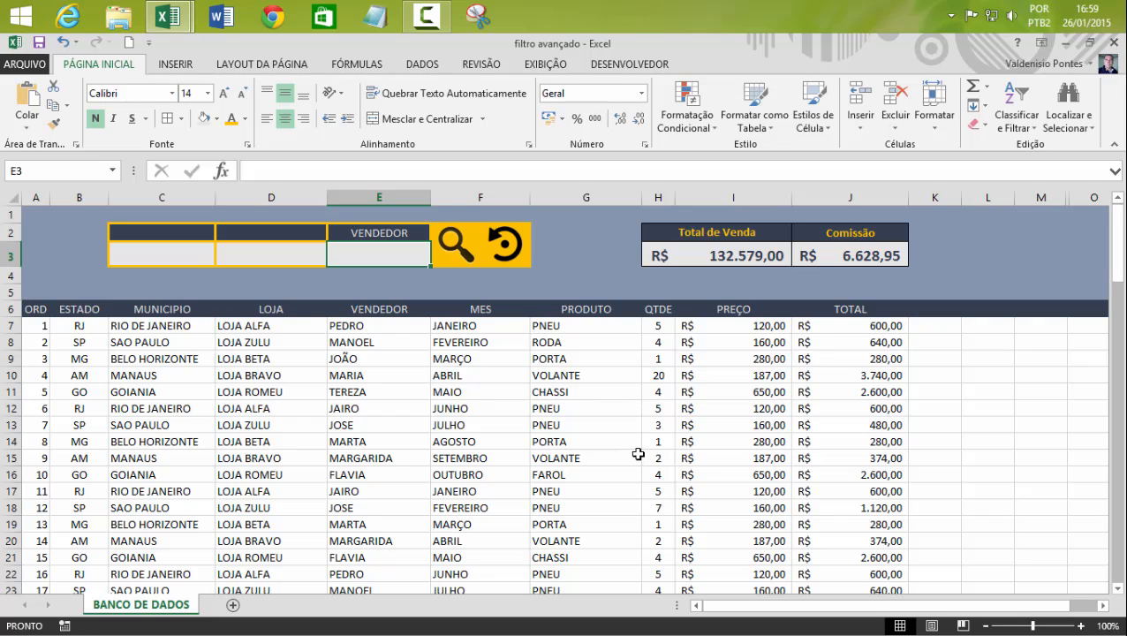
pyautogui.write('ped')
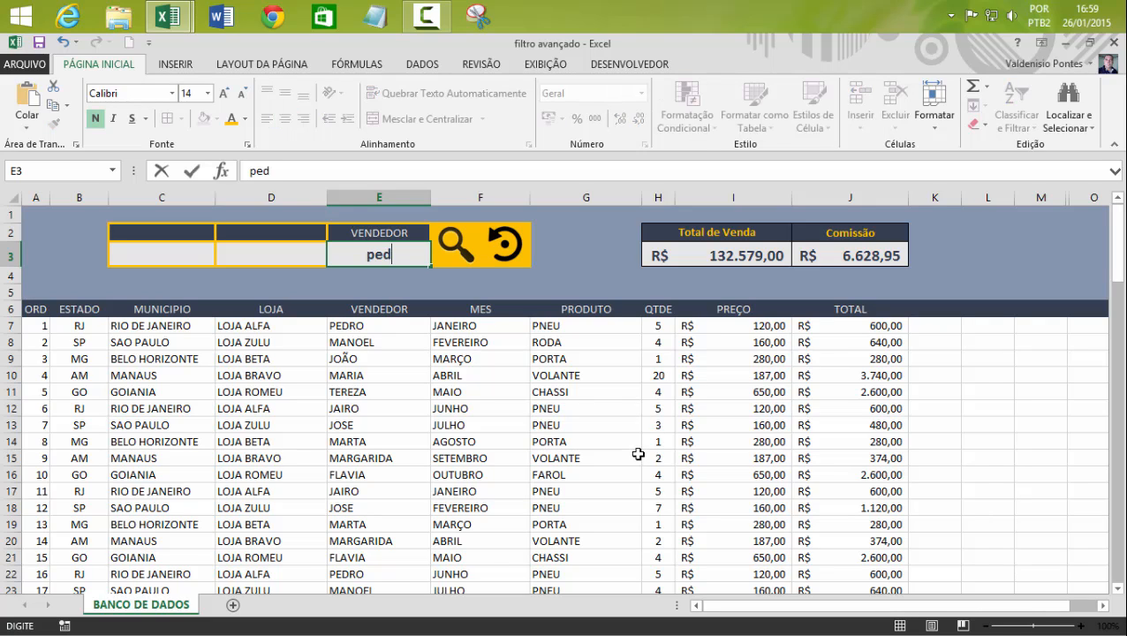
pyautogui.write('ro')
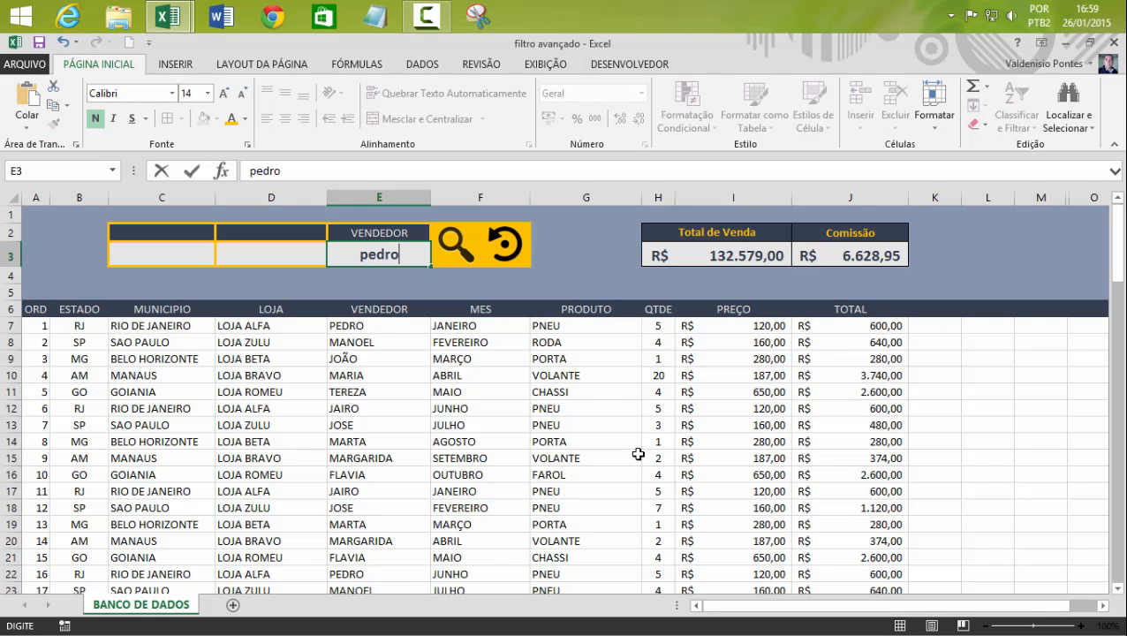
pyautogui.click(456, 246)
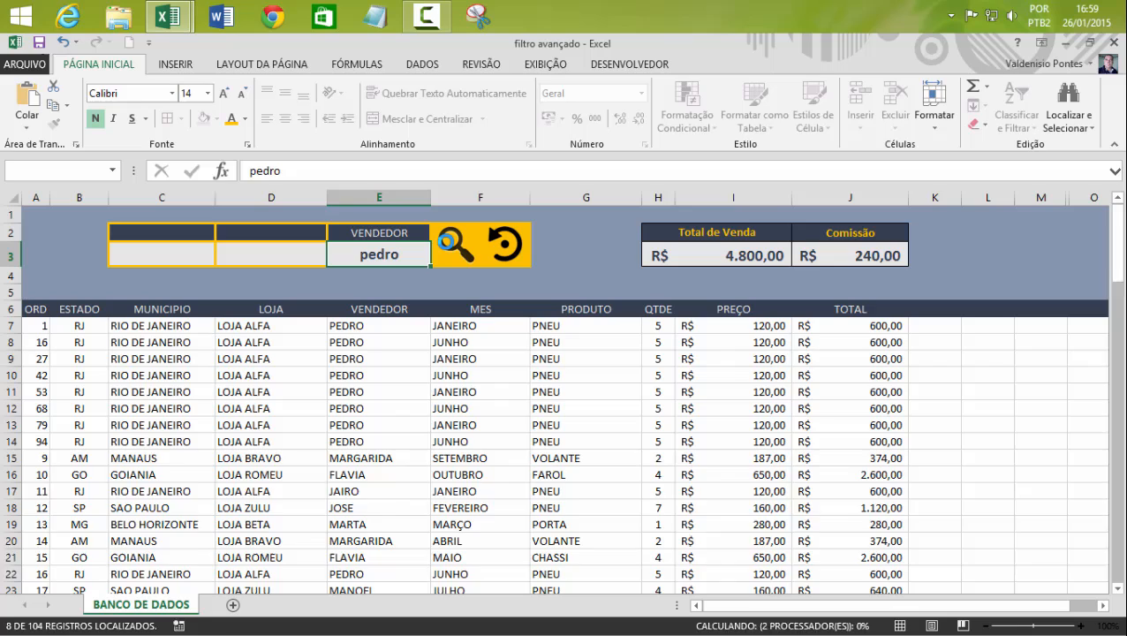
# Check the Total de Venda and Comissão formulas and look over the LOJA, MUNICIPIO, VENDEDOR and MES values of the filtered rows.
pyautogui.click(742, 259)
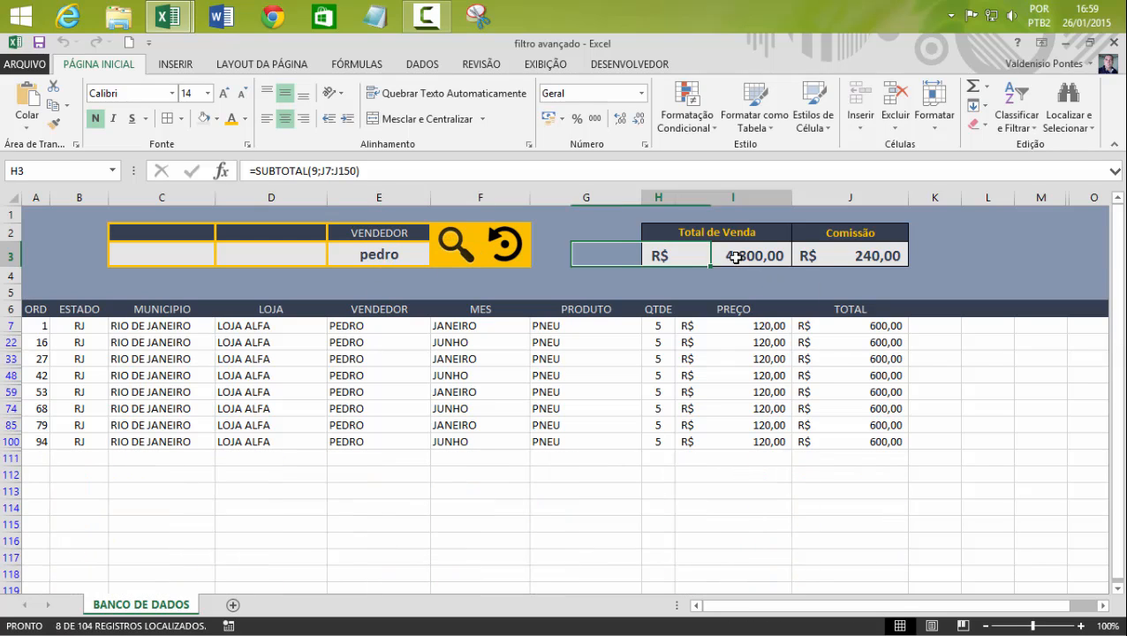
pyautogui.click(842, 255)
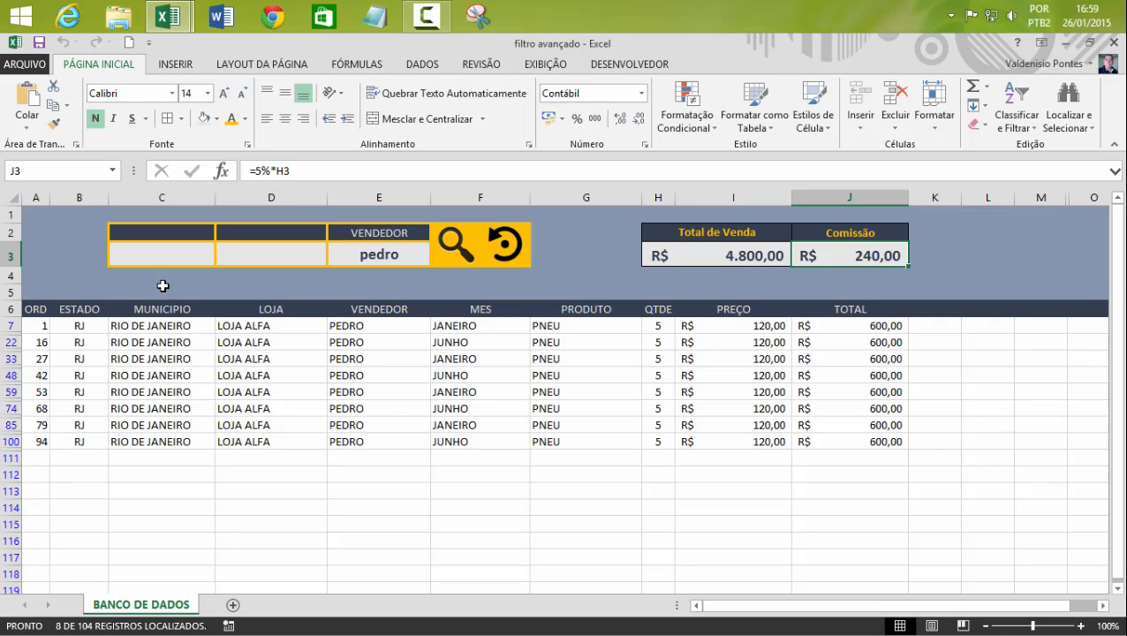
pyautogui.click(240, 392)
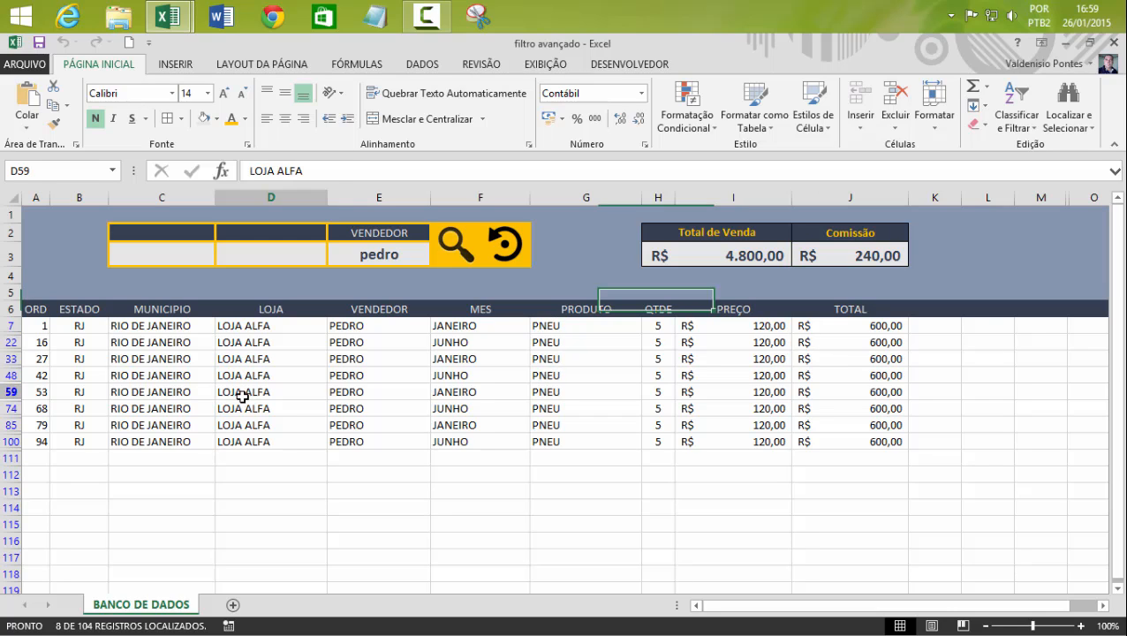
pyautogui.click(160, 374)
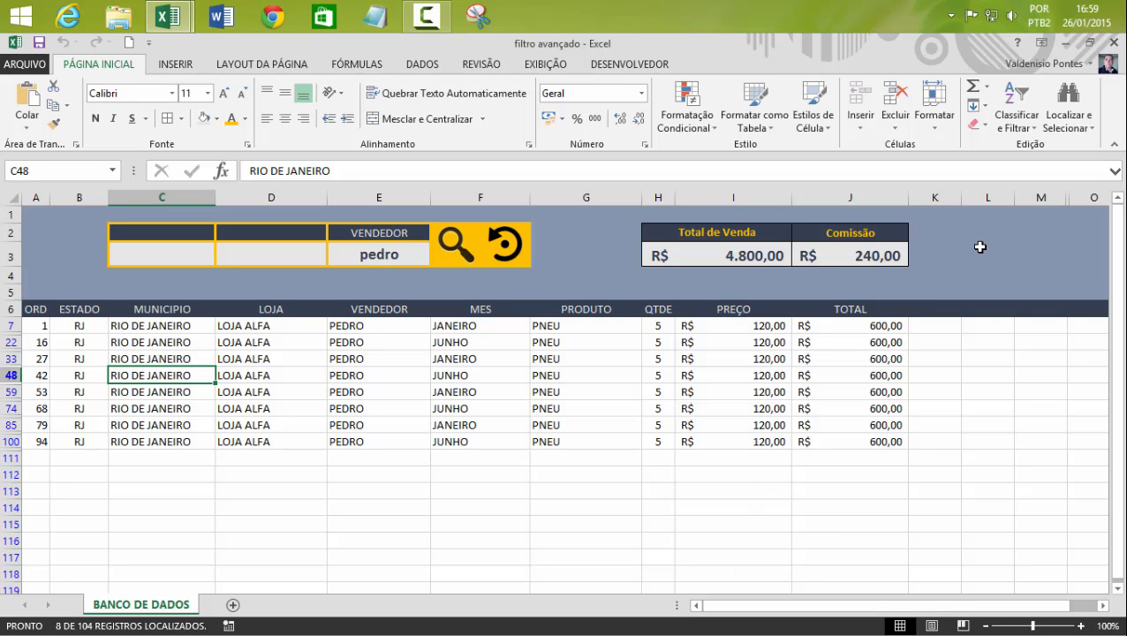
pyautogui.click(324, 377)
pyautogui.click(390, 377)
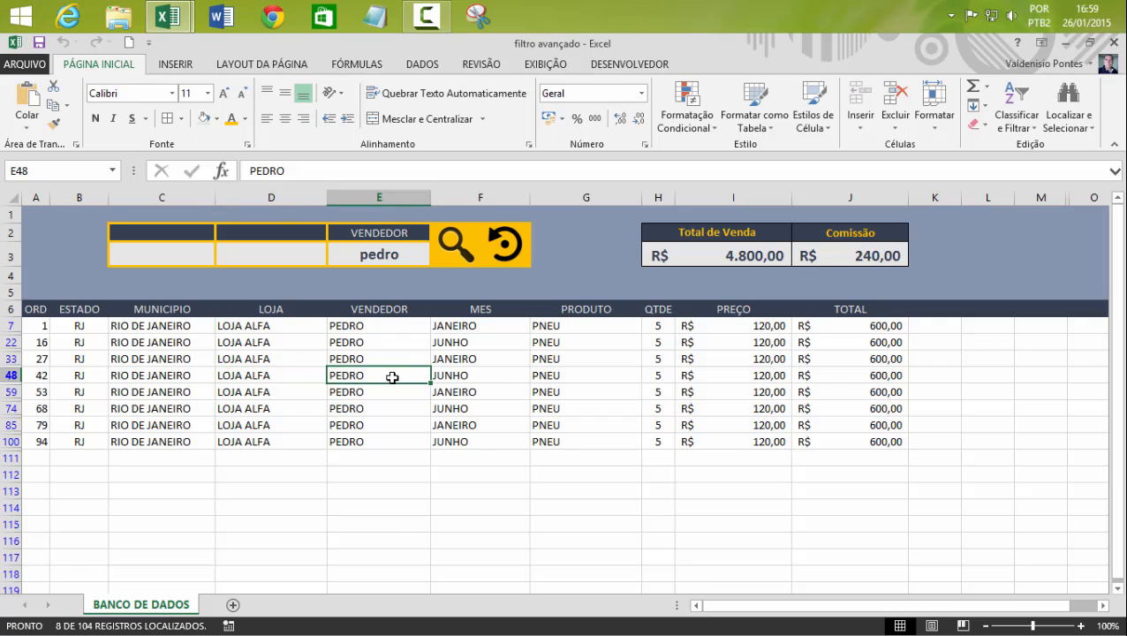
pyautogui.click(498, 383)
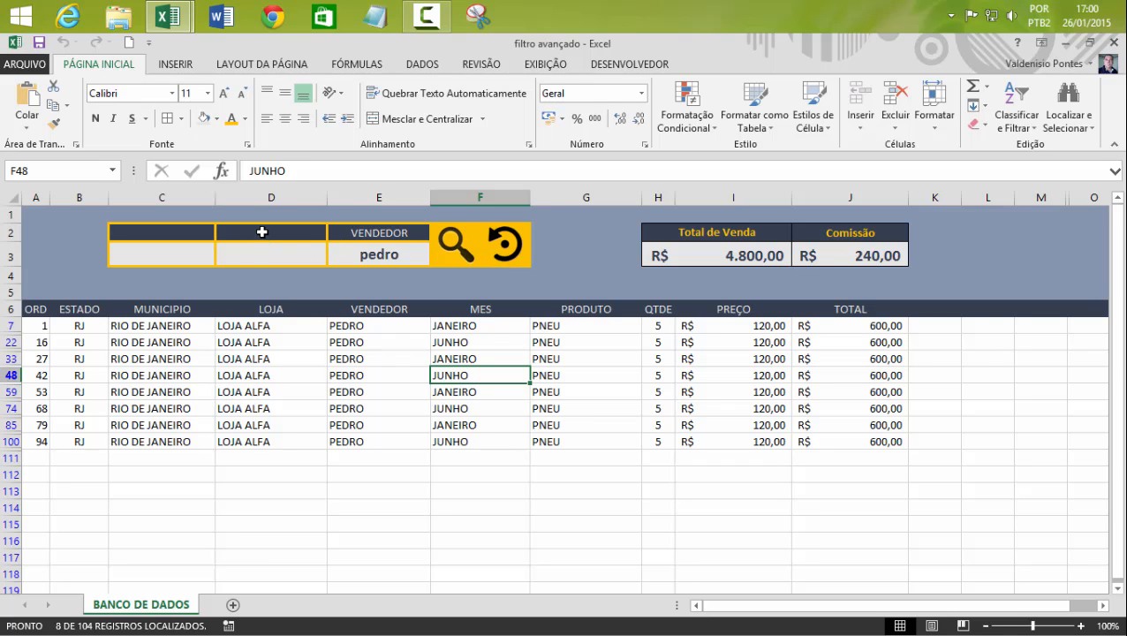
# Look through the criteria field options offered in D2 and C2 without choosing one.
pyautogui.click(305, 233)
pyautogui.click(332, 233)
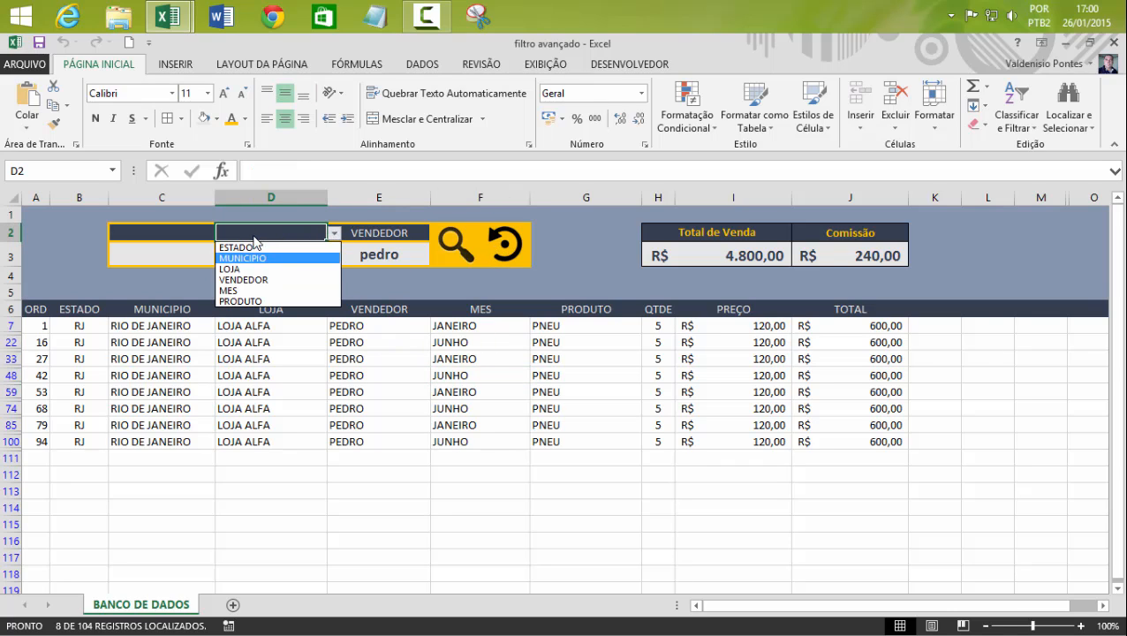
pyautogui.click(252, 238)
pyautogui.click(169, 237)
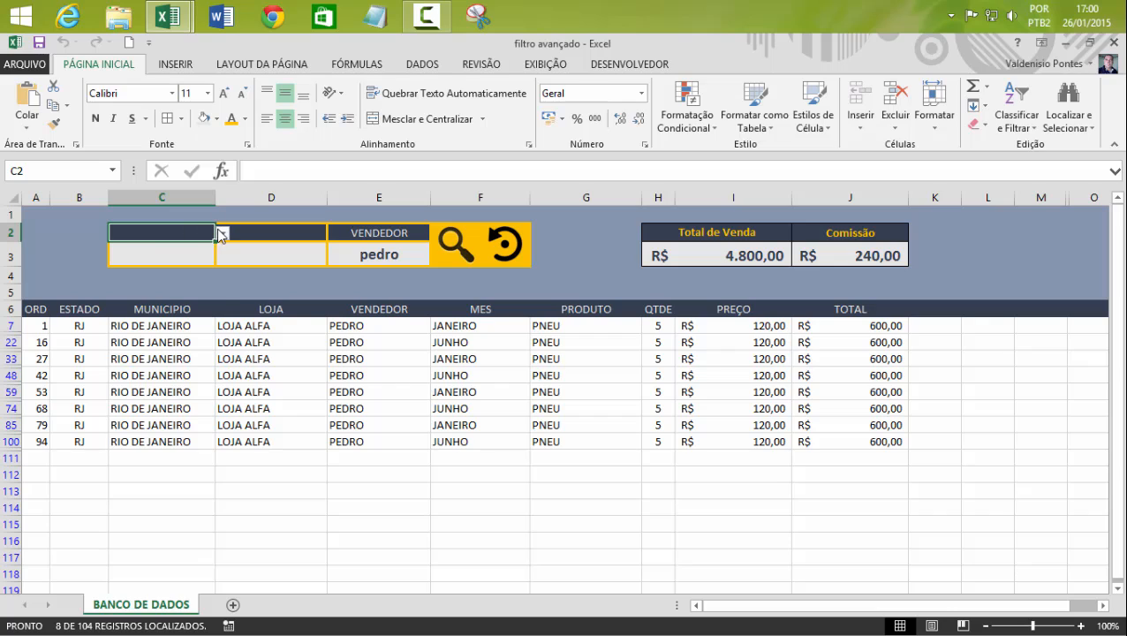
pyautogui.click(222, 233)
pyautogui.click(272, 238)
pyautogui.click(272, 237)
pyautogui.click(264, 269)
pyautogui.click(173, 255)
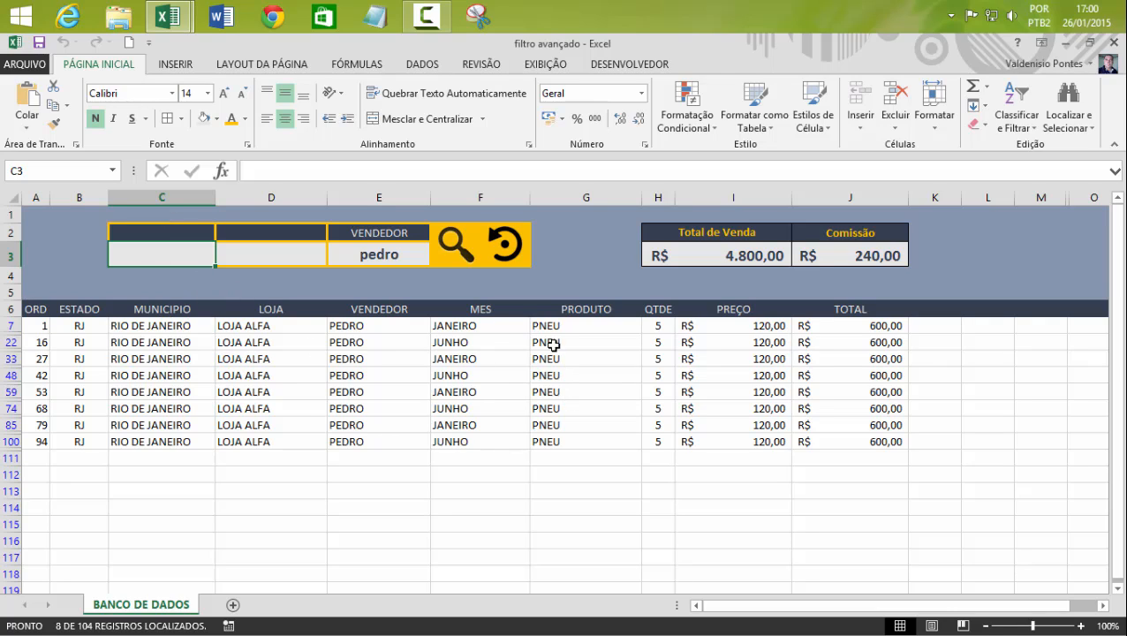
# Clear the seller criterion and show the complete sales database again.
pyautogui.click(504, 247)
pyautogui.click(438, 377)
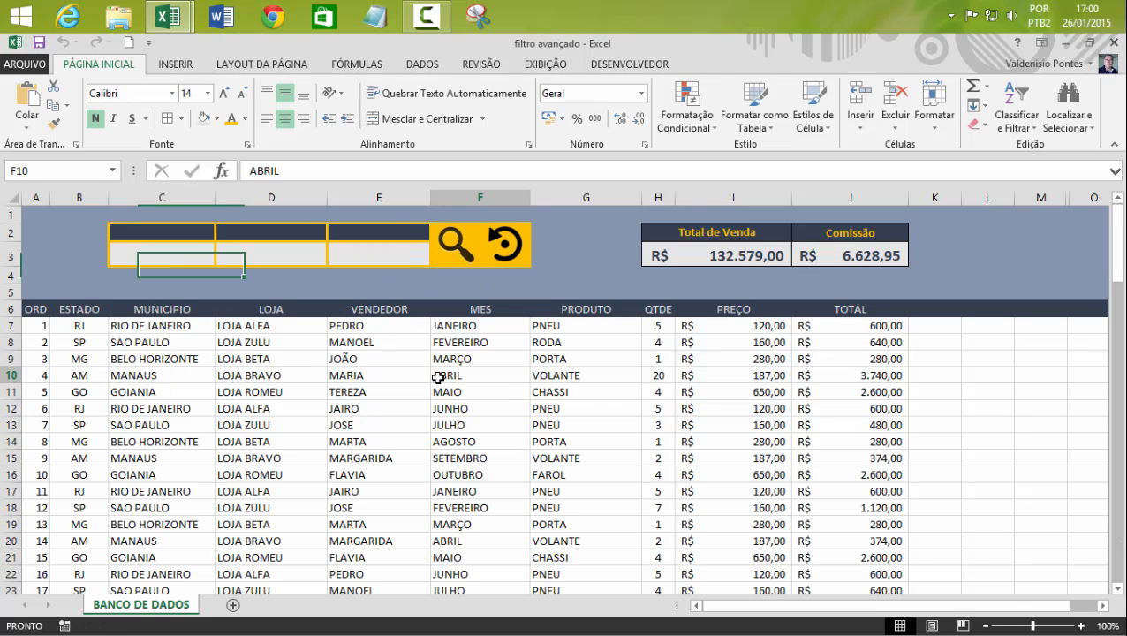